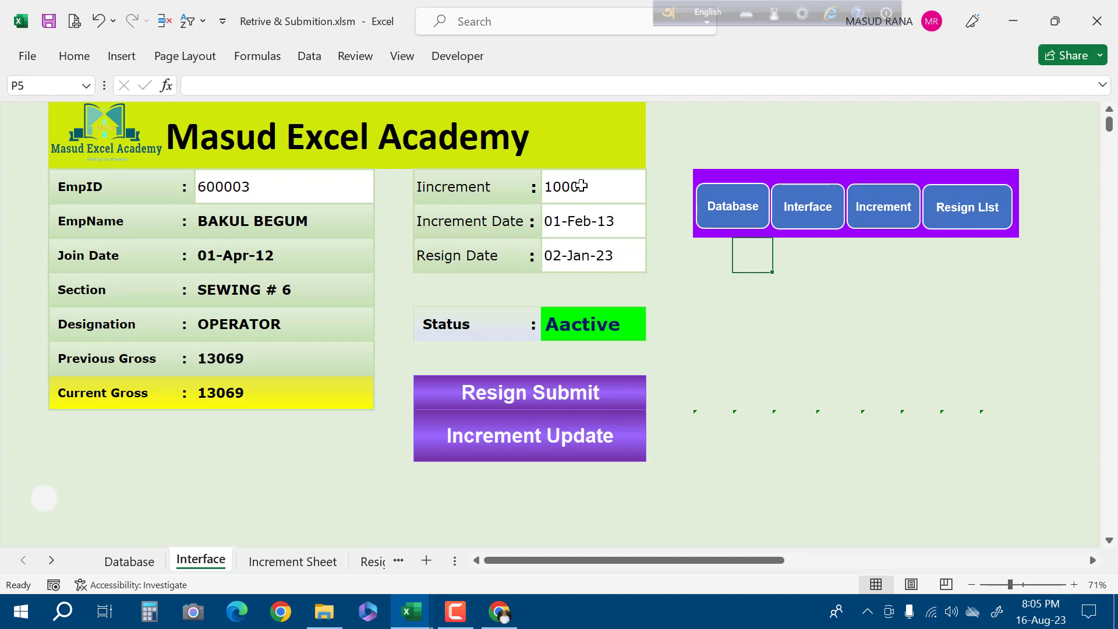
Clear the Increment, Increment Date and Resign Date entries on the Interface sheet of the Retrive & Submition workbook
left_click_drag(583, 191, 582, 255)
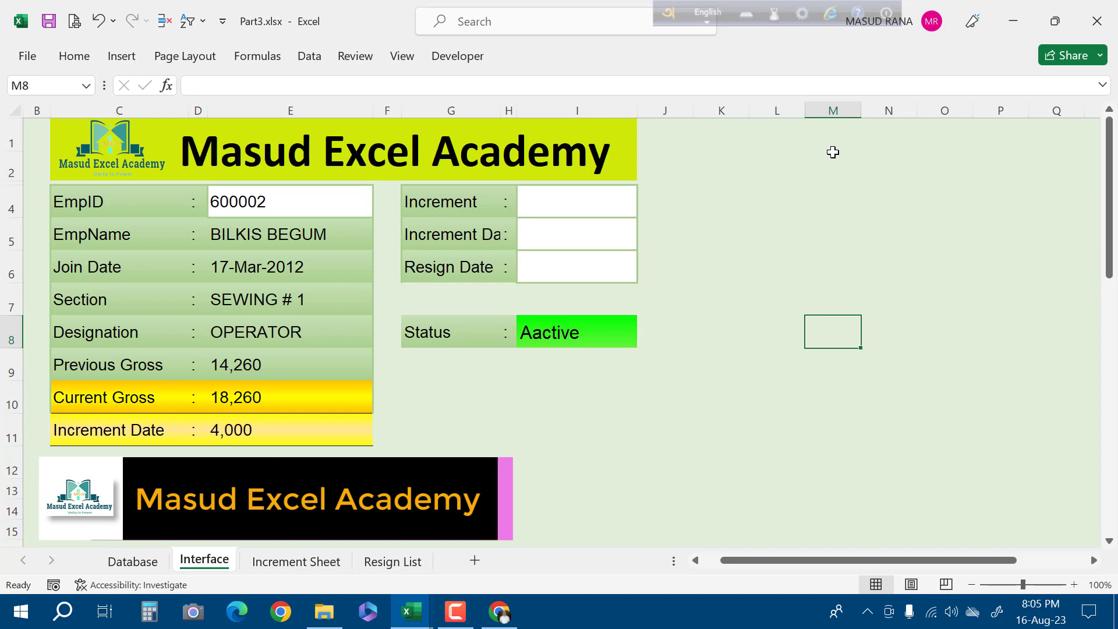
Review the Database, Increment Sheet and Resign List sheets in Part3.xlsx and return to the Interface sheet
left_click(131, 561)
left_click(205, 561)
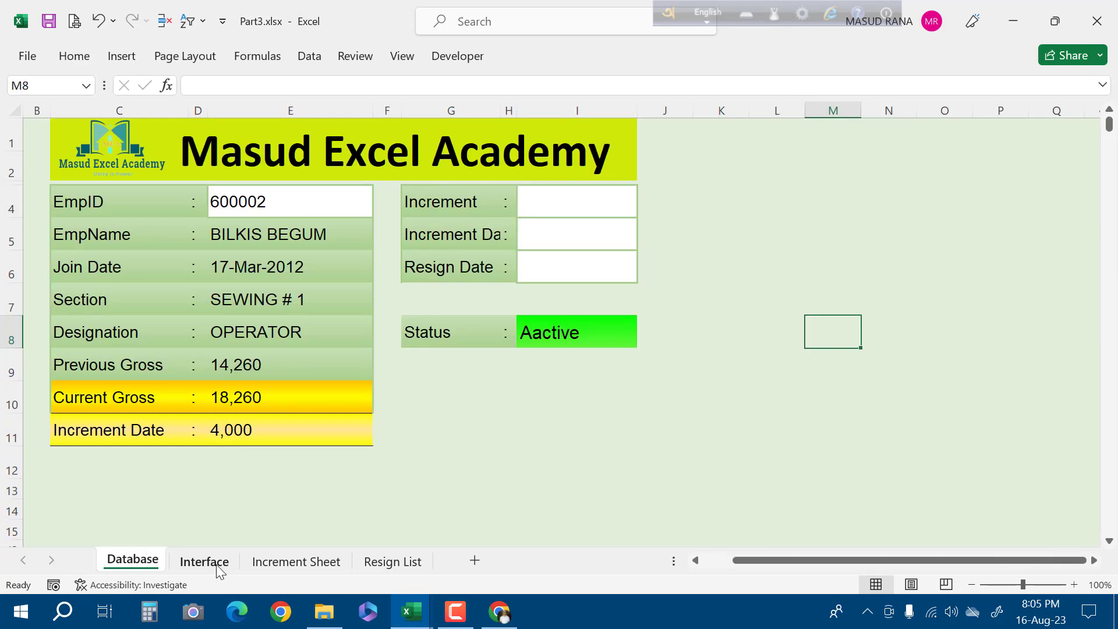
left_click(280, 562)
left_click(400, 561)
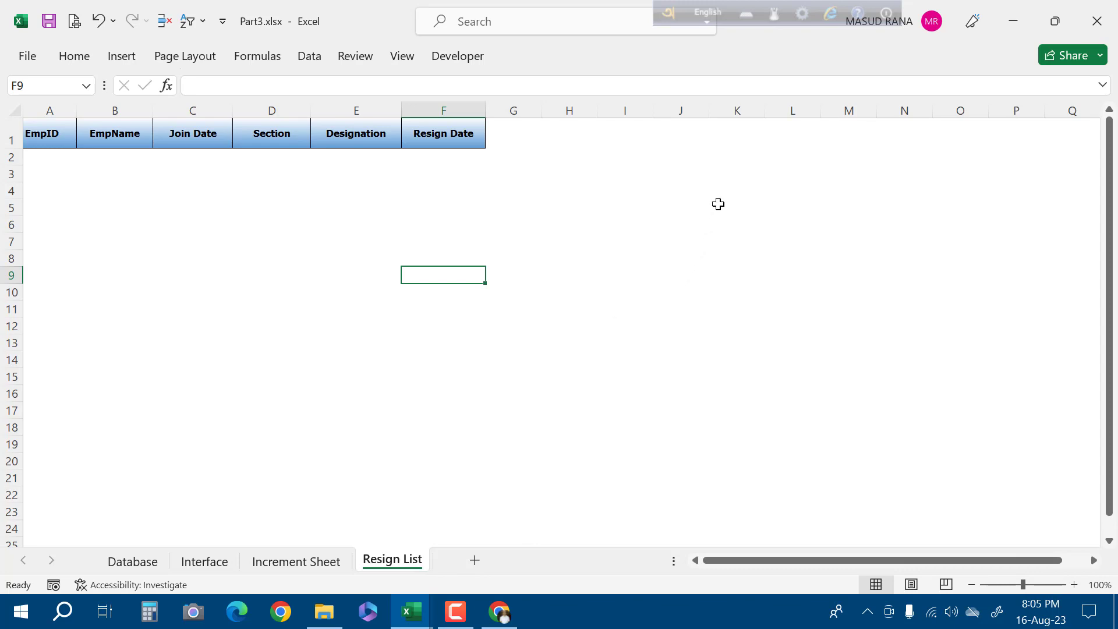
left_click(223, 562)
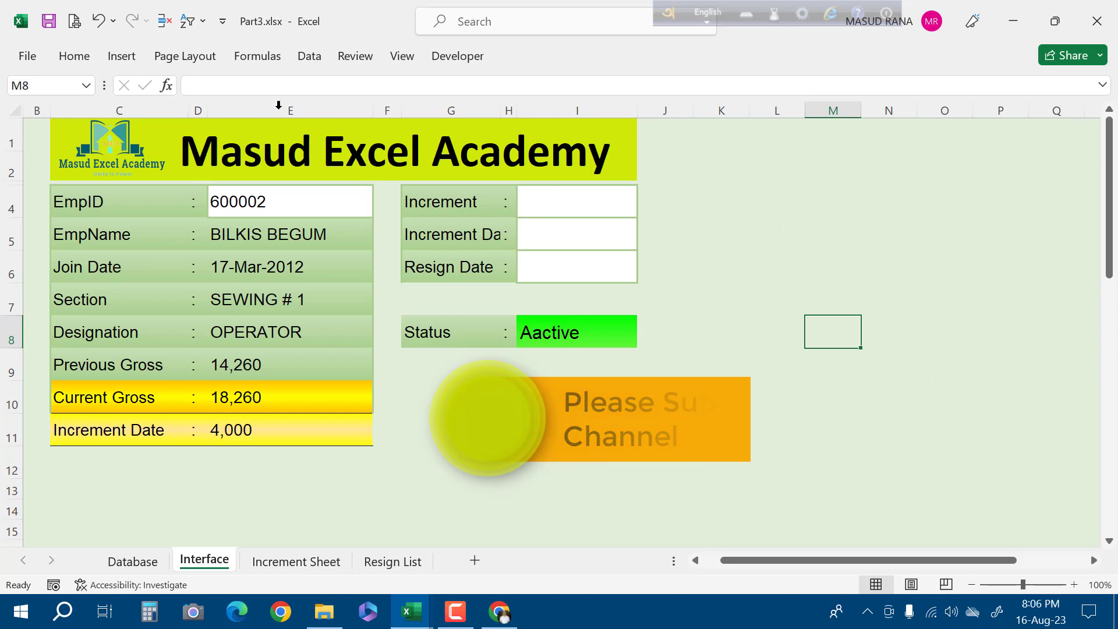
Draw a rounded rectangle across columns K to M in rows 1 and 2 of the Interface sheet
left_click(124, 56)
left_click(222, 102)
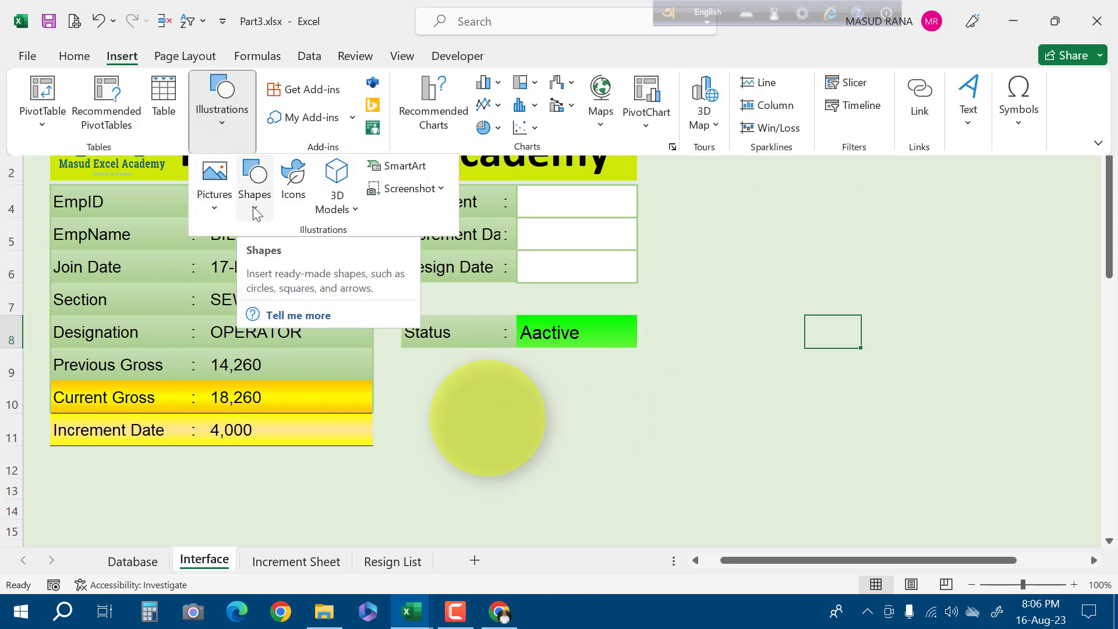
left_click(254, 204)
left_click(331, 255)
mouse_move(739, 139)
left_mouse_down()
mouse_move(828, 182)
mouse_move(836, 172)
left_mouse_up()
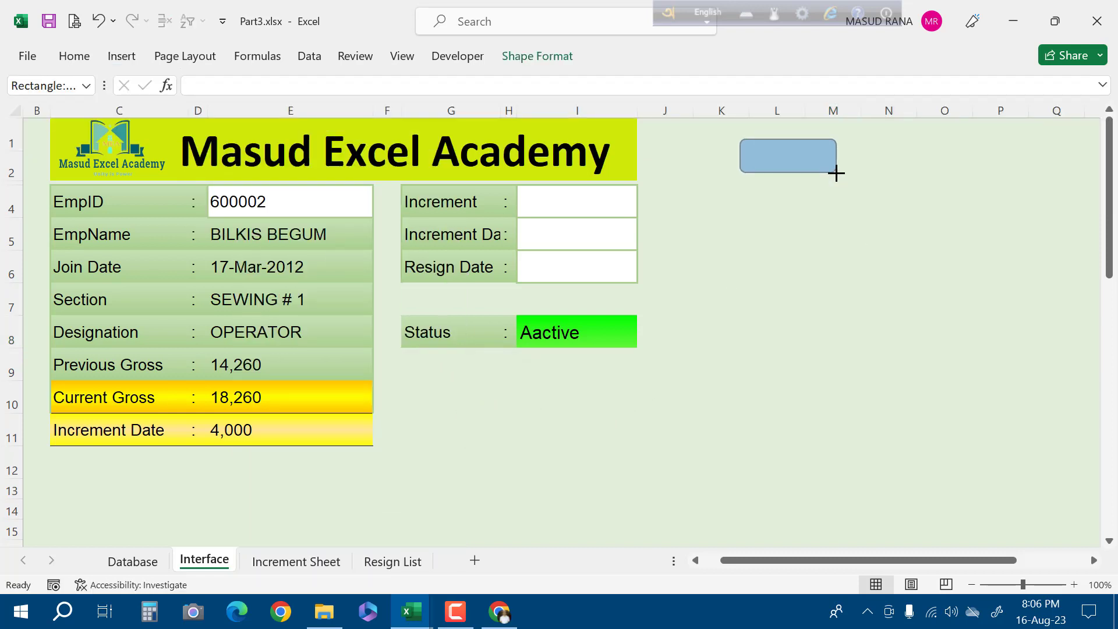
Switch to the Retrive & Submition workbook to examine its navigation buttons, and return to Part3.xlsx
left_click(411, 611)
left_click(351, 557)
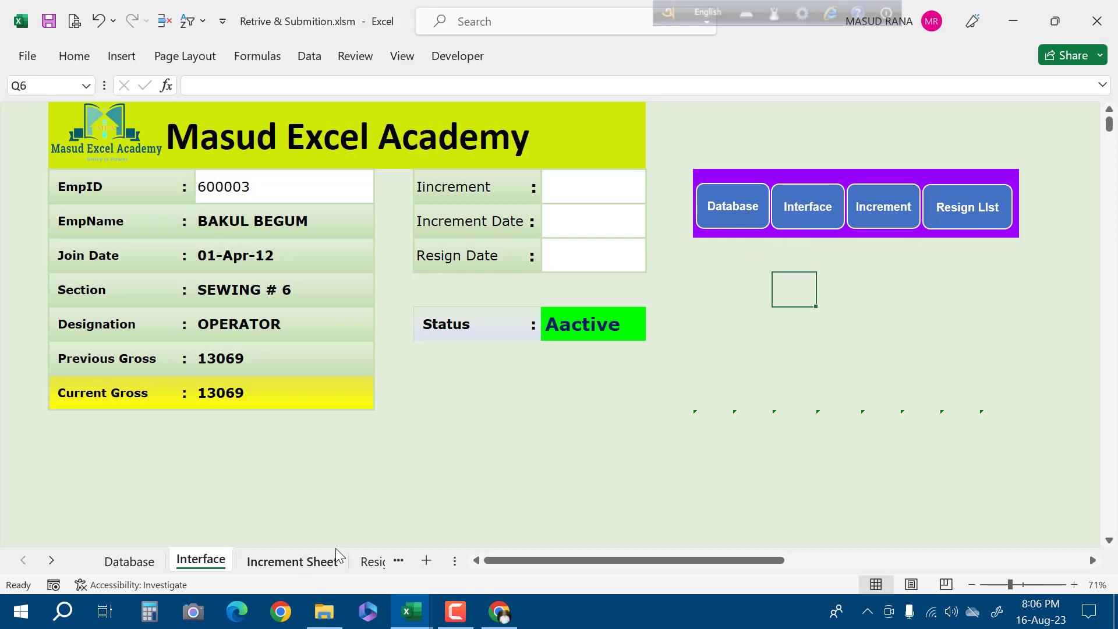
left_click(402, 618)
left_click(501, 534)
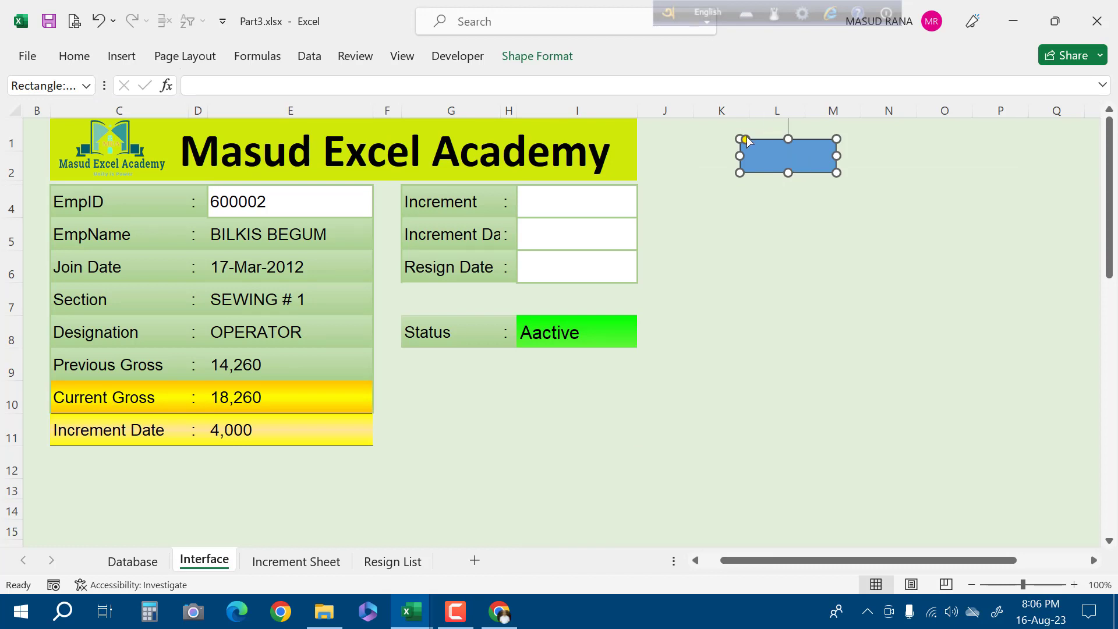
Increase the rectangle's corner rounding to the maximum so it forms a pill shape
left_click_drag(748, 138, 779, 153)
left_click(875, 201)
left_click(820, 156)
left_click_drag(758, 143, 767, 148)
left_click(891, 227)
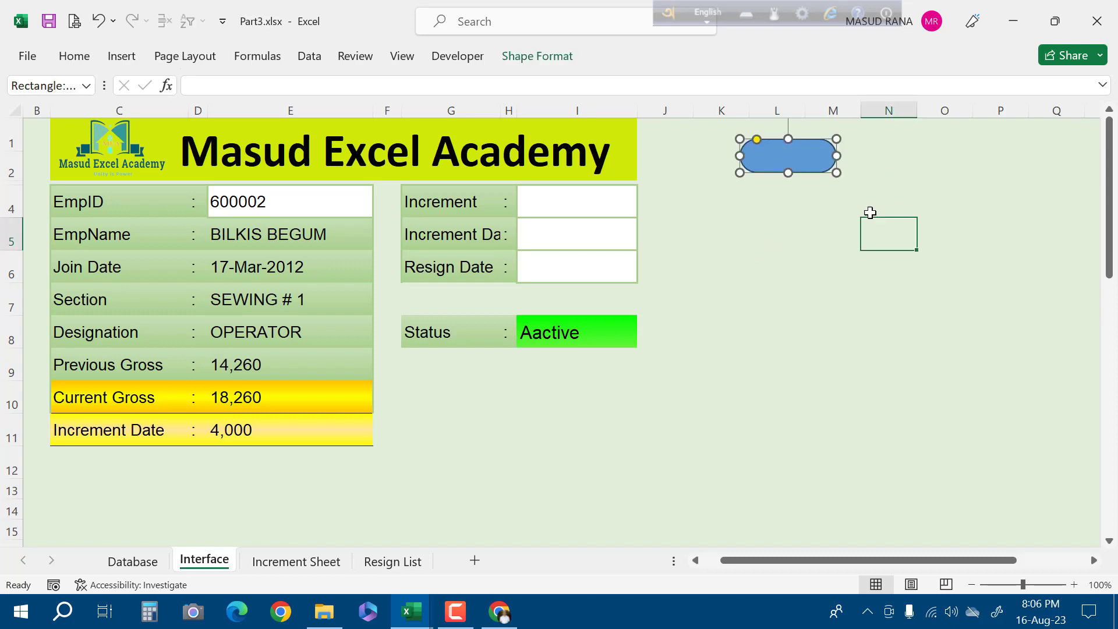
Fill the pill shape with the lightest tint of the theme blue it already uses
left_click(814, 164)
right_click(814, 163)
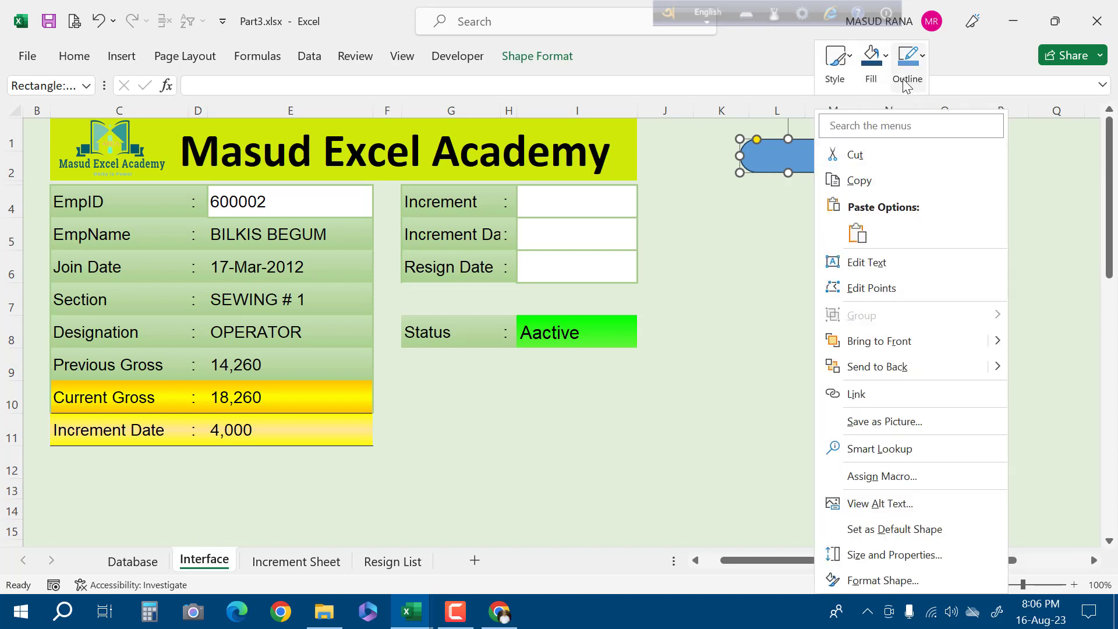
left_click(870, 64)
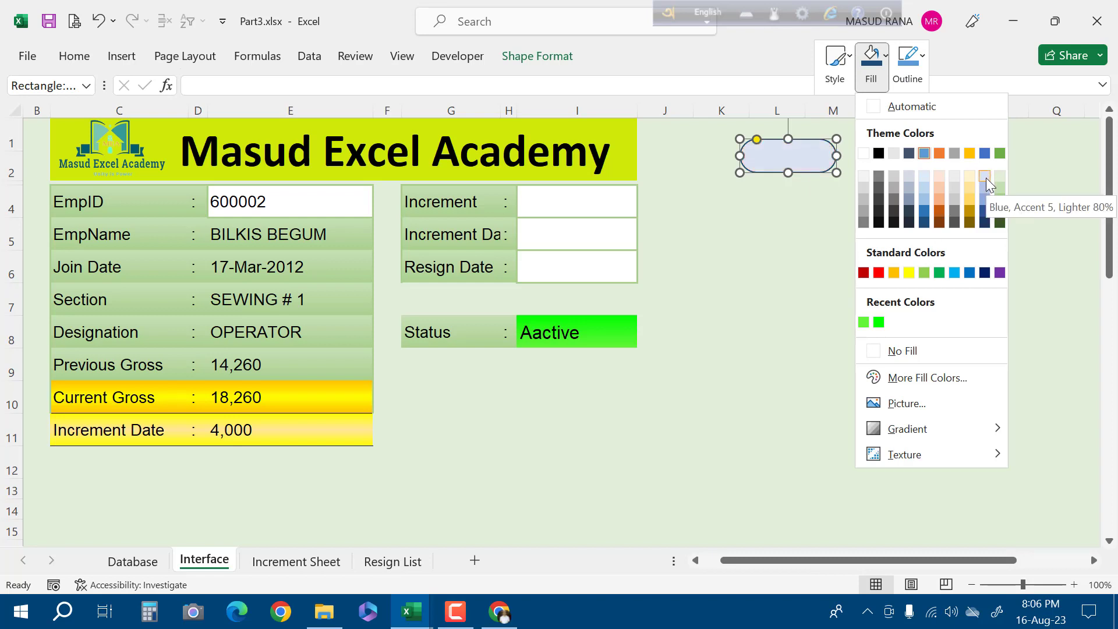
left_click(923, 175)
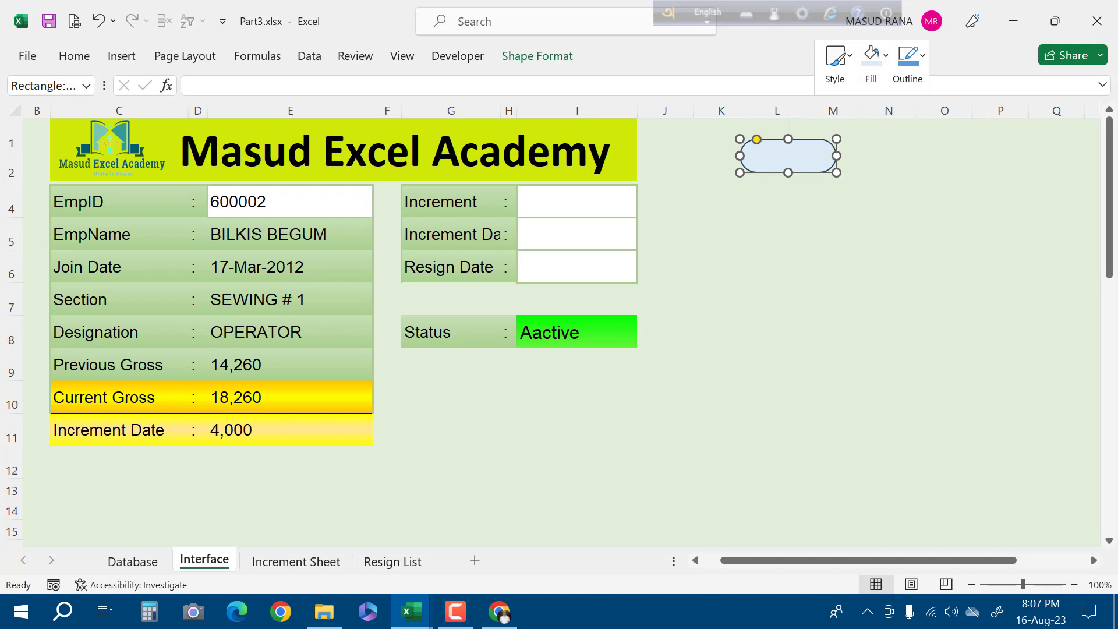
Open the pill shape's effect formatting and apply the 3-D top bevel that is 12 pt wide and 4 pt high
right_click(822, 169)
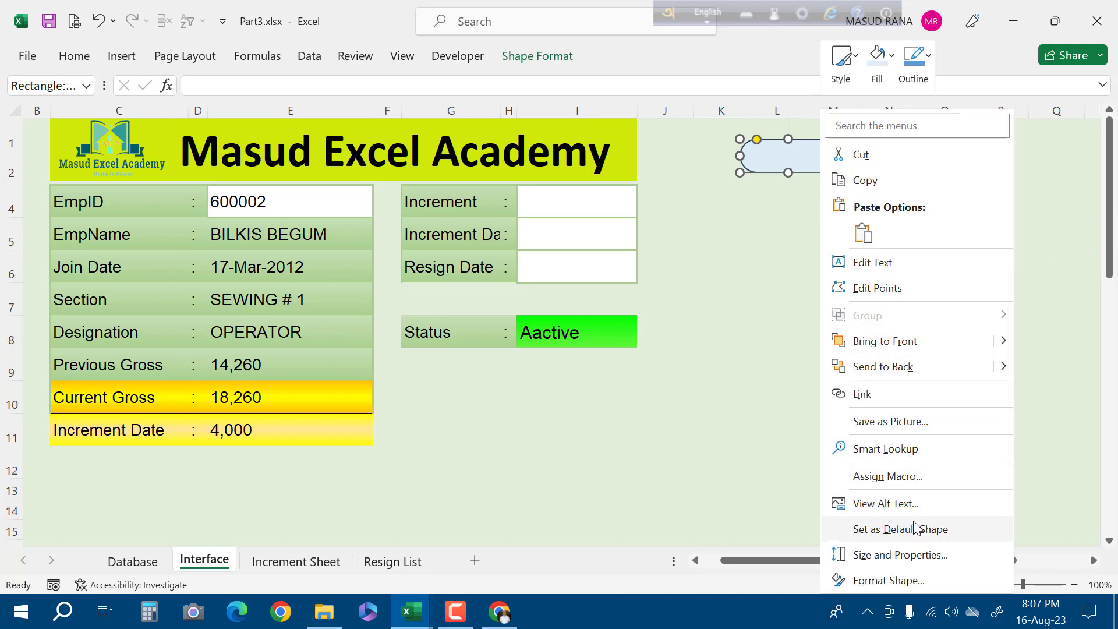
left_click(886, 580)
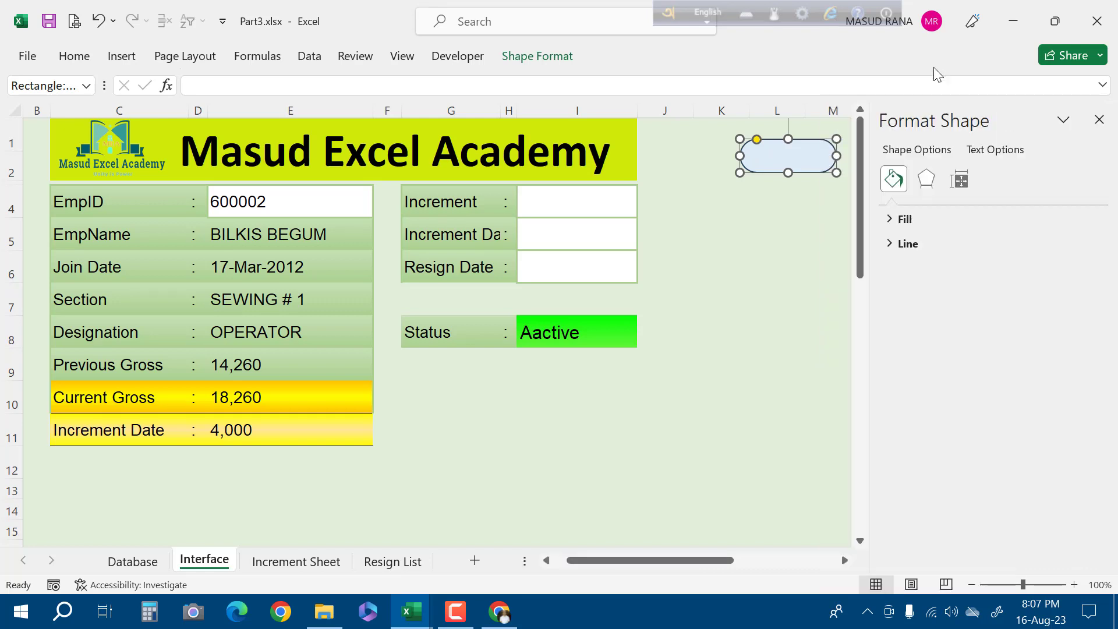
left_click(926, 182)
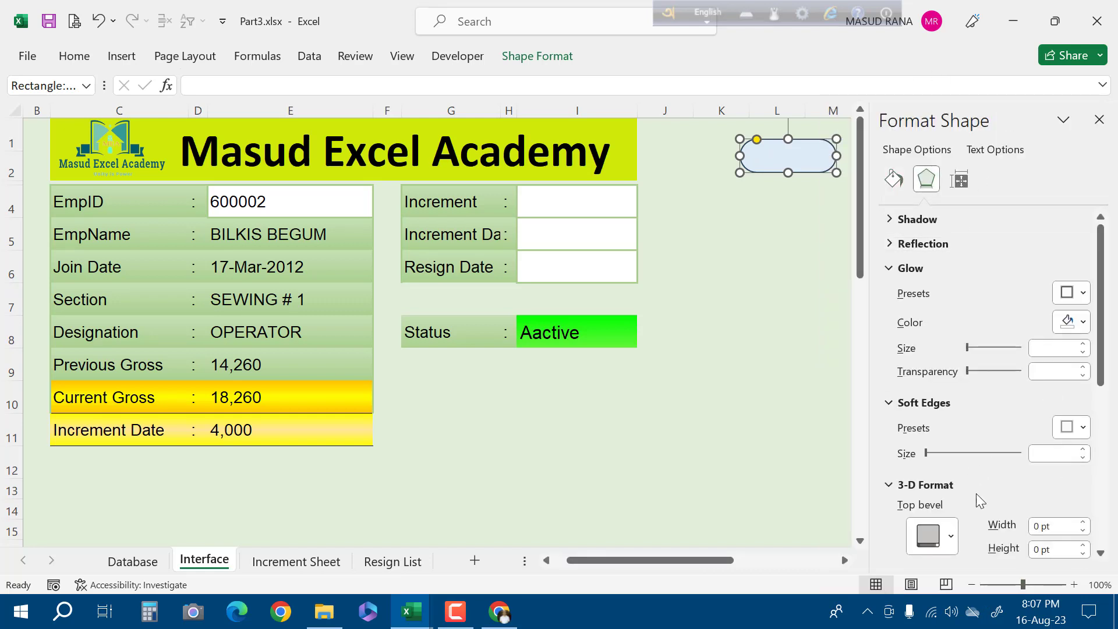
scroll(981, 492, "down", 3)
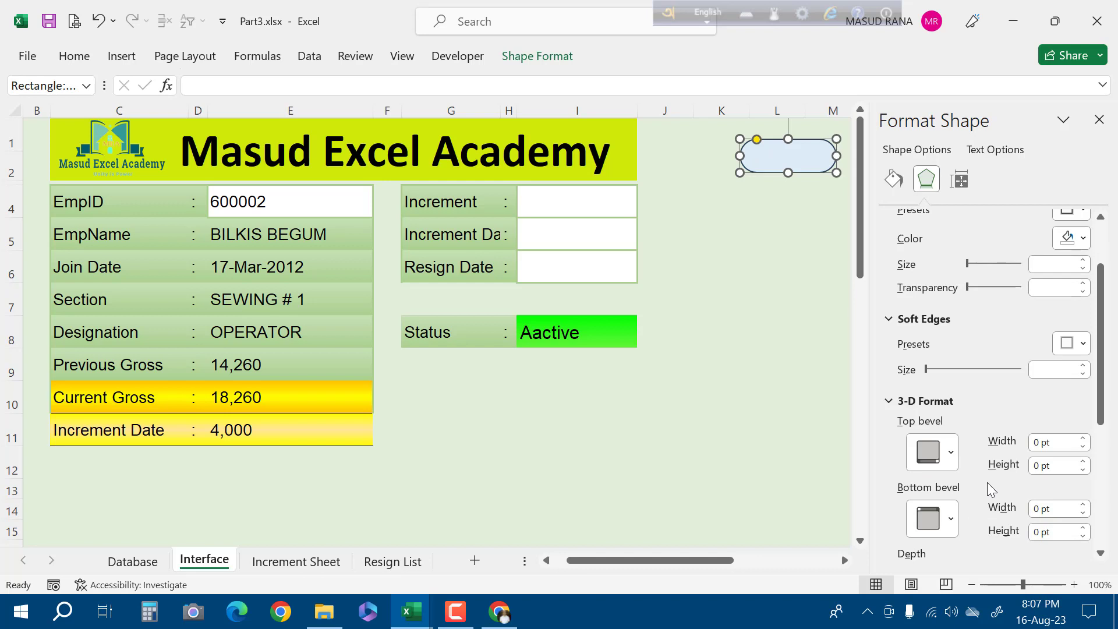
left_click(949, 459)
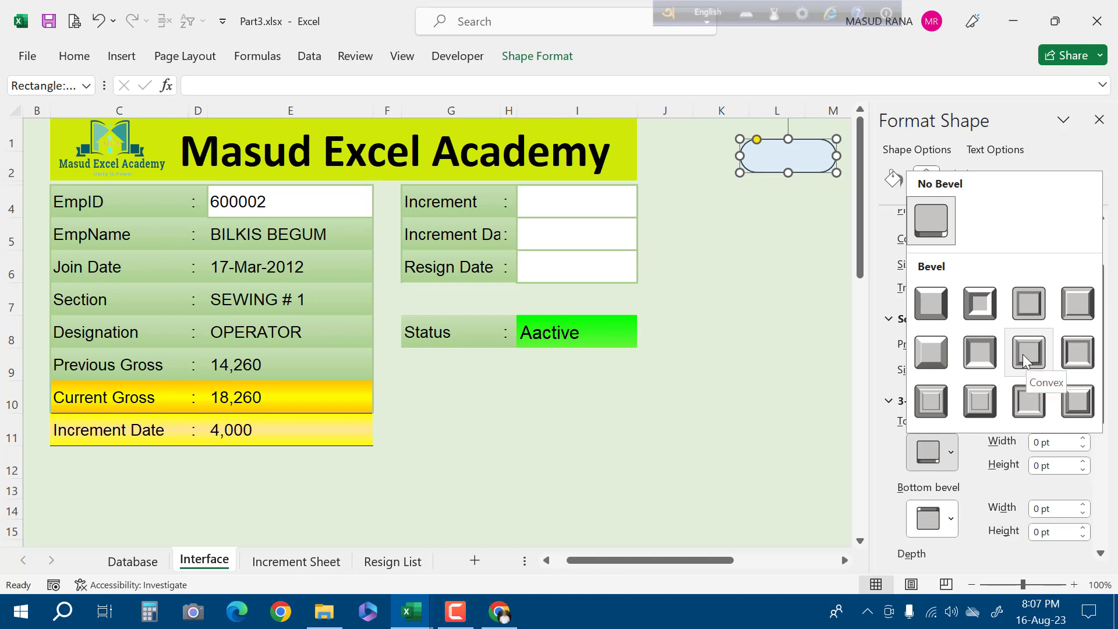
left_click(984, 354)
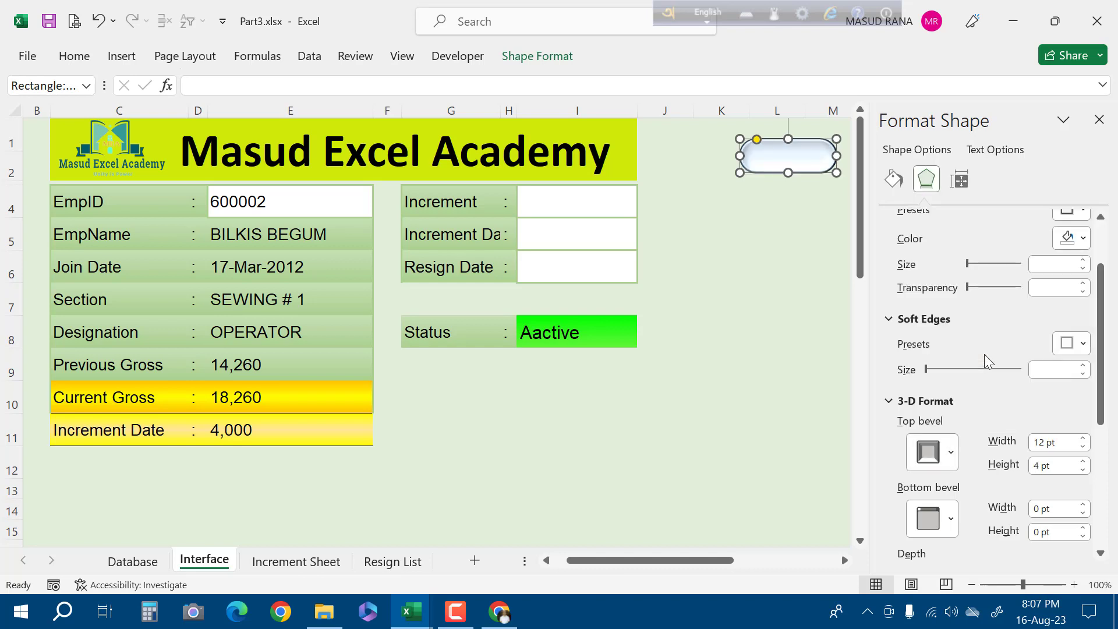
Try the Convex top bevel on the pill shape and switch back to the 12 pt by 4 pt bevel
left_click(946, 459)
left_click(1033, 351)
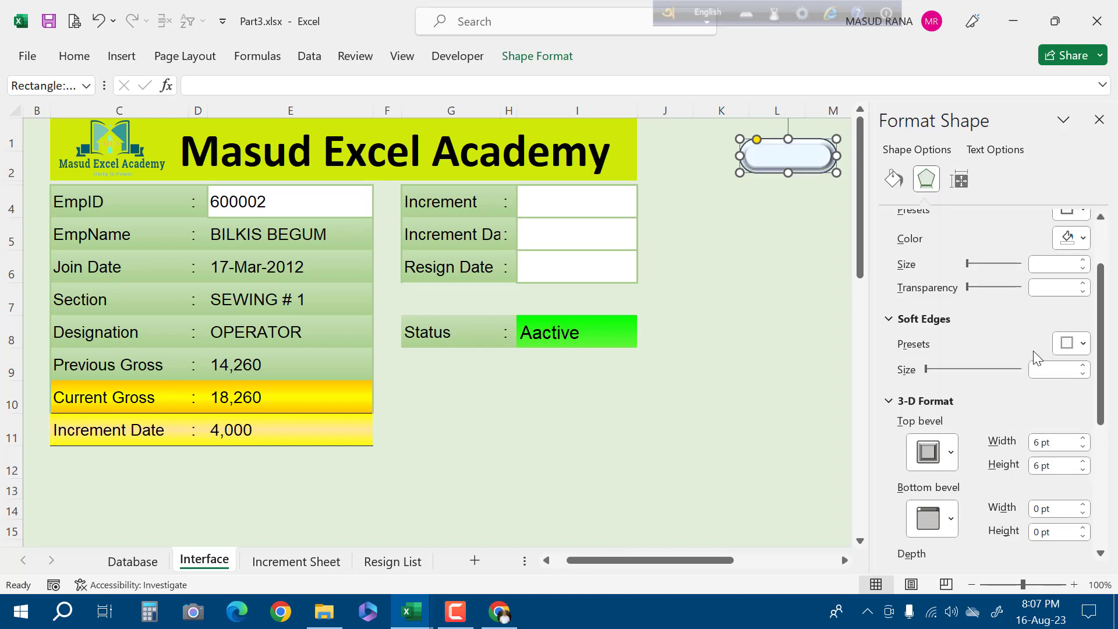
left_click(941, 457)
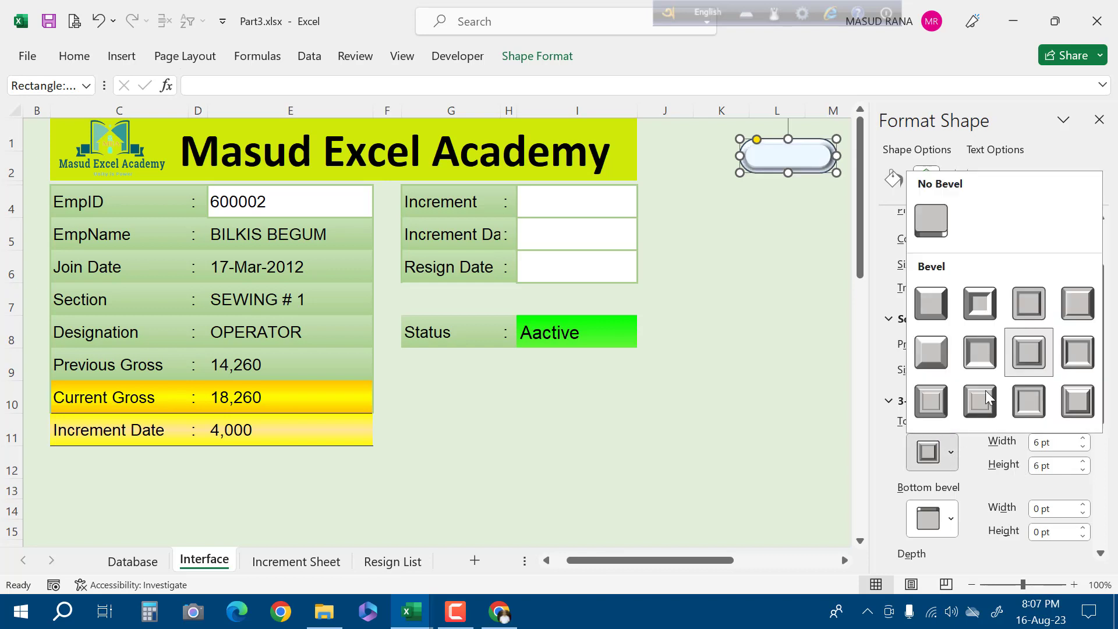
left_click(975, 348)
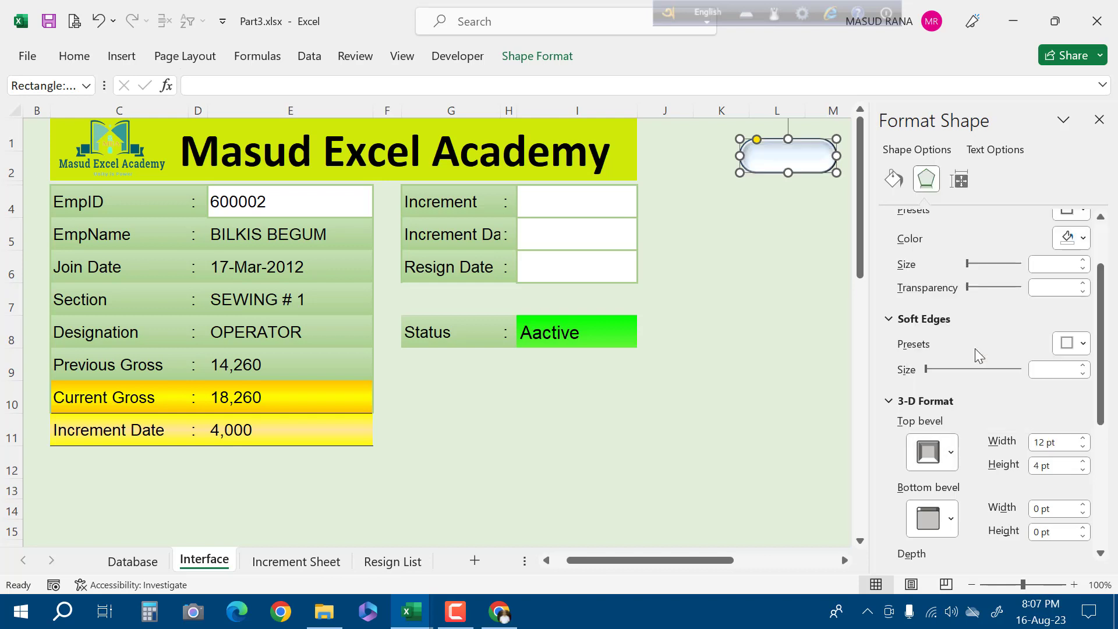
Set the pill shape's top bevel to the first style in the second bevel row, 6 pt wide and 6 pt high
left_click(941, 457)
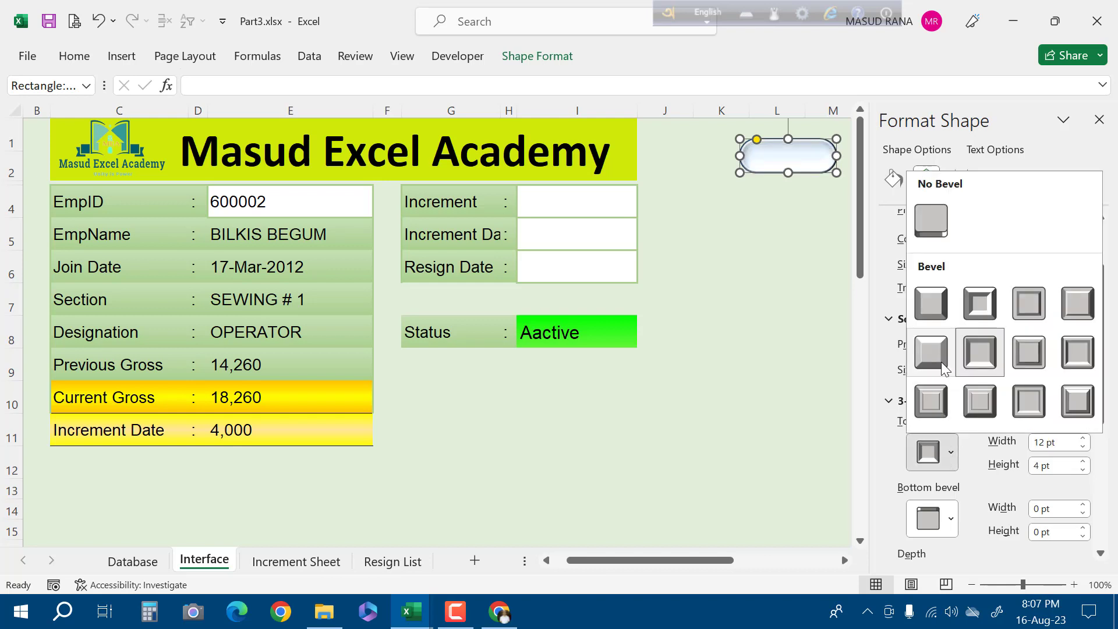
left_click(938, 358)
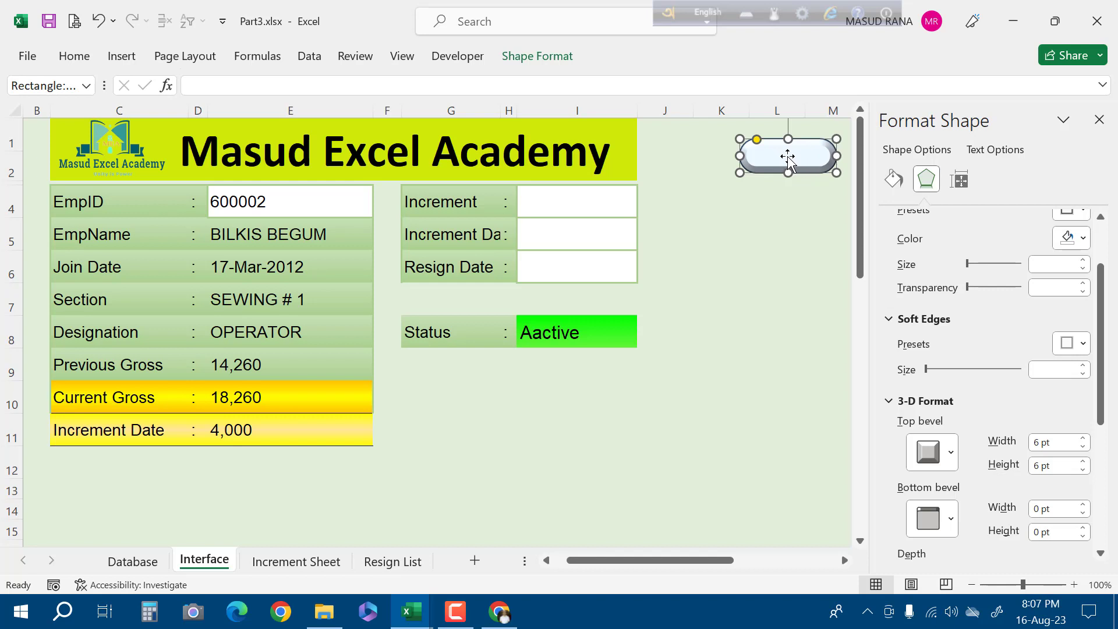
Add the text "Database" to the pill shape
right_click(789, 156)
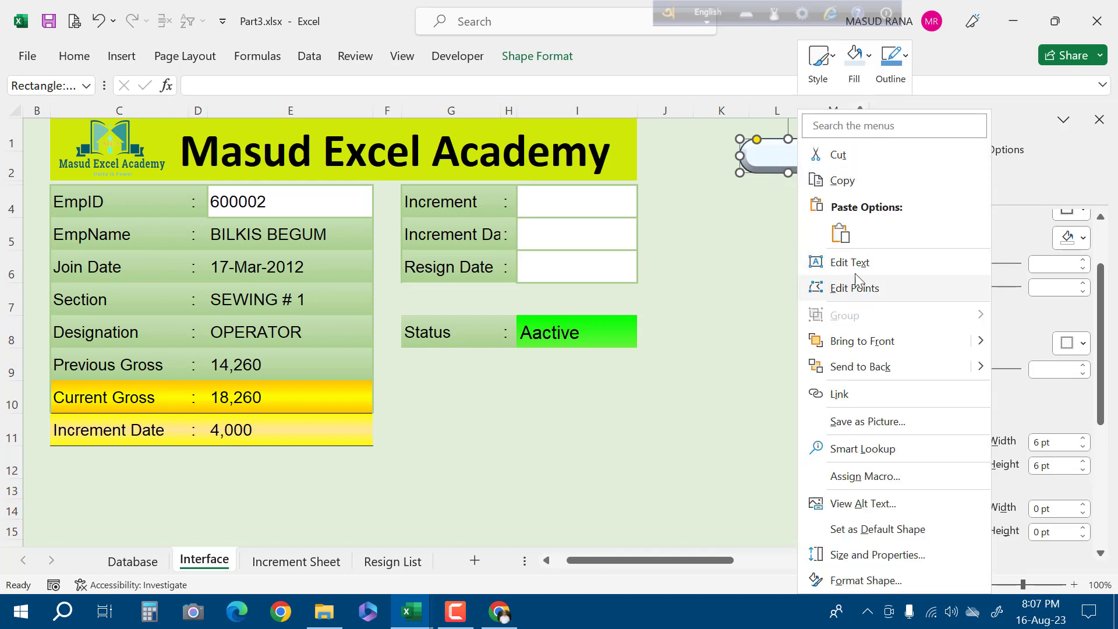
key("Escape")
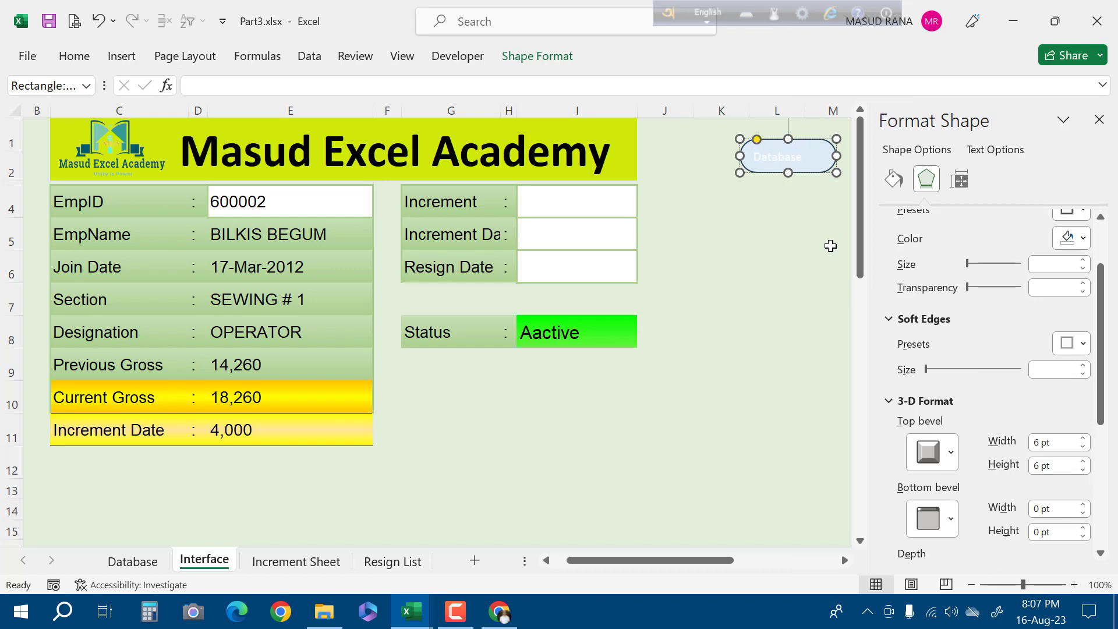
left_click(724, 204)
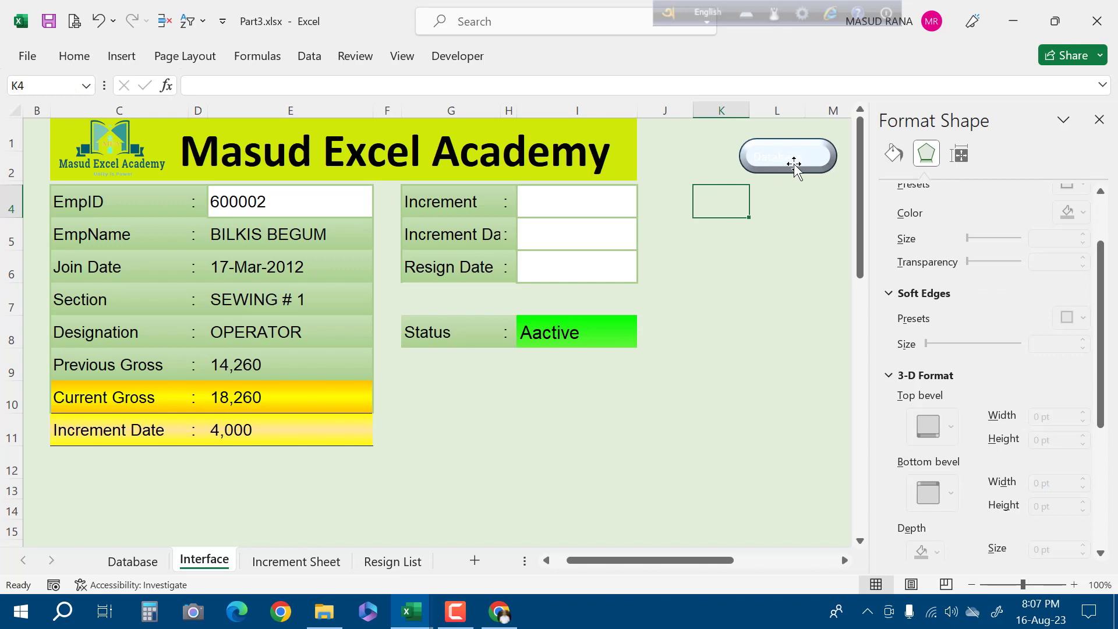
Change the Database button's text colour to dark blue and centre the text horizontally and vertically
left_click(794, 166)
left_click(807, 173)
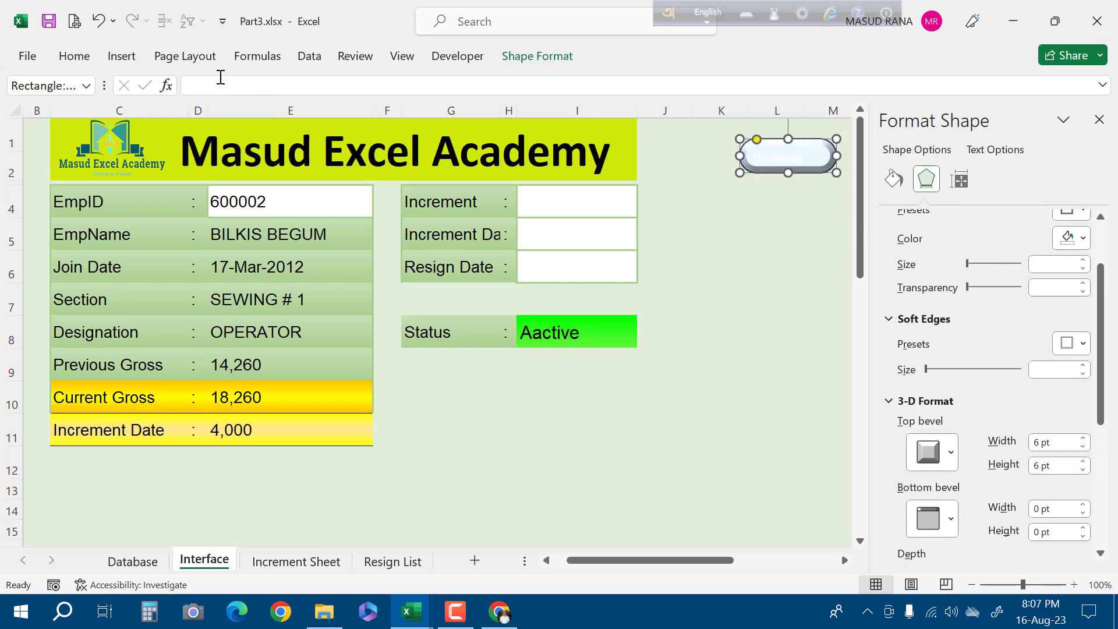
left_click(122, 56)
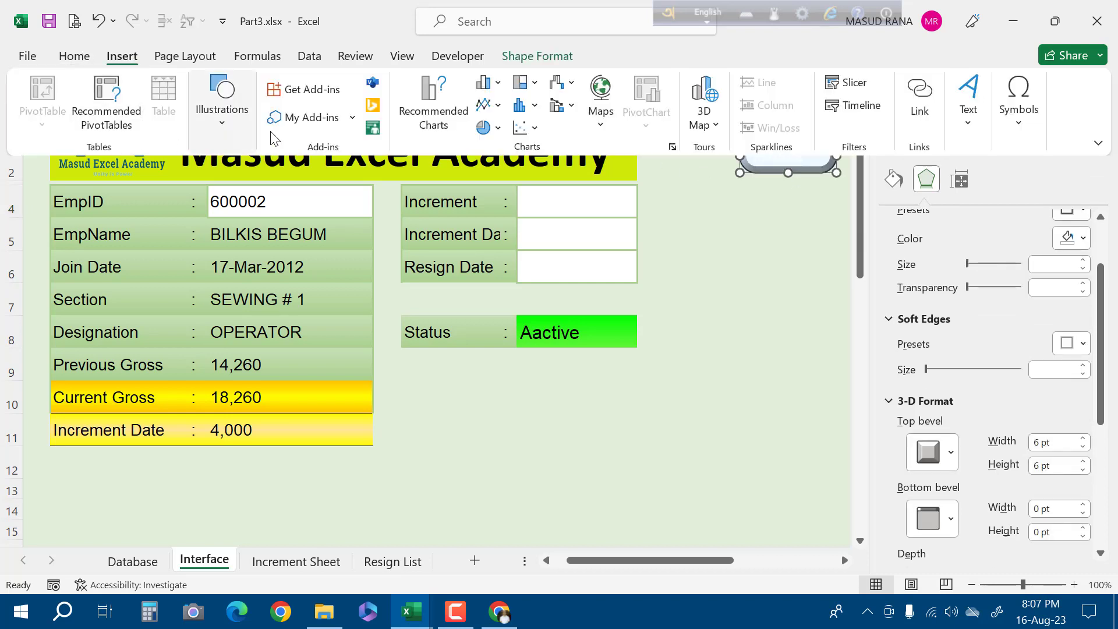
left_click(75, 56)
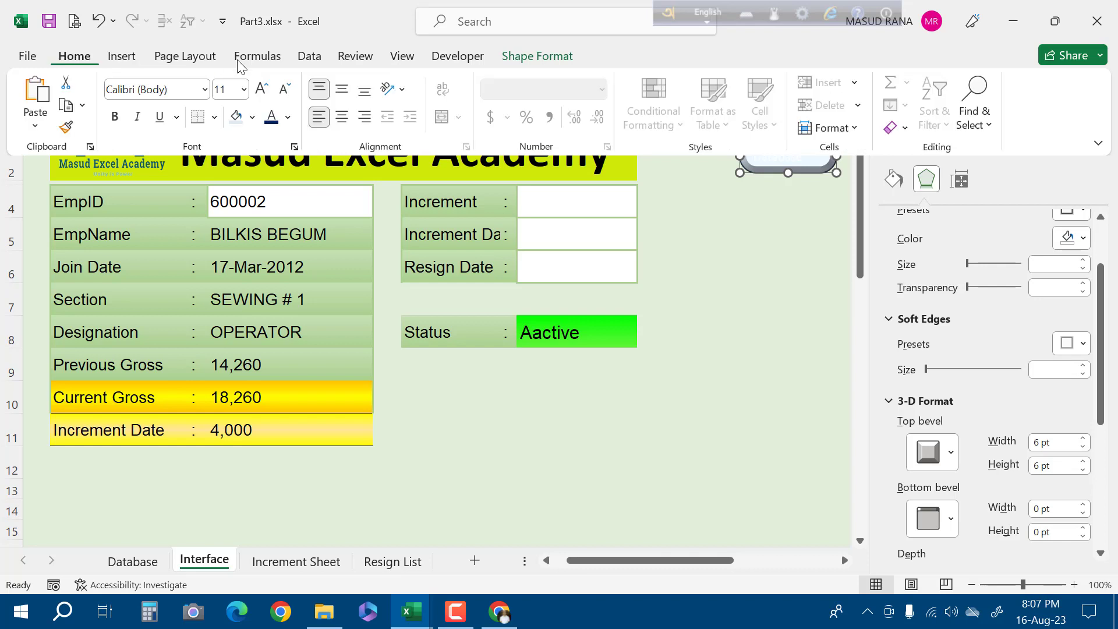
left_click(286, 120)
left_click(274, 120)
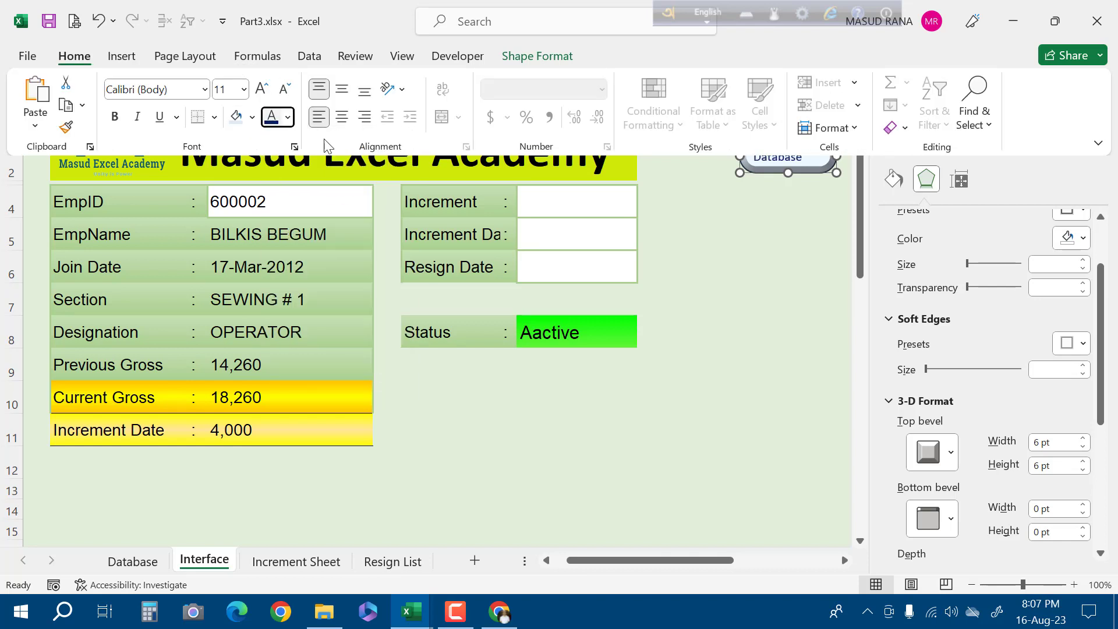
left_click(342, 116)
left_click(342, 89)
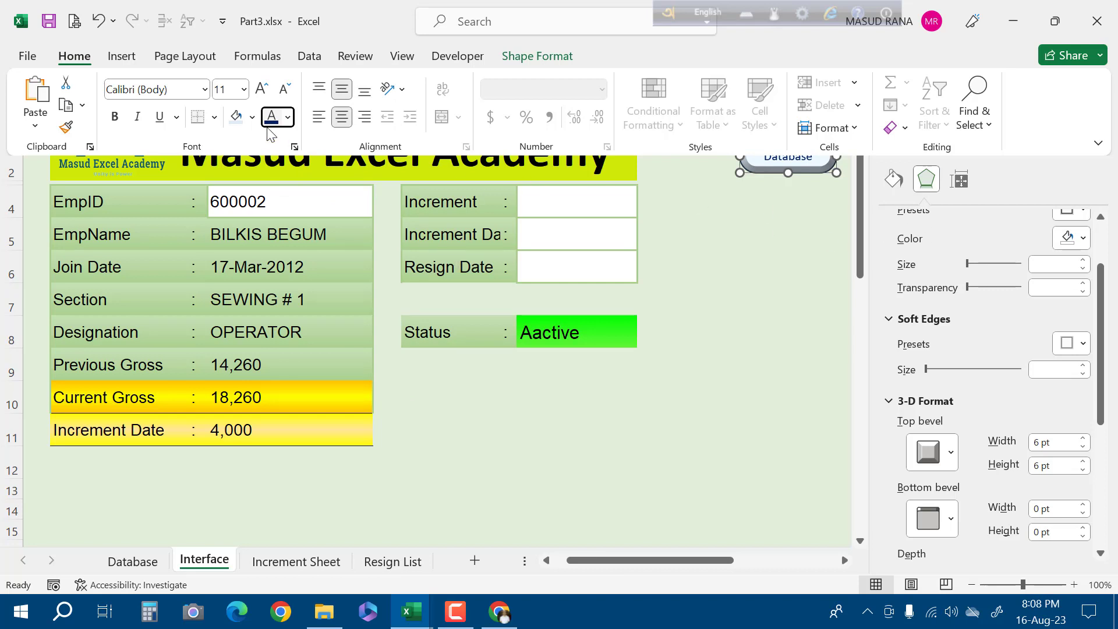
Set the Database button's text to size 14 and make it bold
left_click(243, 89)
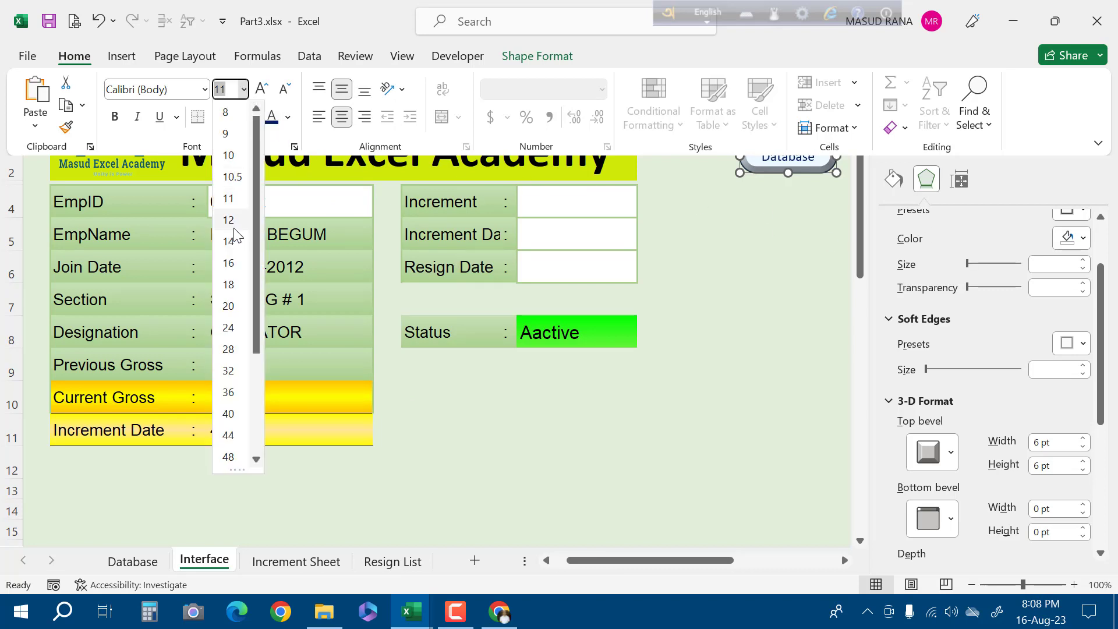
left_click(232, 241)
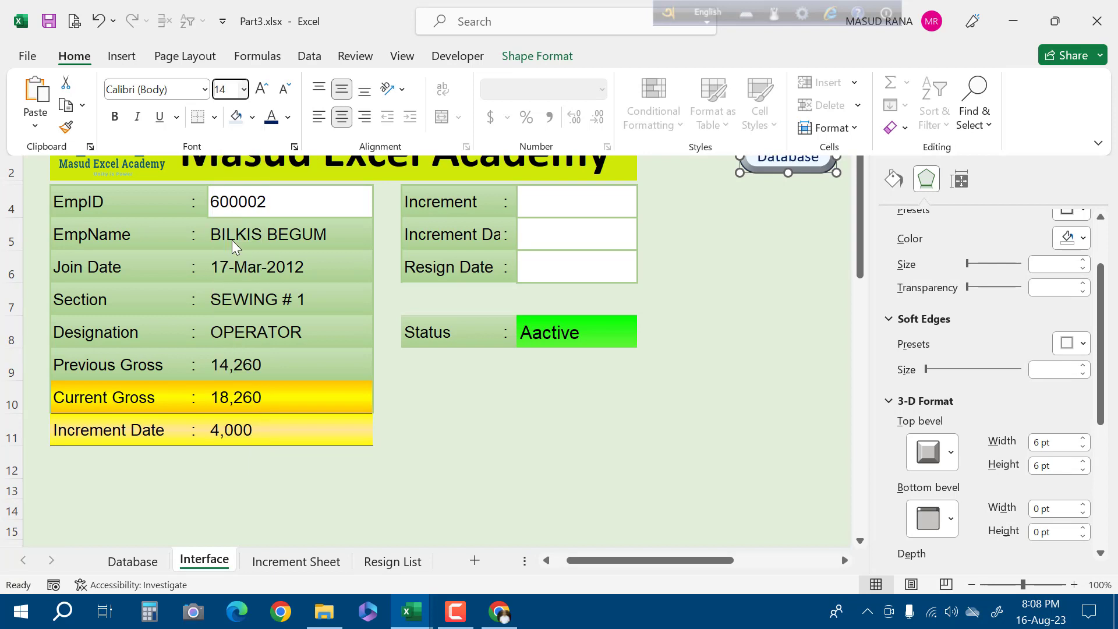
left_click(115, 116)
left_click(801, 230)
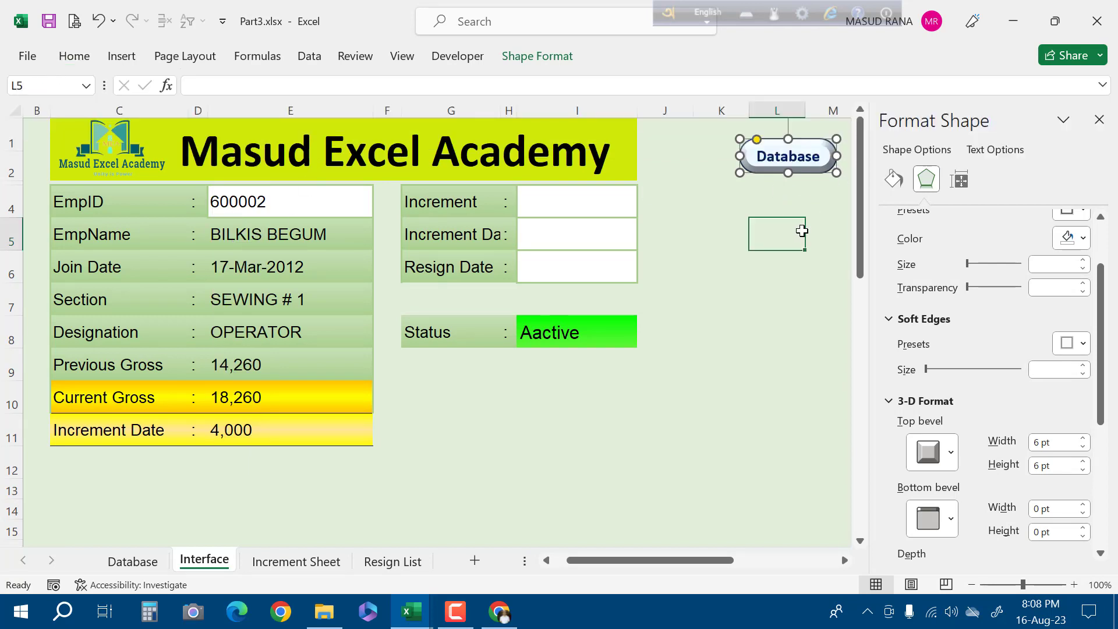
left_click(1063, 120)
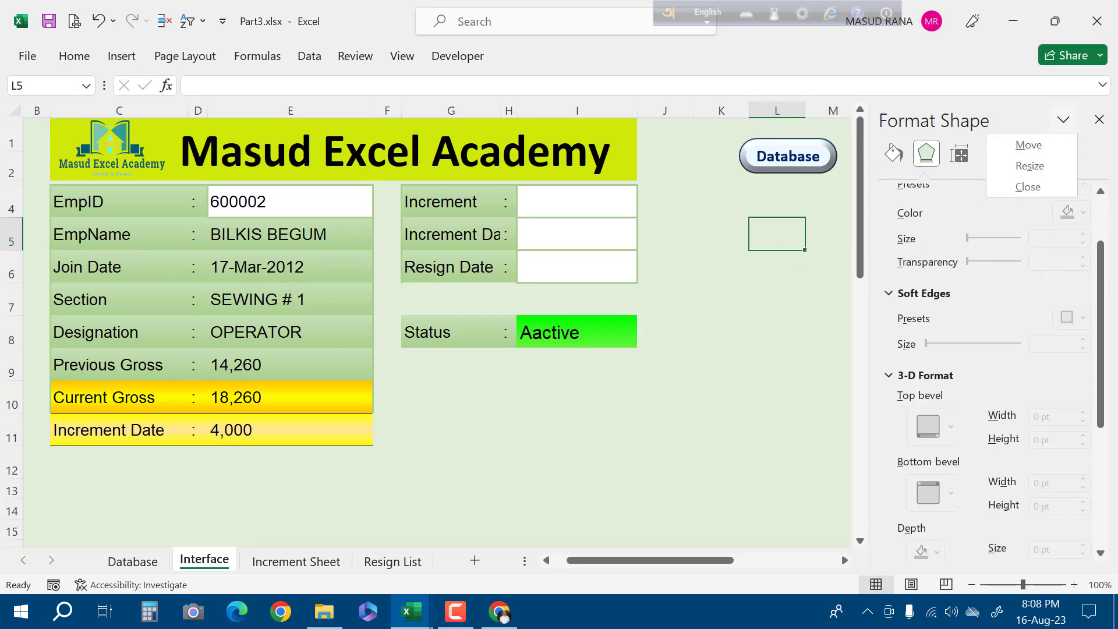
Close the Format Shape pane and deselect the Database button
left_click(721, 241)
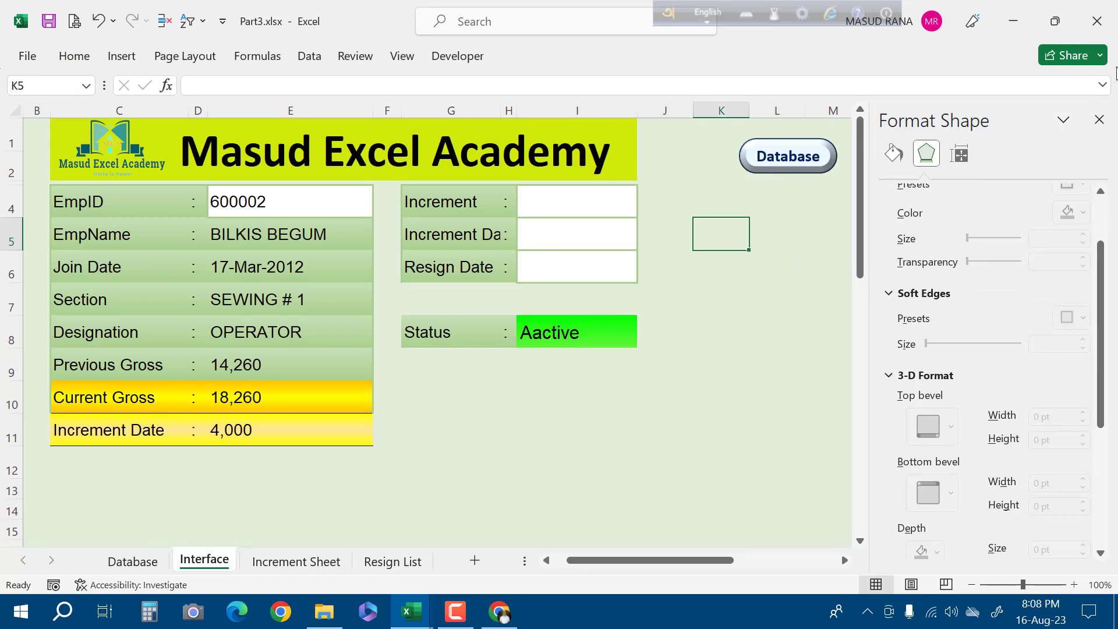
left_click(1099, 120)
left_click(800, 203)
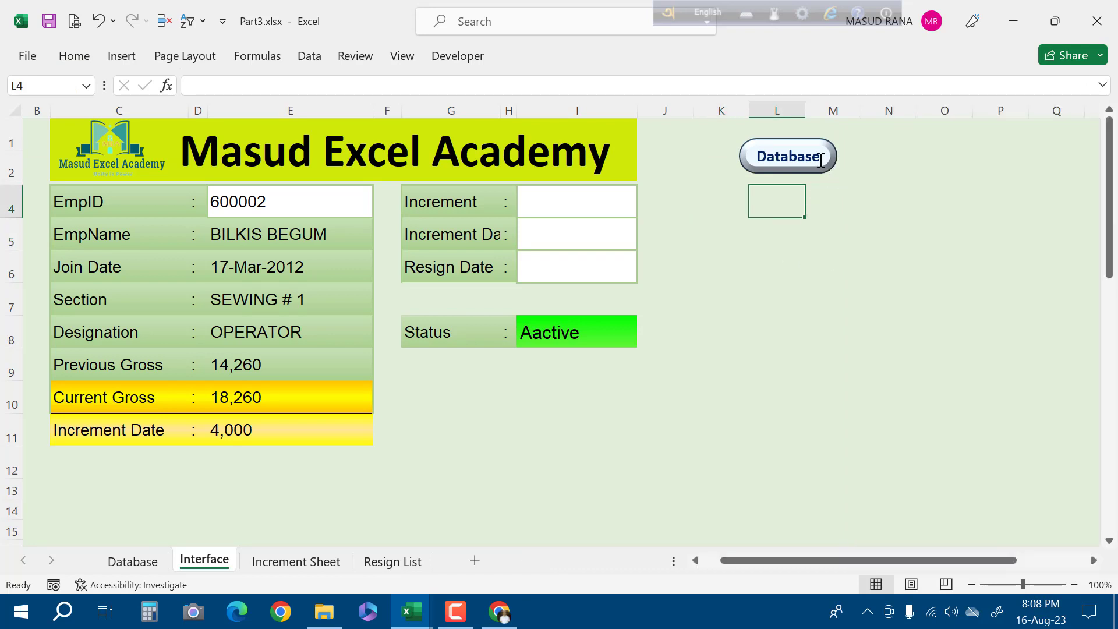
Duplicate the Database button three times to make four identical pill buttons above and beside columns M to Q
left_click(822, 163)
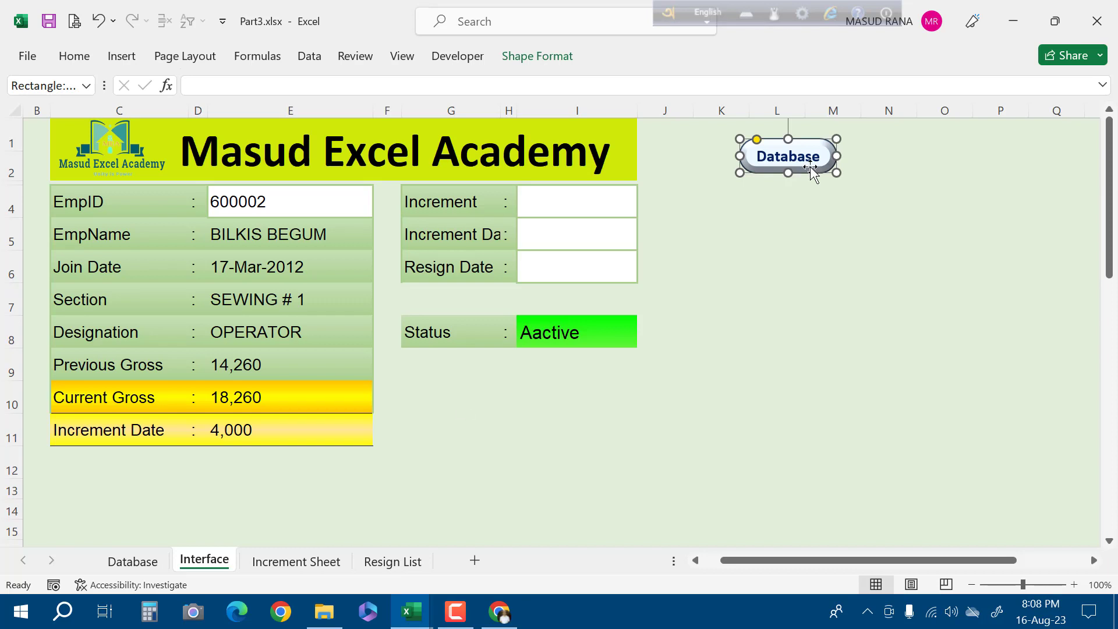
left_click_drag(813, 170, 1110, 167)
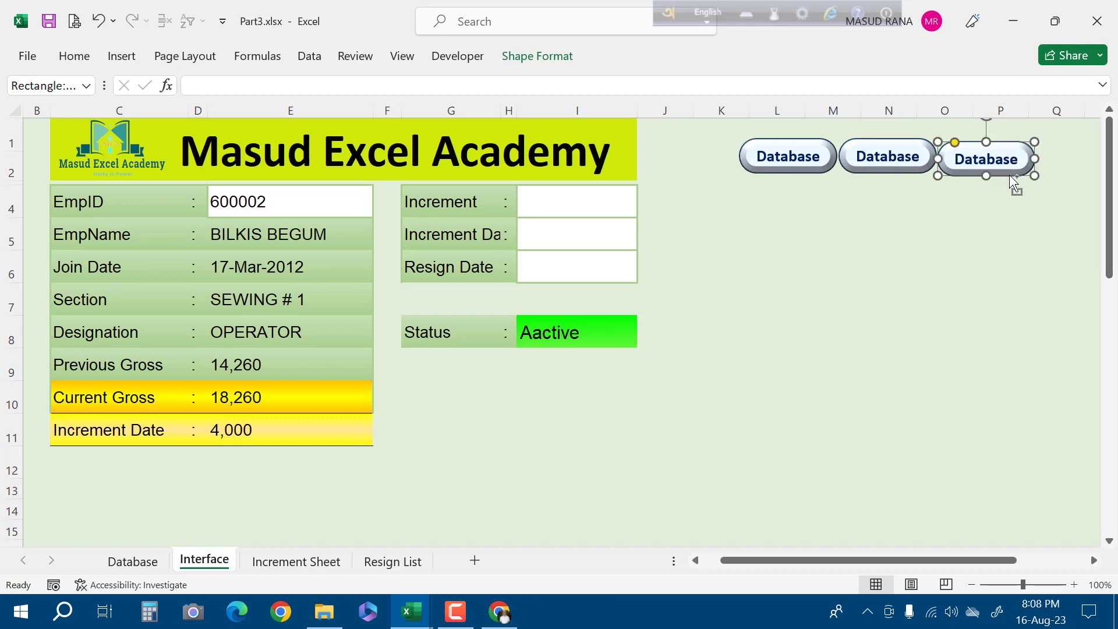
left_click_drag(1013, 184, 1038, 220)
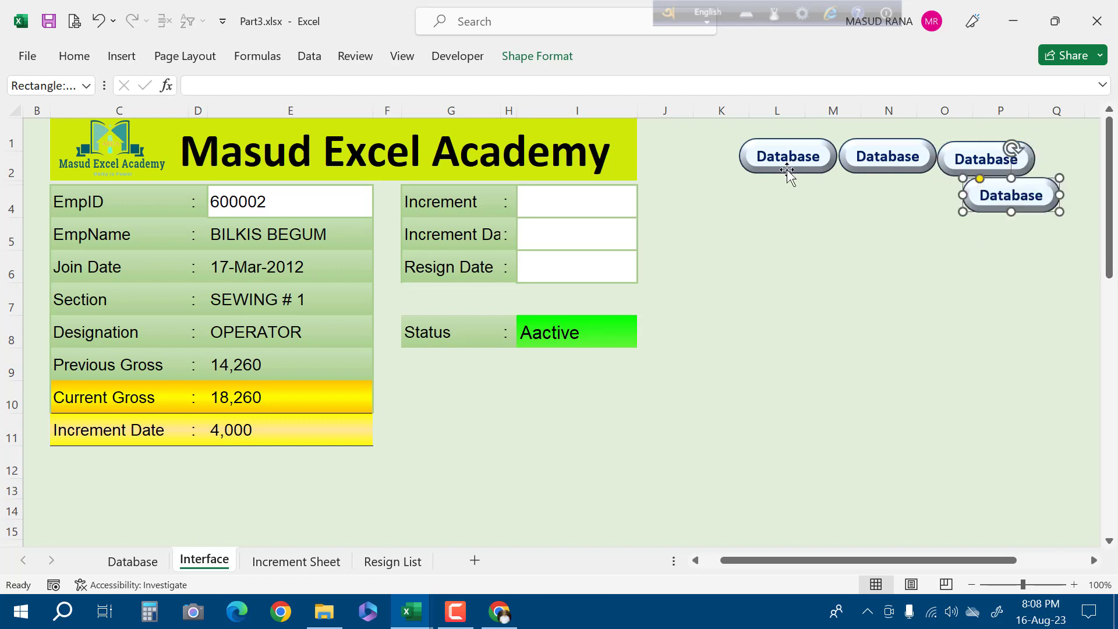
Arrange the four pill buttons side by side in one row across columns K to Q, beside the title banner
left_click_drag(787, 172, 732, 168)
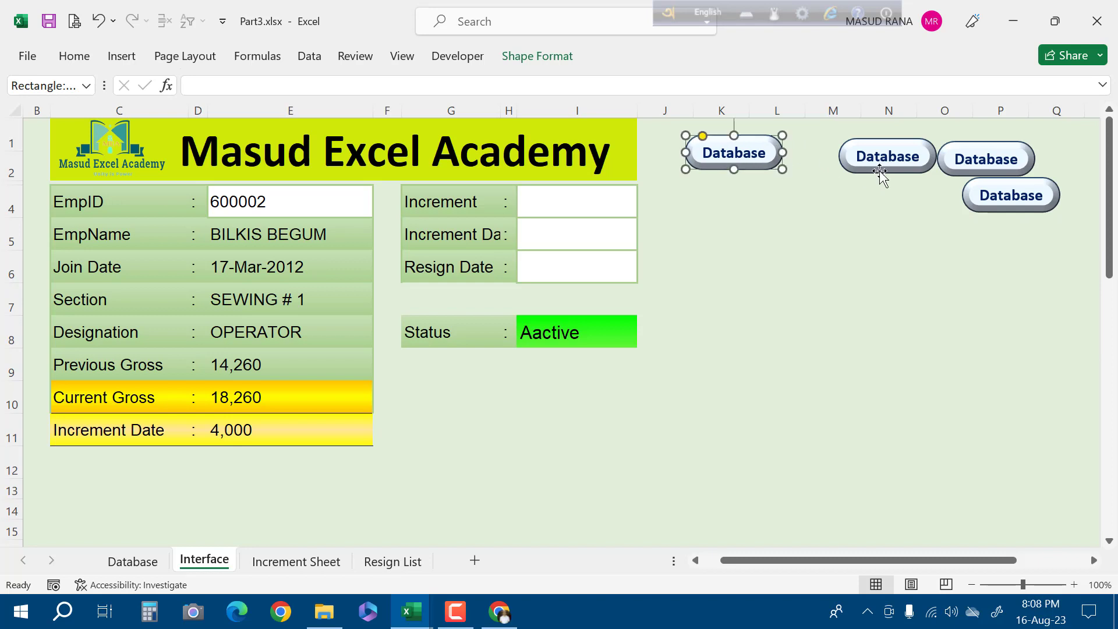
left_click_drag(880, 172, 828, 166)
left_click_drag(966, 170, 911, 166)
left_click_drag(1028, 180, 1048, 140)
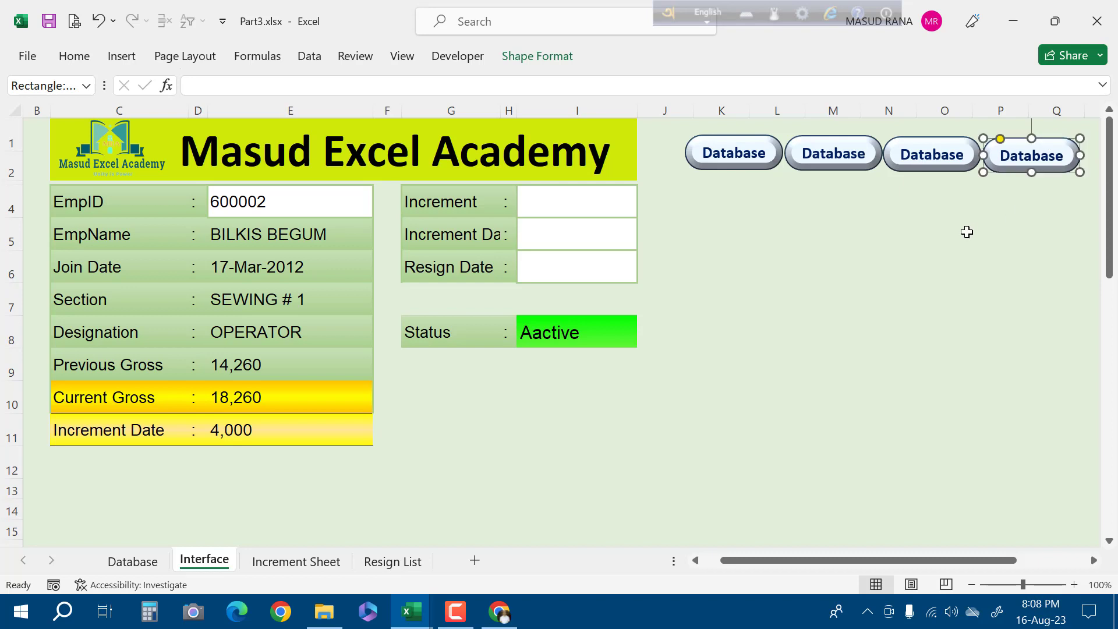
Change the second button's label to "Interface" and the third button's label to "Increment"
double_click(863, 154)
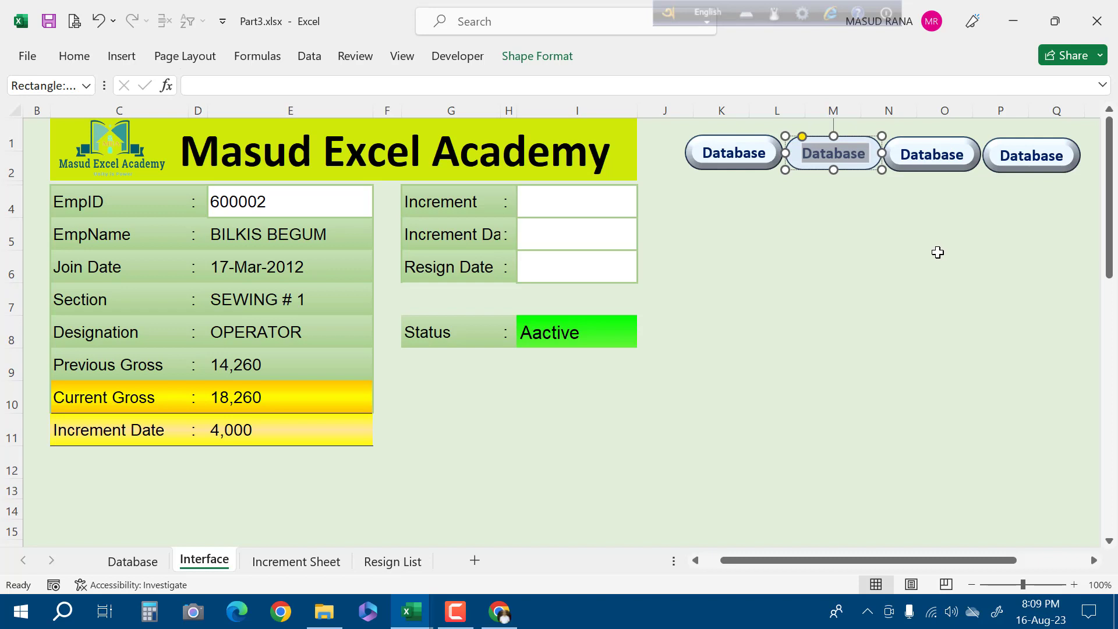
type("Interface")
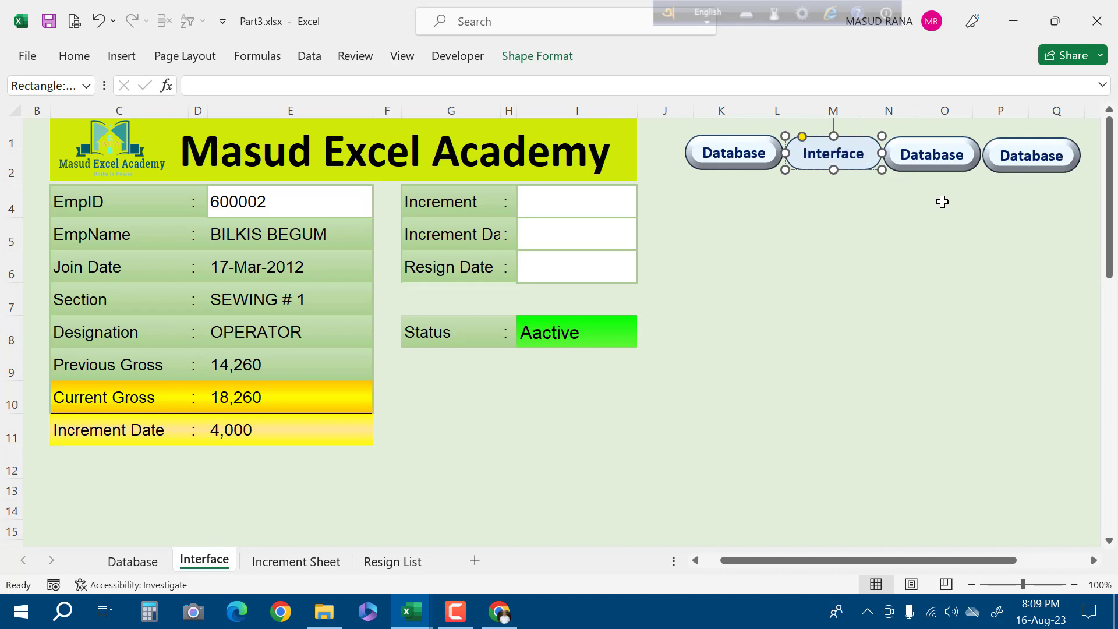
left_click(958, 157)
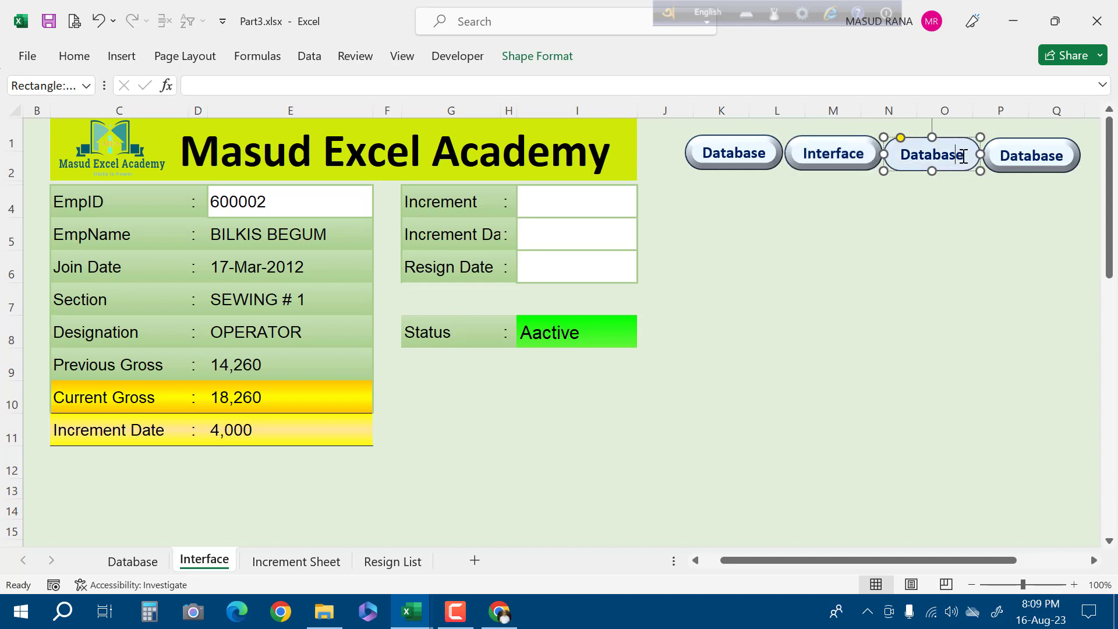
left_click_drag(963, 157, 883, 156)
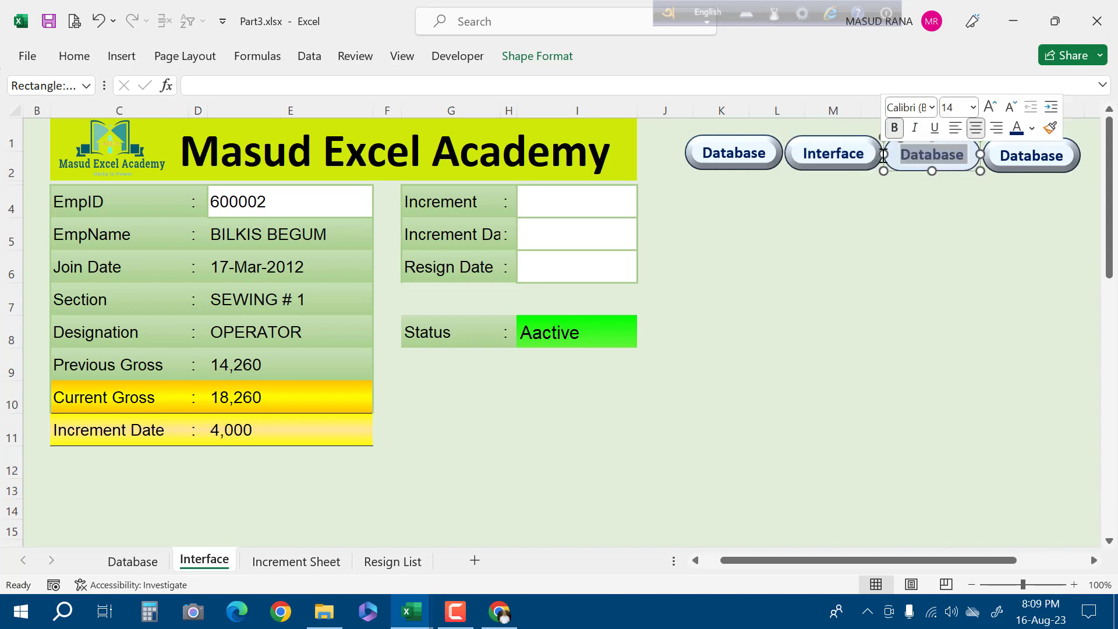
type("In")
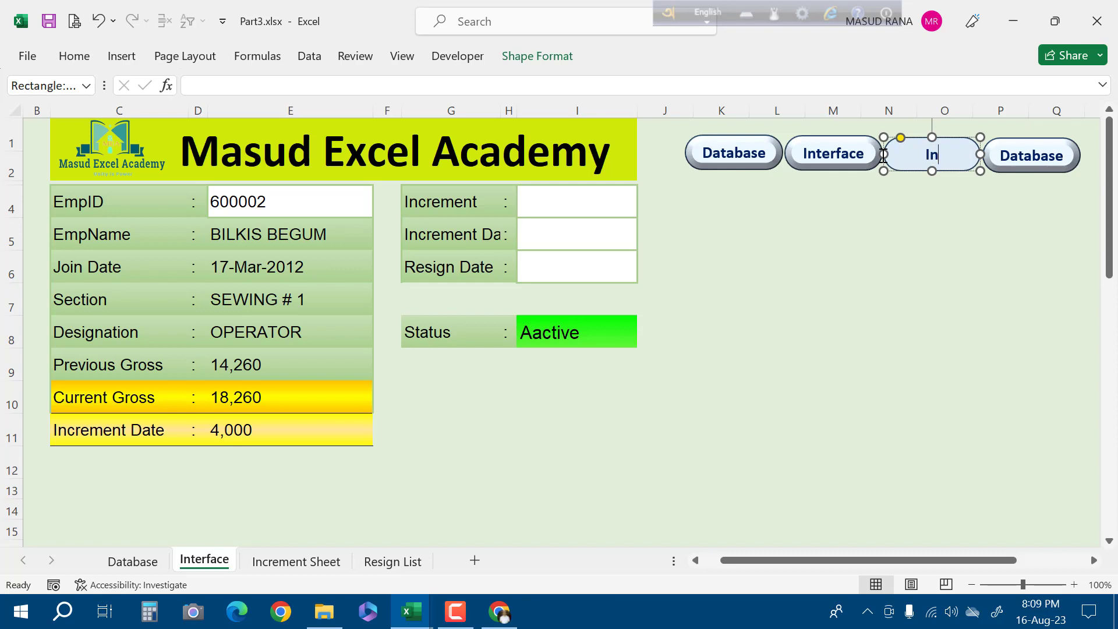
type("crement")
left_click(1038, 256)
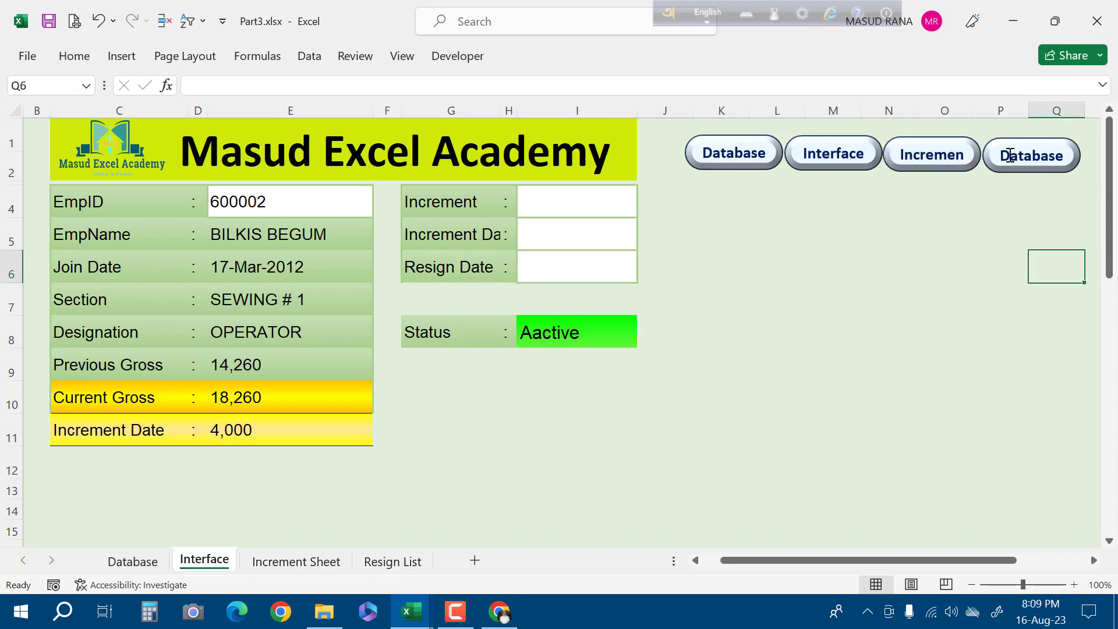
left_click(973, 154)
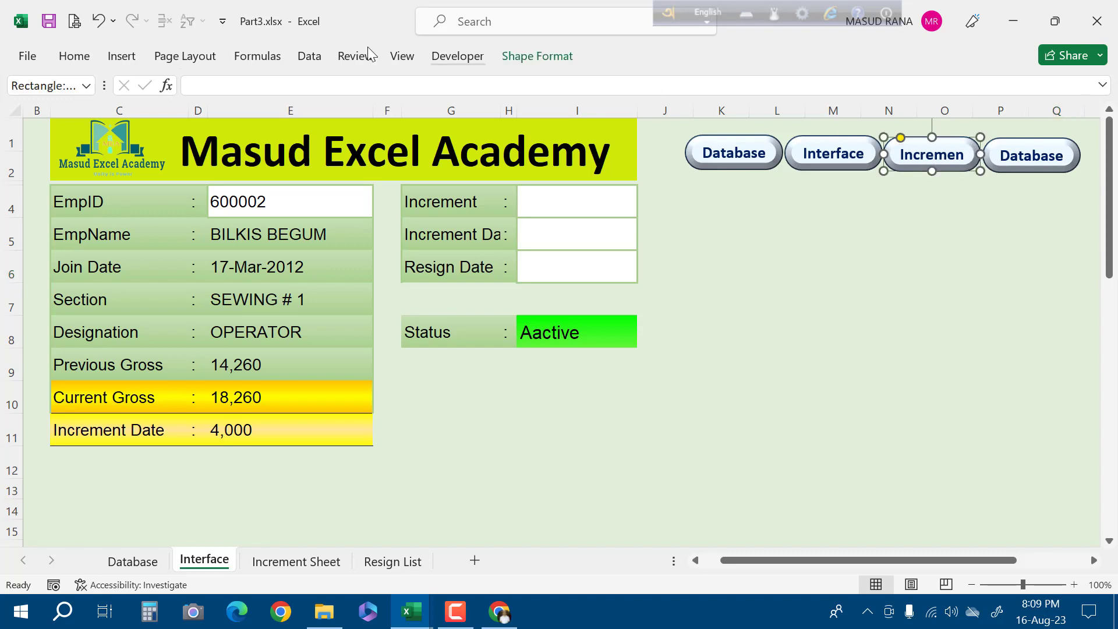
Replace the fourth button's label with "Resign List"
left_click(1055, 156)
key("BackSpace")
key("BackSpace")
key("BackSpace")
key("BackSpace")
key("BackSpace")
key("BackSpace")
key("BackSpace")
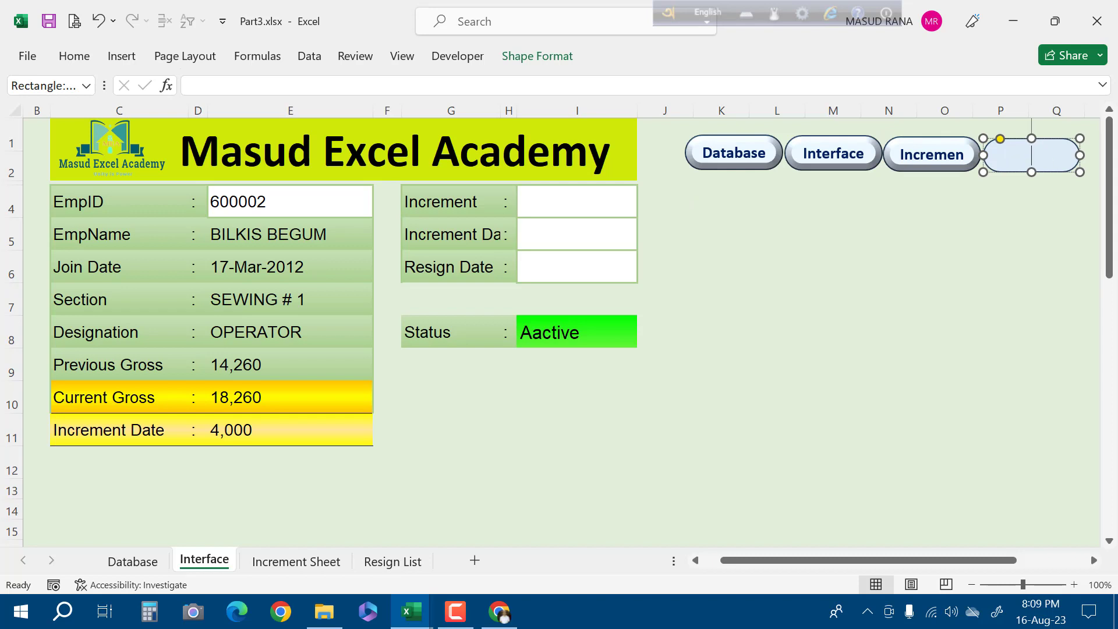
type("Resign List")
left_click(988, 290)
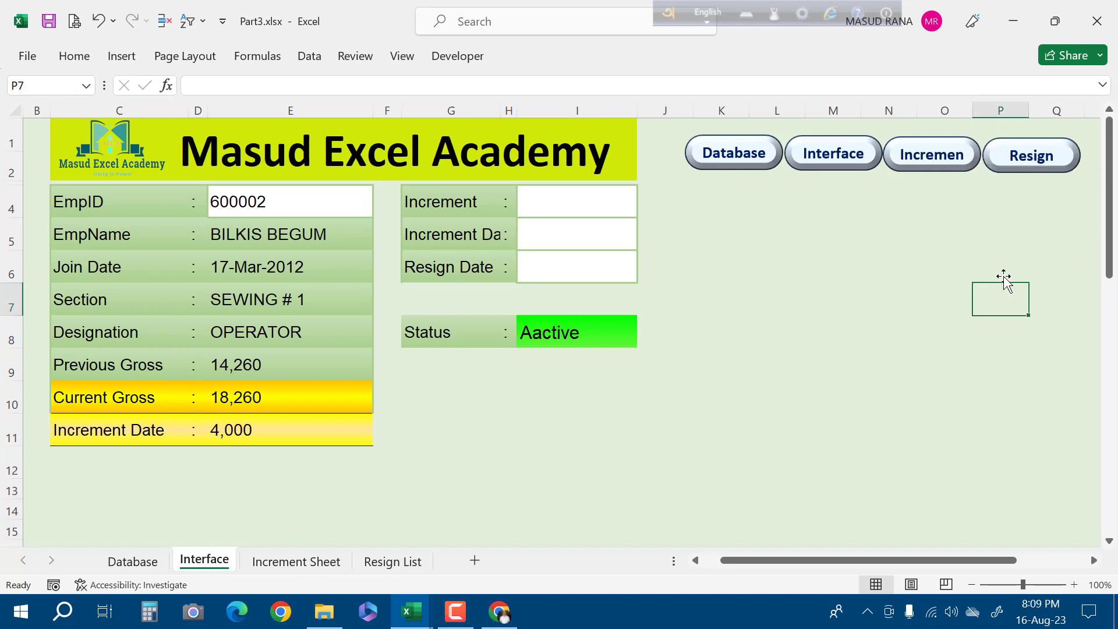
Group the four navigation buttons into one object and shift the group slightly toward column J
left_click(747, 169, "ctrl")
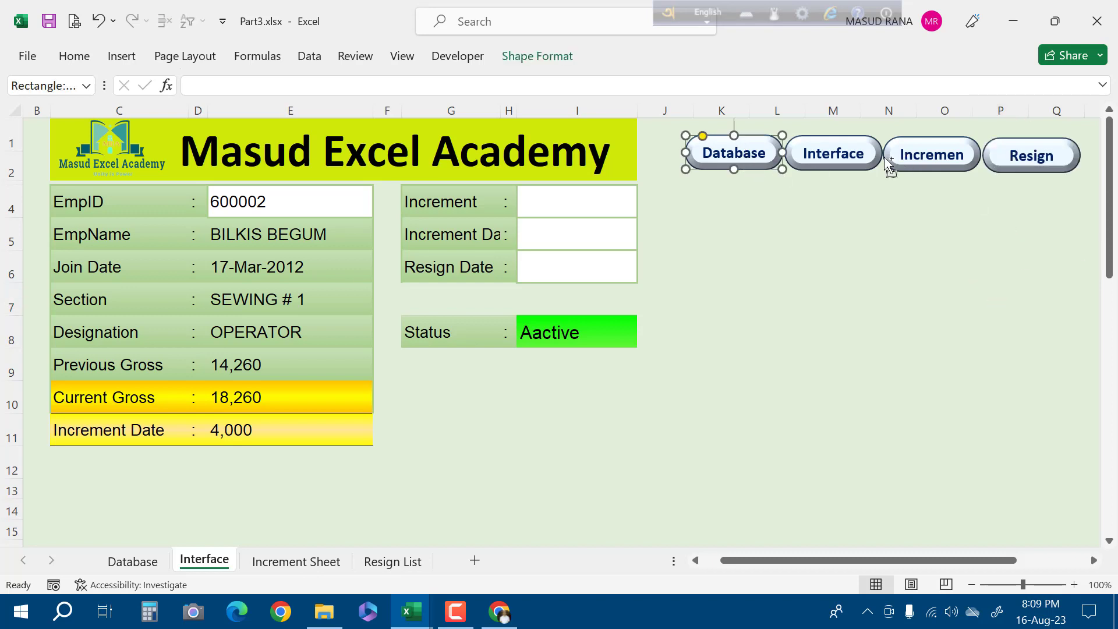
left_click(859, 171, "ctrl")
left_click(931, 165, "ctrl")
left_click(1028, 173, "ctrl")
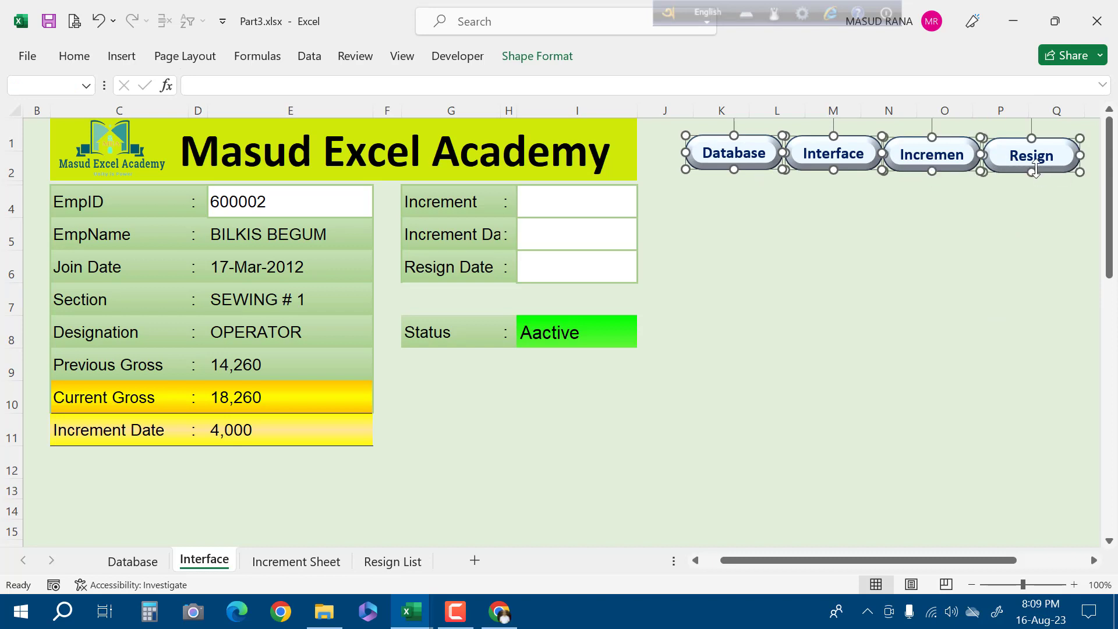
right_click(1037, 169)
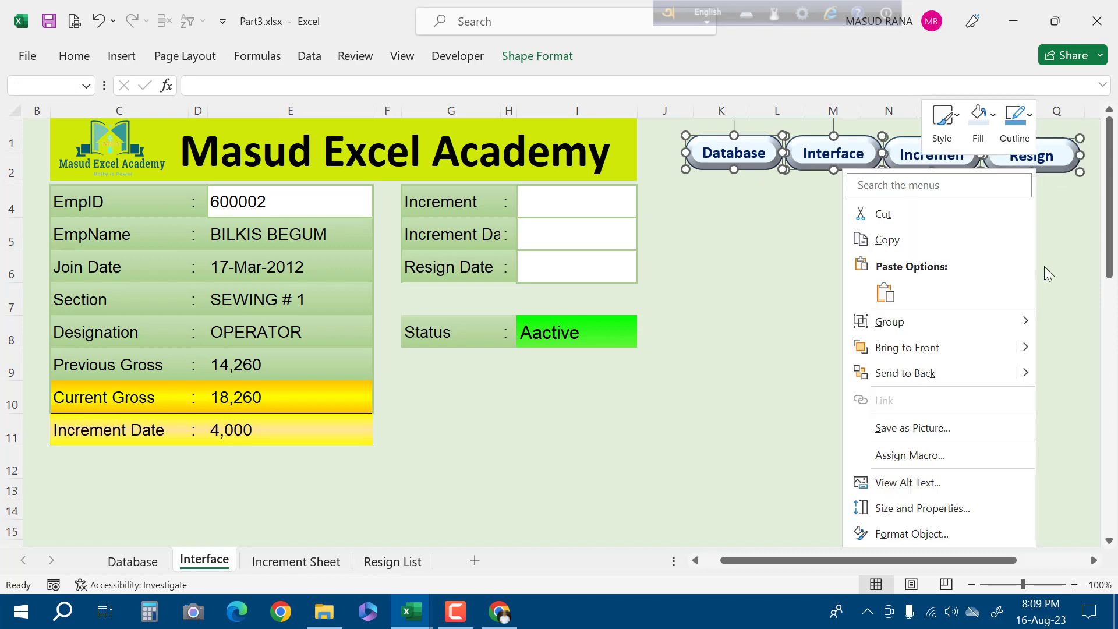
mouse_move(895, 329)
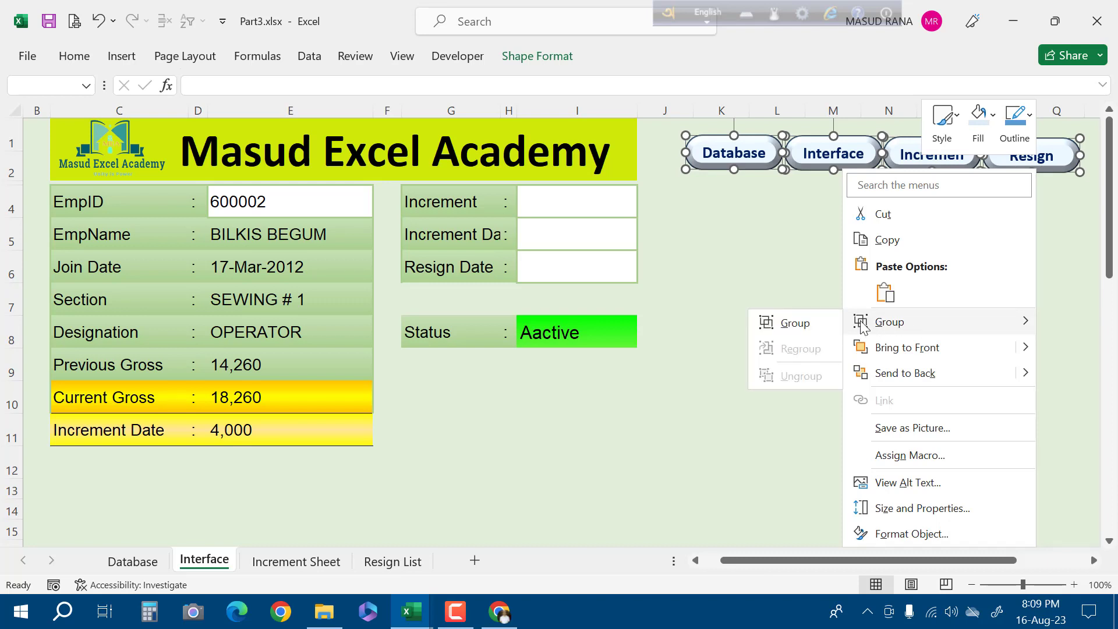
left_click(793, 322)
mouse_move(968, 181)
left_mouse_down()
mouse_move(943, 232)
mouse_move(956, 180)
left_mouse_up()
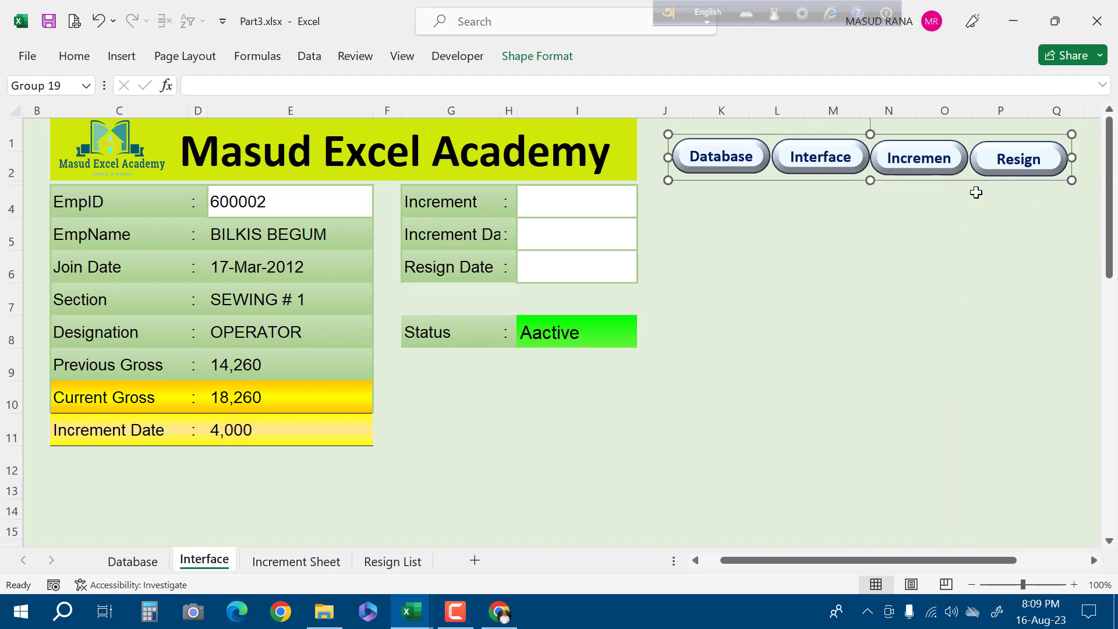
Reduce the text size of the grouped buttons to 12 so the full labels fit
left_click(74, 56)
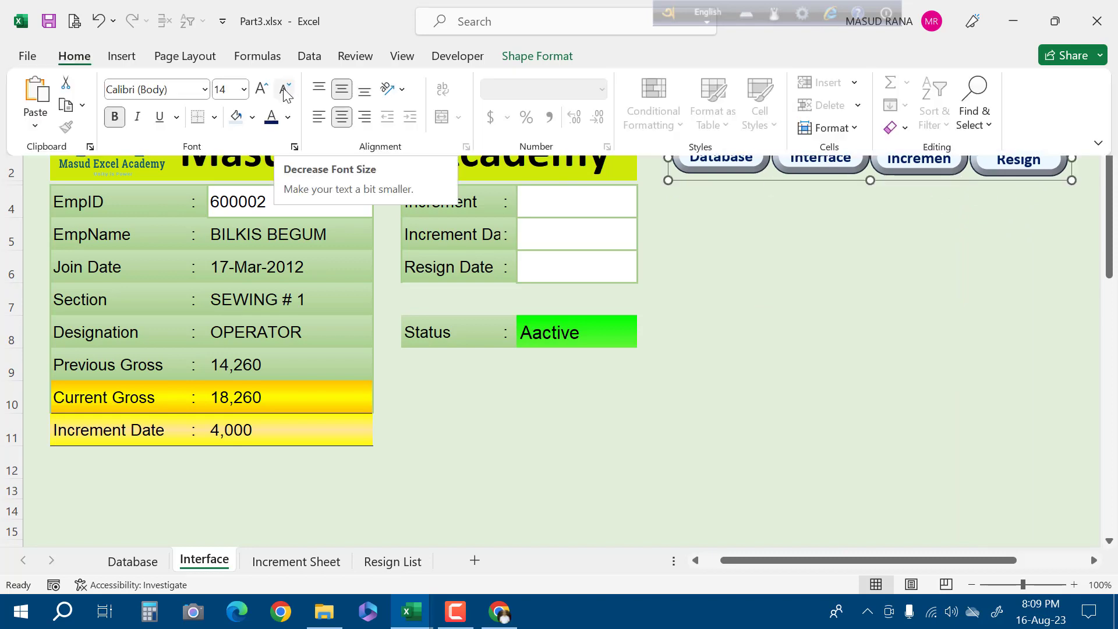
left_click(284, 90)
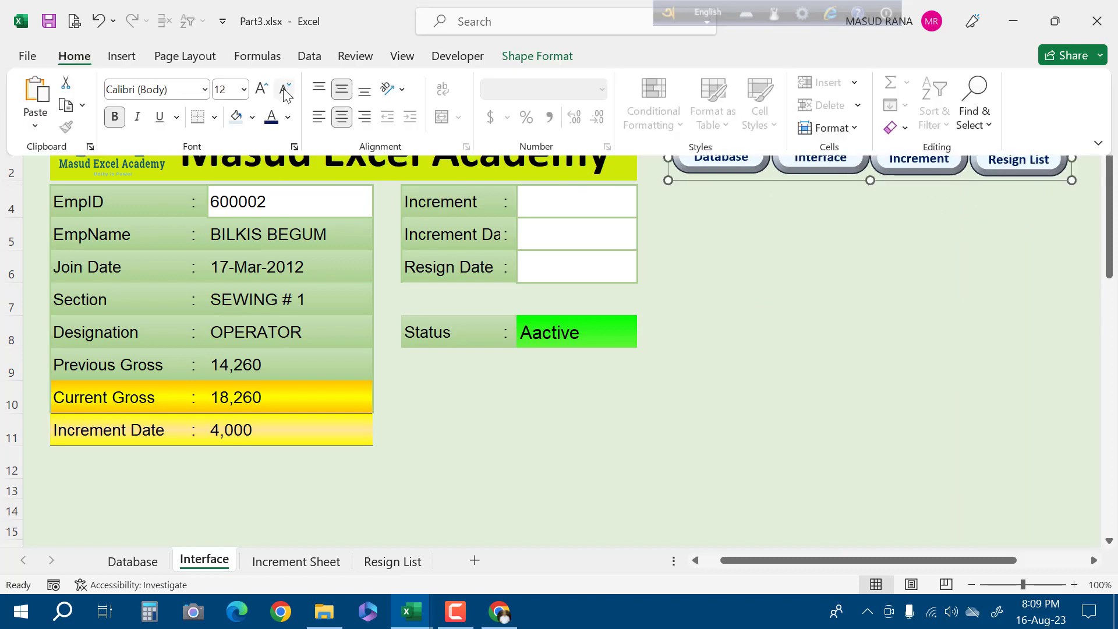
left_click(832, 177)
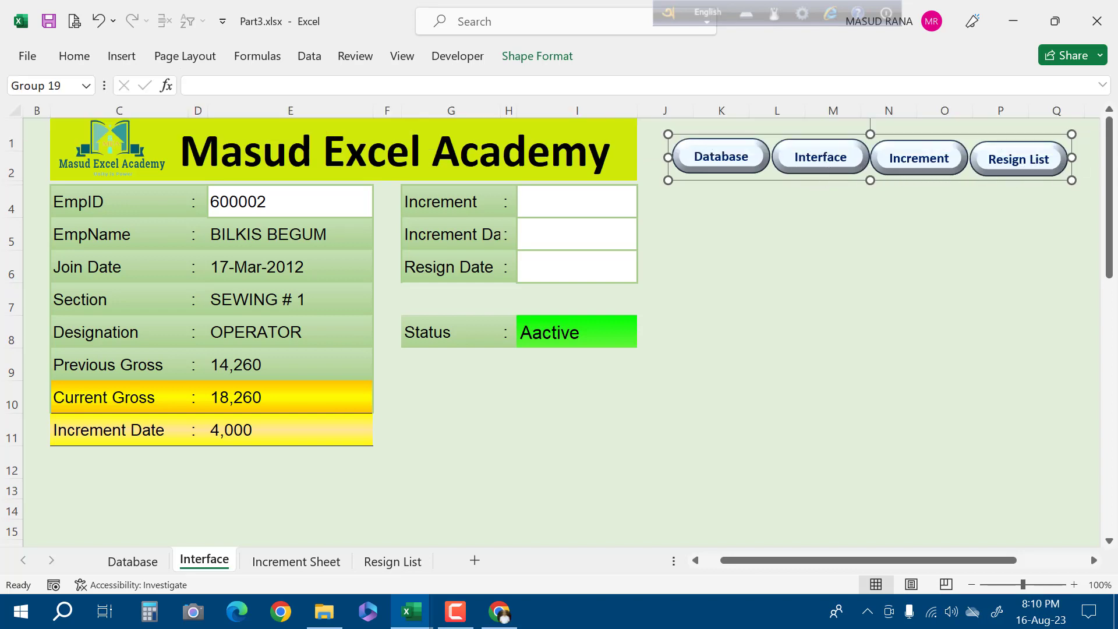
left_click(941, 239)
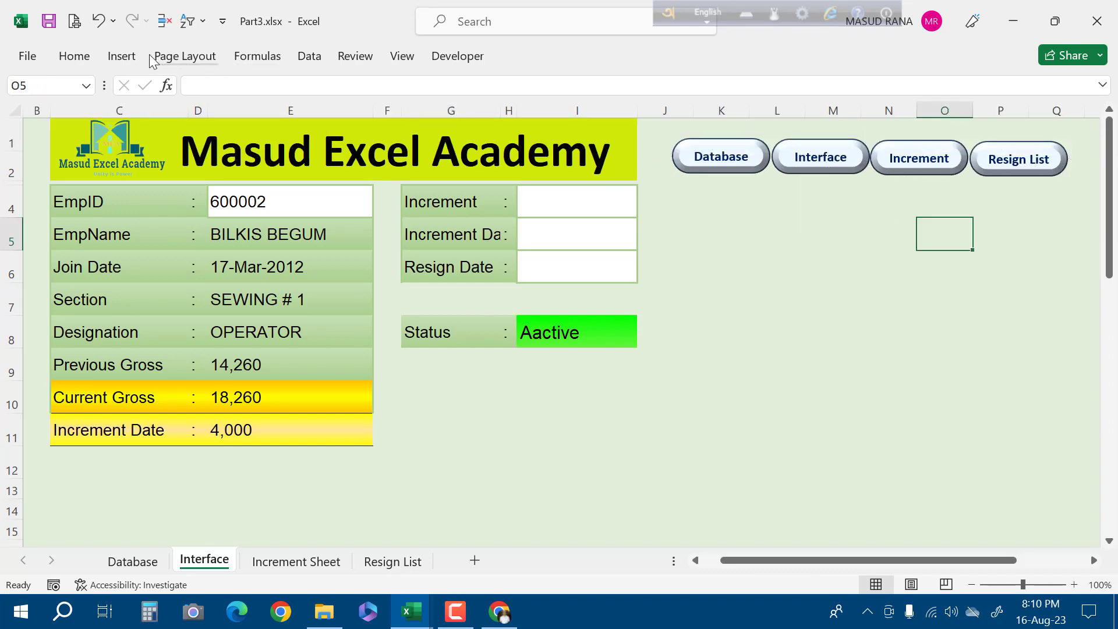
Draw a plain rectangle below the button row, about columns J to Q and rows 4 to 6, and match its width to the row
left_click(127, 59)
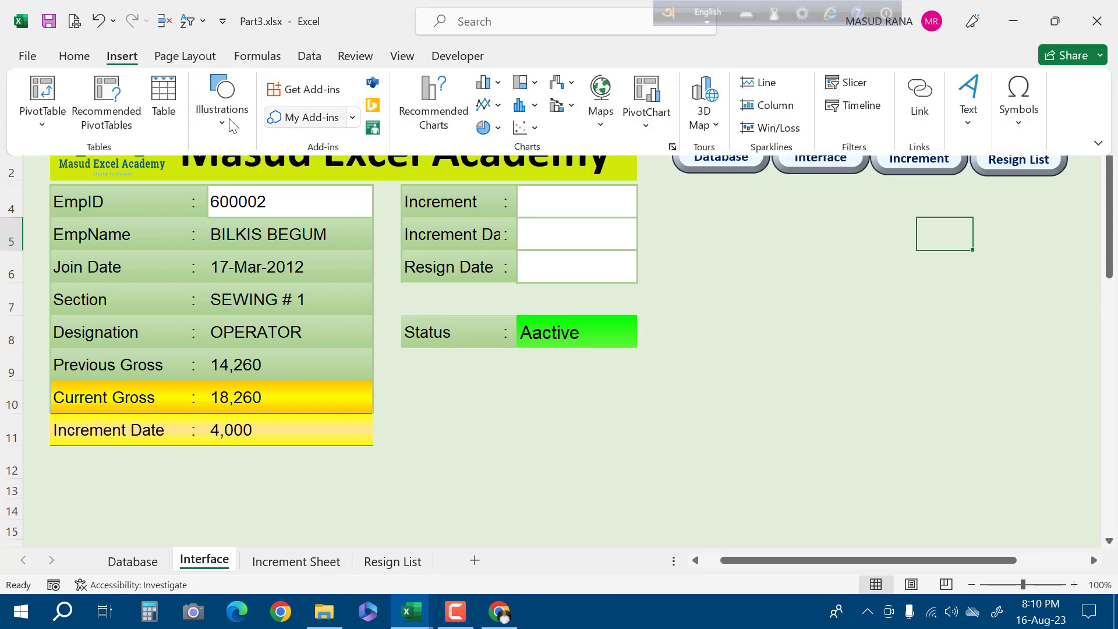
left_click(222, 105)
left_click(253, 195)
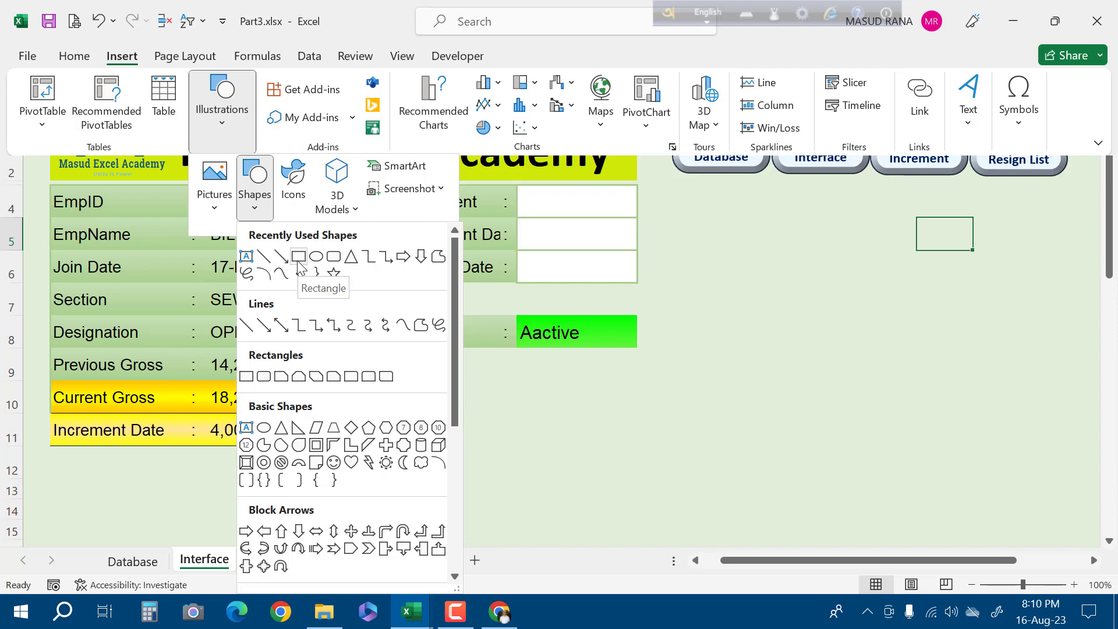
left_click(298, 257)
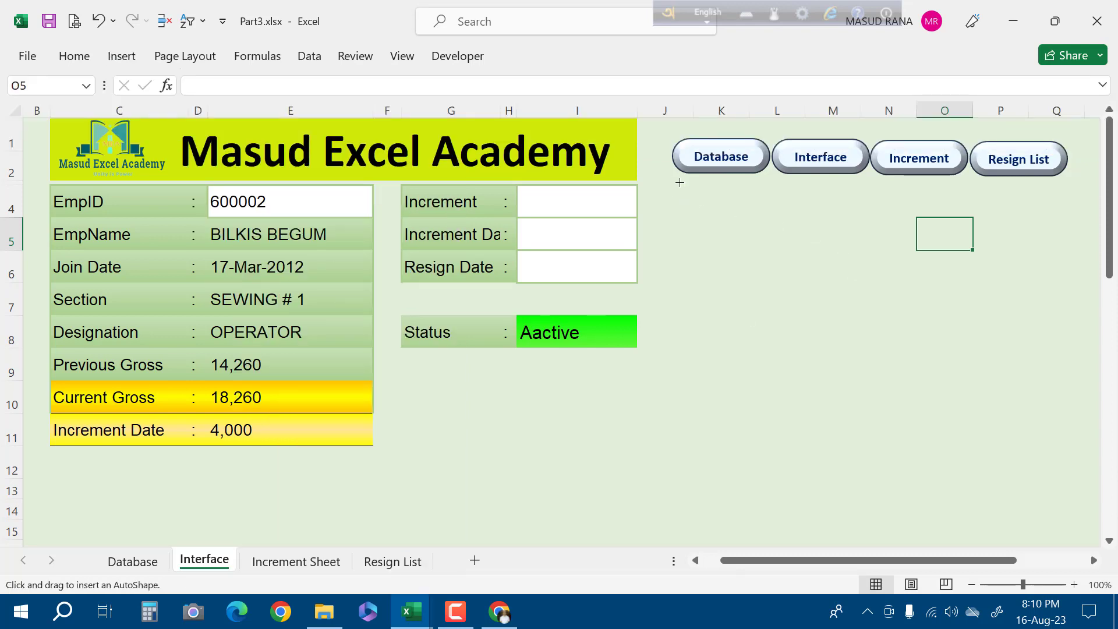
left_click_drag(679, 182, 1077, 245)
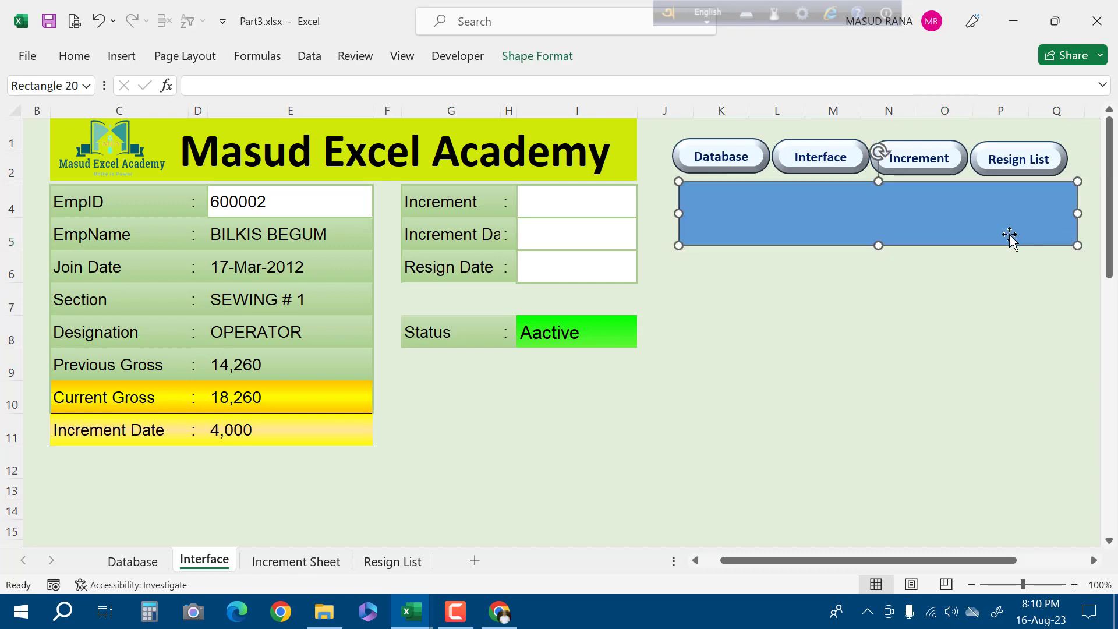
left_click_drag(1010, 236, 989, 244)
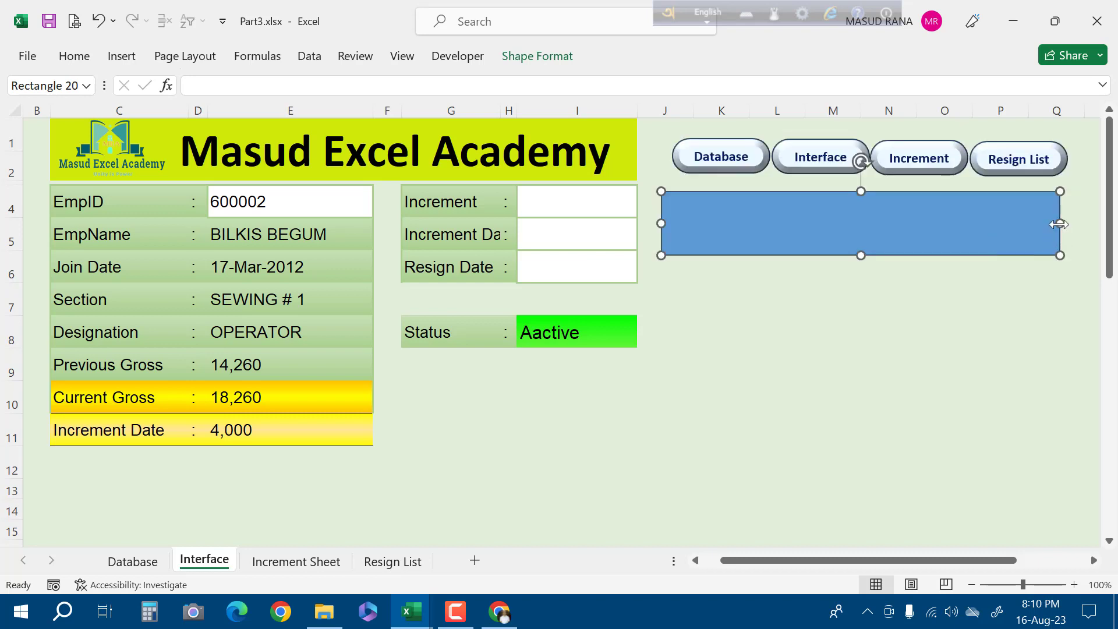
left_click_drag(1059, 223, 1070, 228)
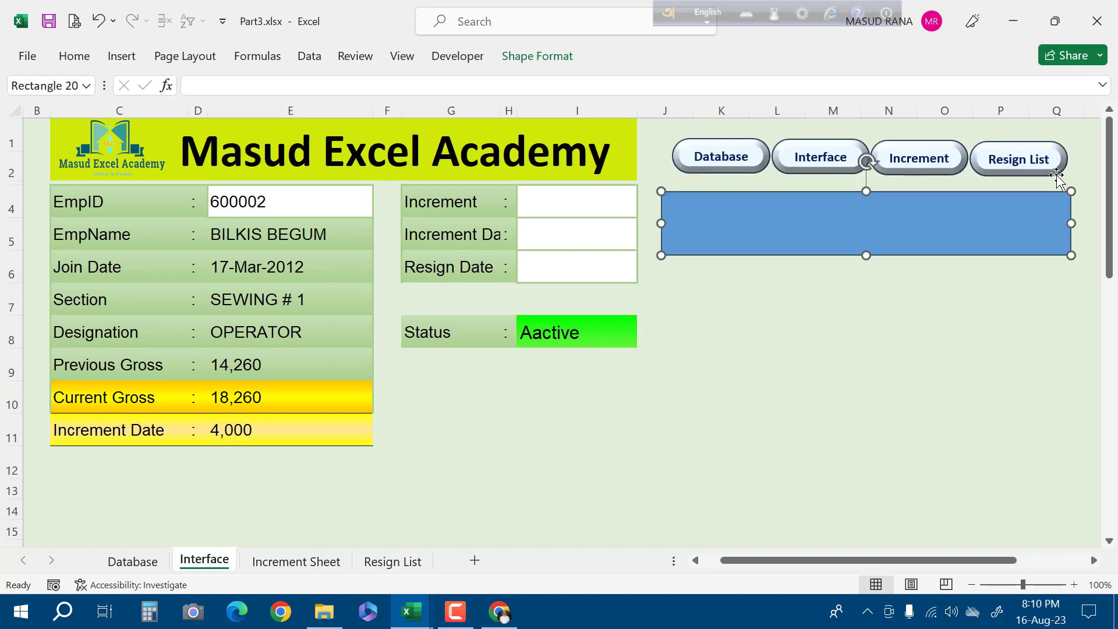
Bring the button group in front of the blue rectangle by cutting and pasting it, and position it over the rectangle
mouse_move(1057, 167)
left_mouse_down()
mouse_move(1050, 229)
mouse_move(1051, 178)
left_mouse_up()
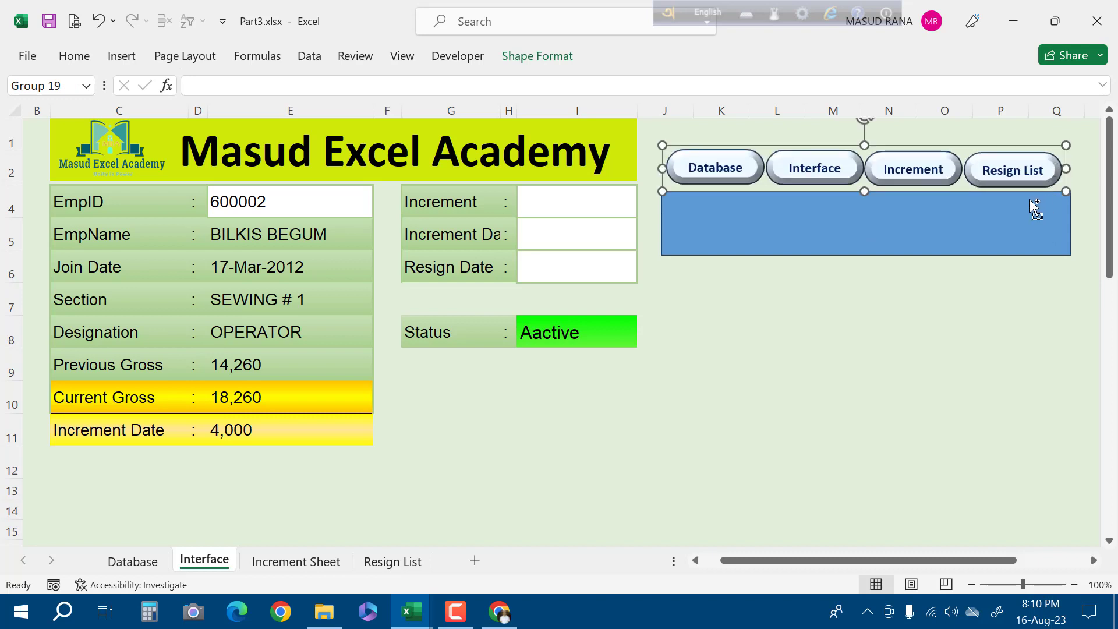
key("ctrl+x")
key("ctrl+v")
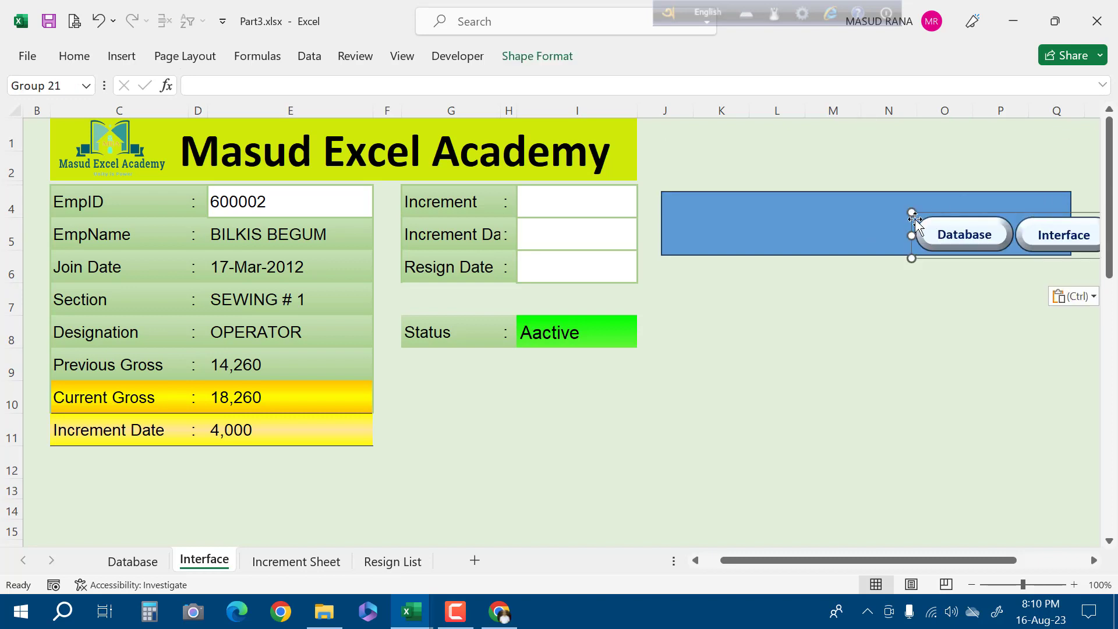
left_click_drag(914, 221, 750, 197)
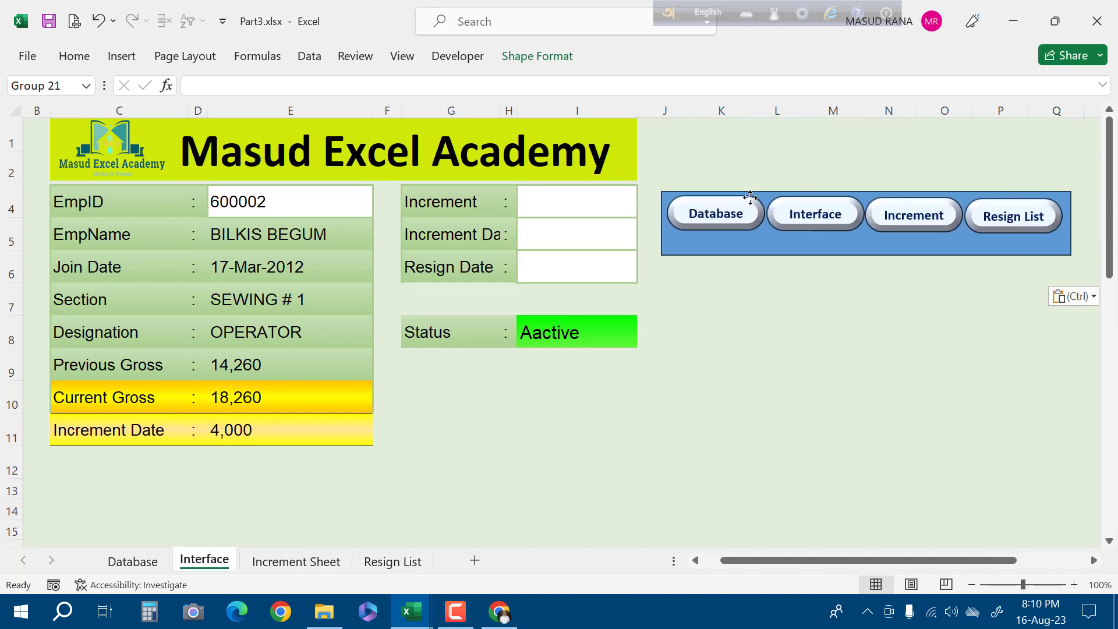
left_click(846, 254)
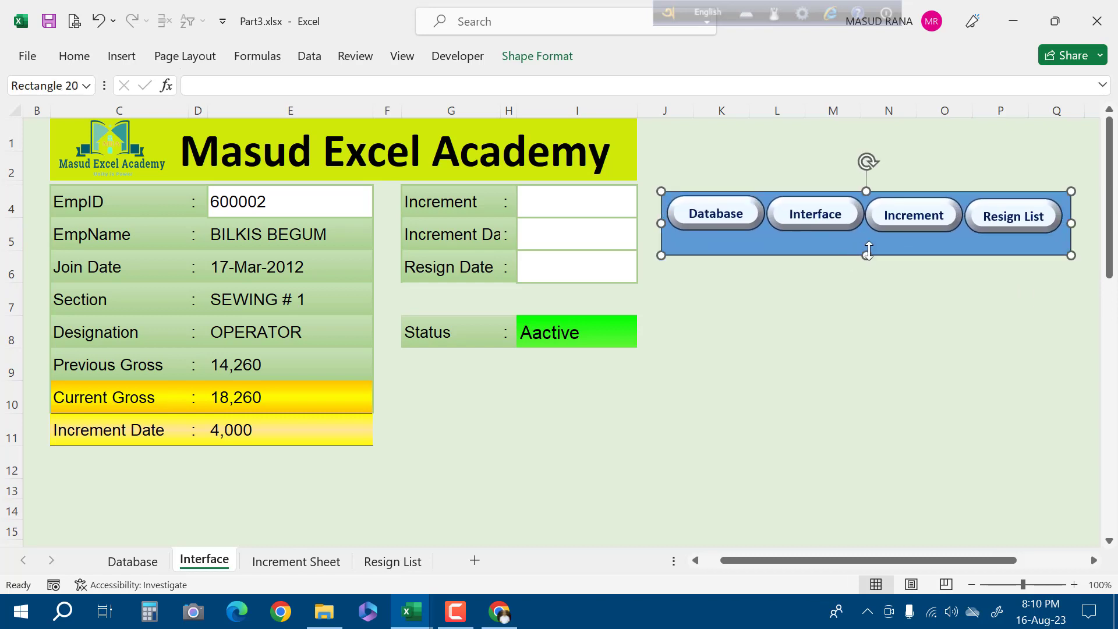
Shrink the background rectangle's height to fit the button row and apply a dark slate-blue theme fill
left_click_drag(866, 254, 869, 239)
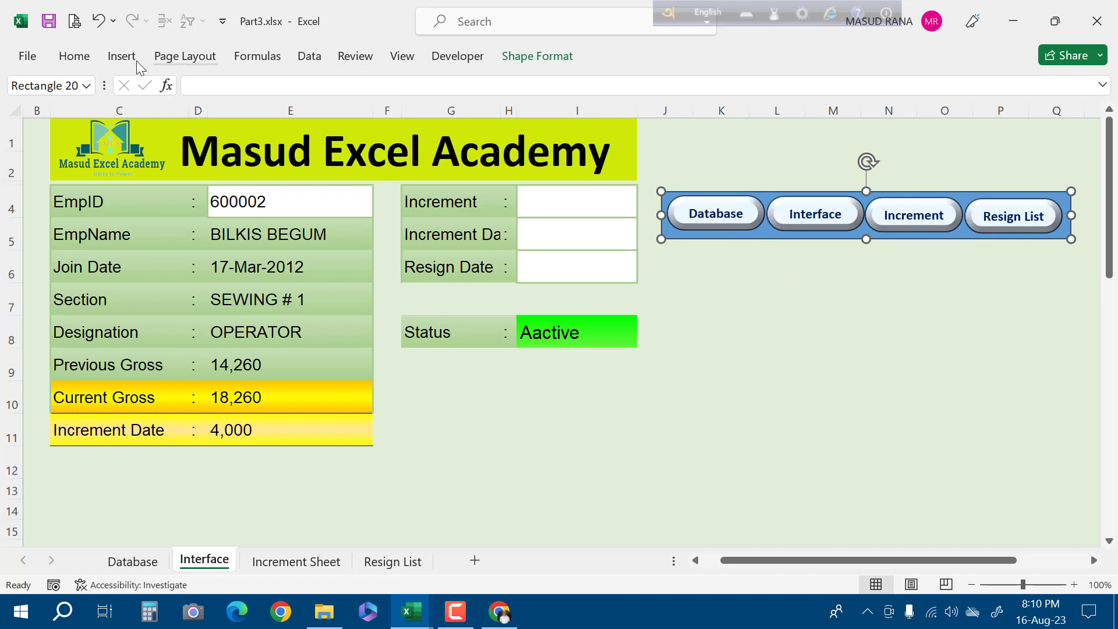
left_click(78, 57)
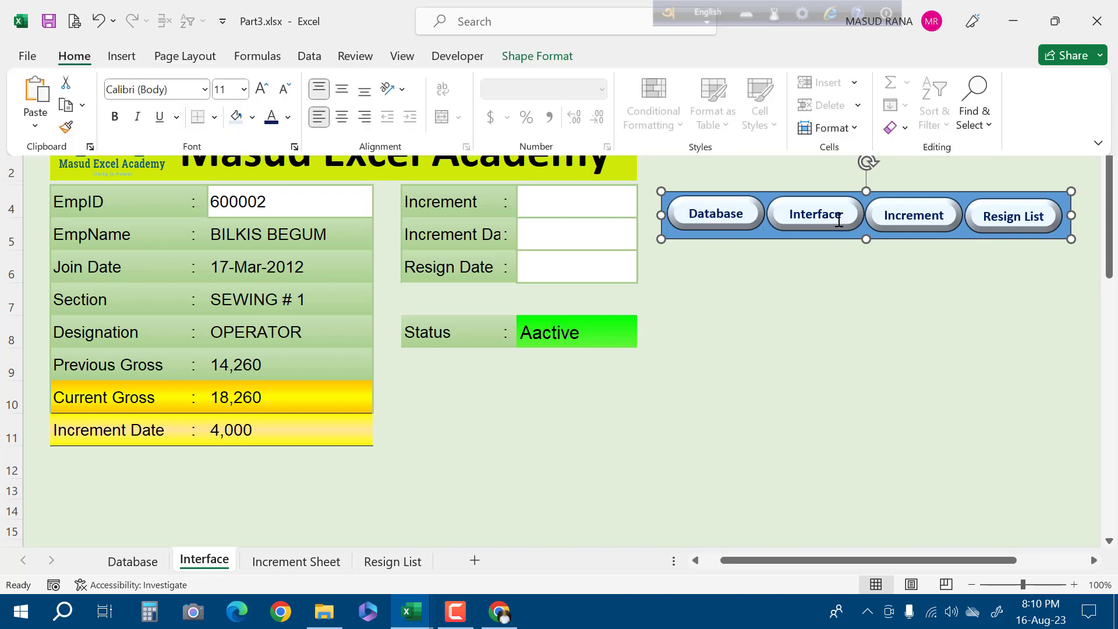
left_click(784, 244)
right_click(786, 242)
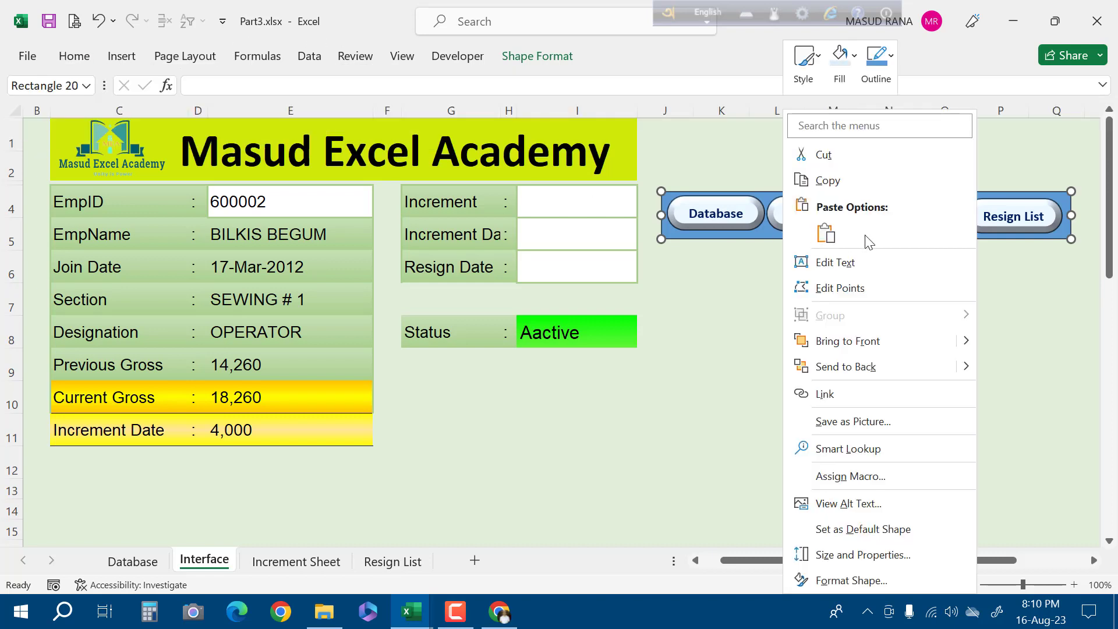
left_click(805, 67)
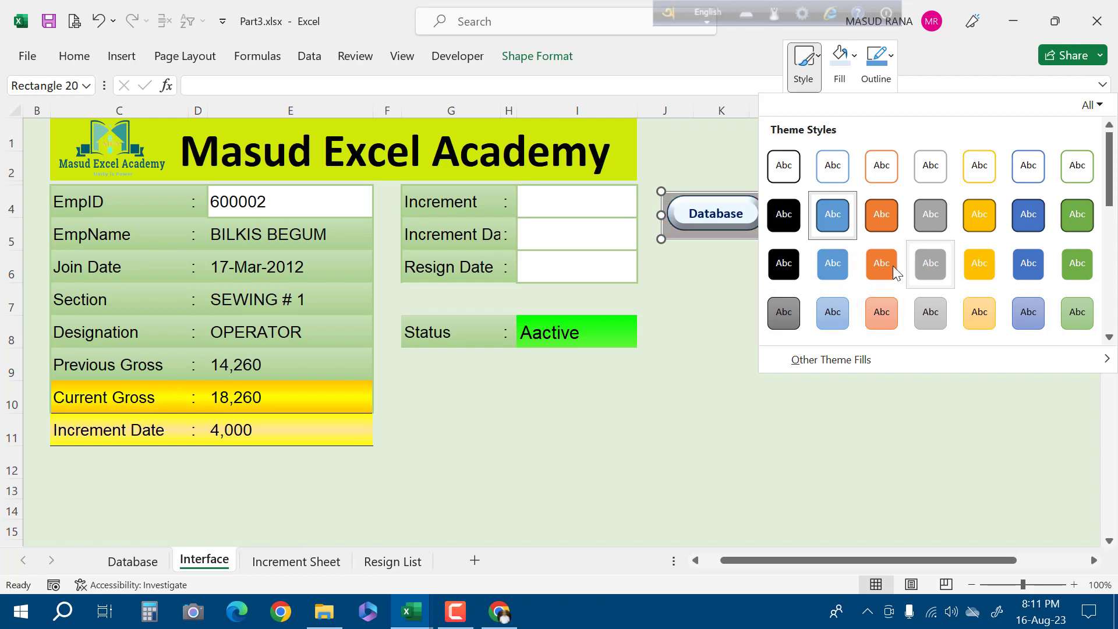
mouse_move(834, 361)
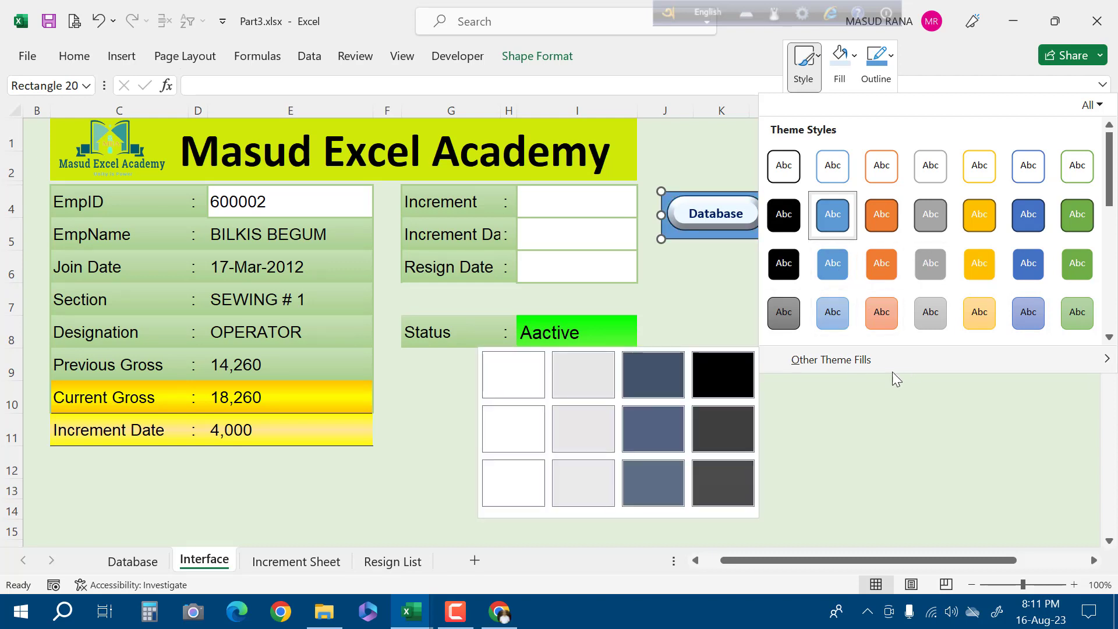
left_click(663, 428)
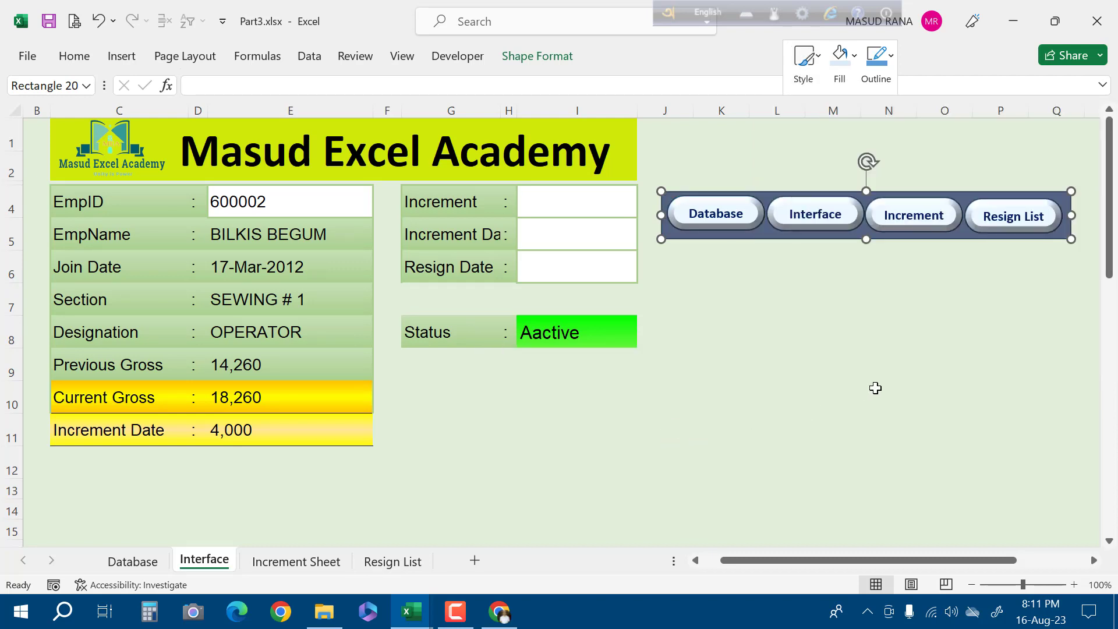
left_click(759, 215)
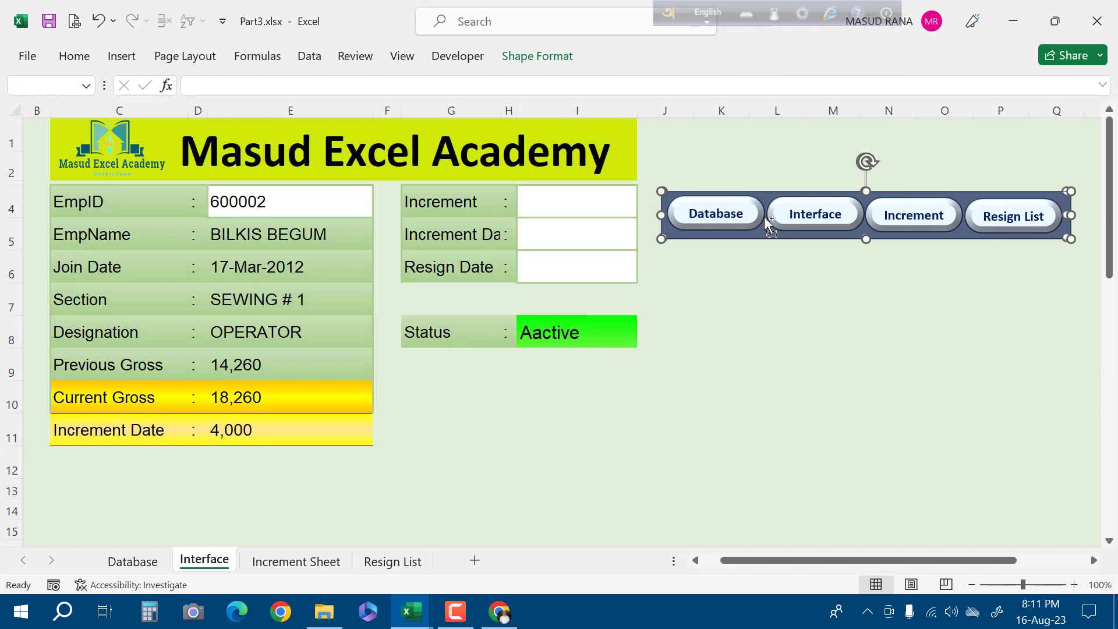
left_click(776, 254)
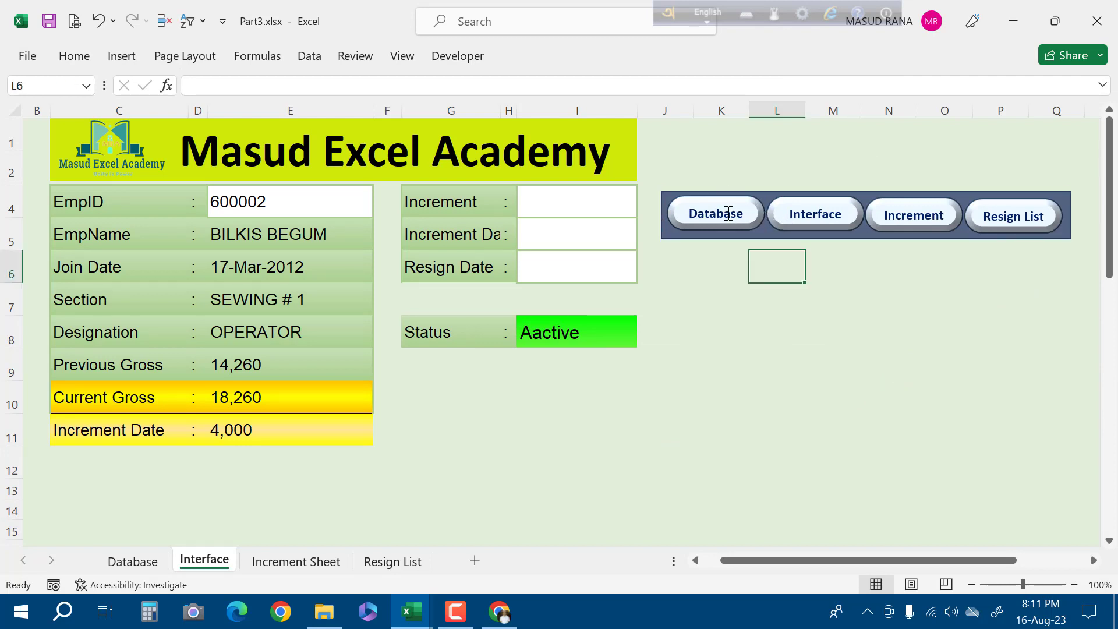
left_click(728, 214)
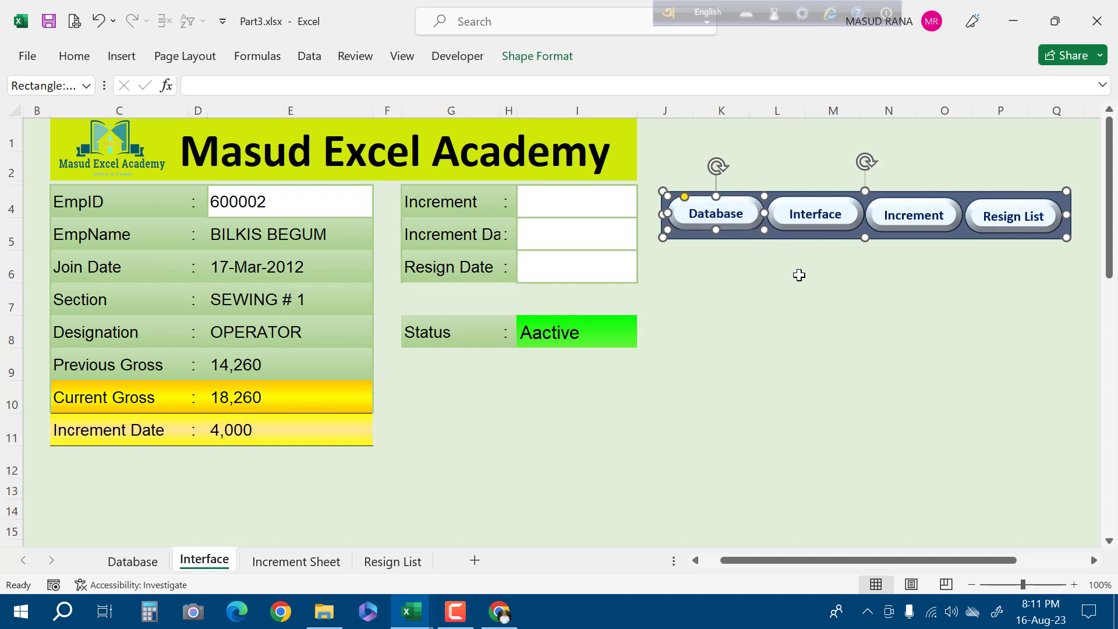
left_click(829, 297)
left_click(822, 229)
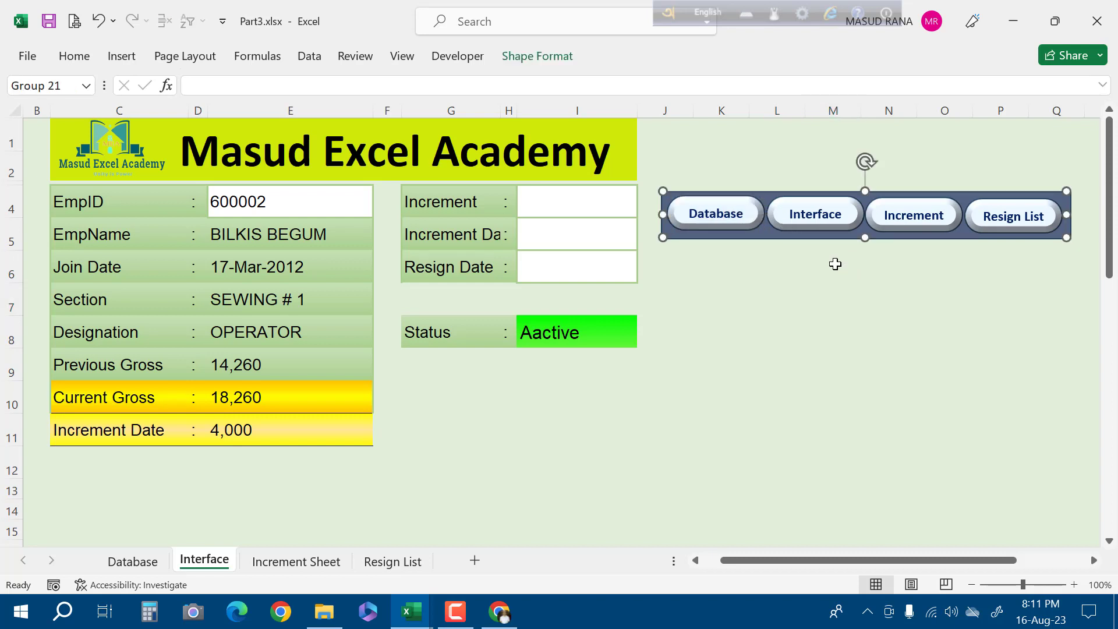
left_click(773, 215)
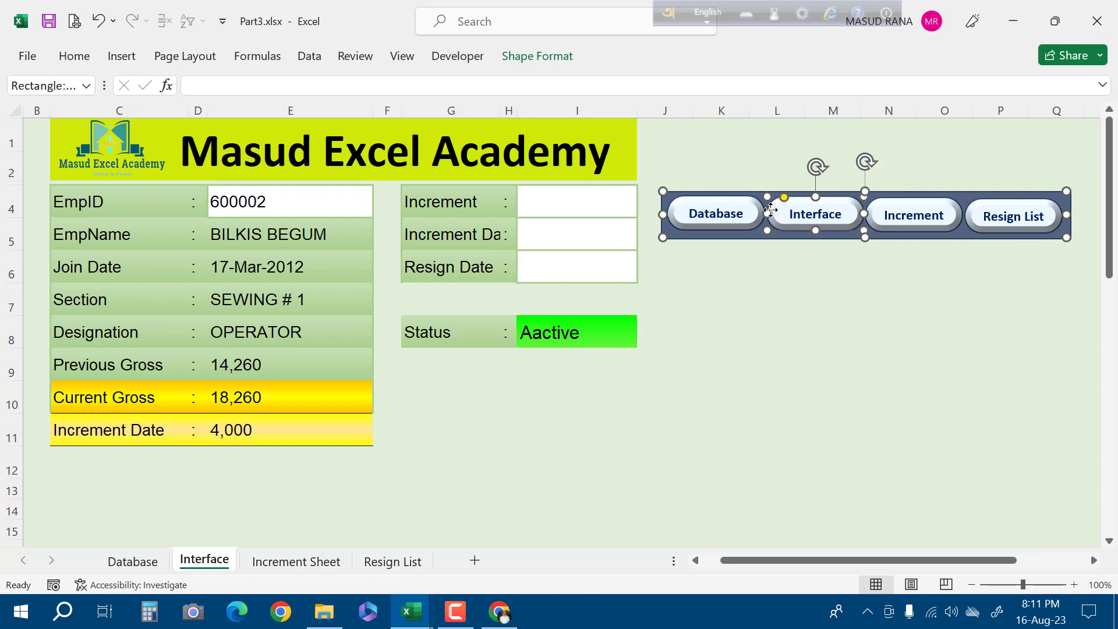
left_click(855, 273)
left_click(942, 223)
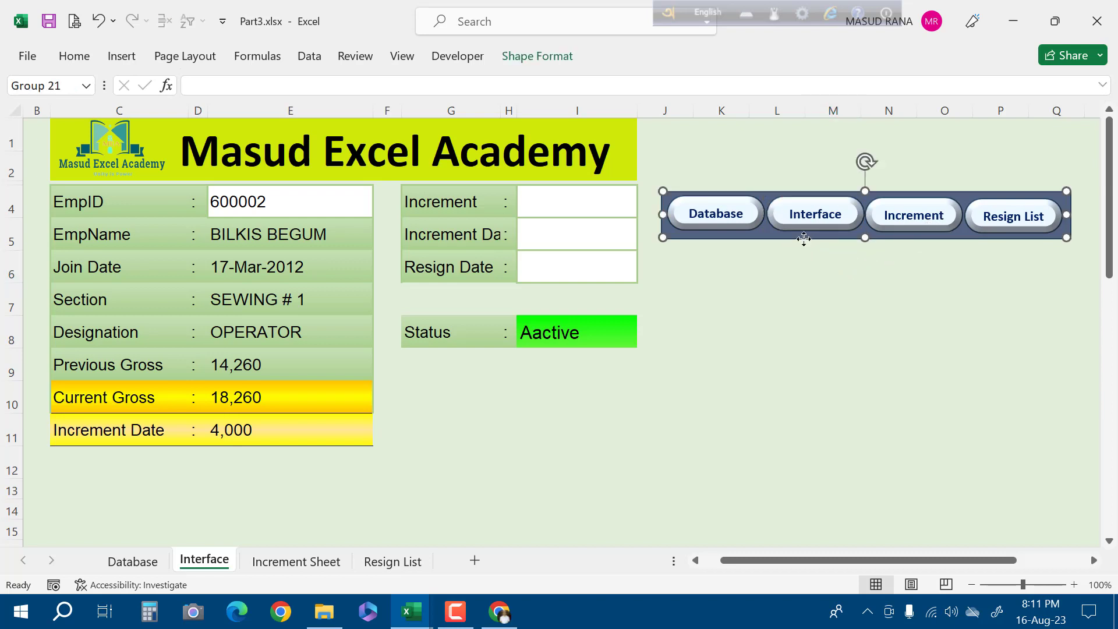
left_click(812, 256)
left_click(751, 239)
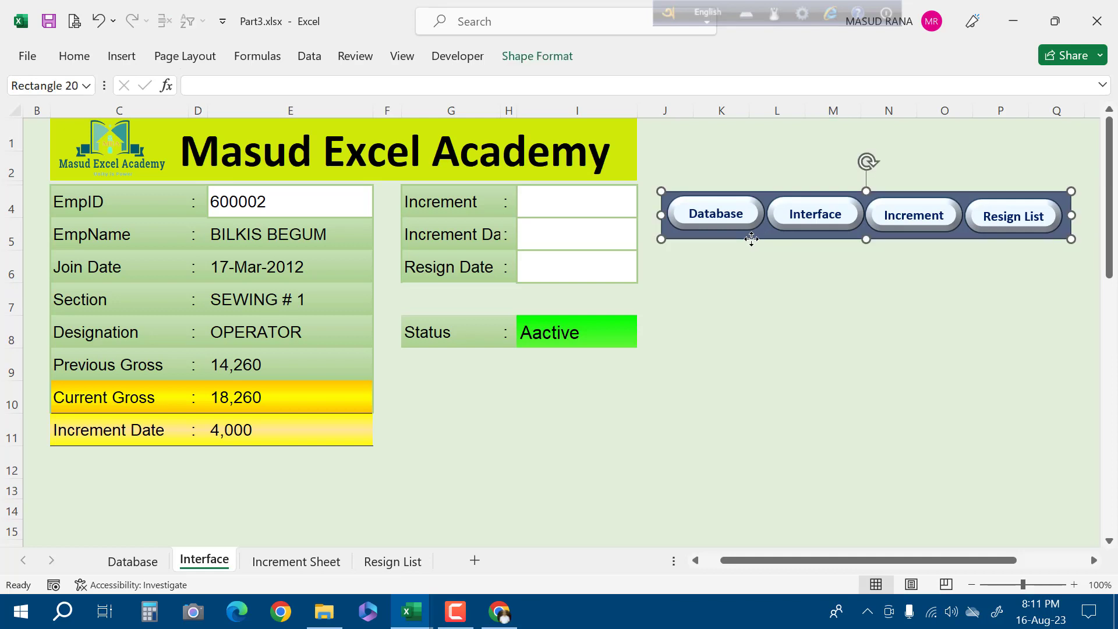
left_click(790, 292)
left_click_drag(758, 307, 825, 178)
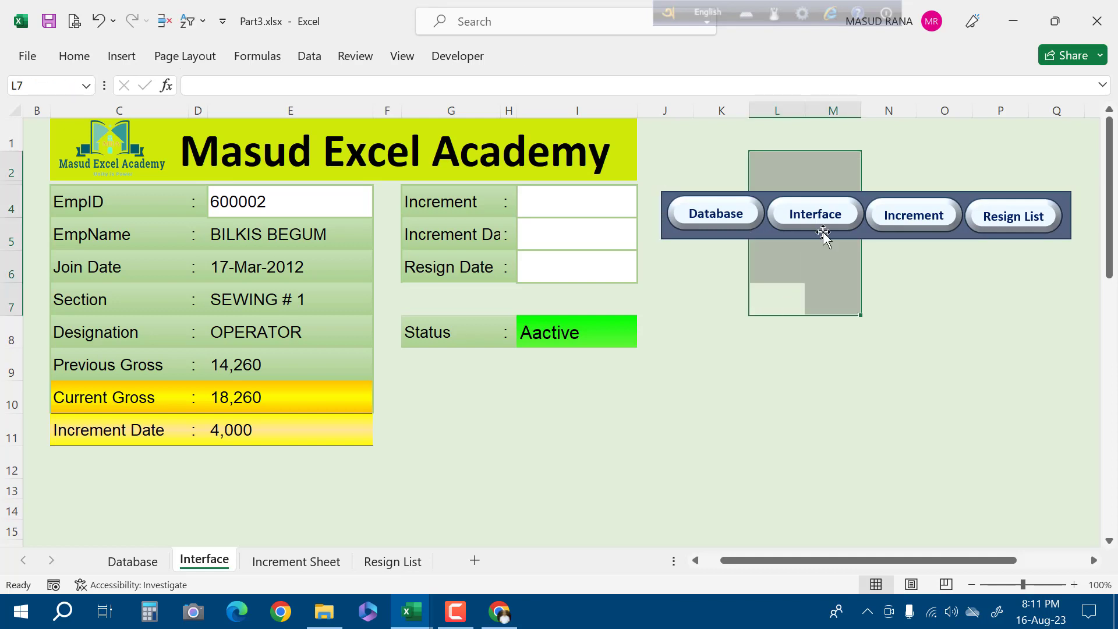
Group the background rectangle with the button group and move it up beside the title banner, across columns J to Q in rows 1 and 2
left_click(744, 242)
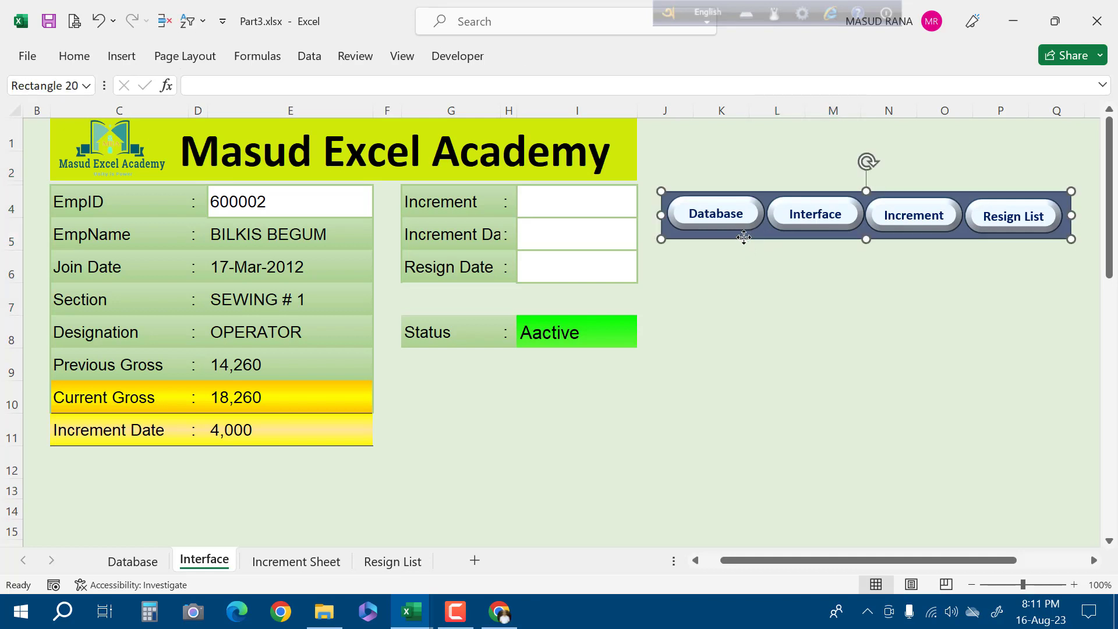
left_click(674, 220, "ctrl")
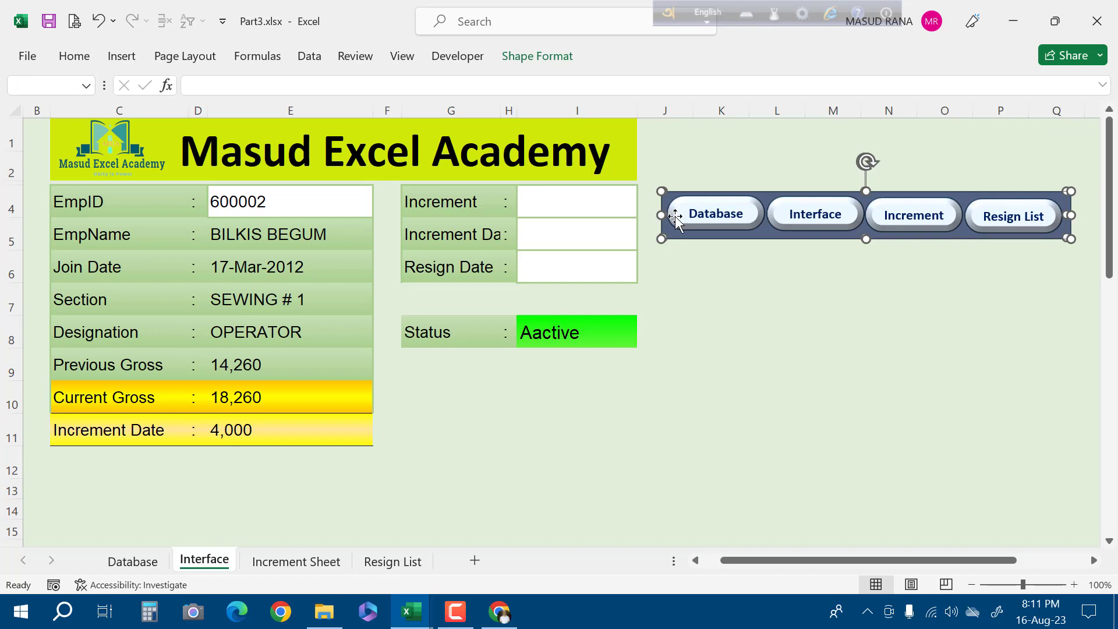
right_click(677, 221)
mouse_move(785, 373)
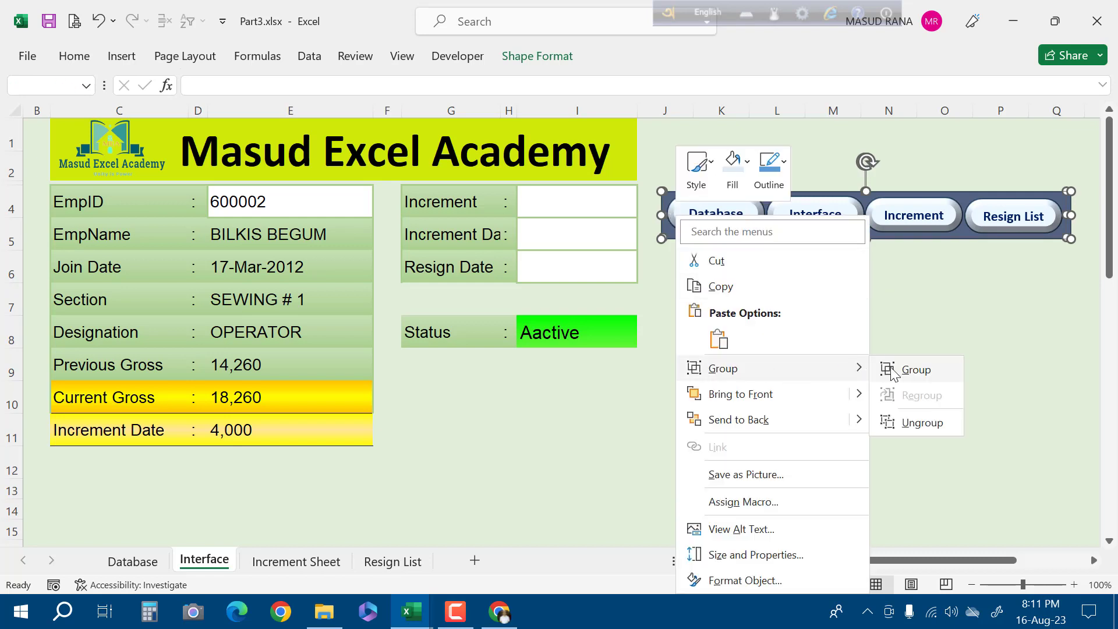
left_click(893, 374)
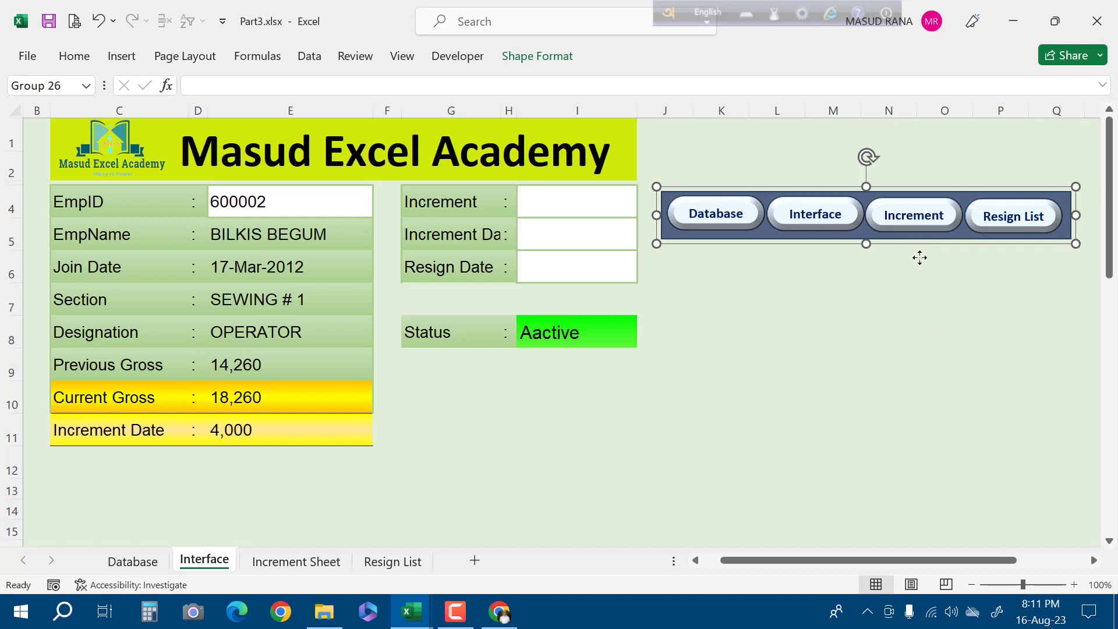
left_click_drag(919, 258, 904, 173)
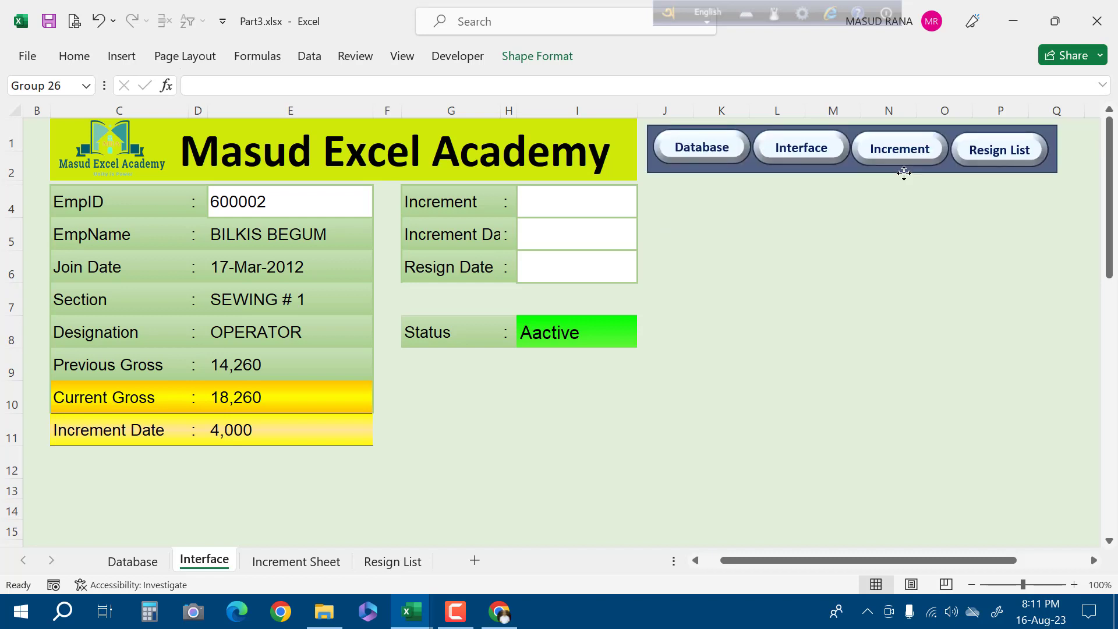
left_click(886, 232)
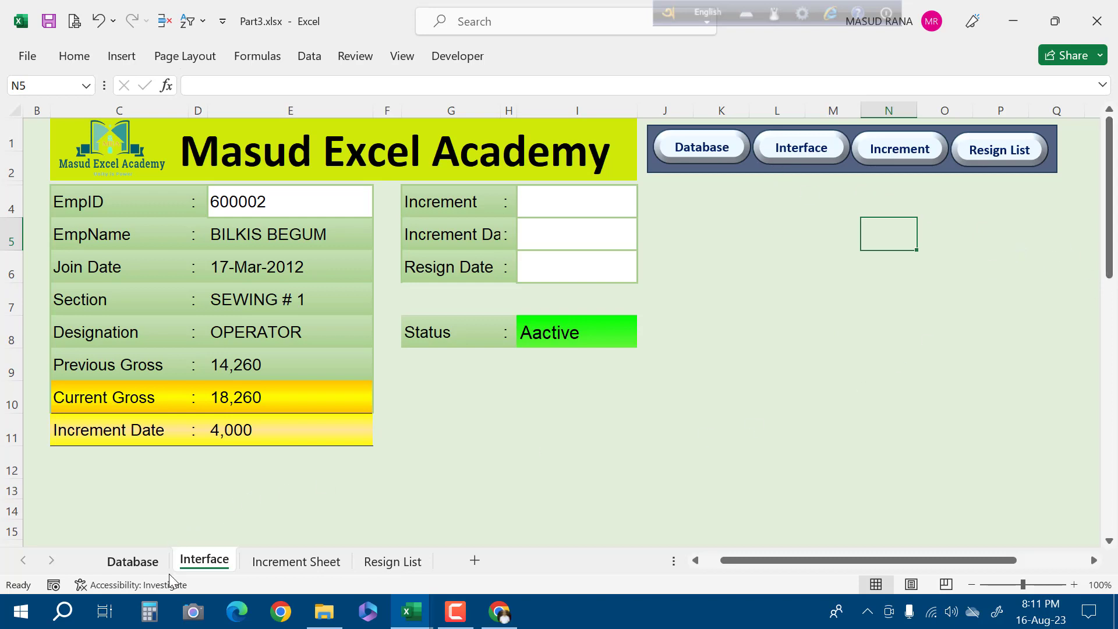
Start a hyperlink on the Database button that targets cell A1 of the Database sheet in this document
left_click(721, 158)
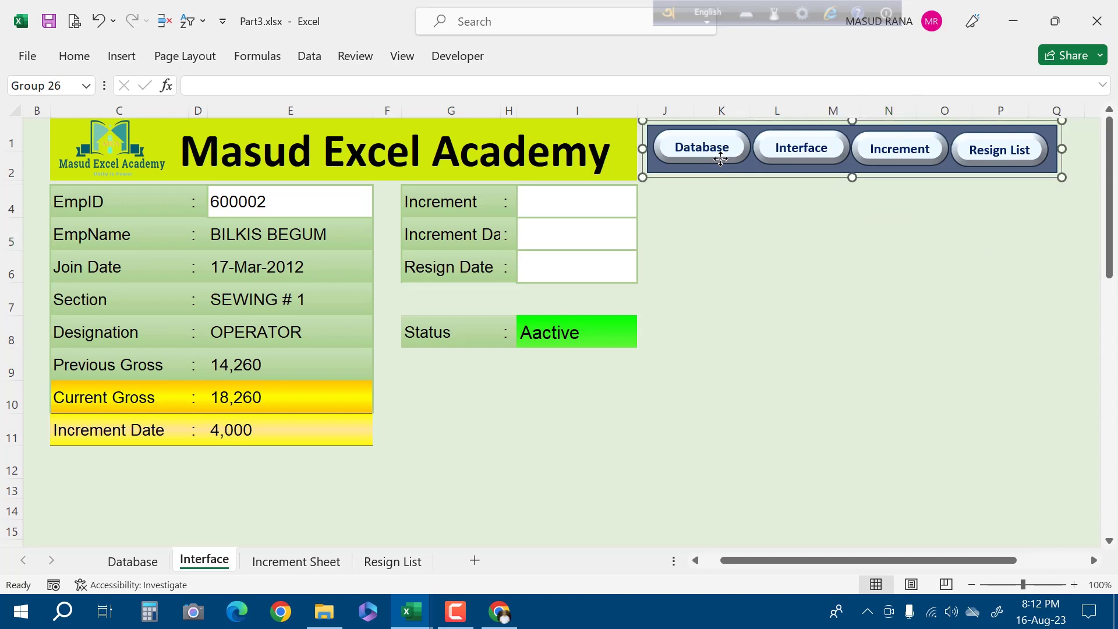
left_click(680, 159)
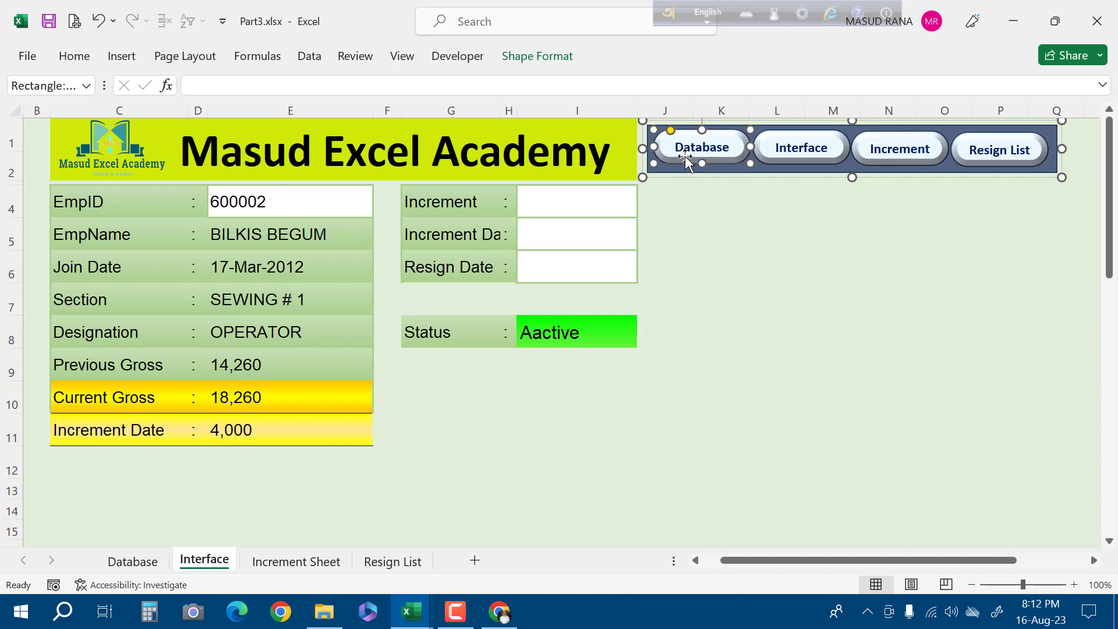
right_click(685, 158)
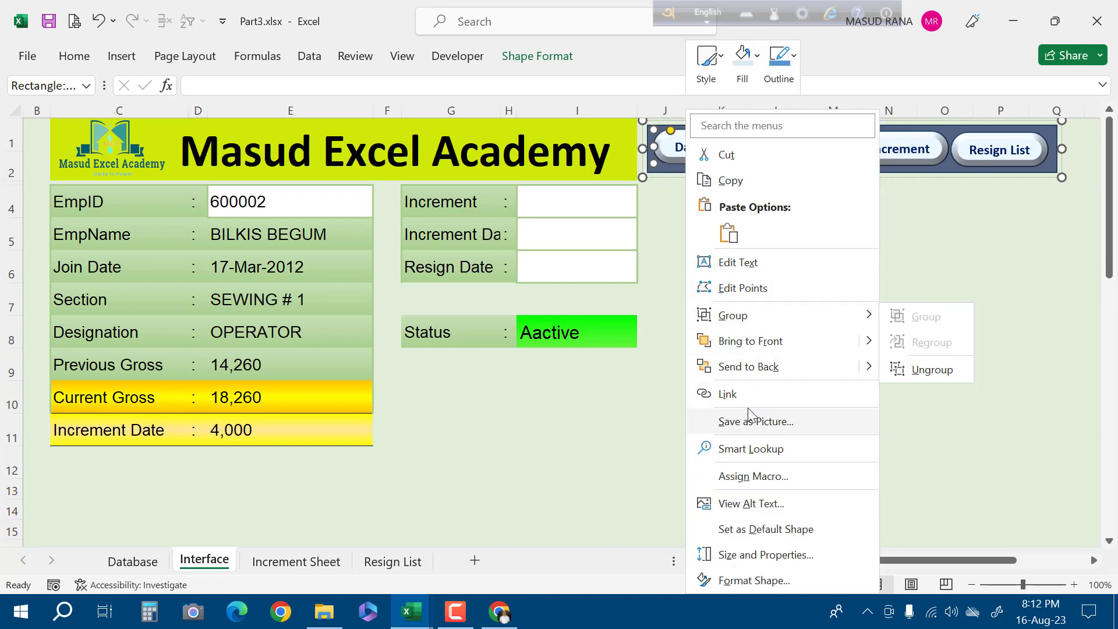
left_click(727, 396)
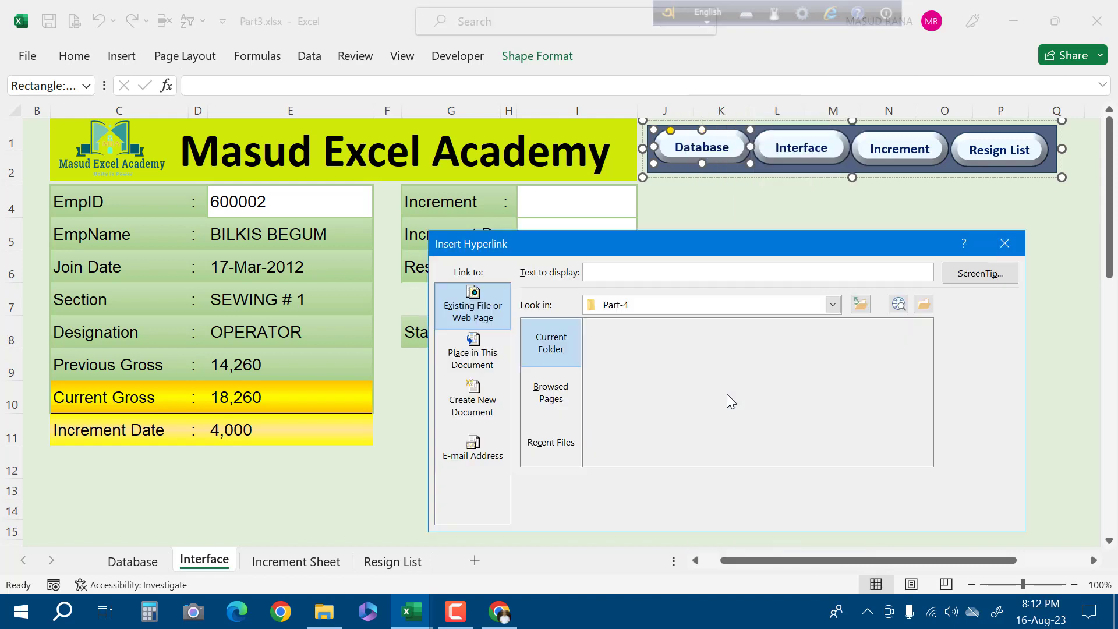
left_click(474, 371)
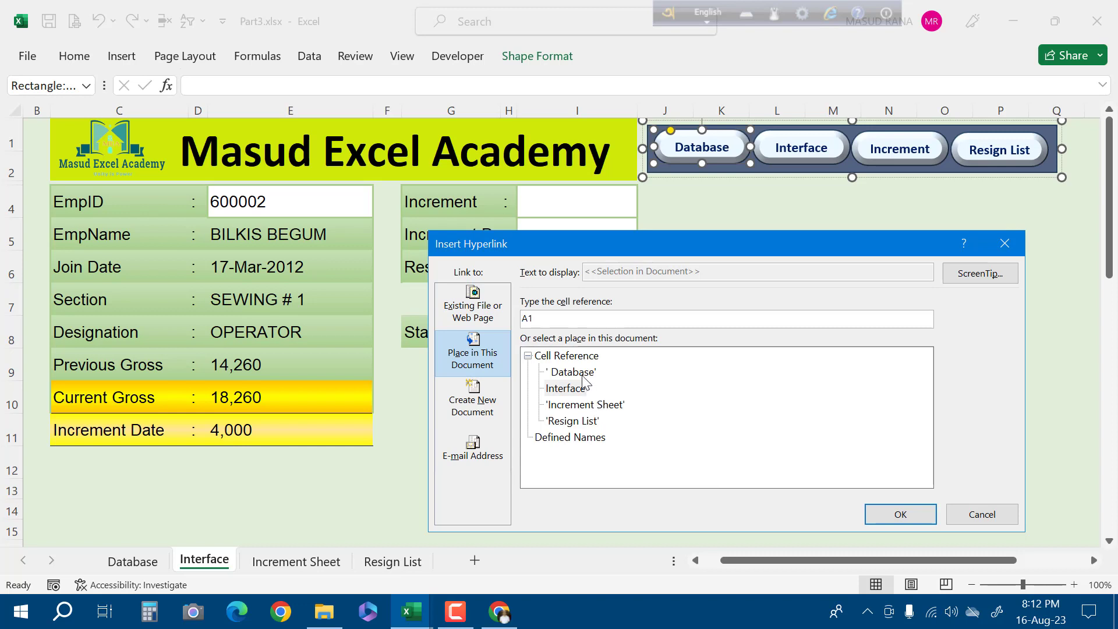
left_click(579, 377)
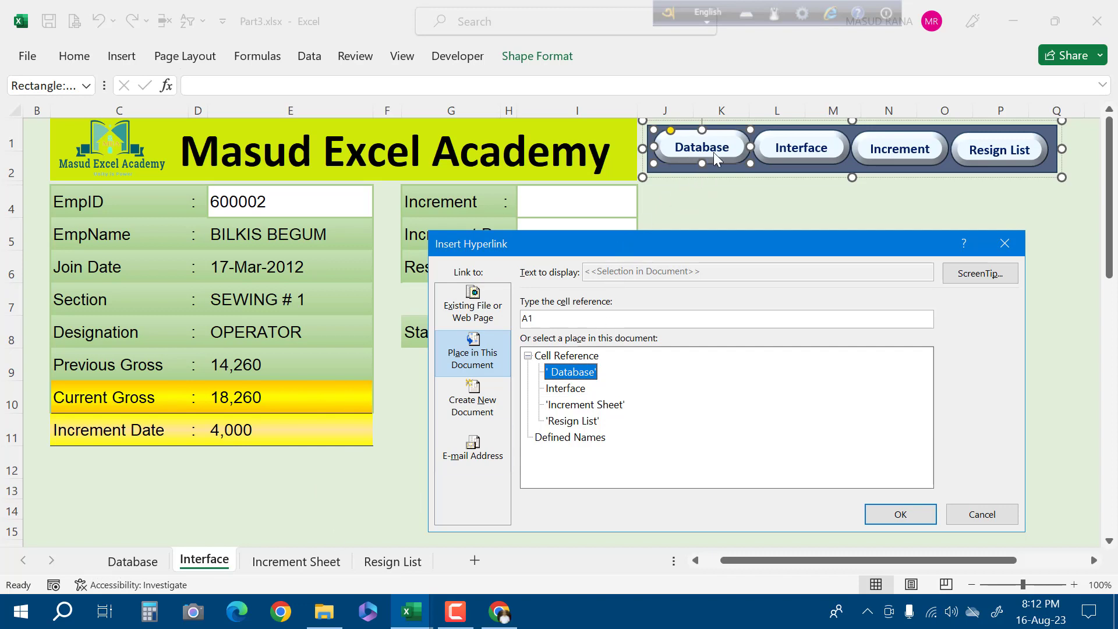
Set the hyperlink's ScreenTip to "Go to Database" and confirm the link
left_click(971, 282)
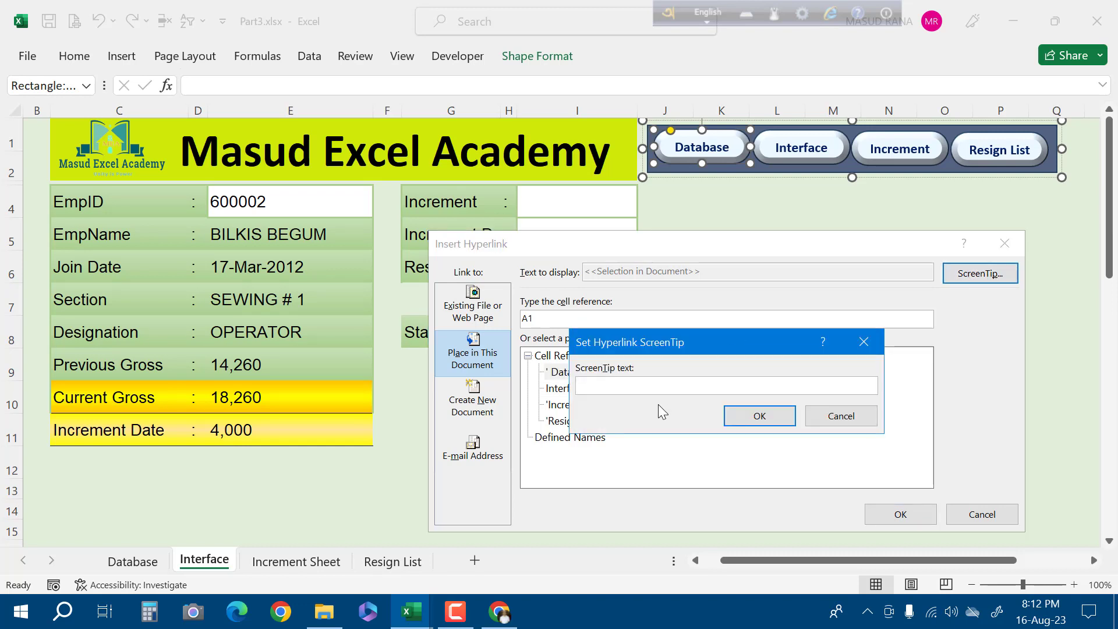
type("Go r")
key("BackSpace")
type("to Database")
left_click(760, 416)
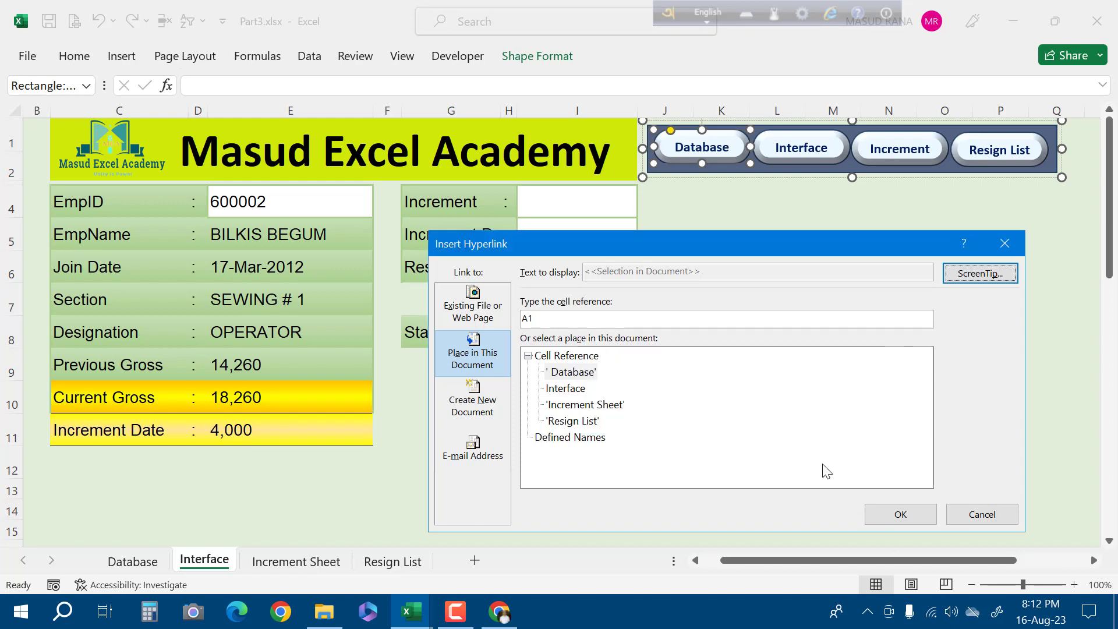
left_click(901, 515)
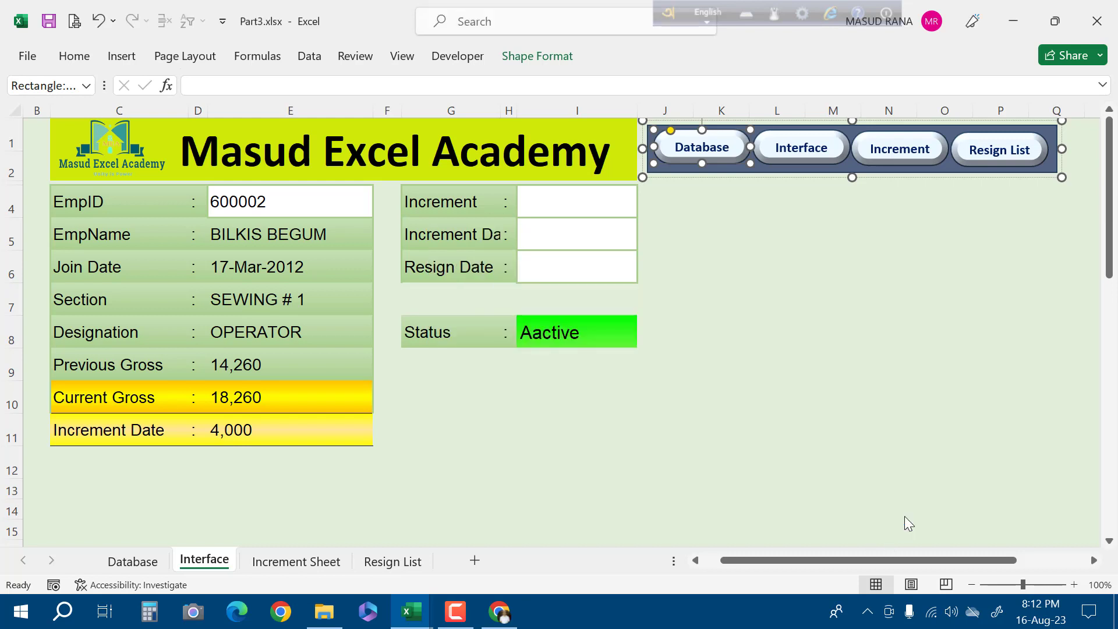
Cut the Interface button out of the navigation group and paste it as a separate shape at cell M6
left_click(773, 155)
right_click(772, 154)
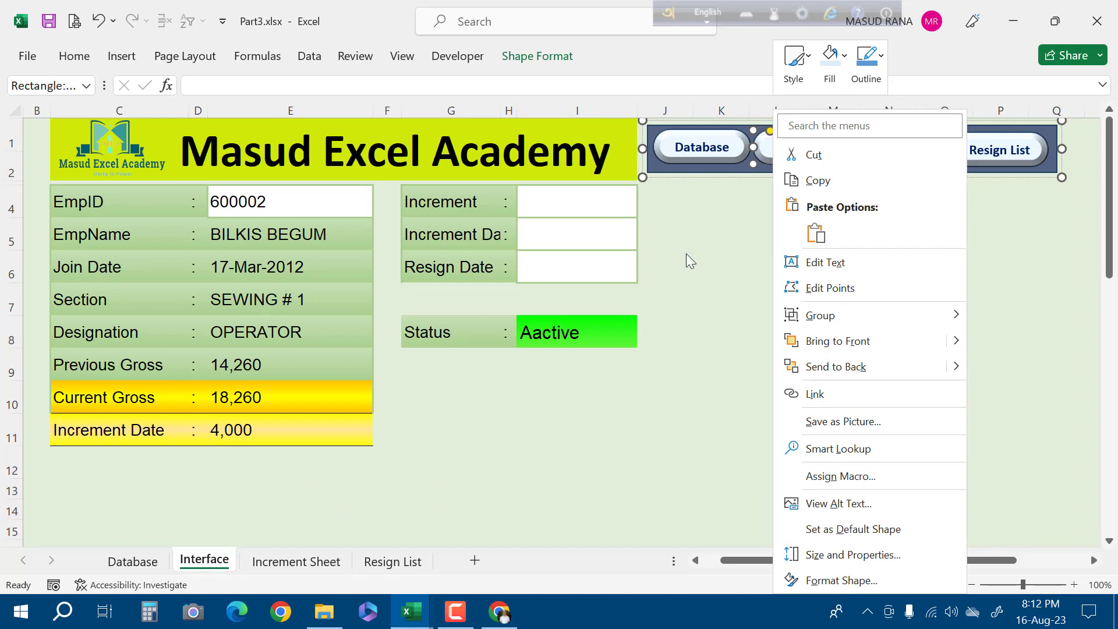
left_click(759, 162)
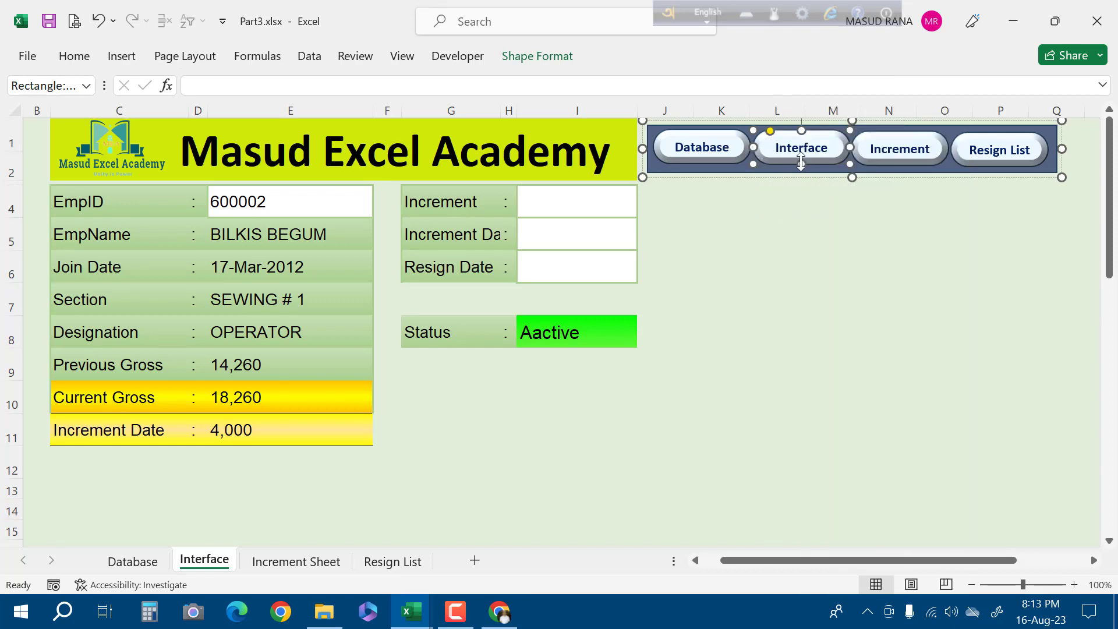
right_click(770, 165)
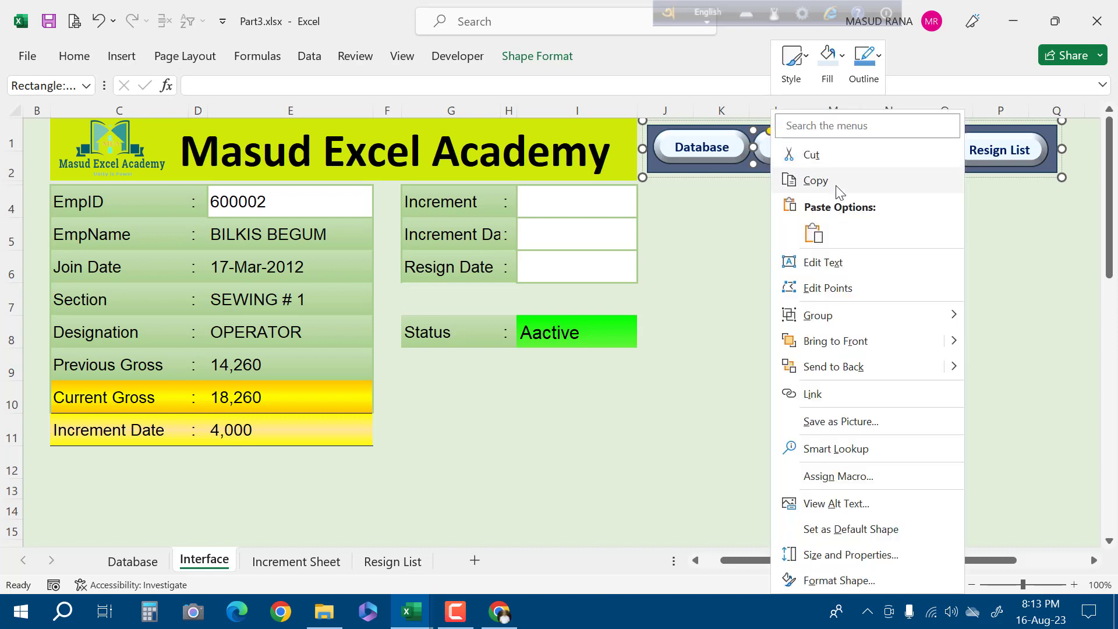
left_click(829, 153)
right_click(816, 256)
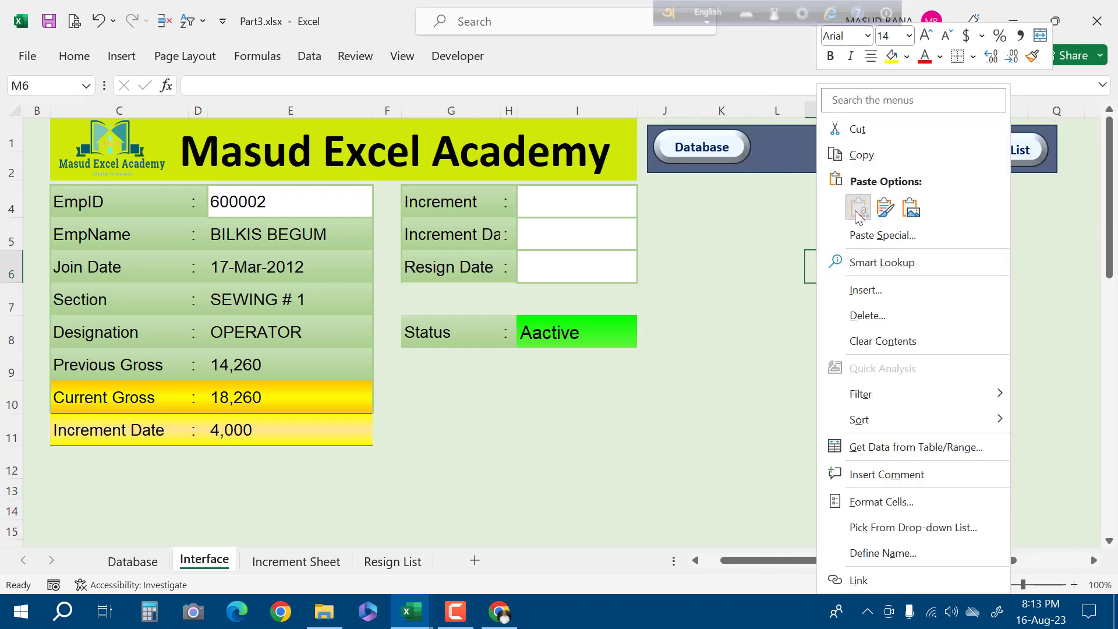
left_click(856, 214)
left_click(848, 364)
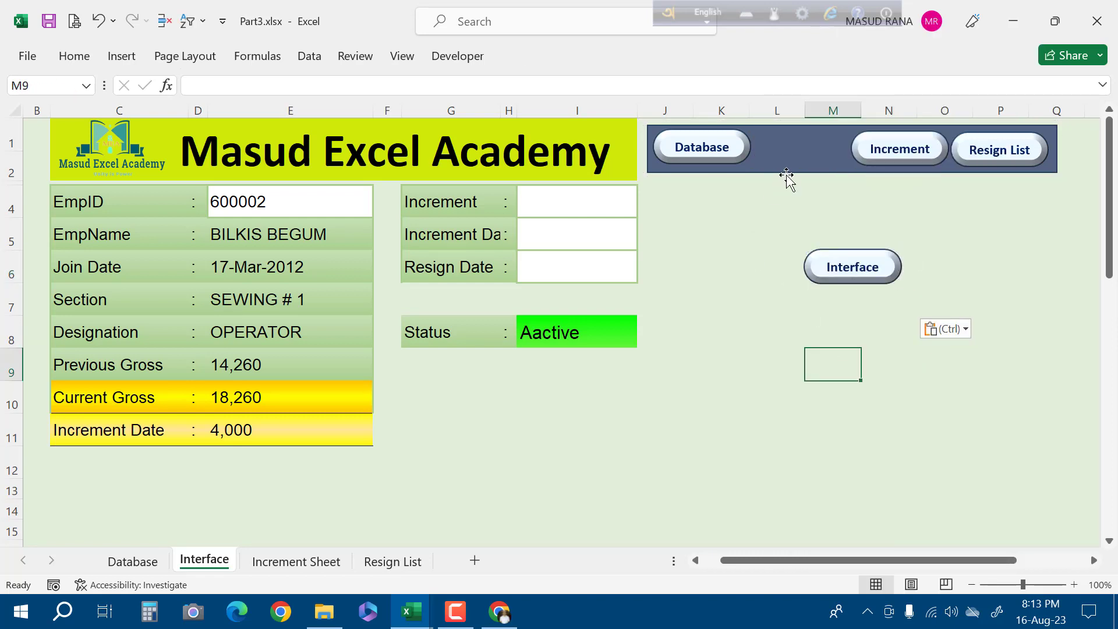
Move the Database button beside the Increment button within the navigation group and narrow the group slightly from its left edge
left_click(750, 147)
right_click(724, 147)
right_click(721, 141)
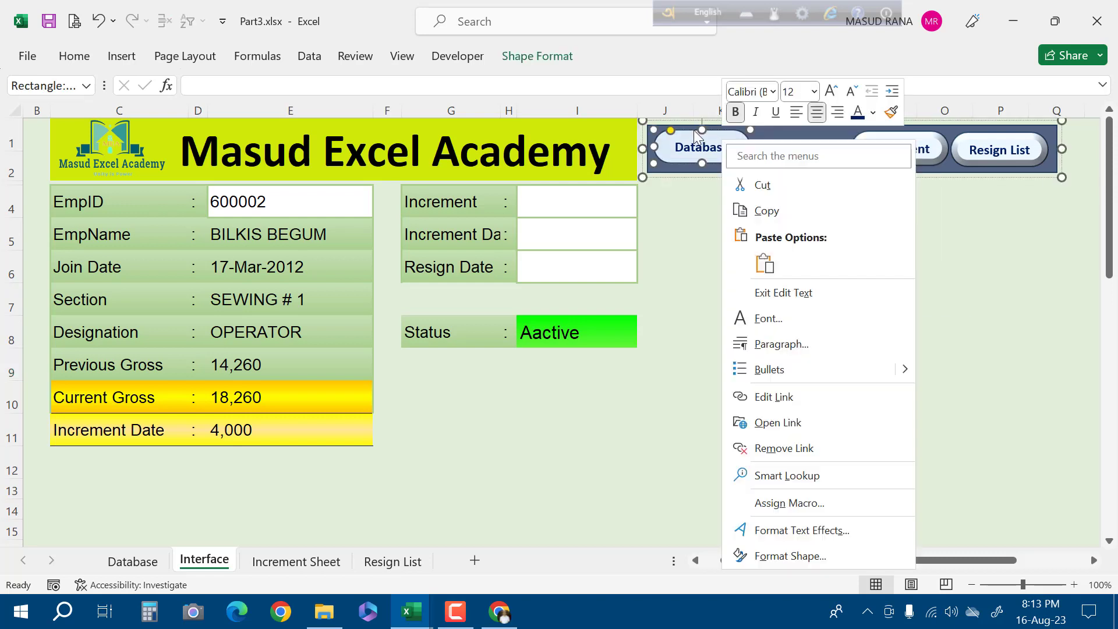
left_click(719, 130)
left_click_drag(732, 133, 831, 133)
mouse_move(641, 149)
left_mouse_down()
mouse_move(728, 152)
mouse_move(660, 152)
left_mouse_up()
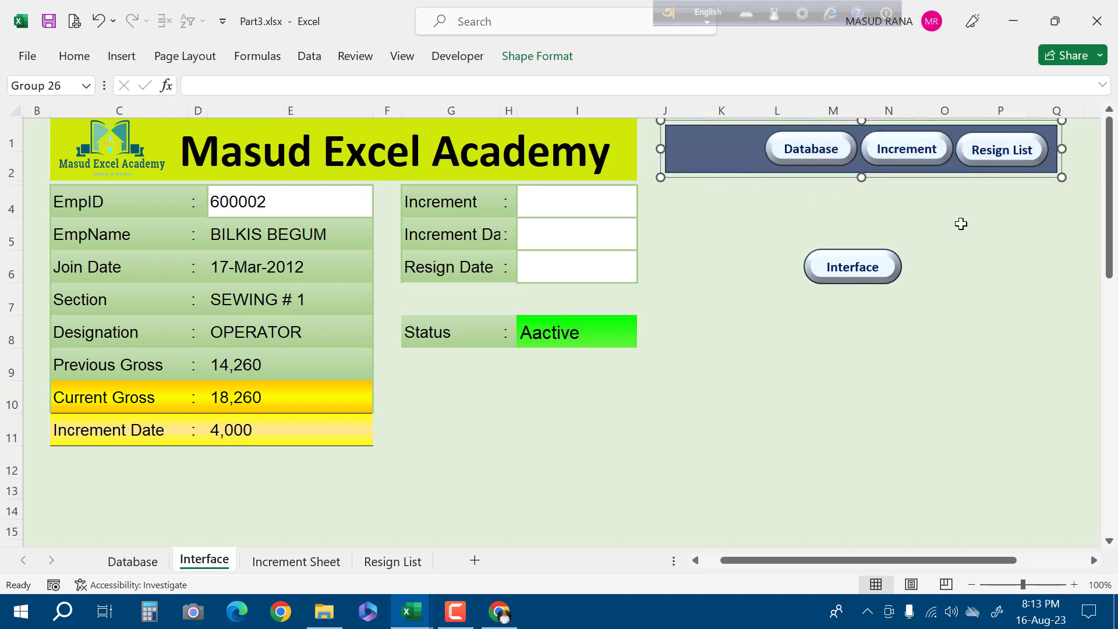
Ungroup the navigation bar and shorten its background rectangle from the left to column L so it fits the three buttons
right_click(710, 125)
mouse_move(874, 284)
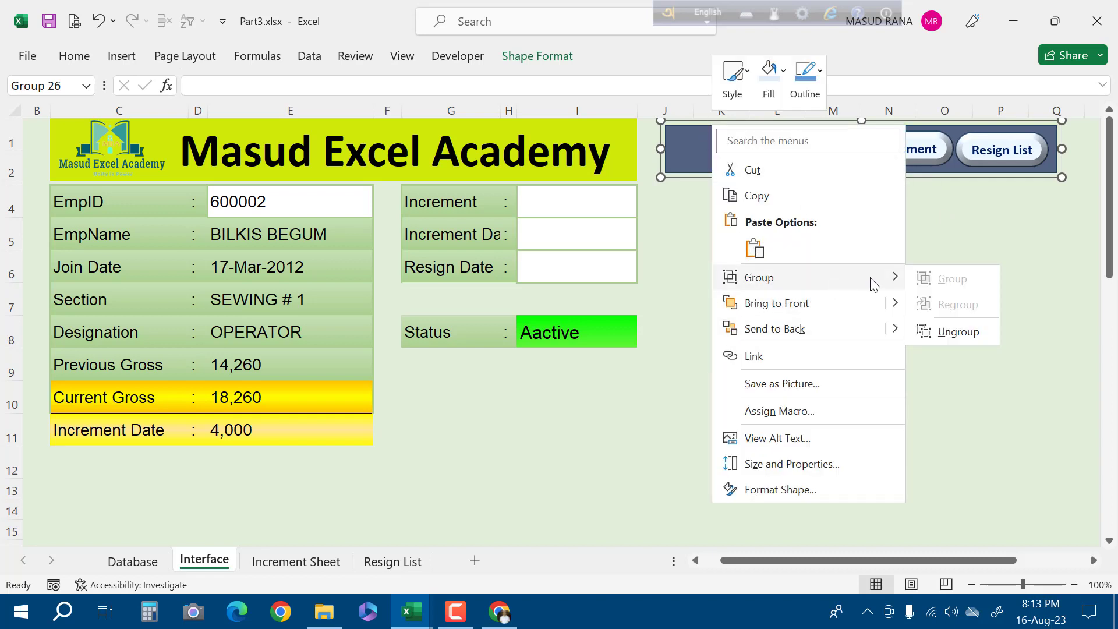
left_click(941, 331)
left_click(899, 307)
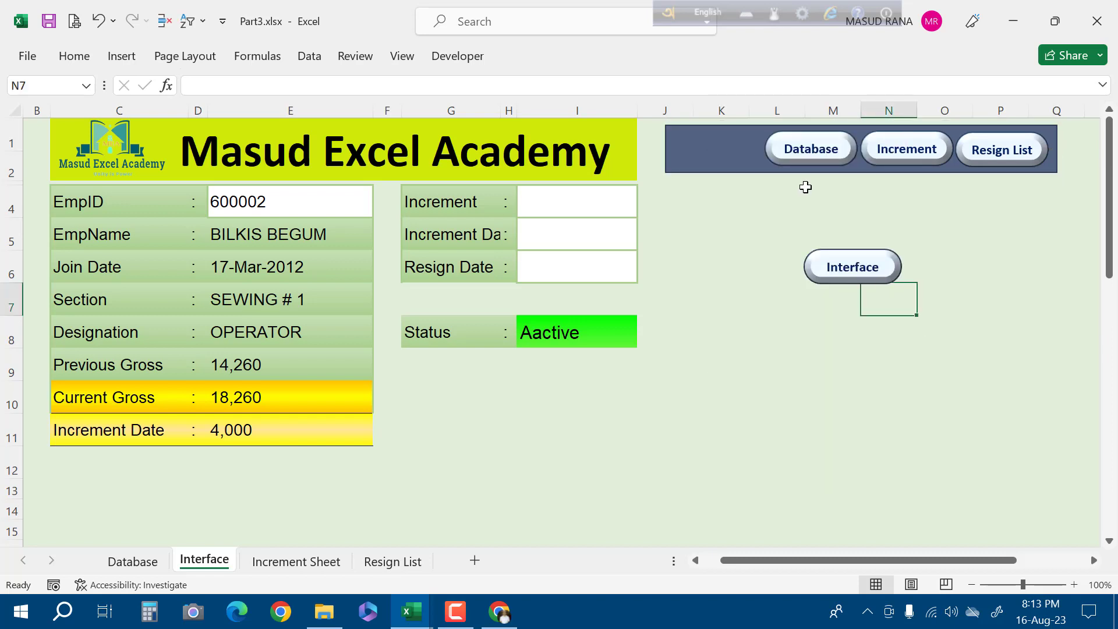
right_click(798, 140)
left_click(711, 143)
left_click(679, 153)
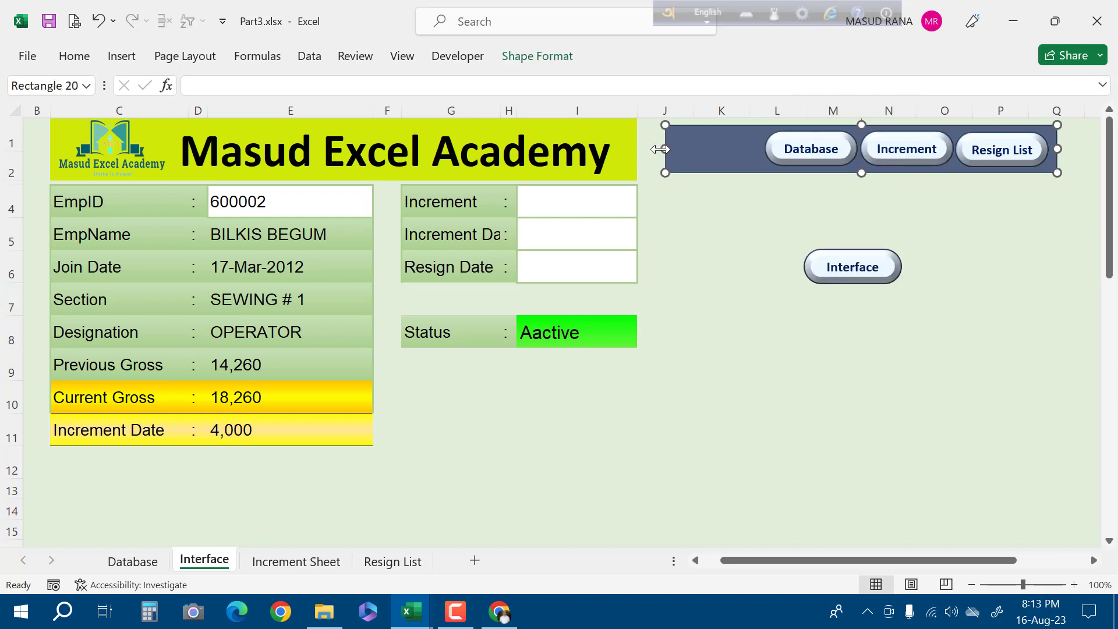
left_click_drag(663, 149, 757, 156)
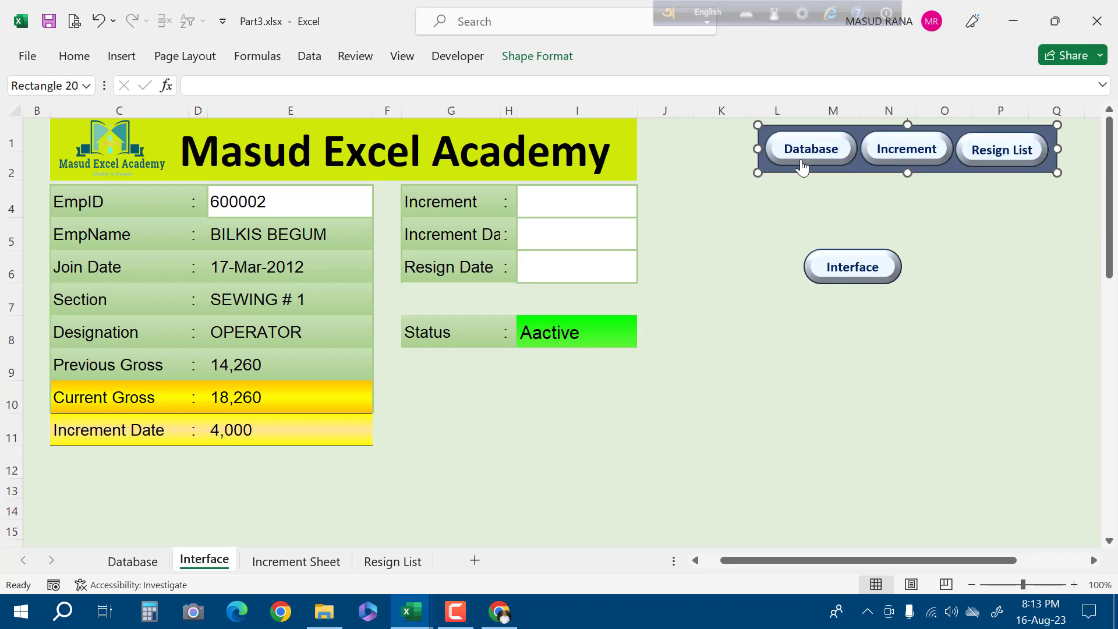
Group the background rectangle with the three buttons again and move the bar beside the title banner, starting at column J
left_click(769, 145, "ctrl")
right_click(763, 137)
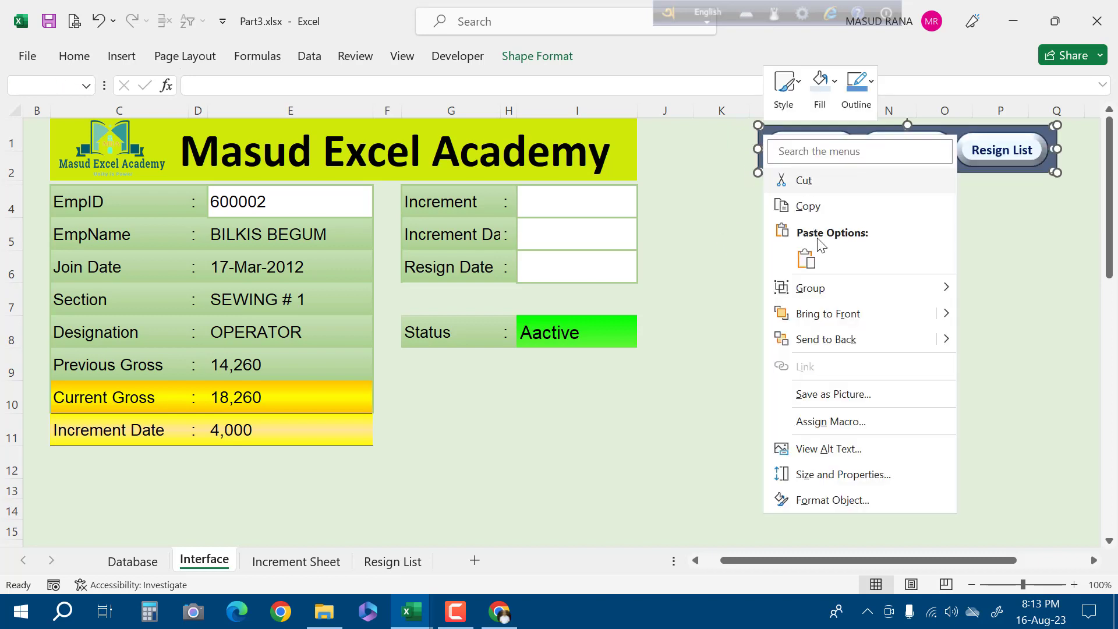
mouse_move(946, 287)
left_click(984, 290)
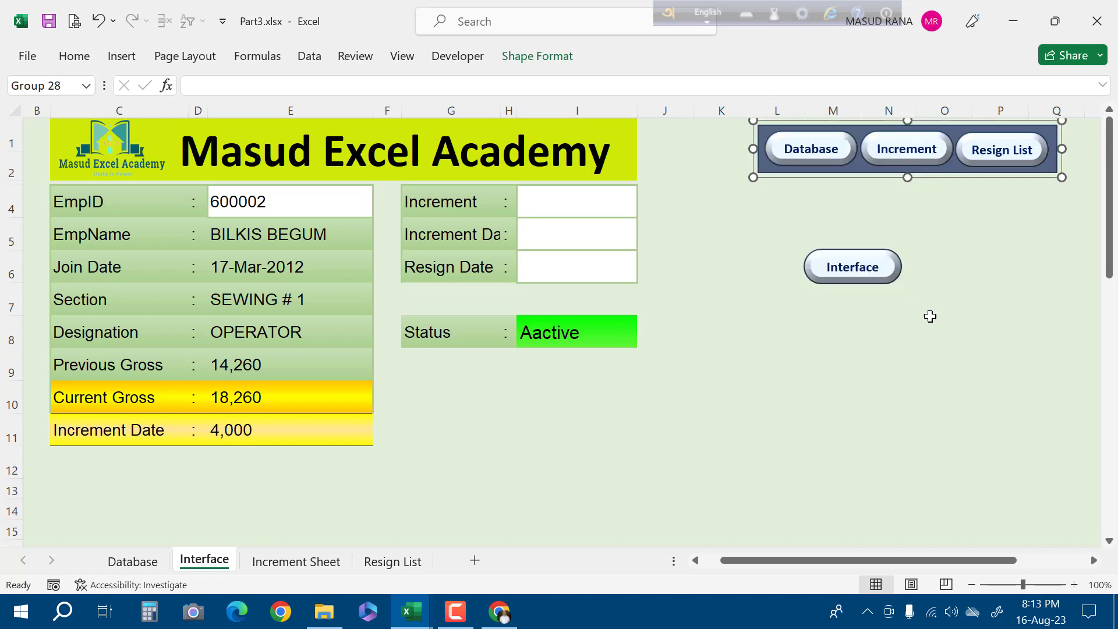
left_click_drag(940, 178, 835, 177)
Copy the standalone Interface button and paste it at cell M1 of the Database sheet
left_click(858, 392)
right_click(855, 278)
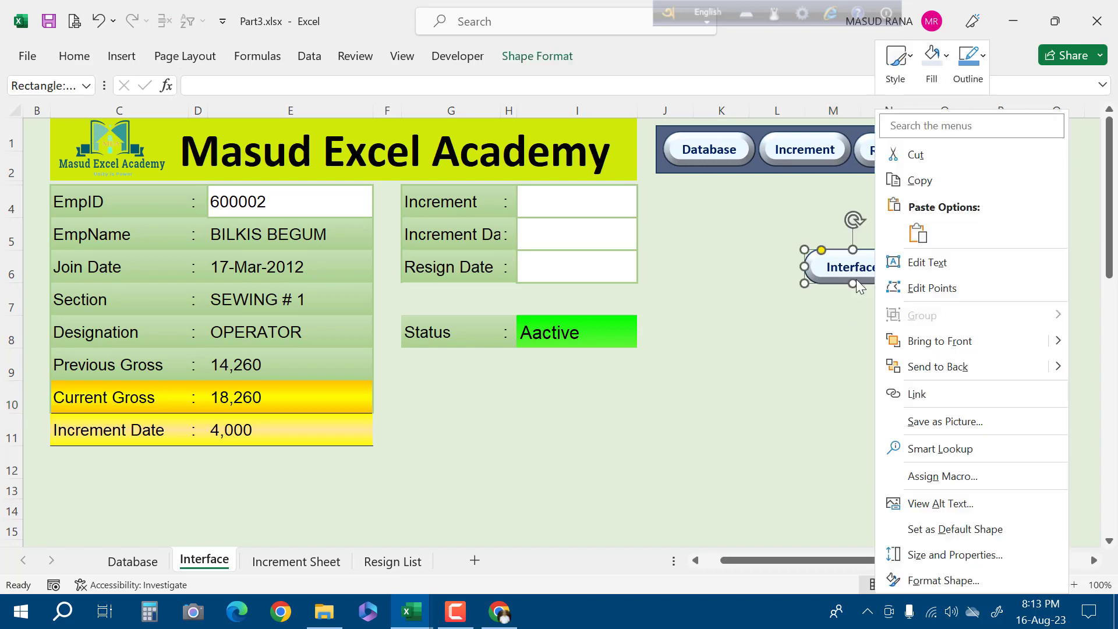
left_click(835, 285)
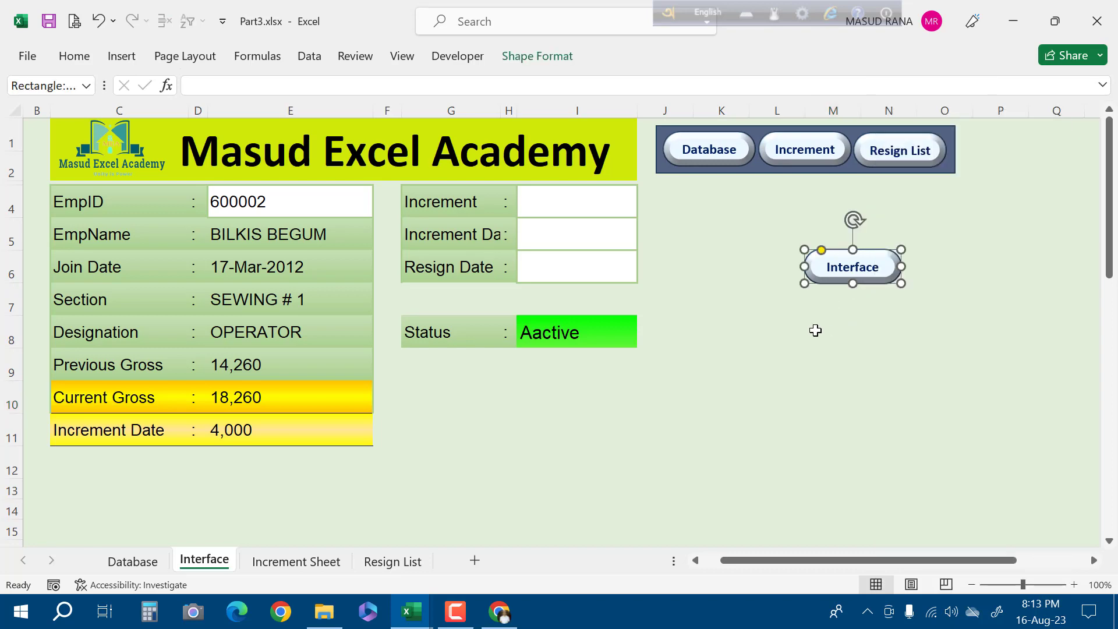
left_click(156, 561)
left_click(1060, 135)
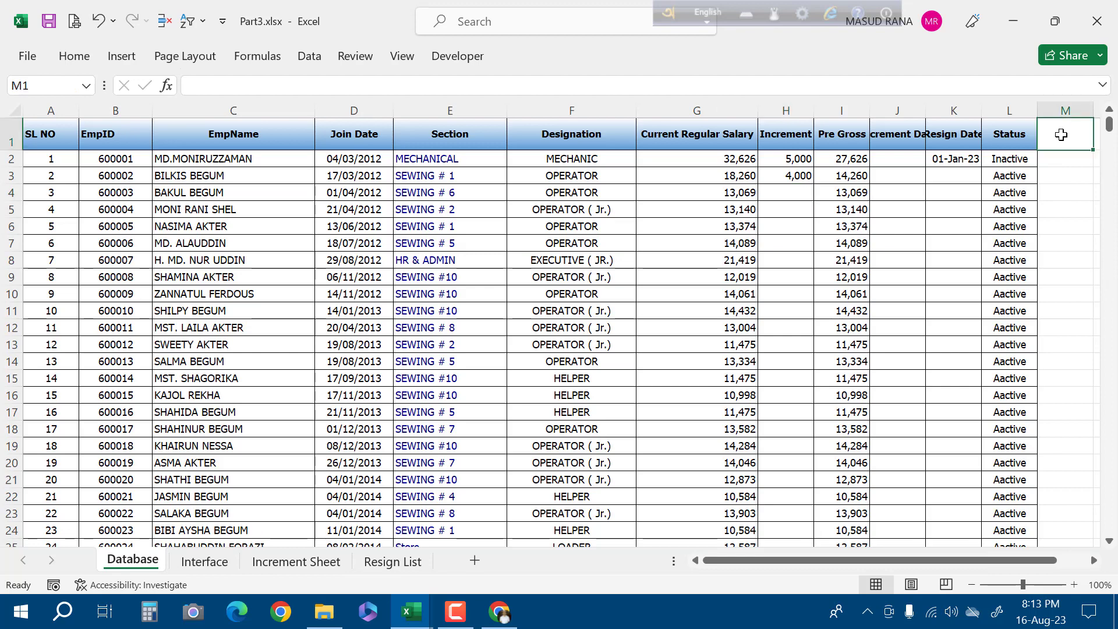
key("ctrl+v")
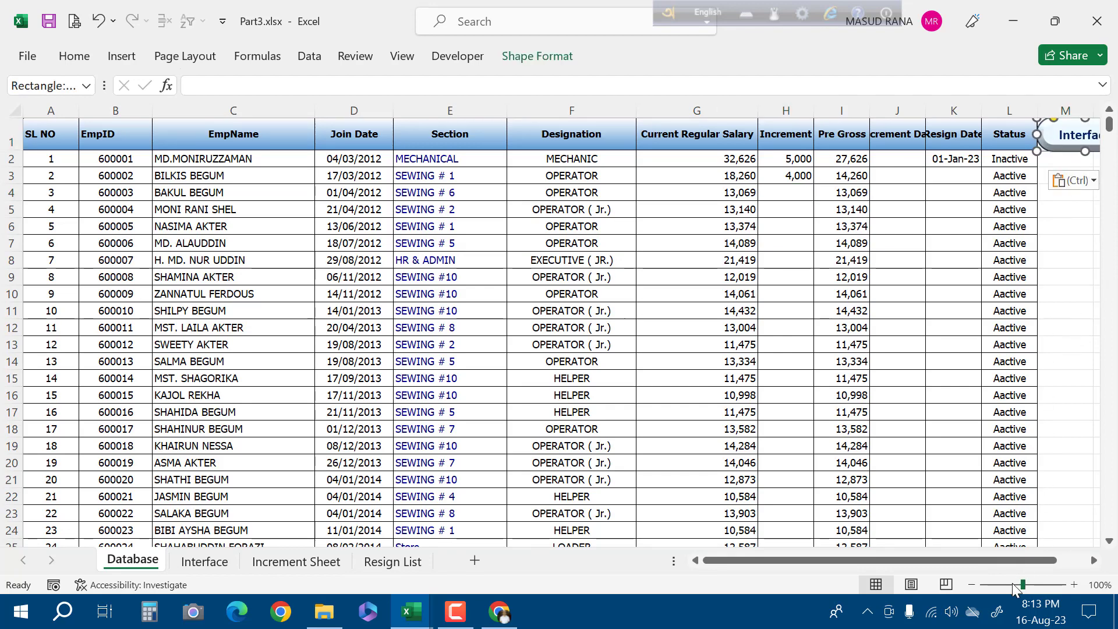
Make header row 1 of the Database sheet taller and fit the Interface button inside it across columns M and N
left_click_drag(1023, 584, 1014, 588)
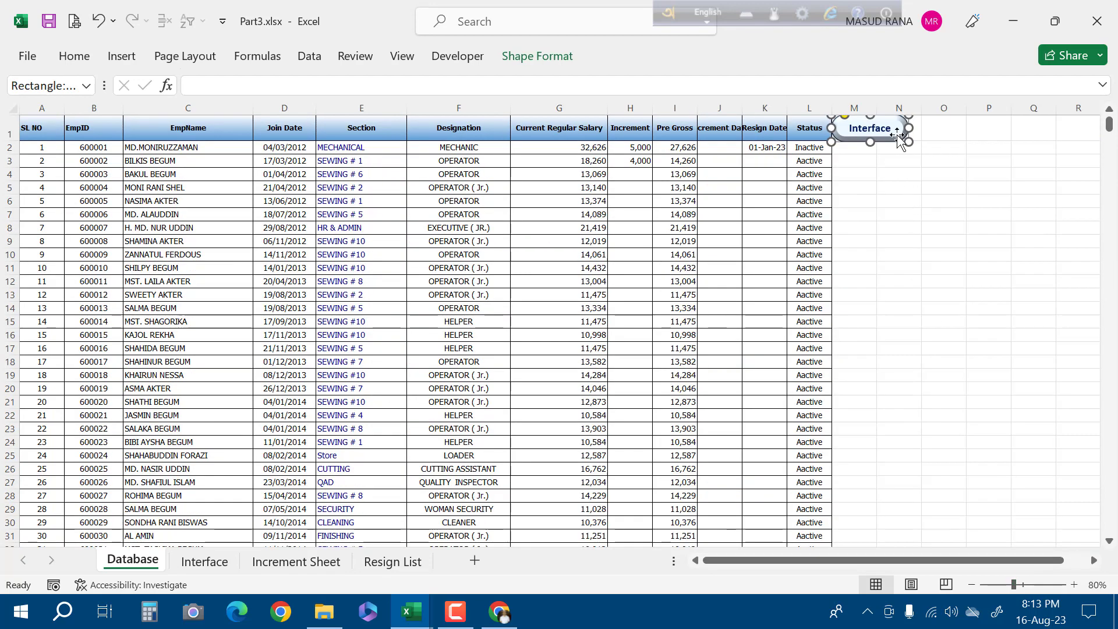
mouse_move(898, 136)
left_mouse_down()
mouse_move(931, 137)
mouse_move(915, 142)
left_mouse_up()
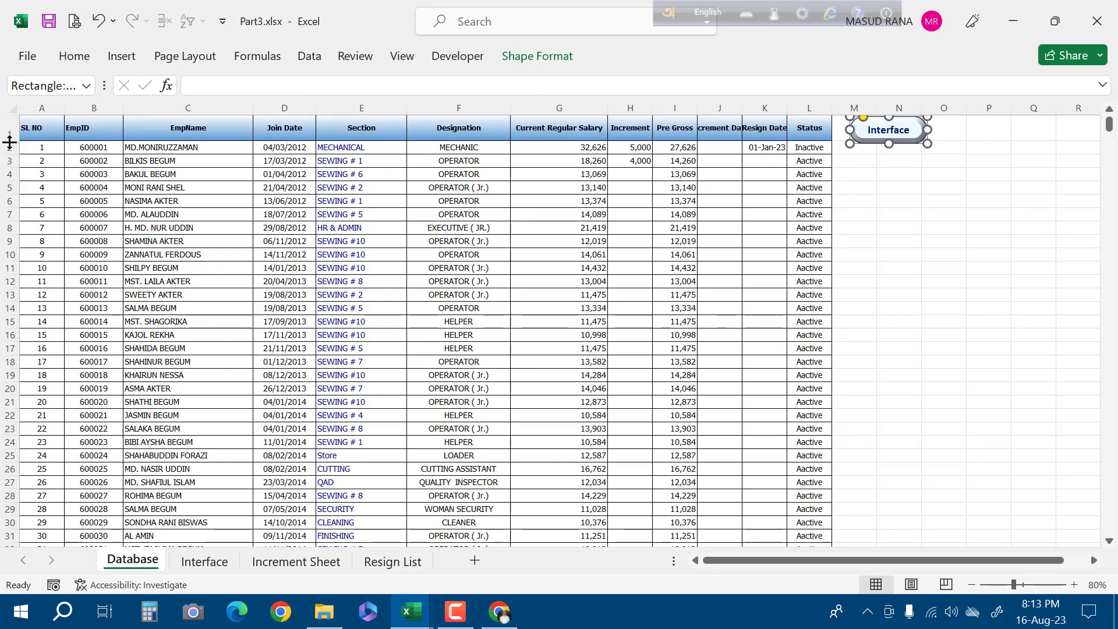
left_click_drag(9, 142, 10, 154)
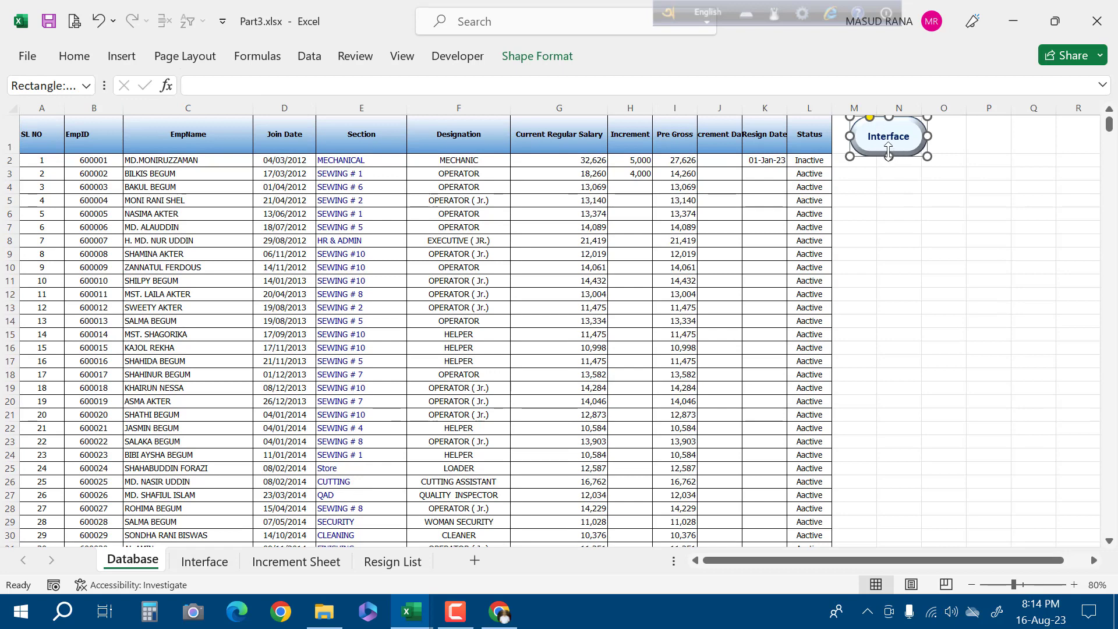
left_click_drag(887, 156, 917, 147)
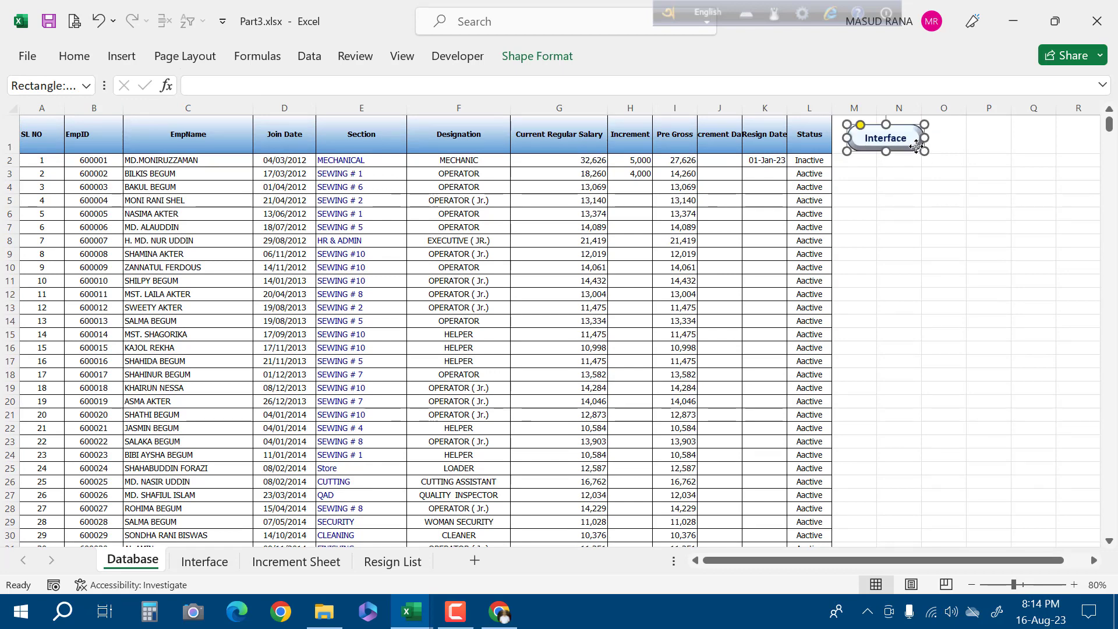
Hide the gridlines on the Database sheet
left_click(402, 59)
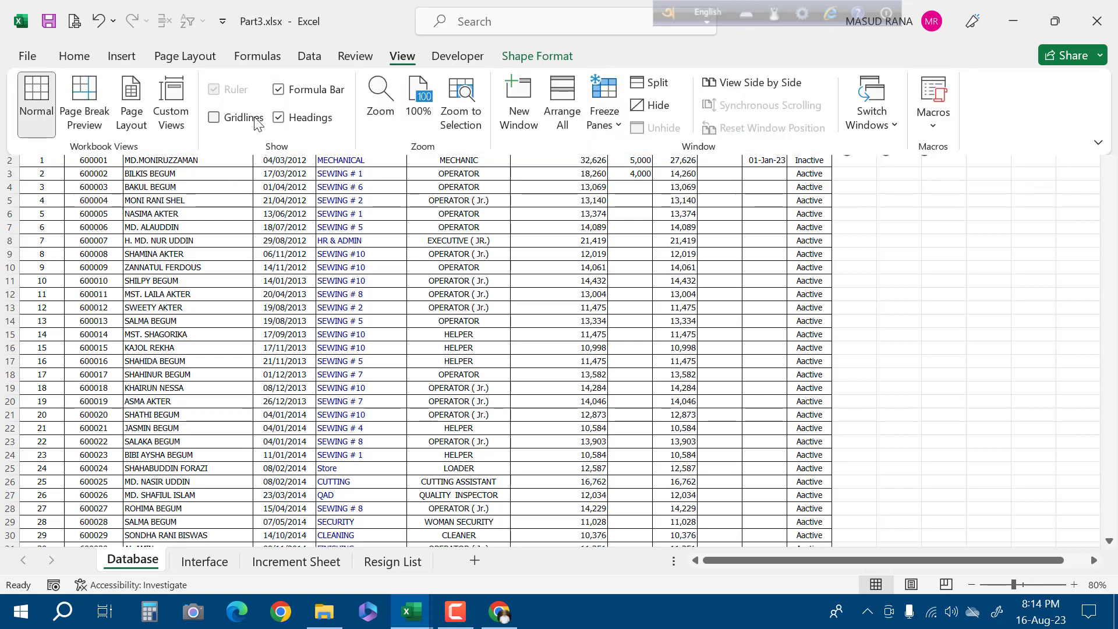
left_click(215, 117)
left_click(918, 295)
left_click(944, 256)
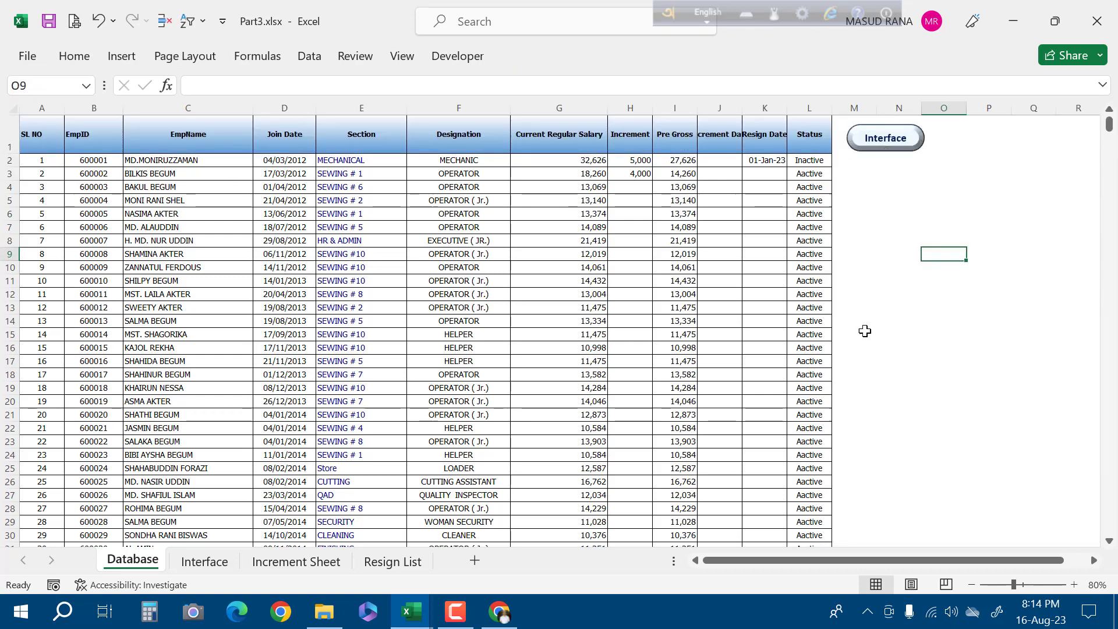
scroll(864, 345, "down", 4)
scroll(867, 346, "up", 4)
Freeze the Database sheet's panes at cell P2 so the header row and the Interface button stay in view
left_click(959, 161)
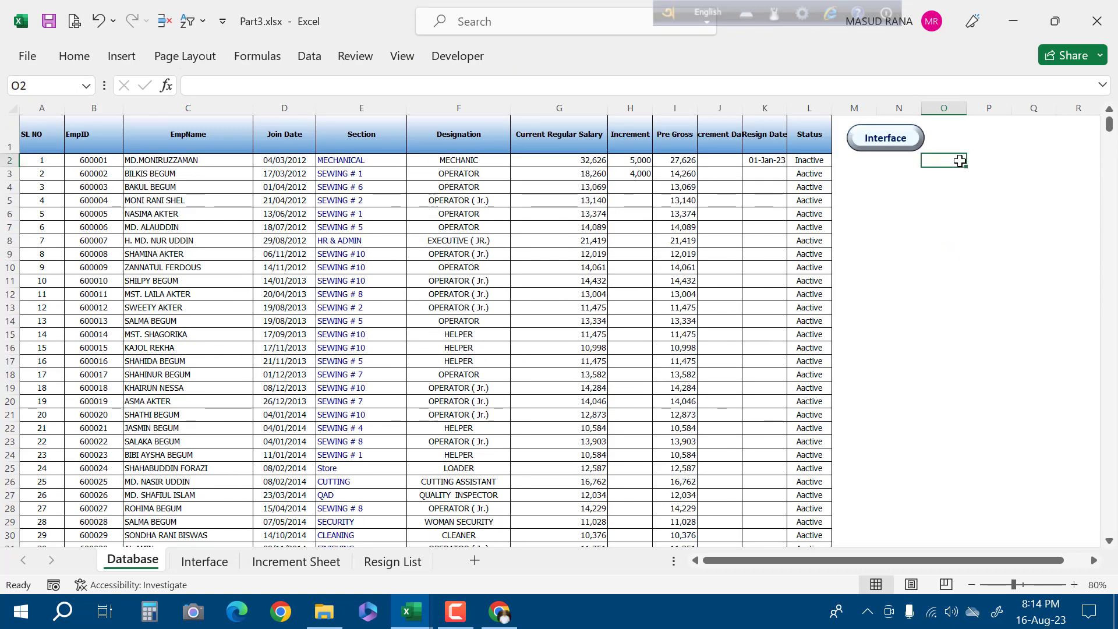
left_click(995, 157)
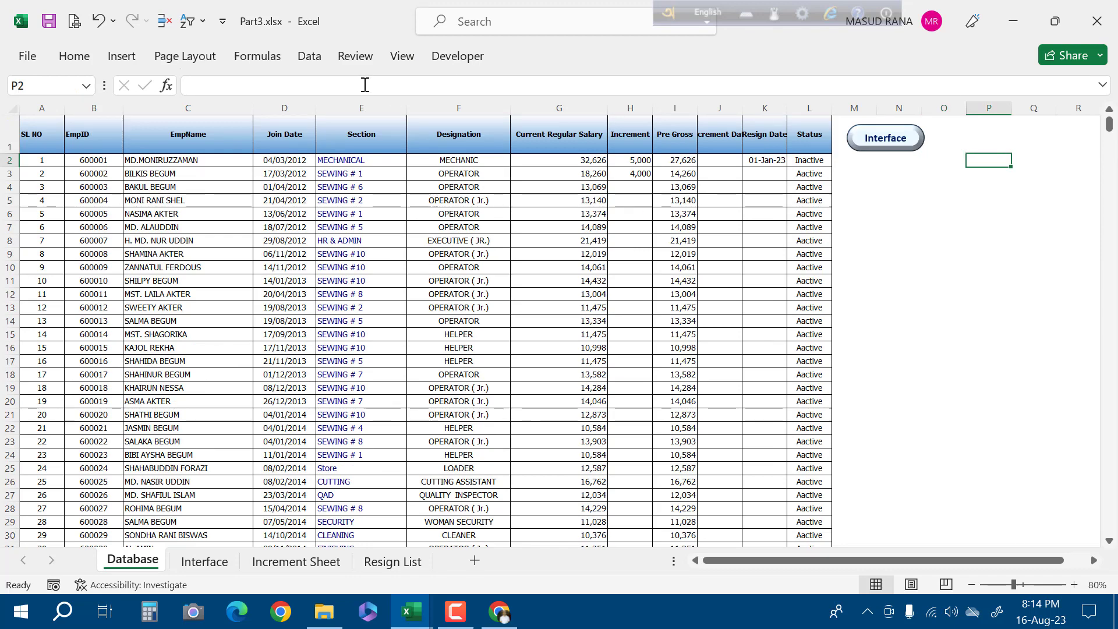
left_click(402, 56)
left_click(605, 119)
left_click(681, 170)
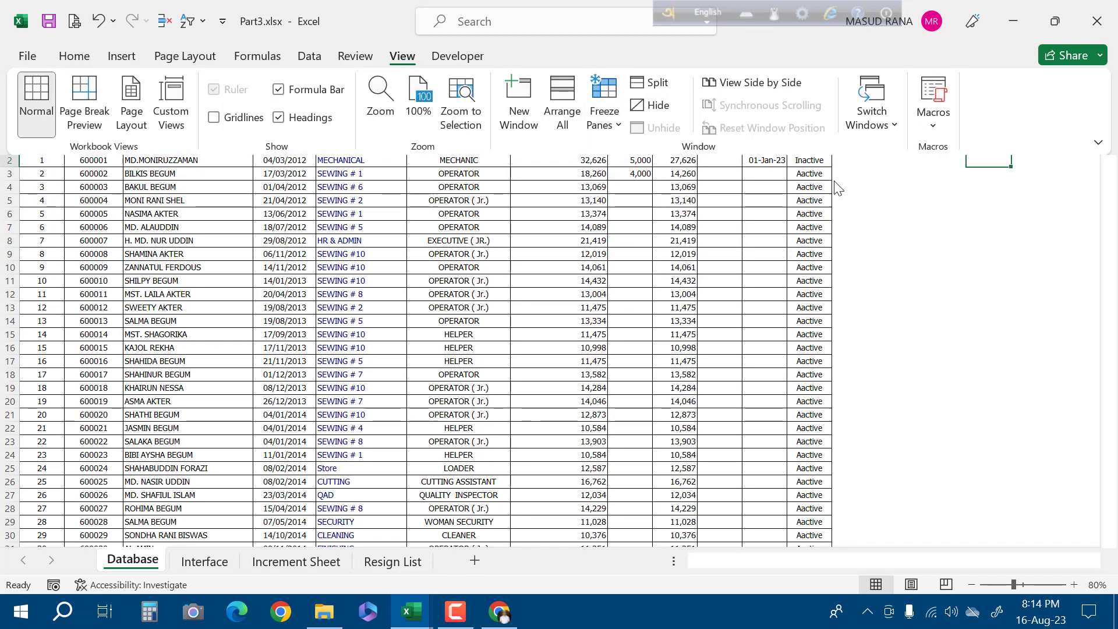
scroll(950, 303, "down", 3)
scroll(953, 298, "up", 3)
left_click(952, 296)
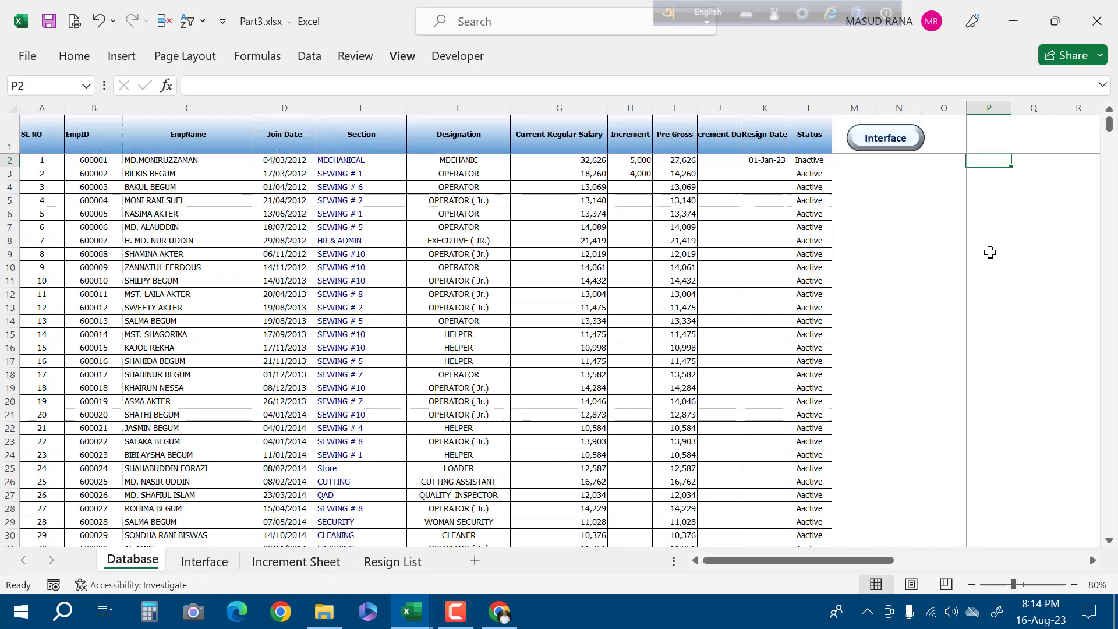
scroll(993, 262, "down", 5)
scroll(995, 274, "up", 5)
Nudge the Interface button up slightly within header row 1
left_click(902, 146)
key("Up")
key("Up")
key("Up")
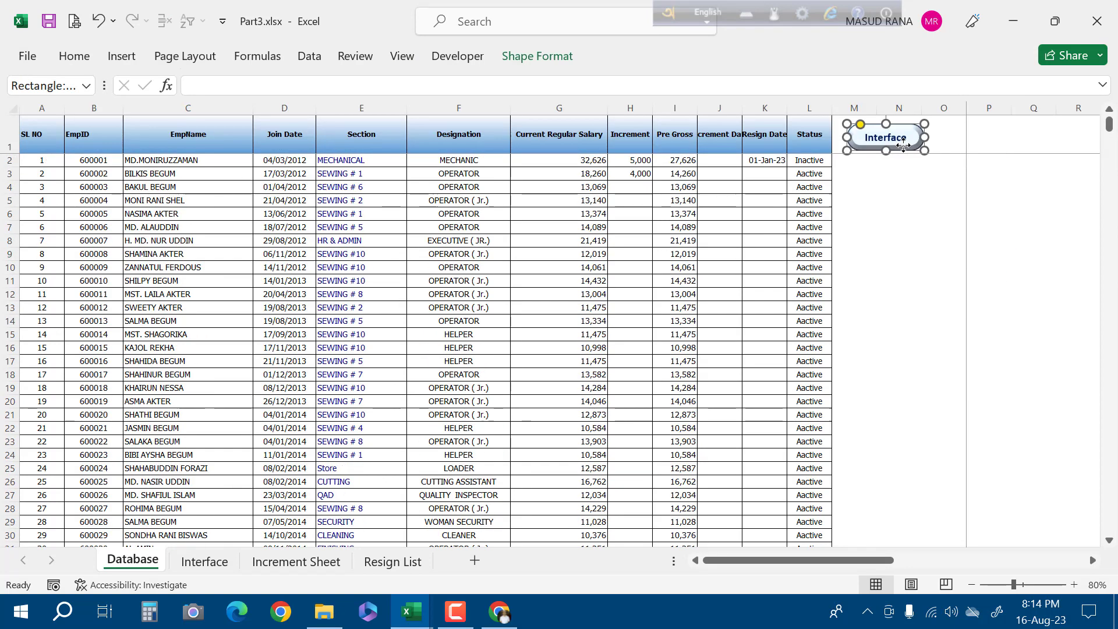
Hyperlink the Interface button to cell A1 of the Interface sheet with the ScreenTip "Go back to Interface"
right_click(903, 146)
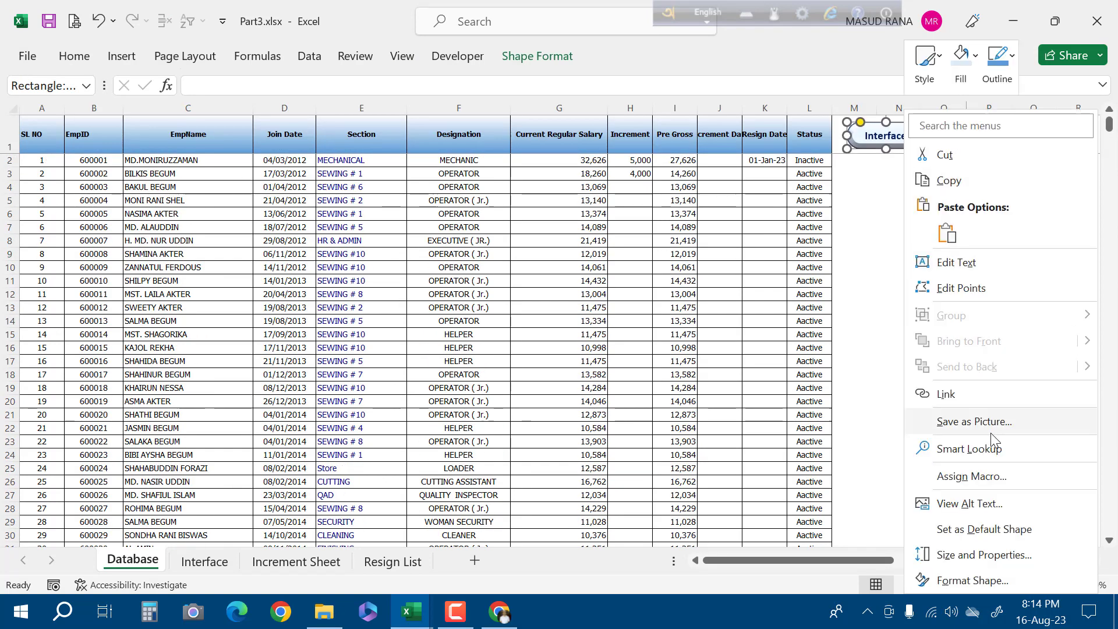
left_click(961, 401)
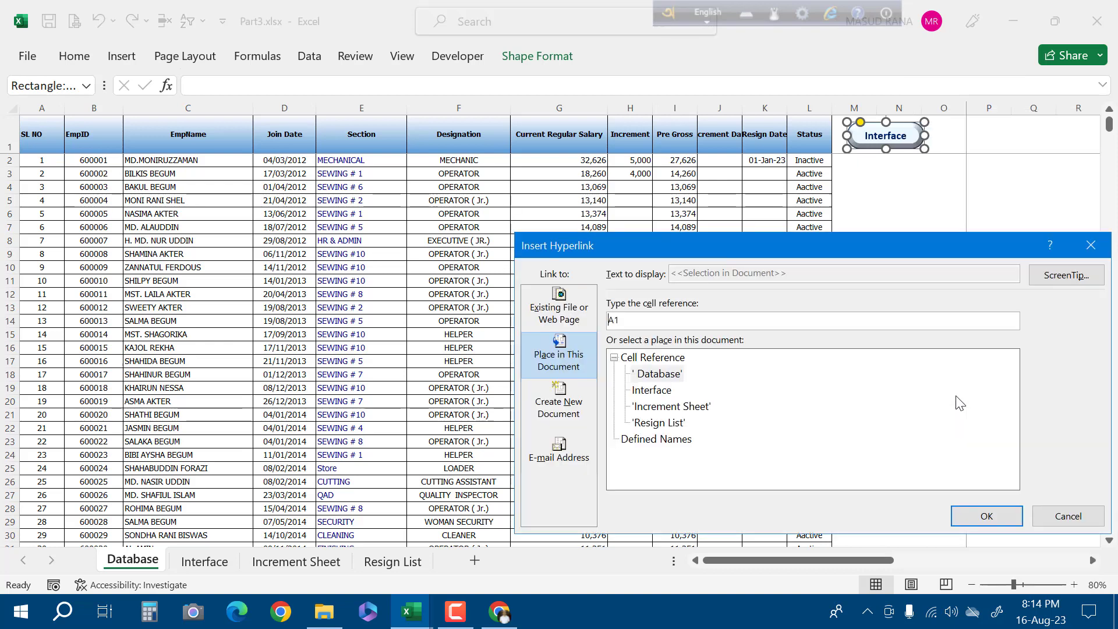
left_click(656, 394)
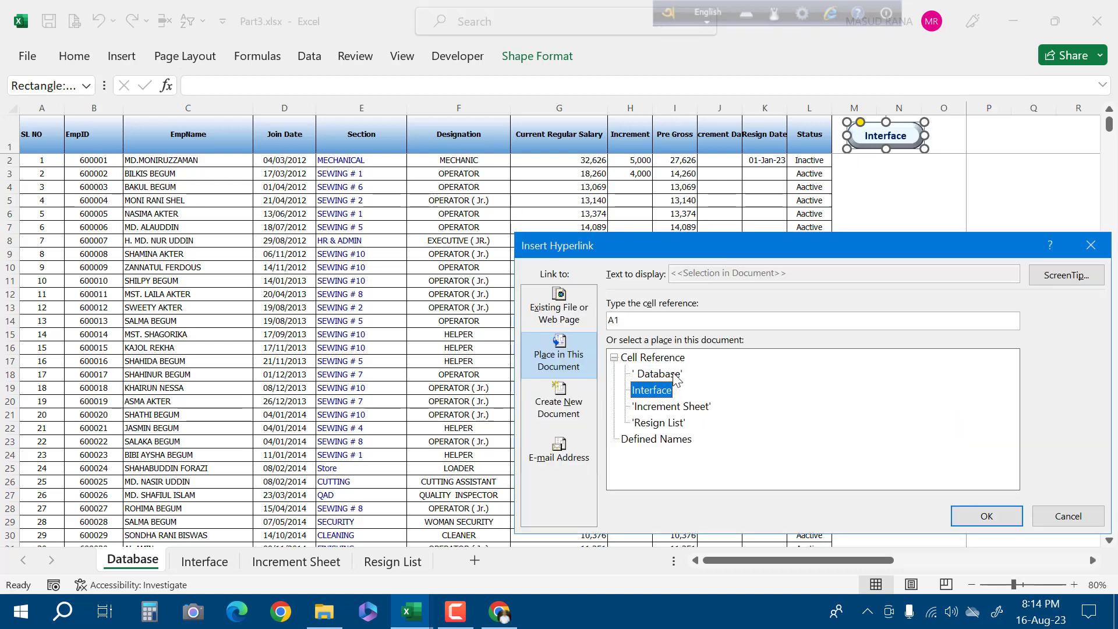
left_click(1065, 275)
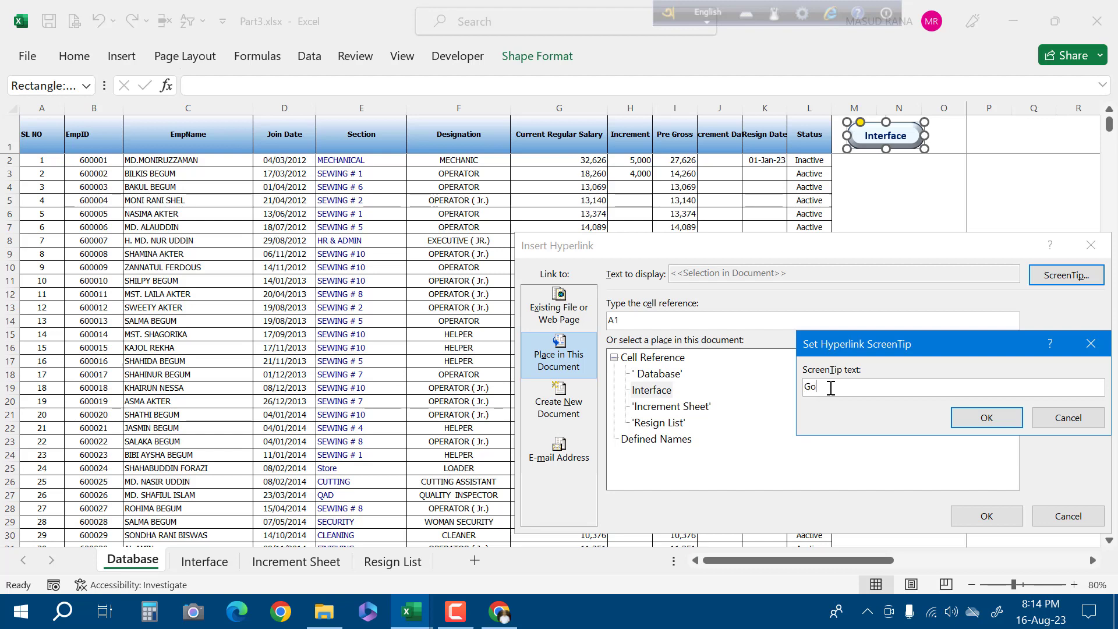
type("Go back to Interfac")
left_click(986, 417)
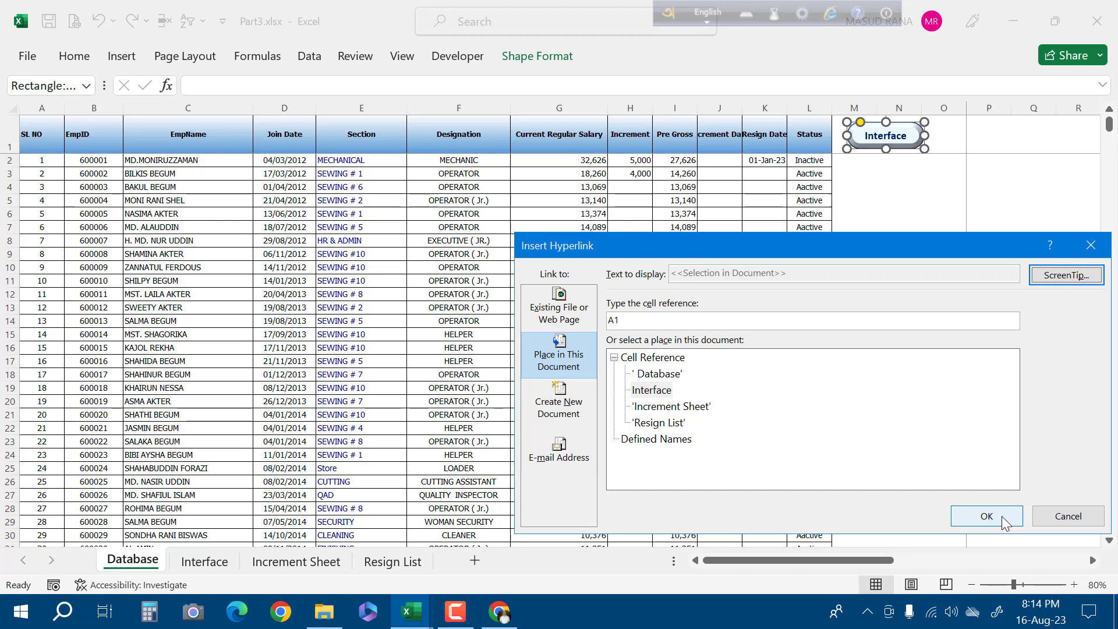
left_click(986, 516)
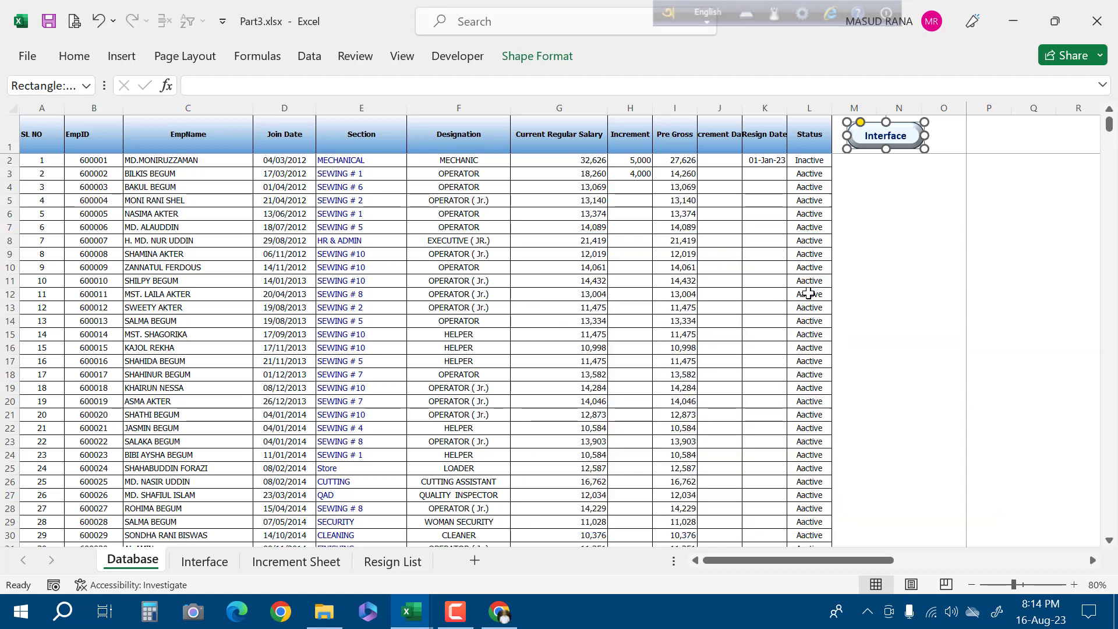
Test the Interface button on the Database sheet by checking its ScreenTip and following its link
left_click(863, 281)
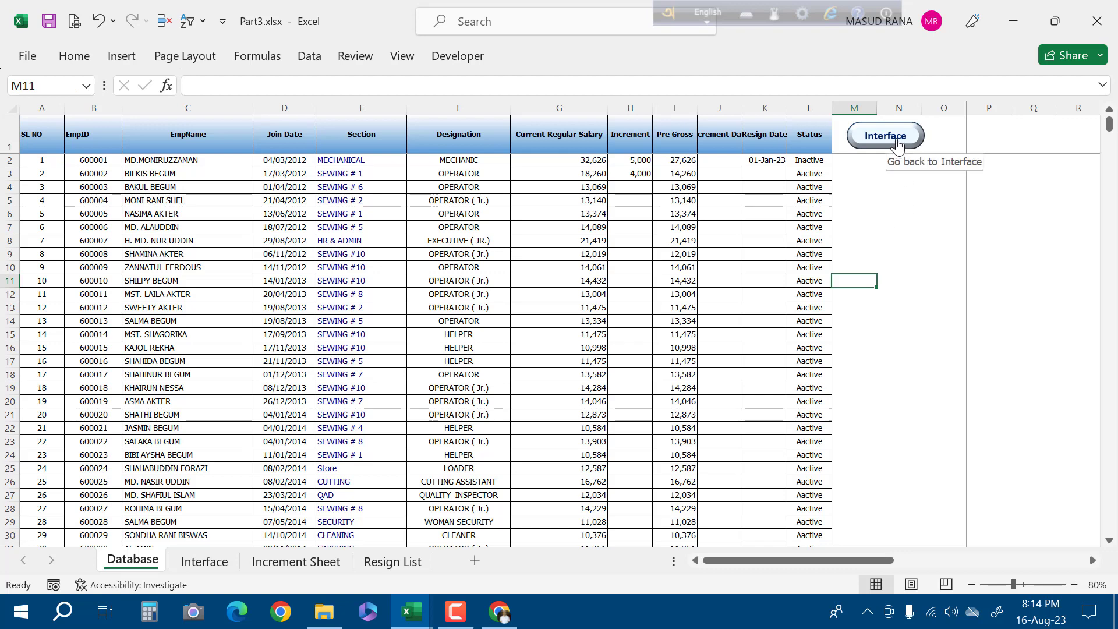
left_click(871, 190)
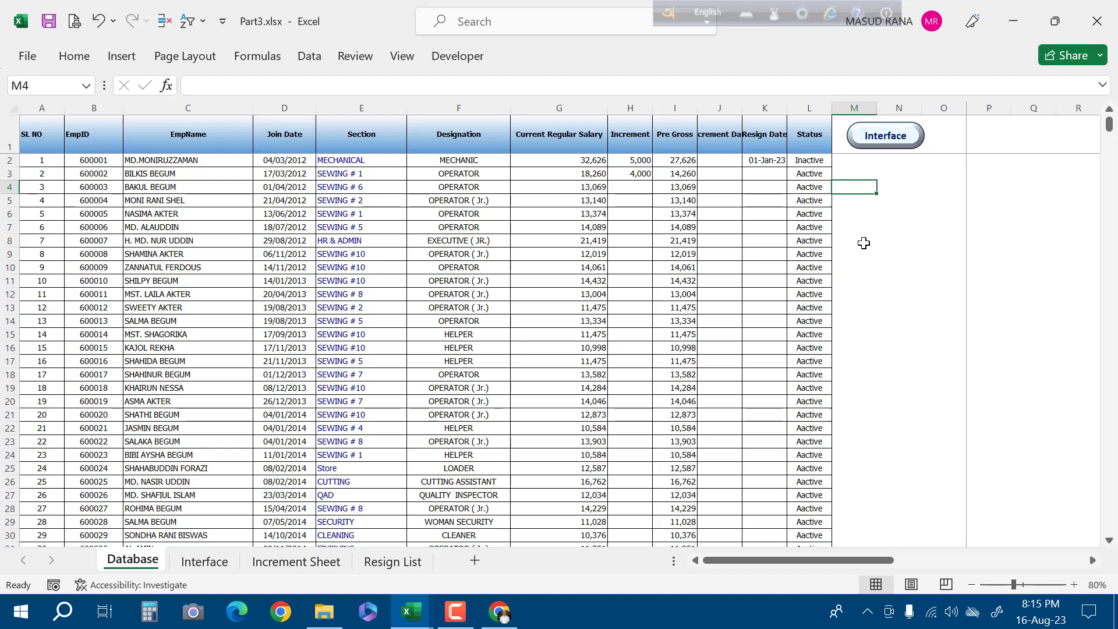
left_click(887, 143)
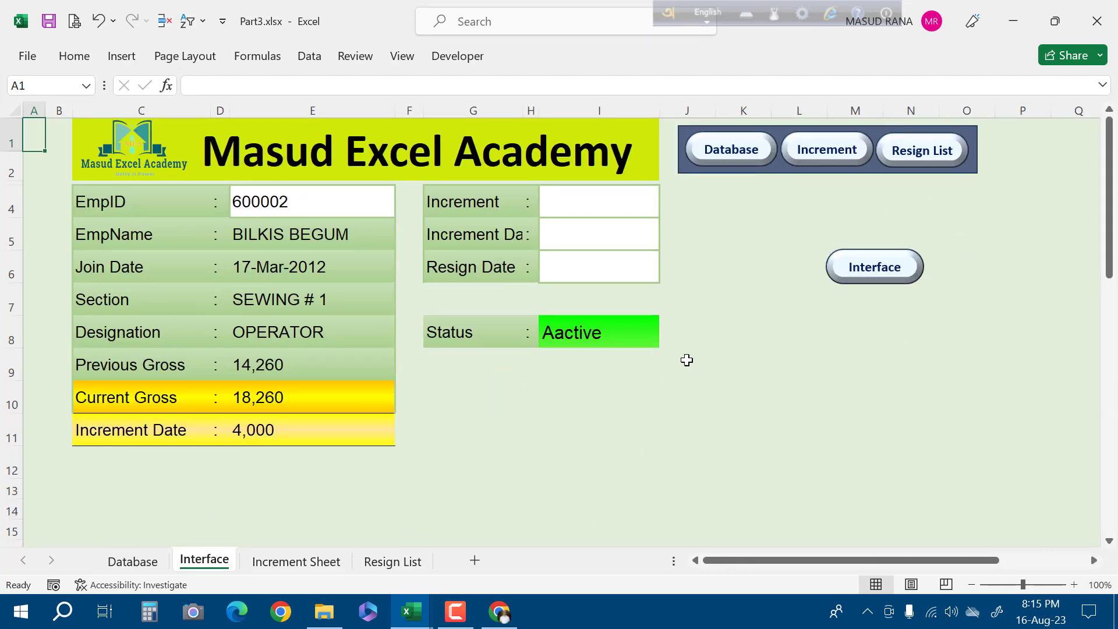
Delete the spare Interface button below the navigation bar on the Interface sheet
left_click(870, 281, "ctrl")
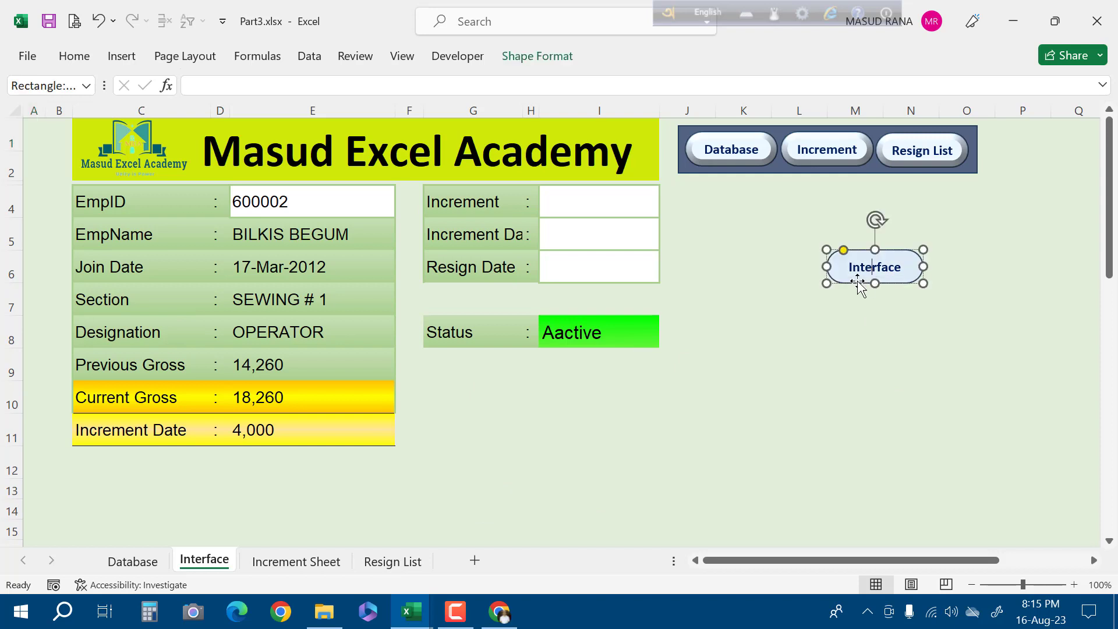
left_click(858, 278)
right_click(859, 280)
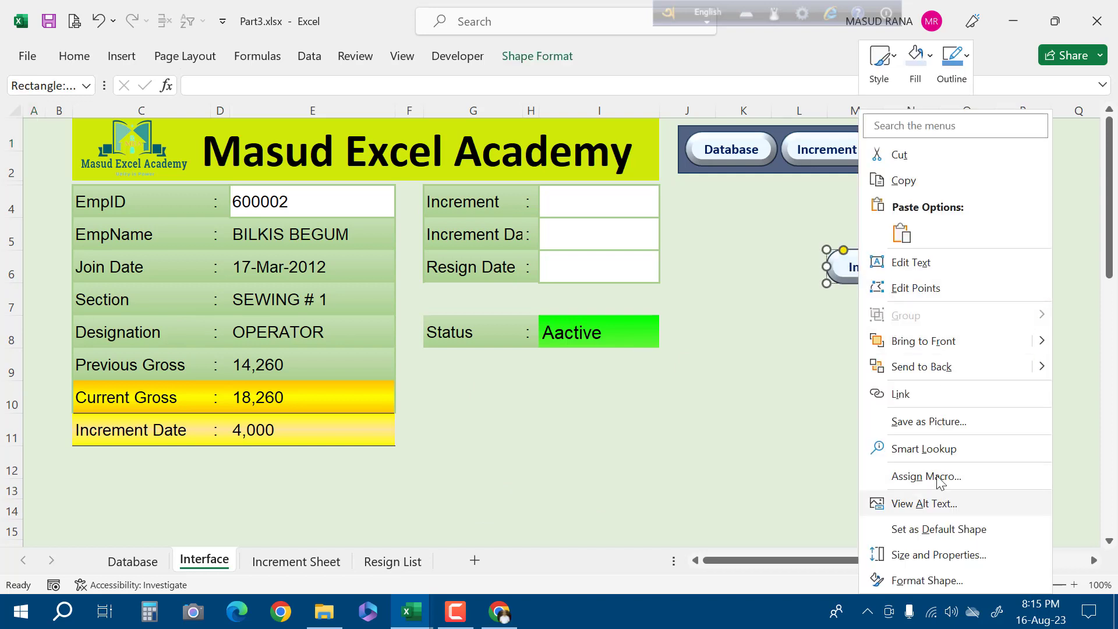
key("Escape")
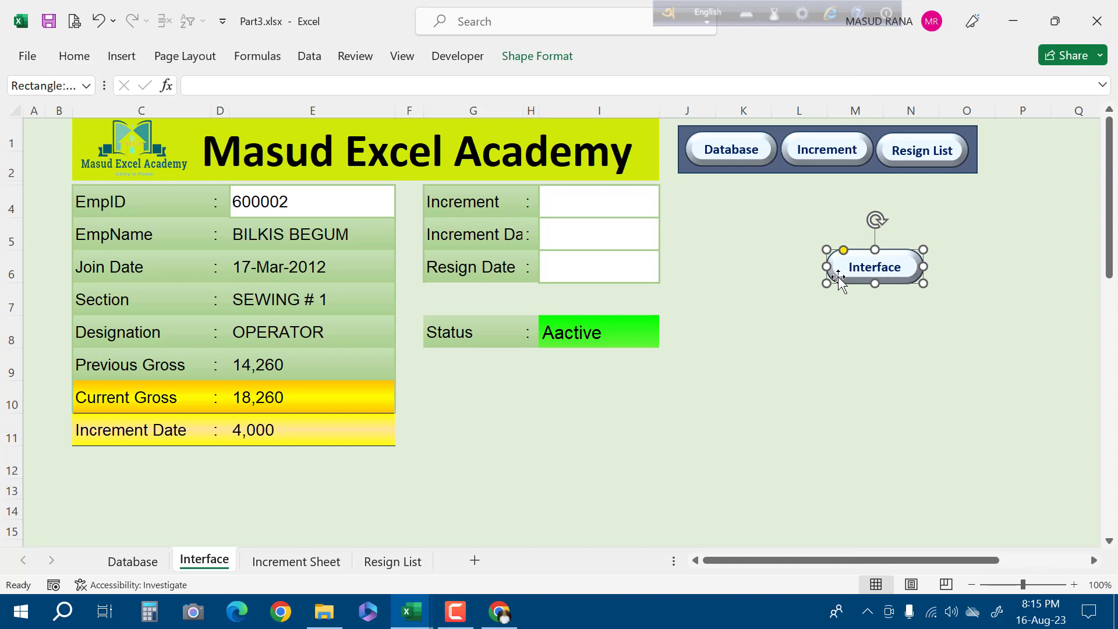
key("Delete")
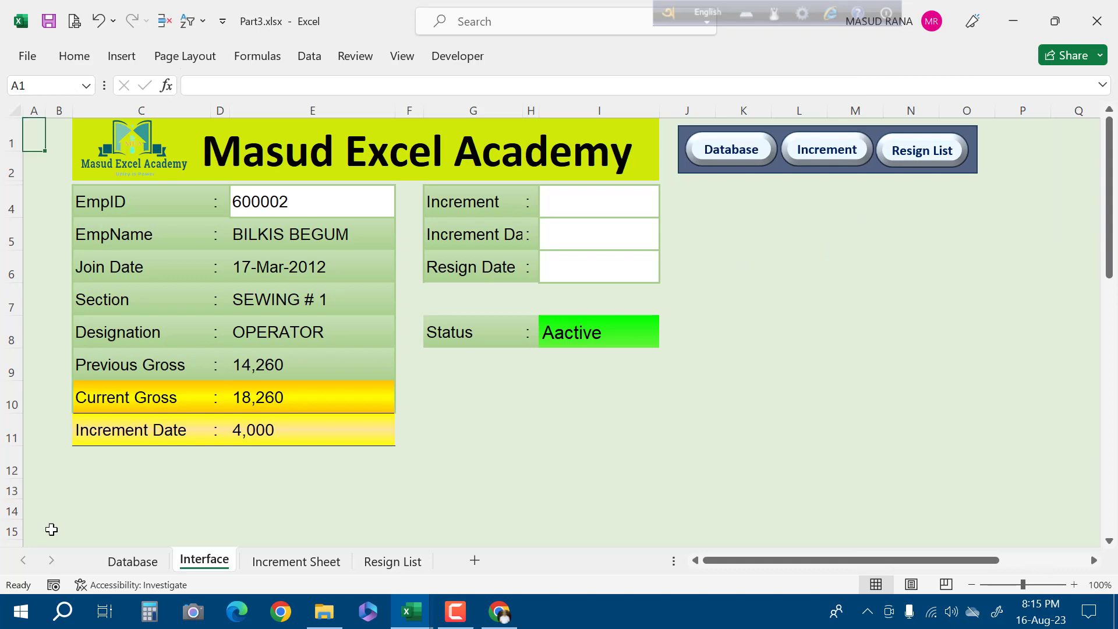
Copy the linked Interface button from the Database sheet and paste it beside the headers in row 1 of Increment Sheet
left_click(133, 560)
right_click(870, 146)
key("Escape")
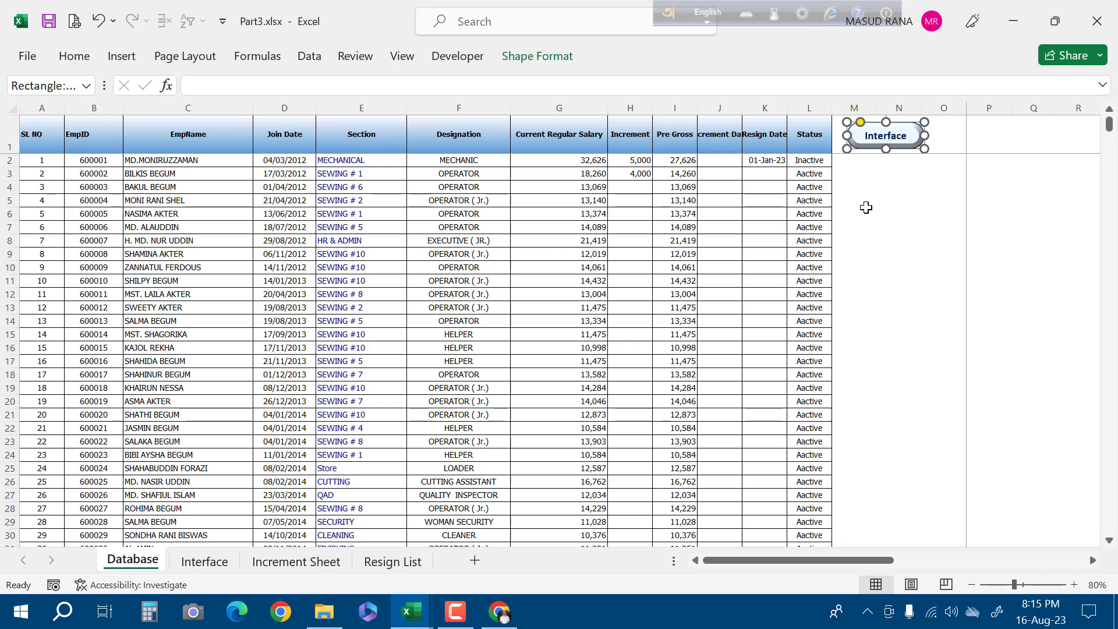
left_click(889, 198)
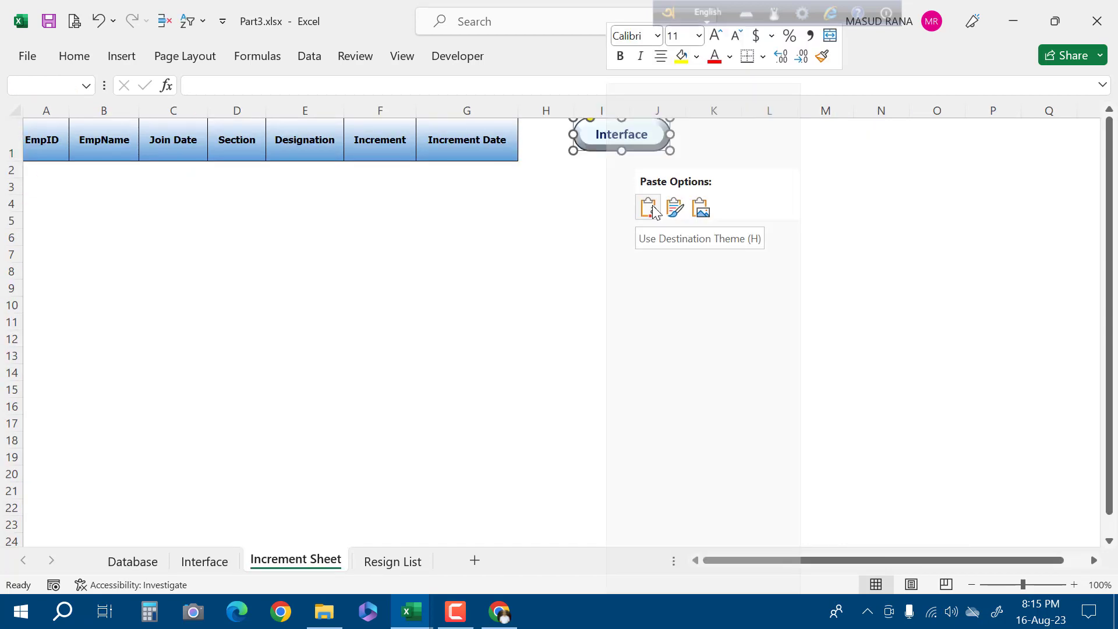
left_click(651, 209)
Paste the linked Interface button beside the header row on the Resign List sheet
left_click(381, 560)
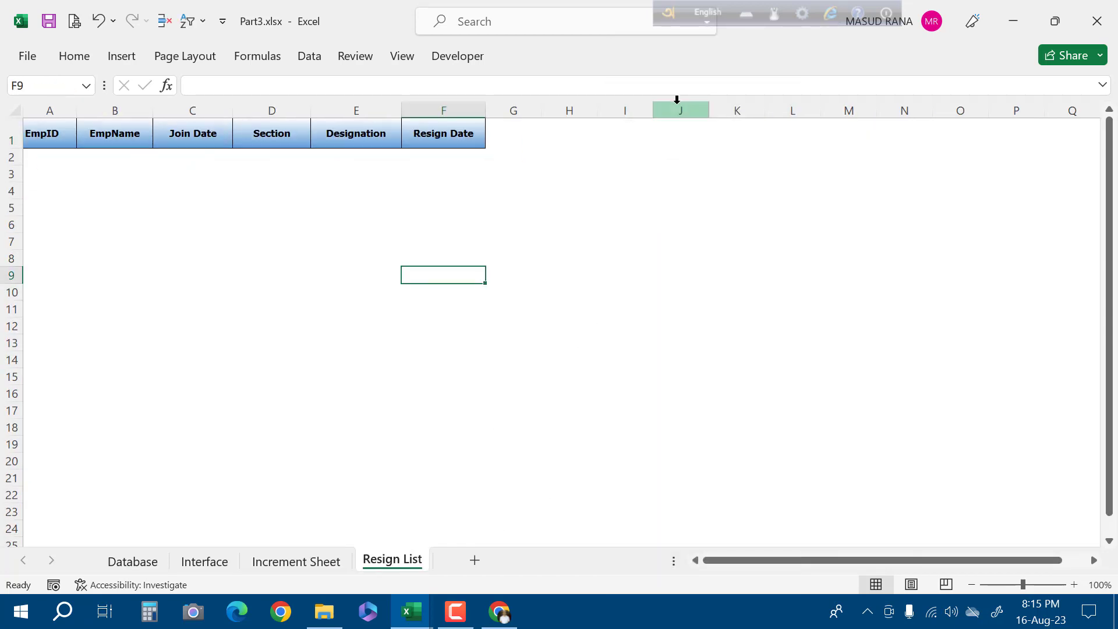
right_click(553, 134)
left_click(599, 207)
left_click(992, 360)
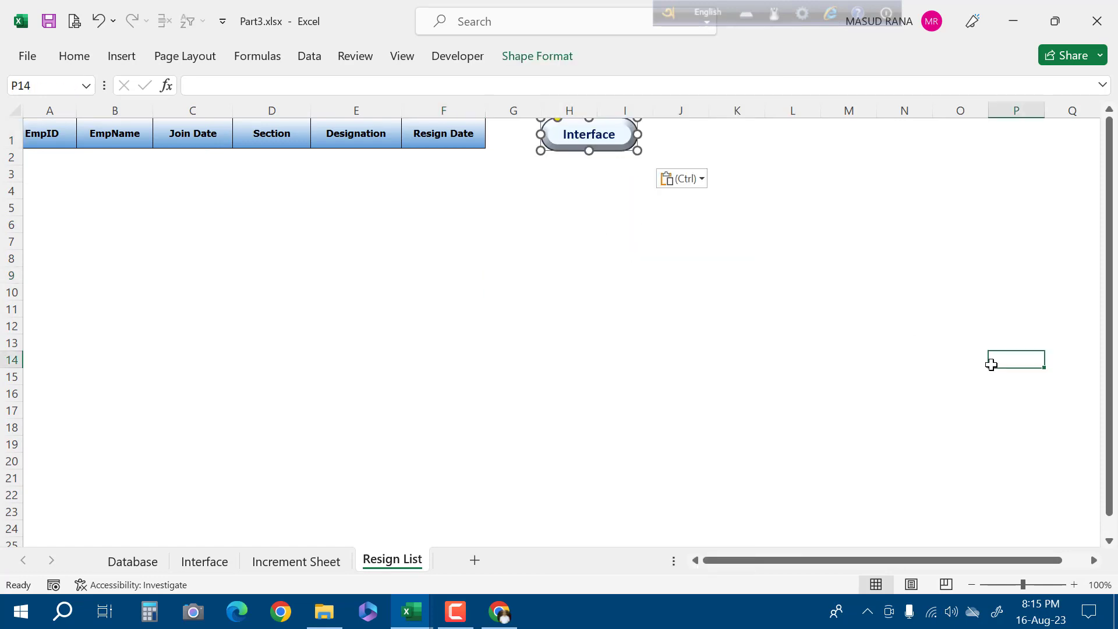
left_click(528, 356)
Nudge the Interface button on the Resign List sheet down so its top edge clears the column headings
right_click(627, 146)
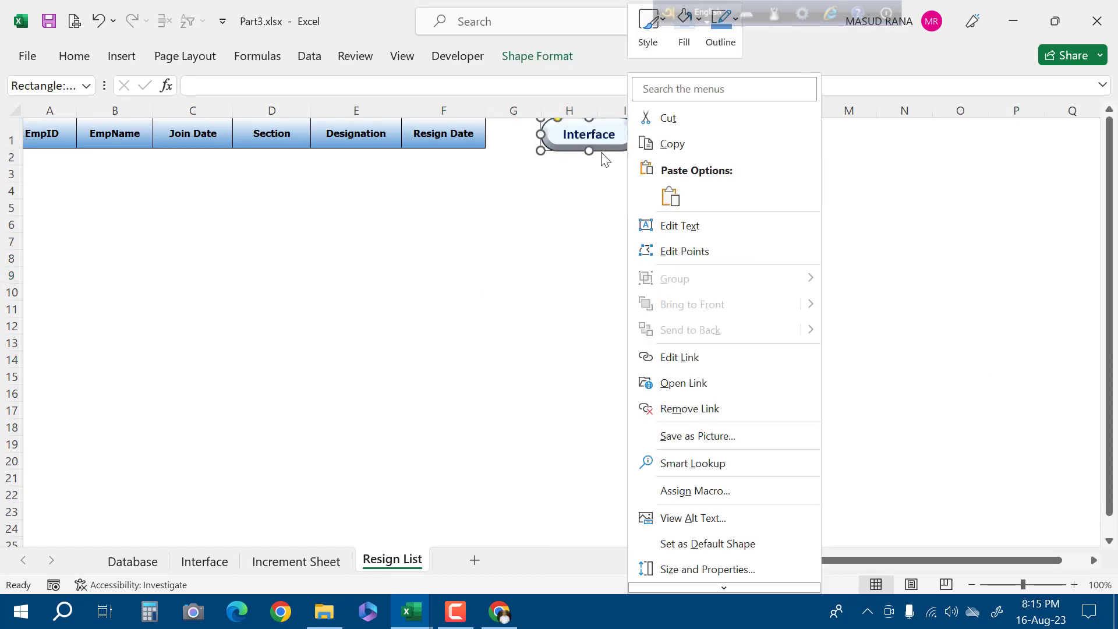
left_click(602, 150)
left_click_drag(608, 148, 607, 154)
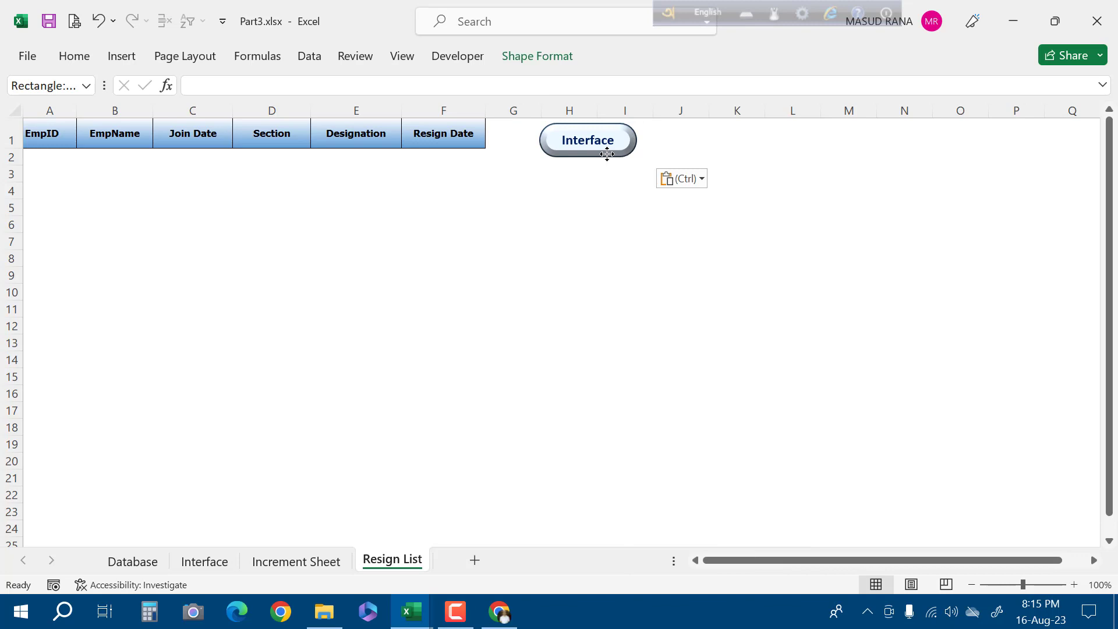
left_click(569, 207)
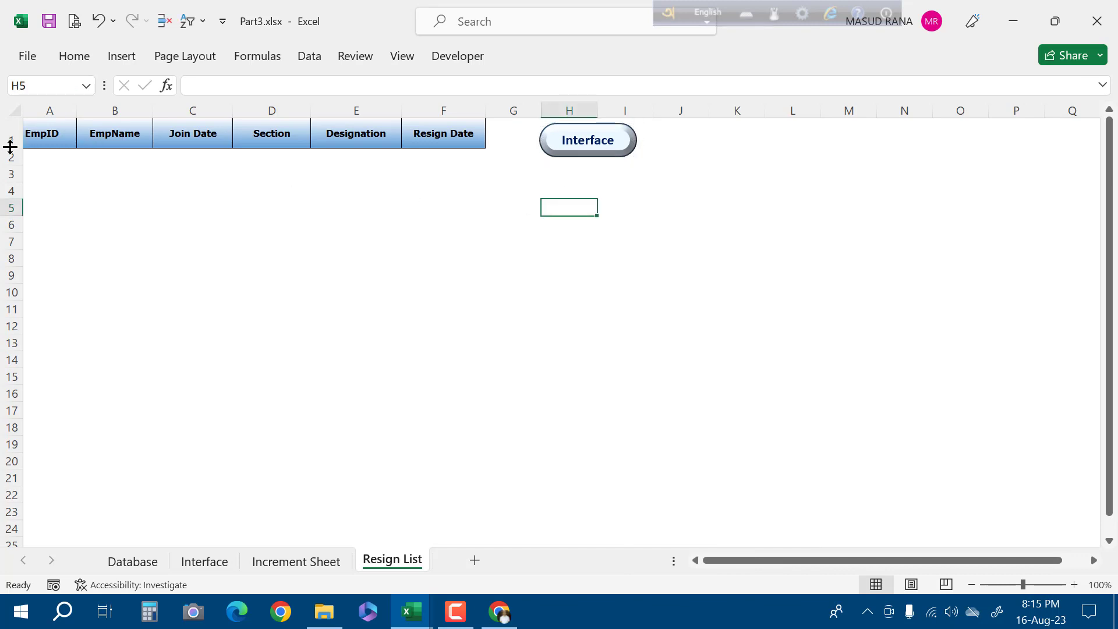
Make row 1 of the Resign List sheet taller and reduce the Interface button's height to fit inside it
left_click_drag(10, 146, 10, 159)
right_click(611, 149)
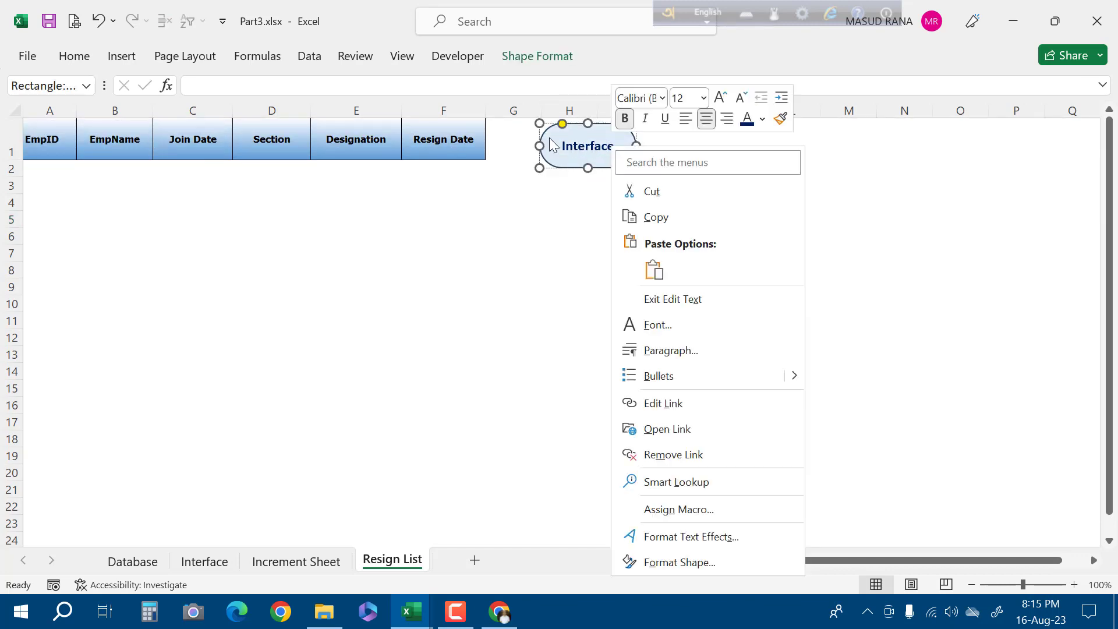
left_click(548, 152)
left_click(562, 166)
left_click_drag(588, 169, 591, 153)
left_click(609, 199)
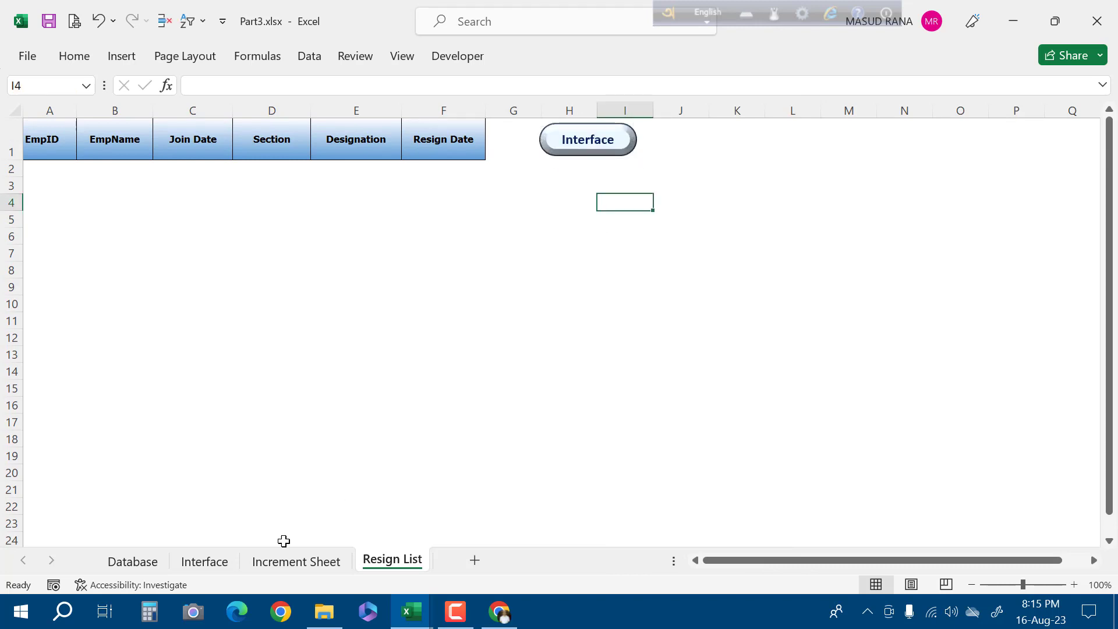
Nudge the Interface button on Increment Sheet down so it sits fully inside row 1
left_click(289, 560)
left_click(748, 297)
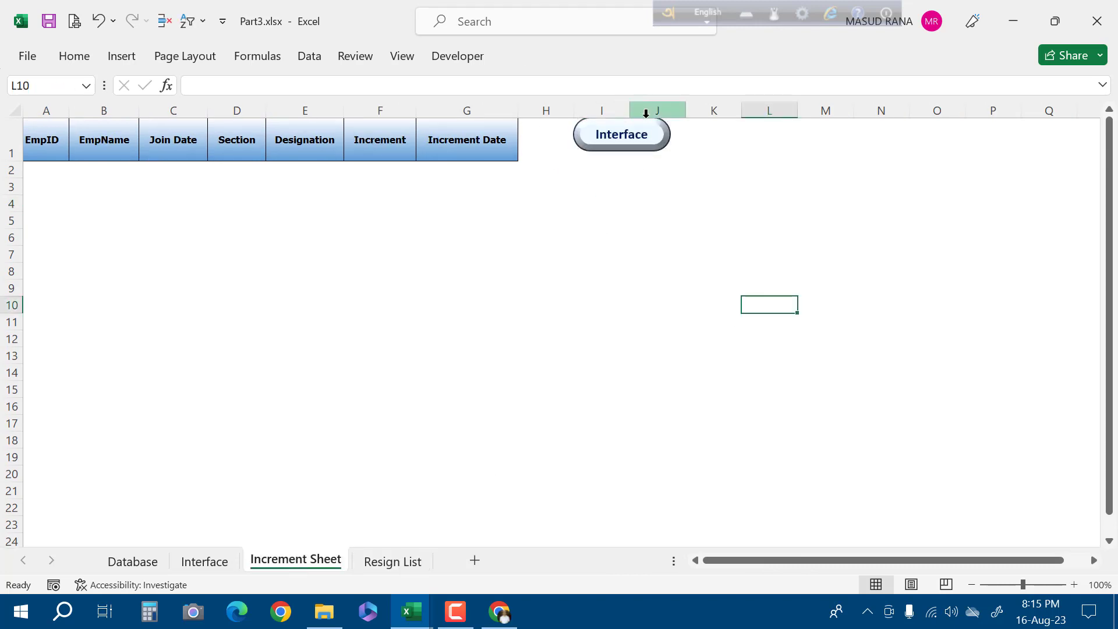
right_click(644, 150)
key("Escape")
left_click_drag(637, 148, 637, 154)
left_click(669, 252)
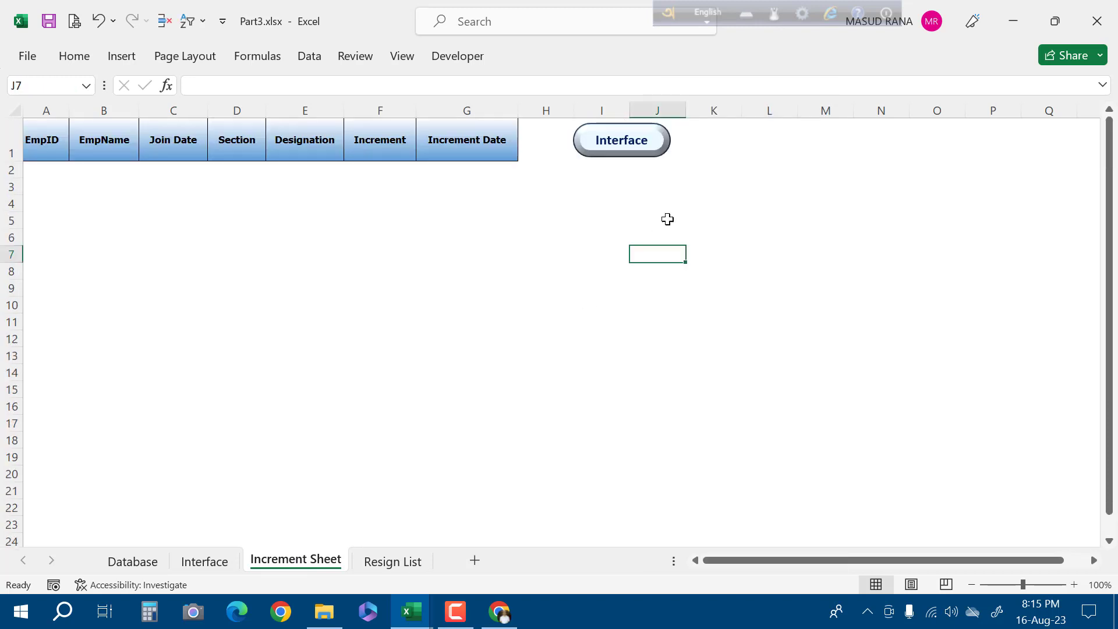
Freeze Increment Sheet's panes at cell K2 to keep the header row and Interface button in view
left_click(718, 168)
left_click(402, 56)
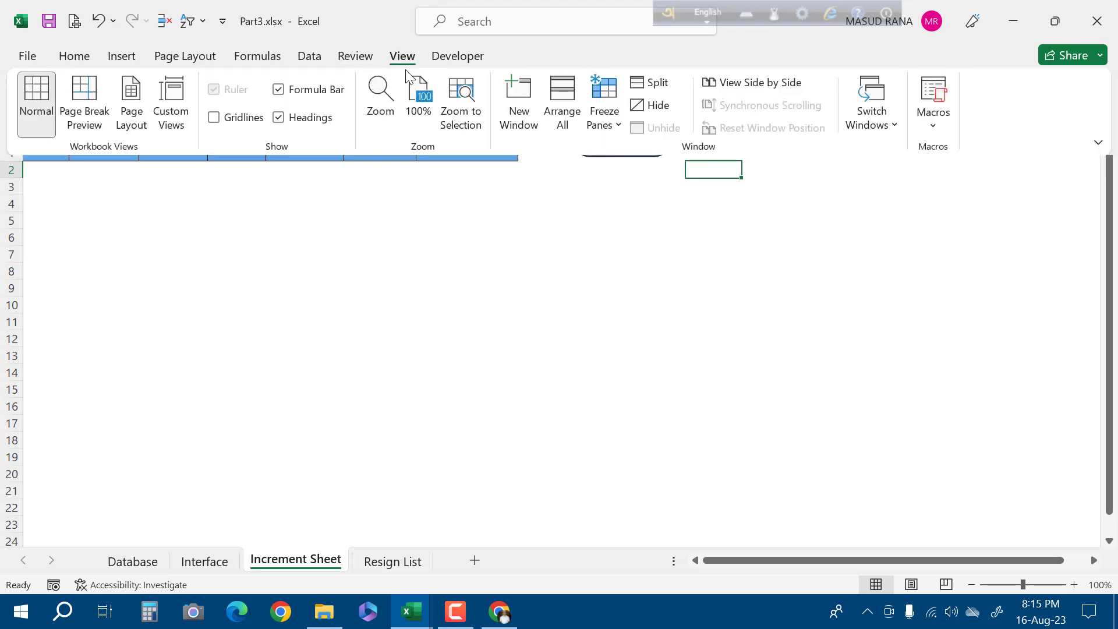
left_click(605, 117)
left_click(646, 156)
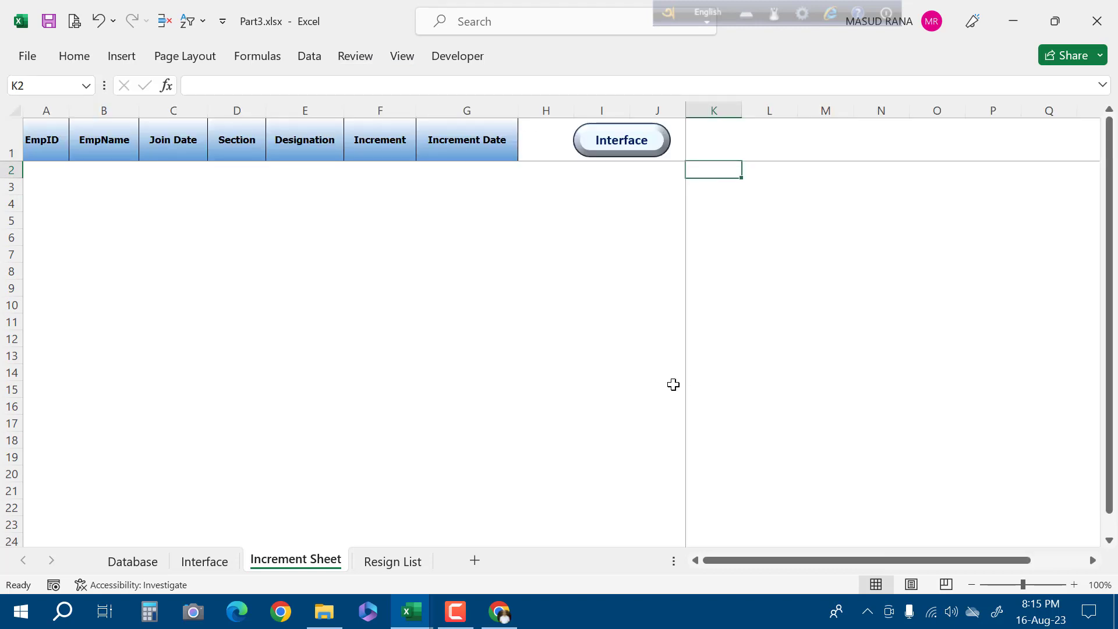
Freeze the Resign List sheet's panes at cell J2 to keep its headers and Interface button in view
left_click(365, 563)
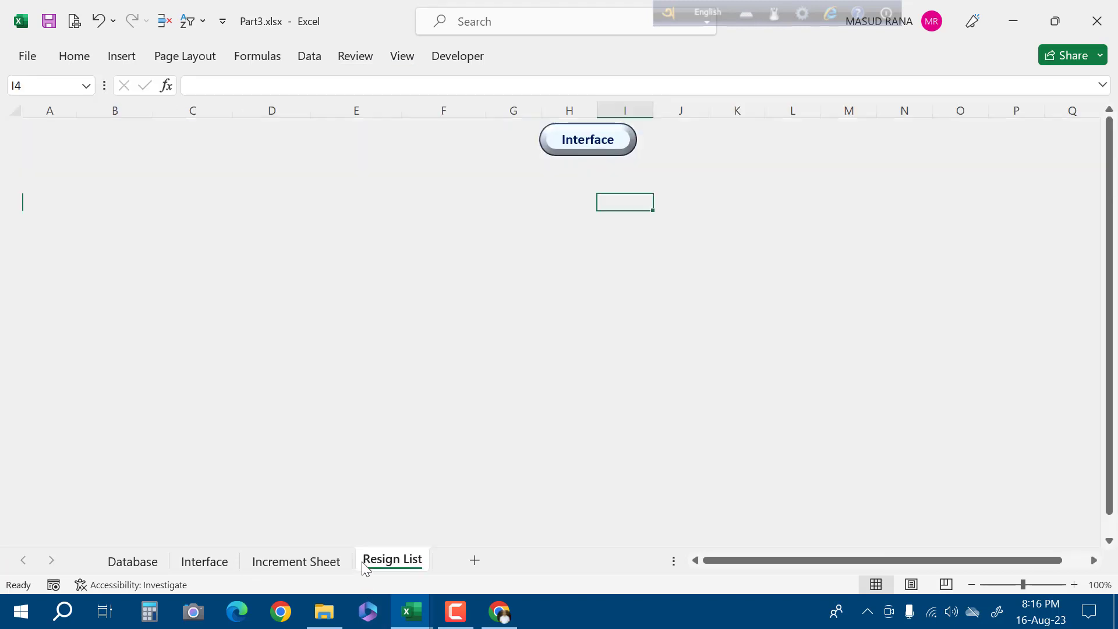
left_click(694, 170)
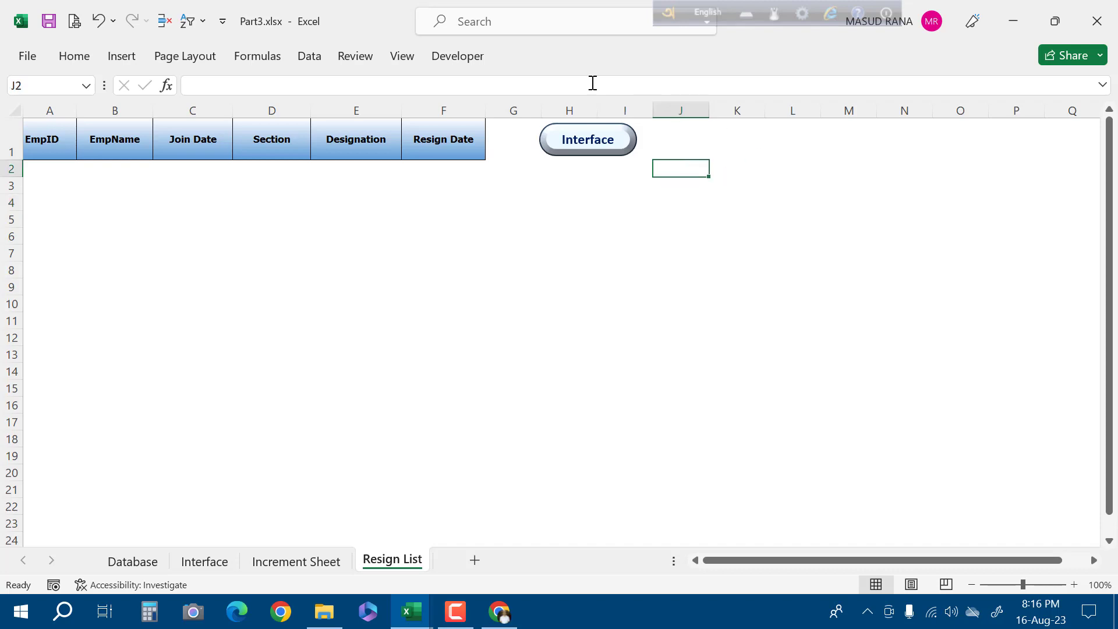
left_click(402, 56)
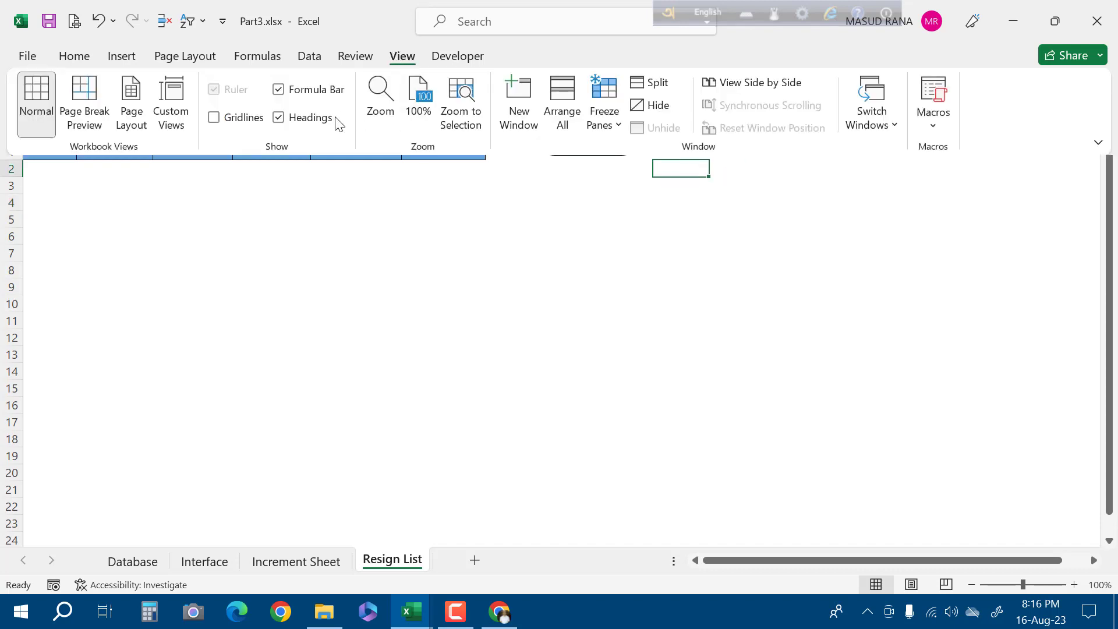
left_click(609, 116)
left_click(654, 158)
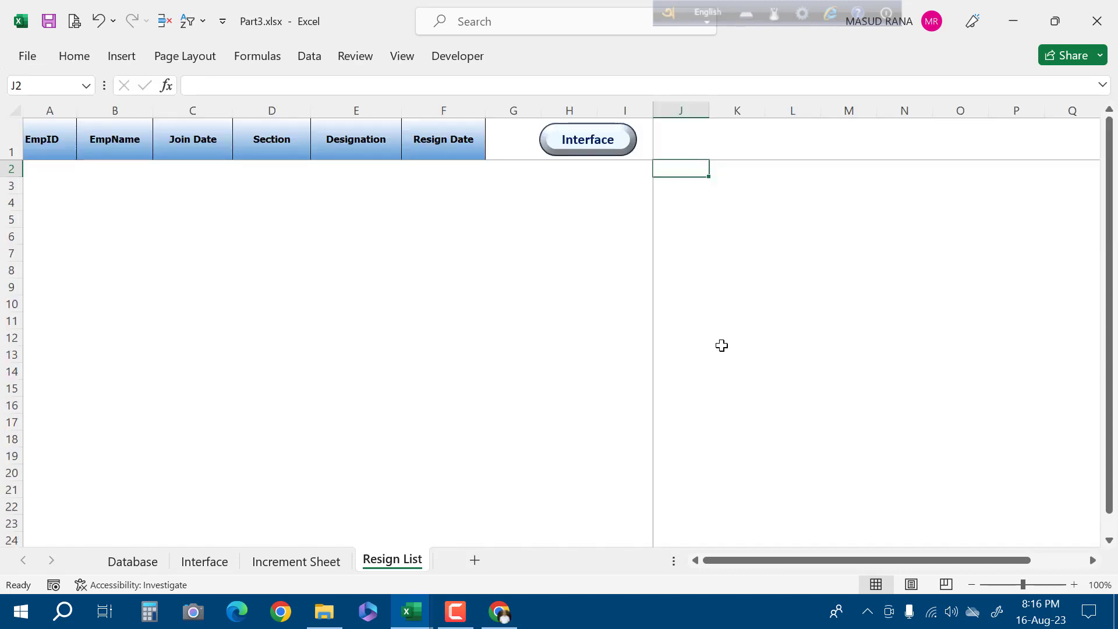
Return to the Interface sheet and hyperlink the Increment button to cell A1 of Increment Sheet with the ScreenTip "Go to Increment Sheet"
left_click(592, 147)
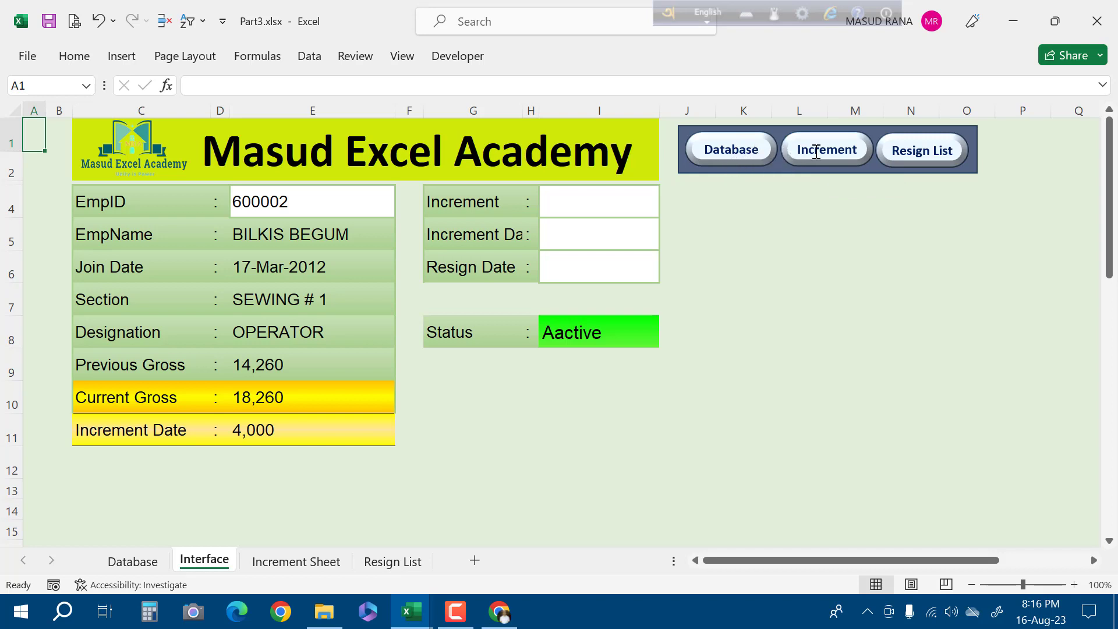
left_click(844, 161, "ctrl")
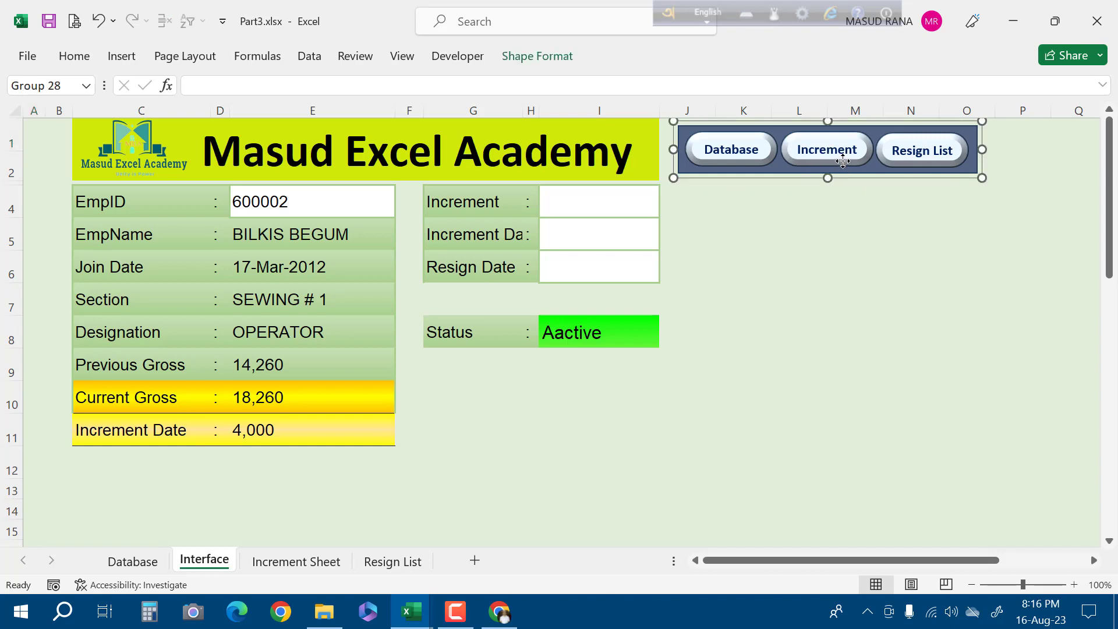
right_click(805, 163)
left_click(804, 163)
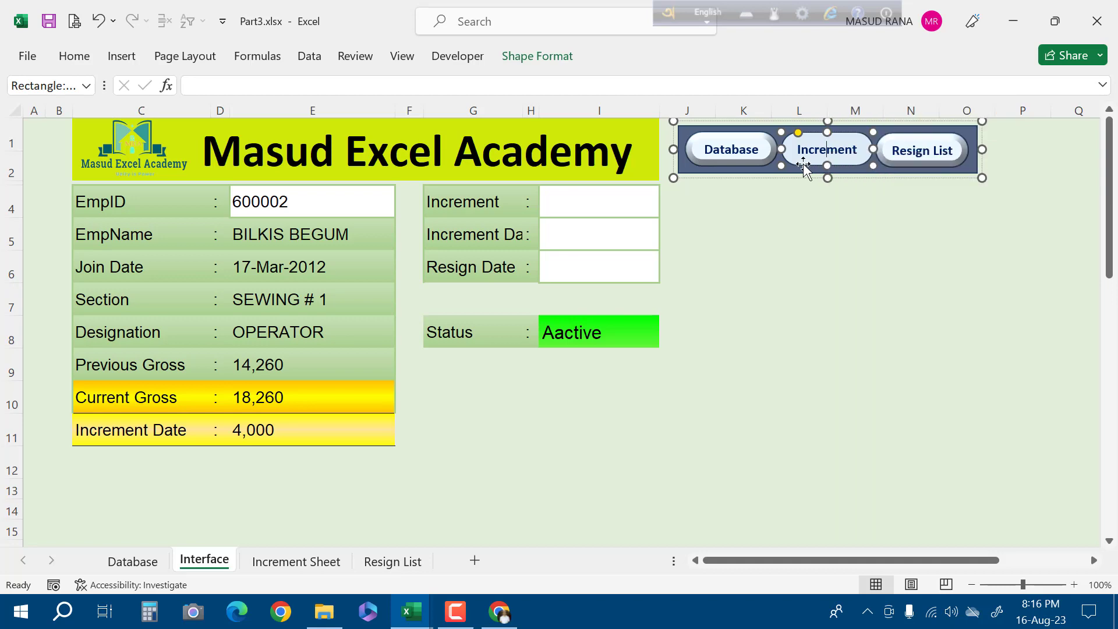
right_click(809, 160)
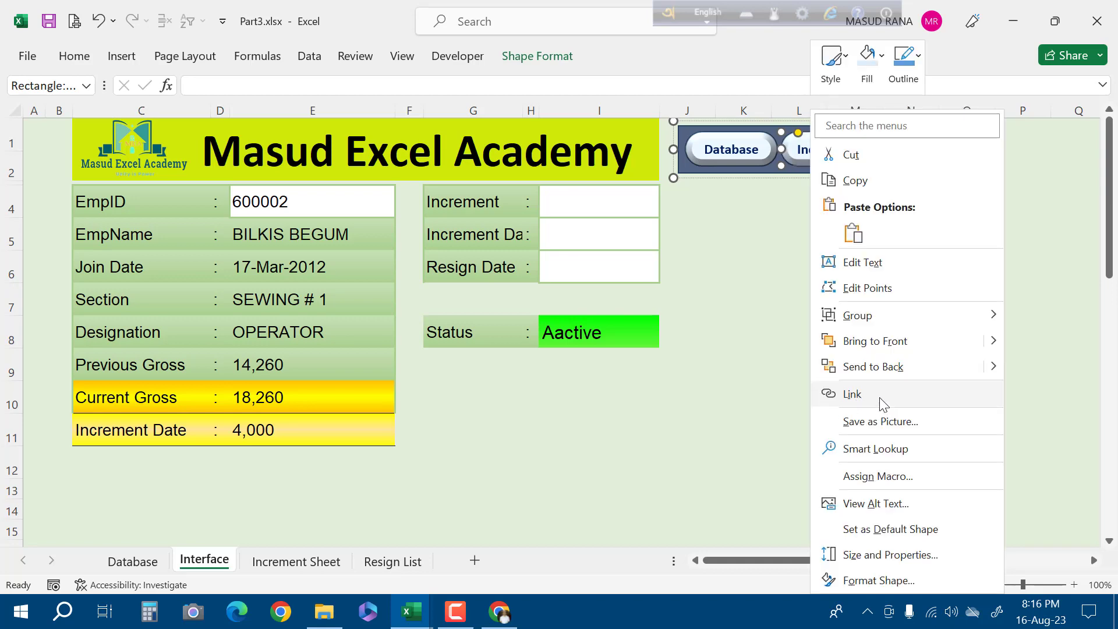
left_click(852, 394)
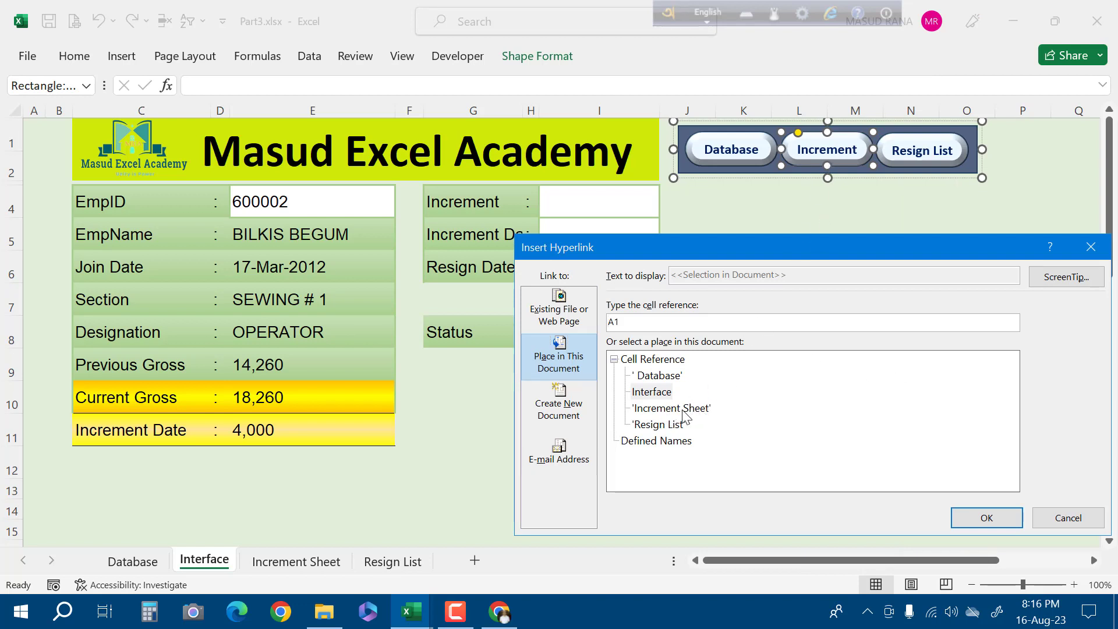
left_click(664, 409)
left_click(1066, 277)
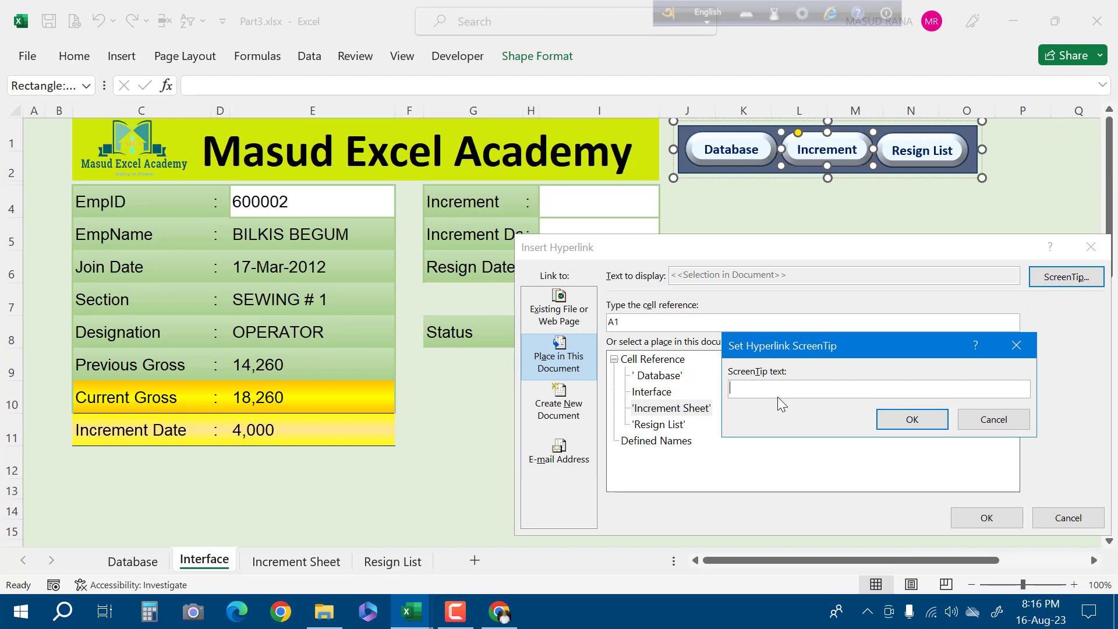
type("Go to Increment Sheet")
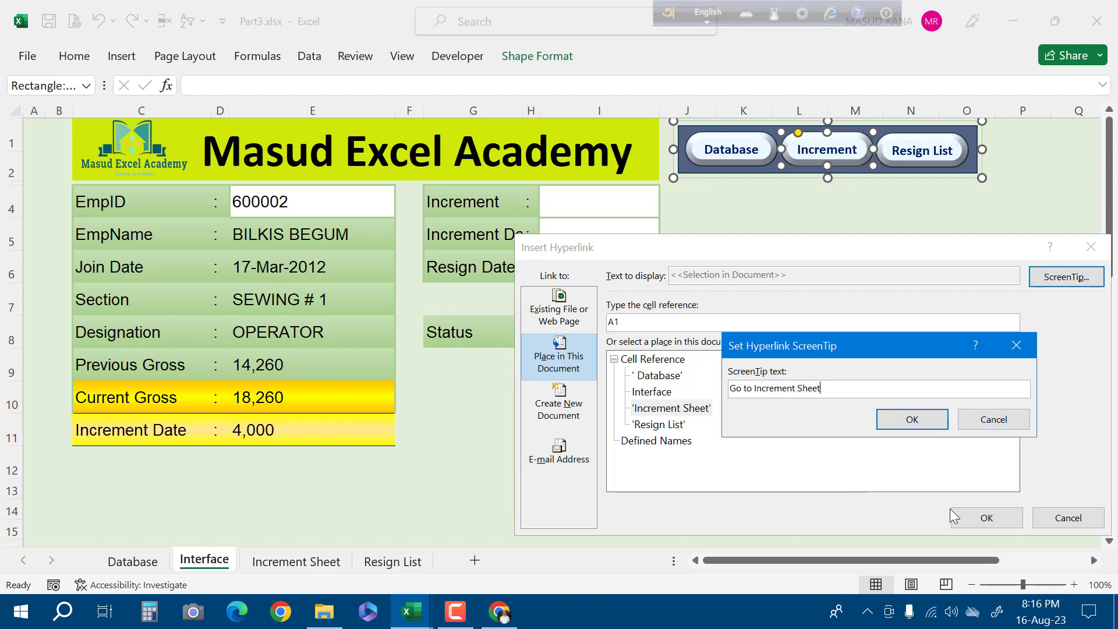
left_click(933, 420)
left_click(1000, 521)
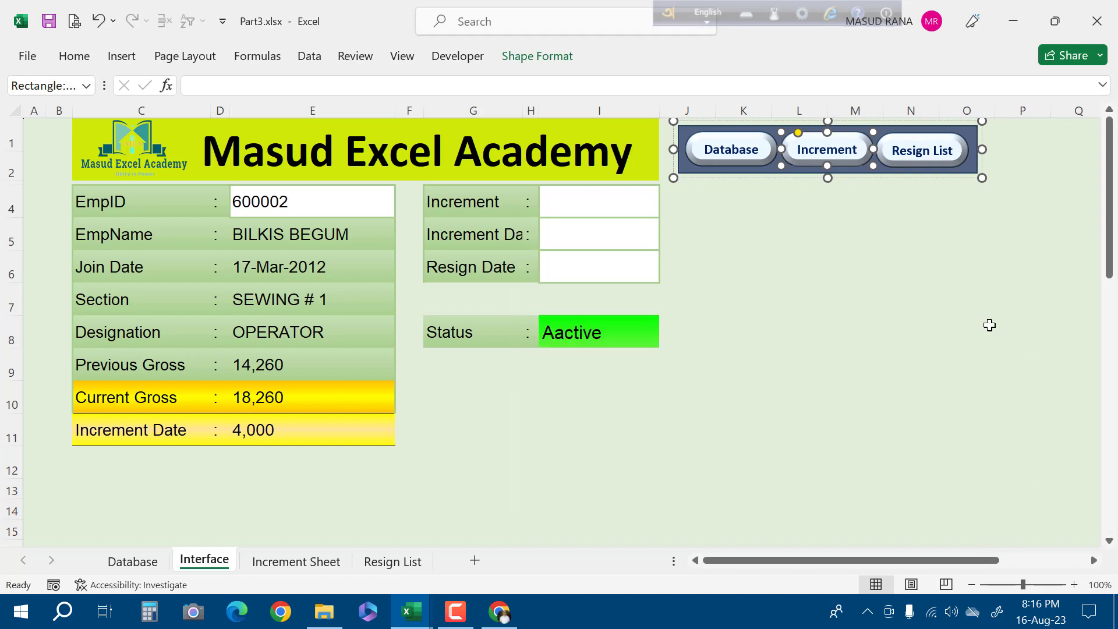
Hyperlink the Resign List button to cell A1 of the Resign List sheet with the ScreenTip "Go to Resign List"
left_click(948, 146)
left_click(947, 139)
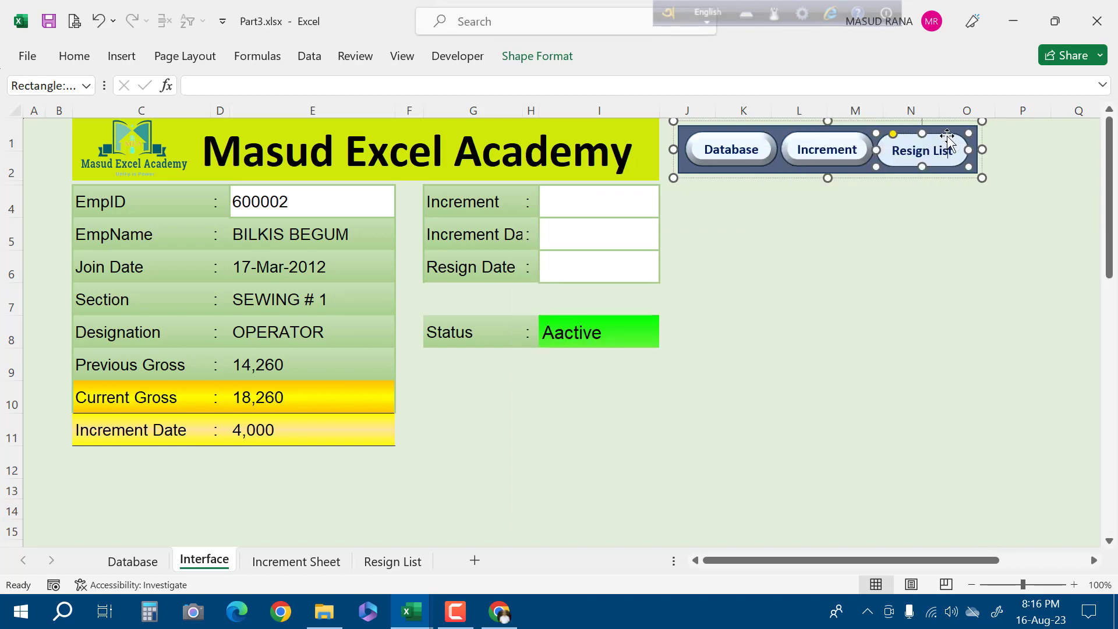
right_click(947, 137)
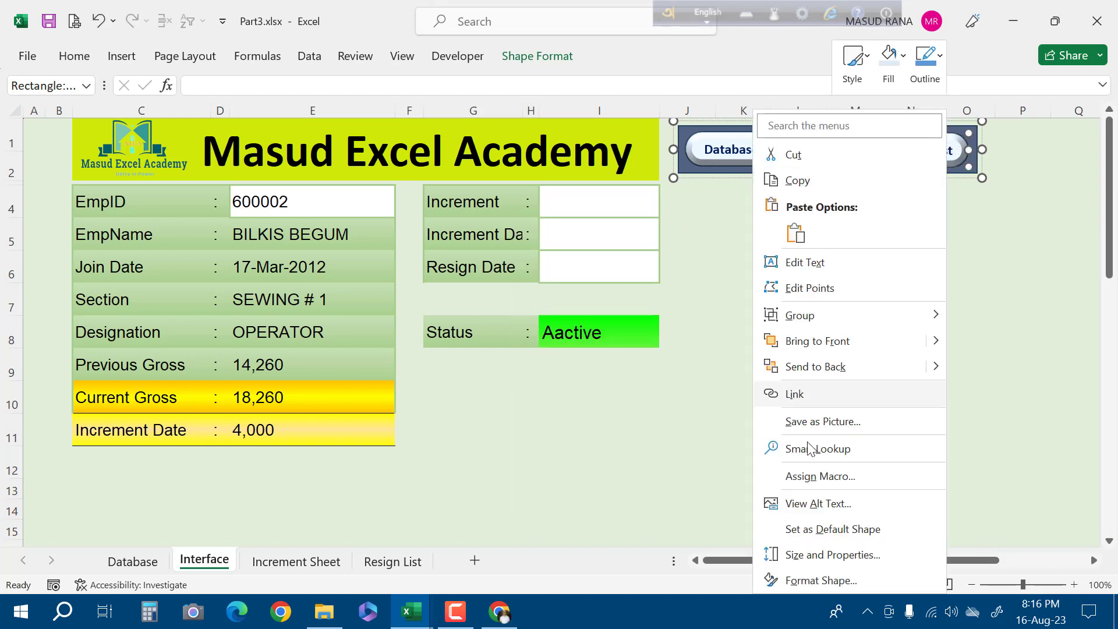
left_click(819, 394)
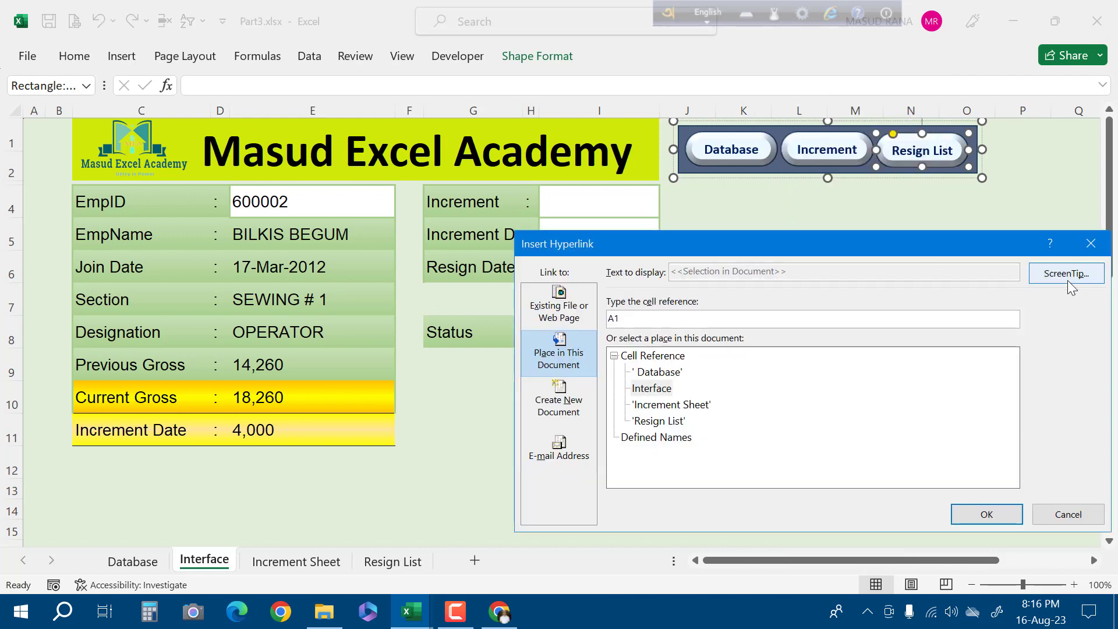
left_click(1085, 275)
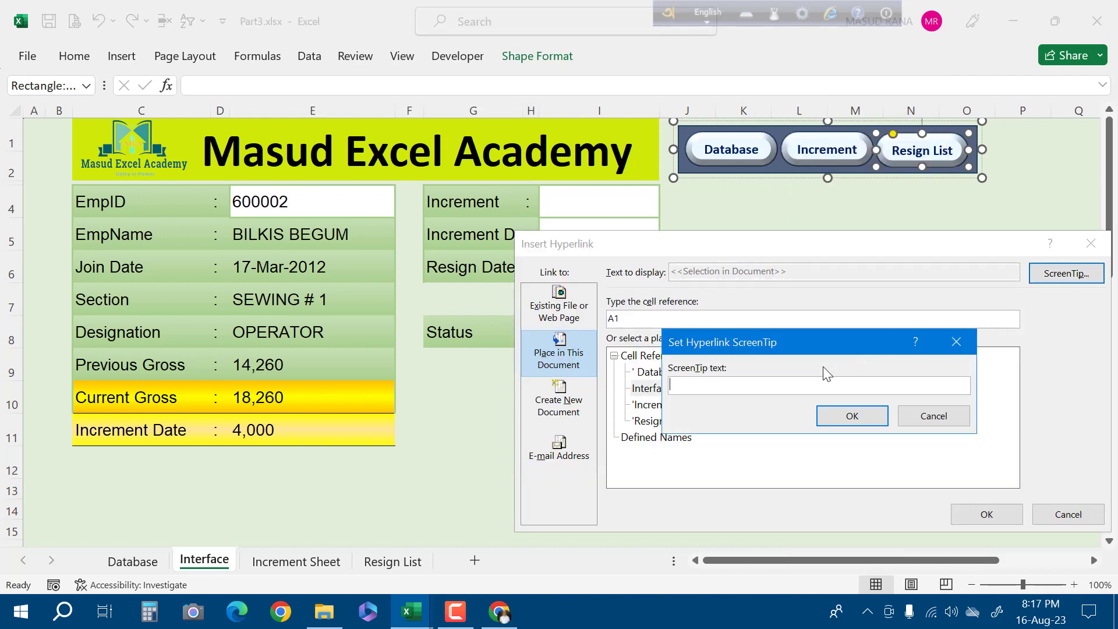
type("Go to Resign Listy")
left_click(850, 416)
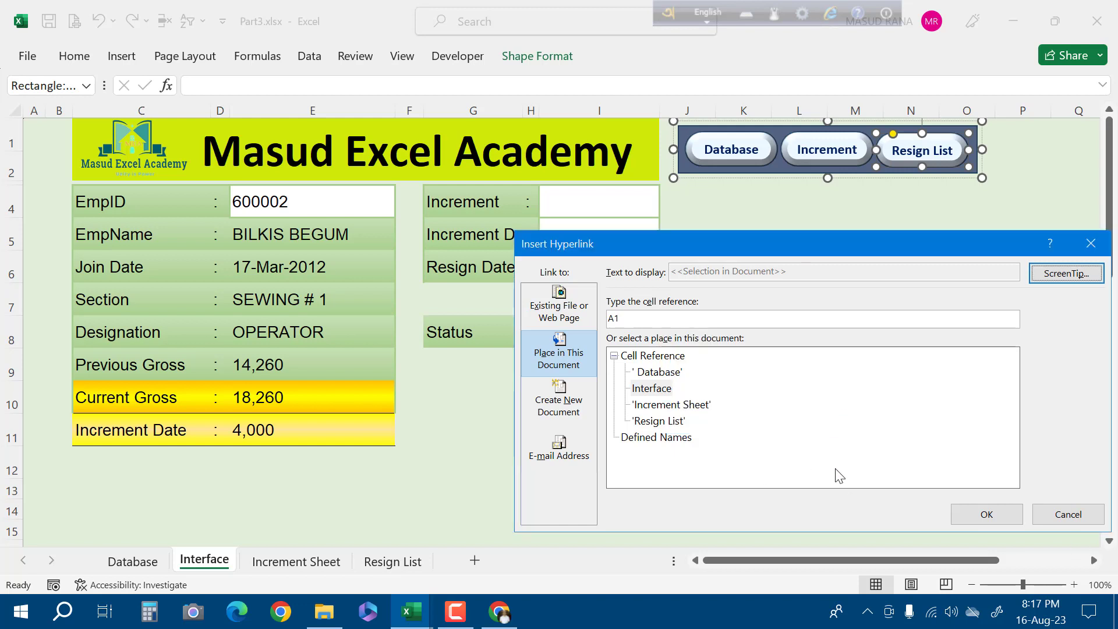
left_click(674, 421)
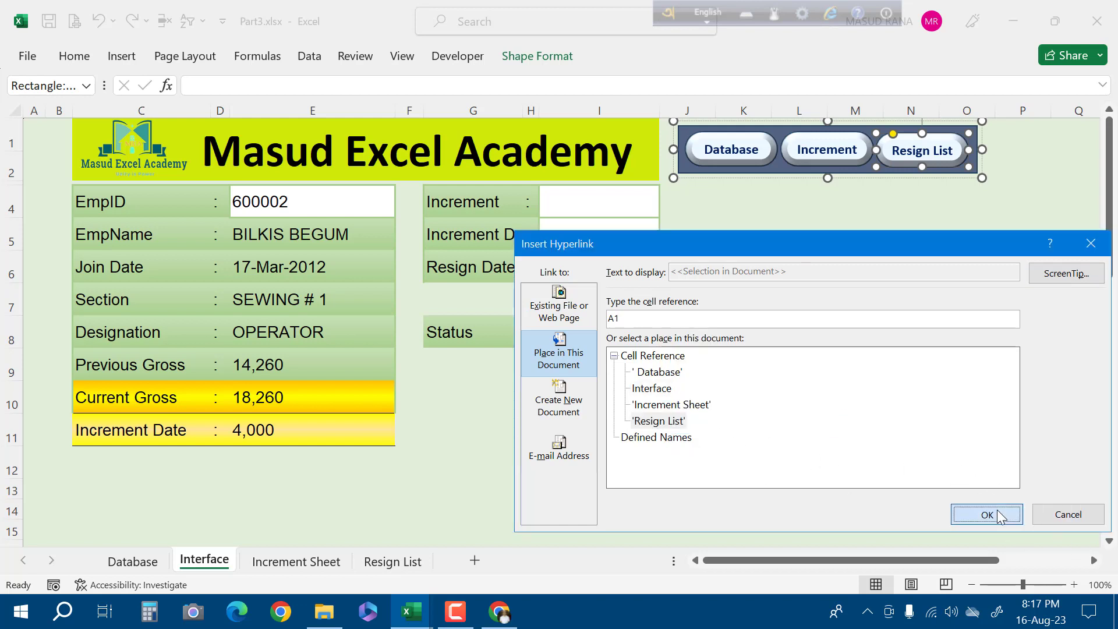
left_click(1000, 516)
Deselect the button and save the workbook
left_click(949, 370)
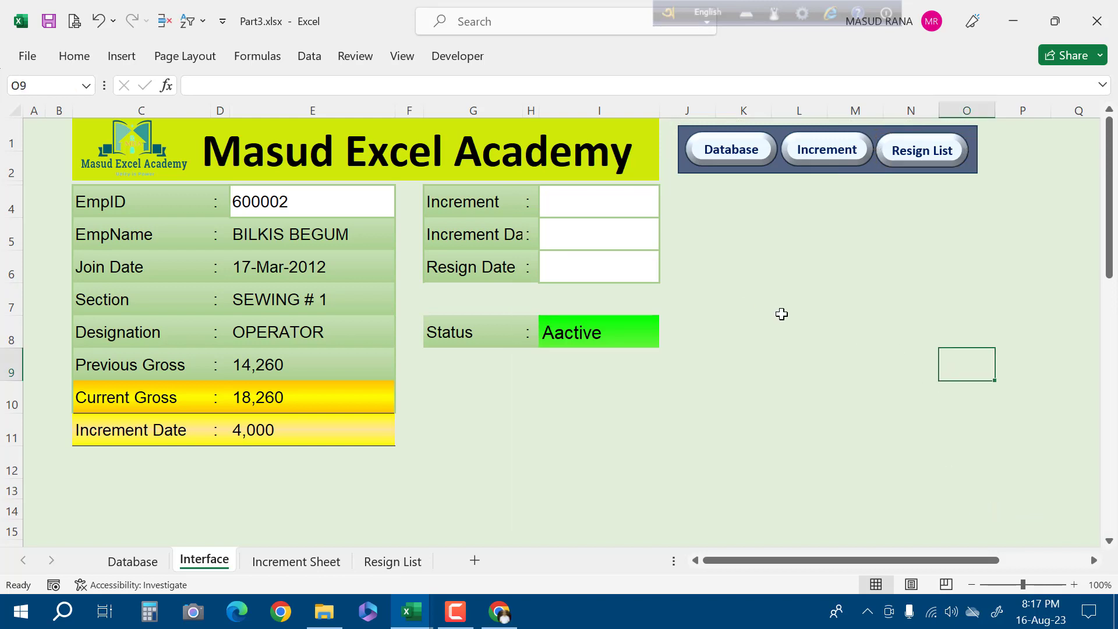
left_click(781, 313)
left_click(48, 21)
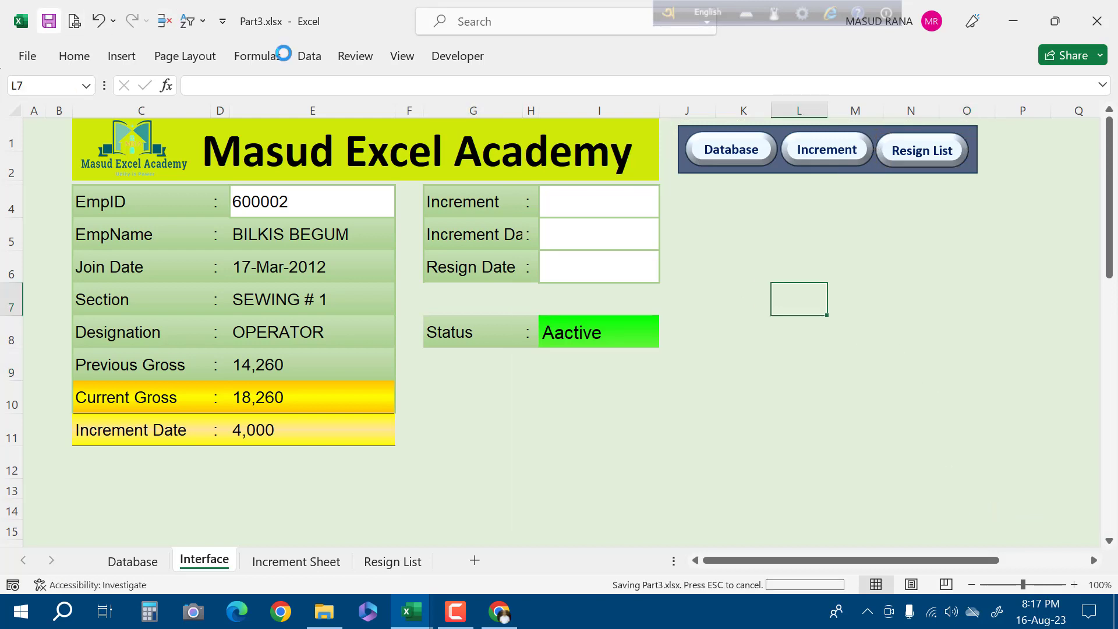
Test the Database, Increment and Resign List links, returning through each sheet's Interface button
left_click(726, 167)
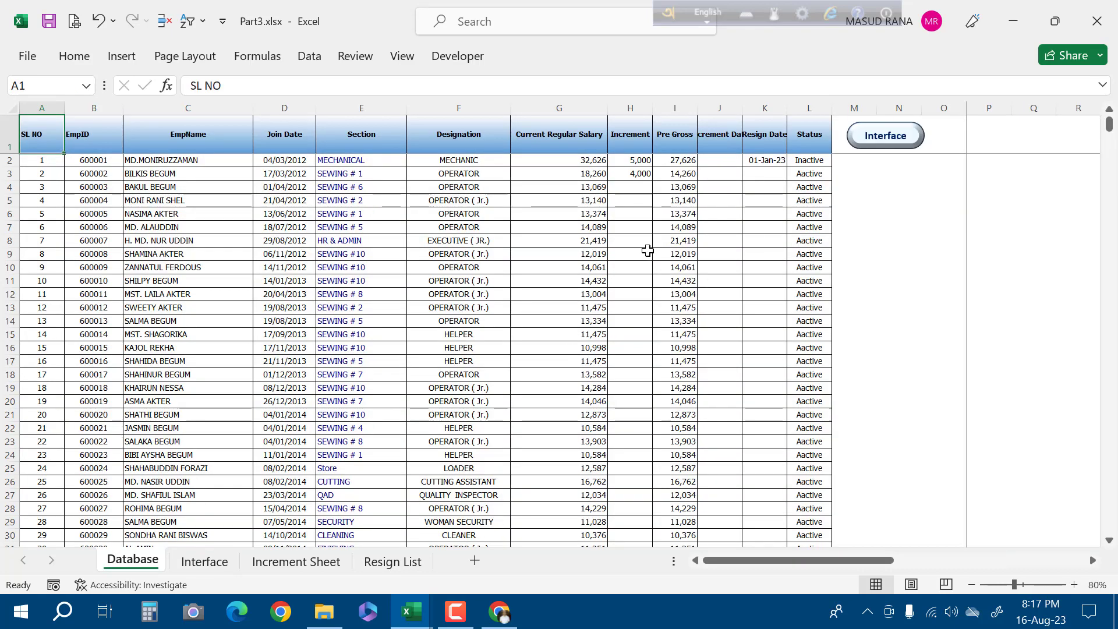
left_click(888, 142)
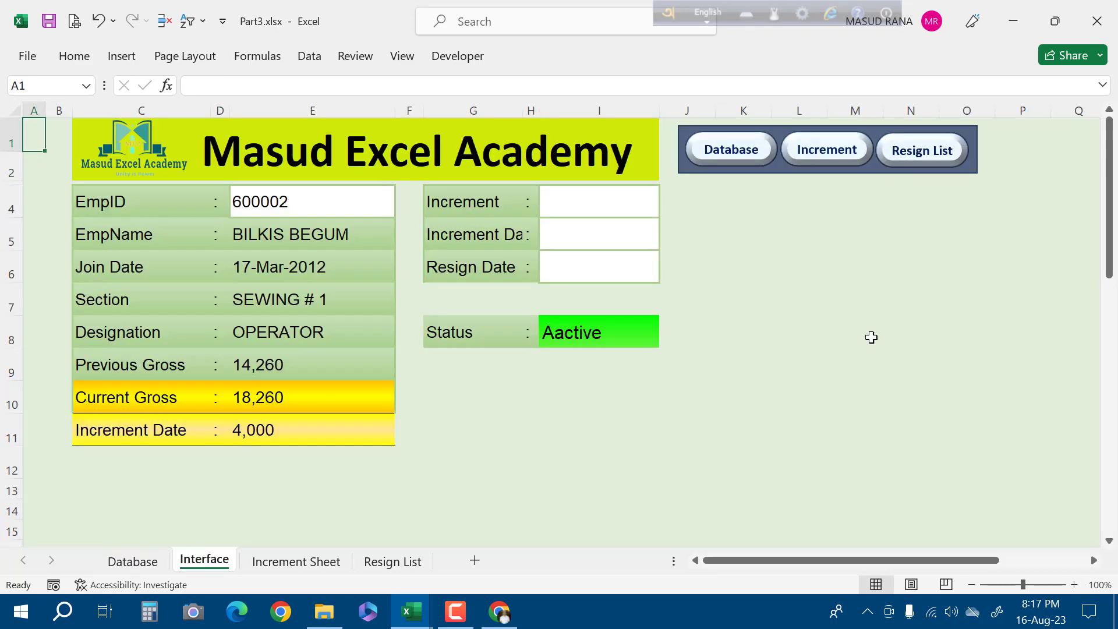
left_click(824, 159)
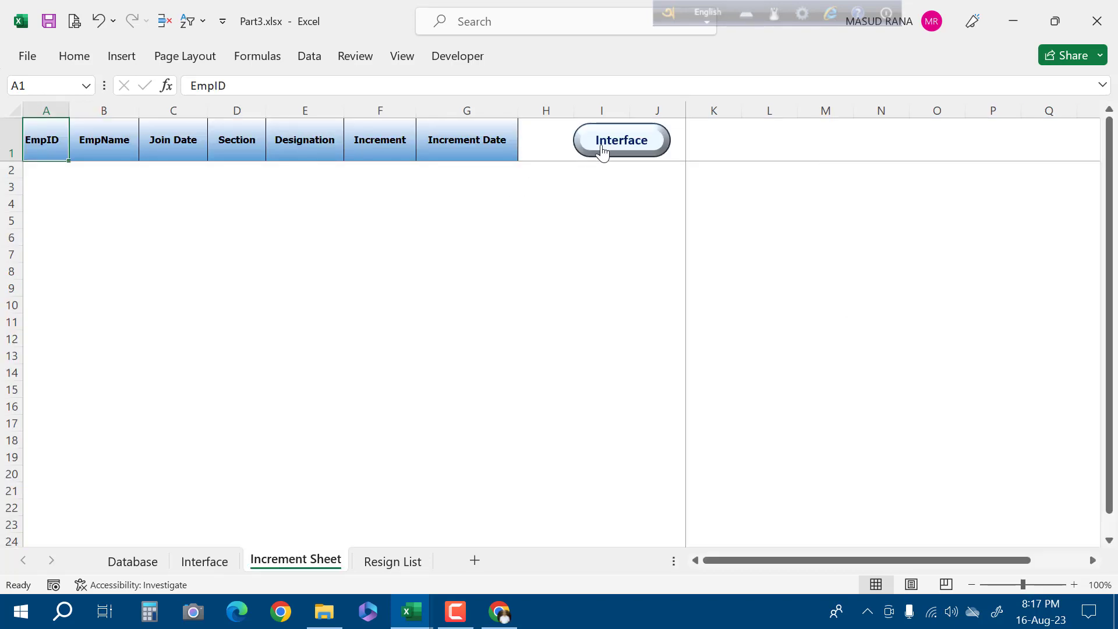
left_click(603, 149)
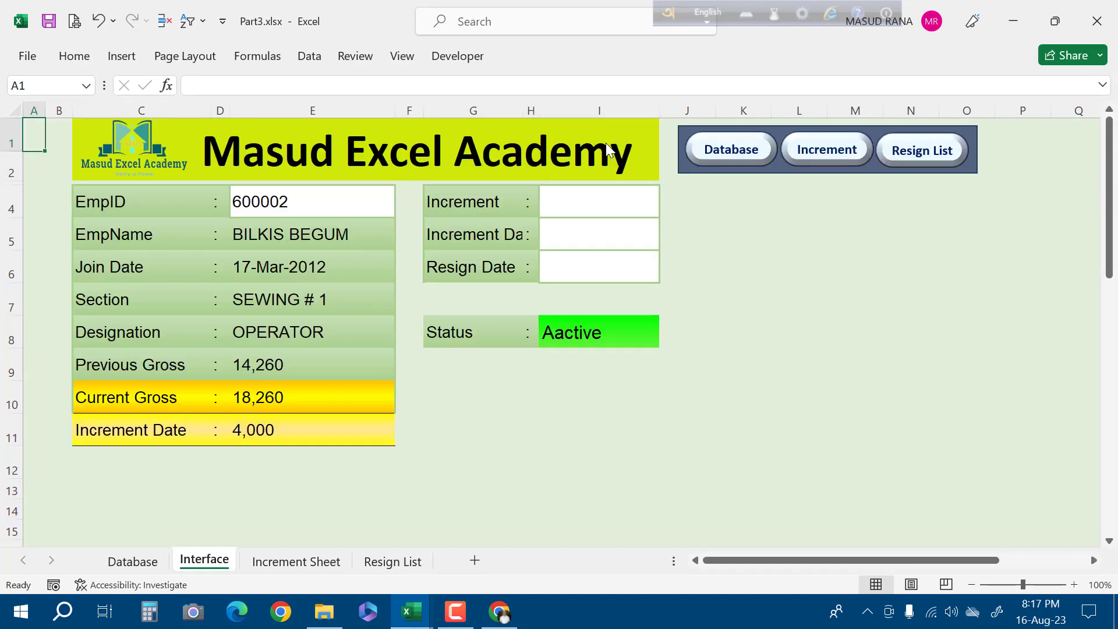
left_click(921, 158)
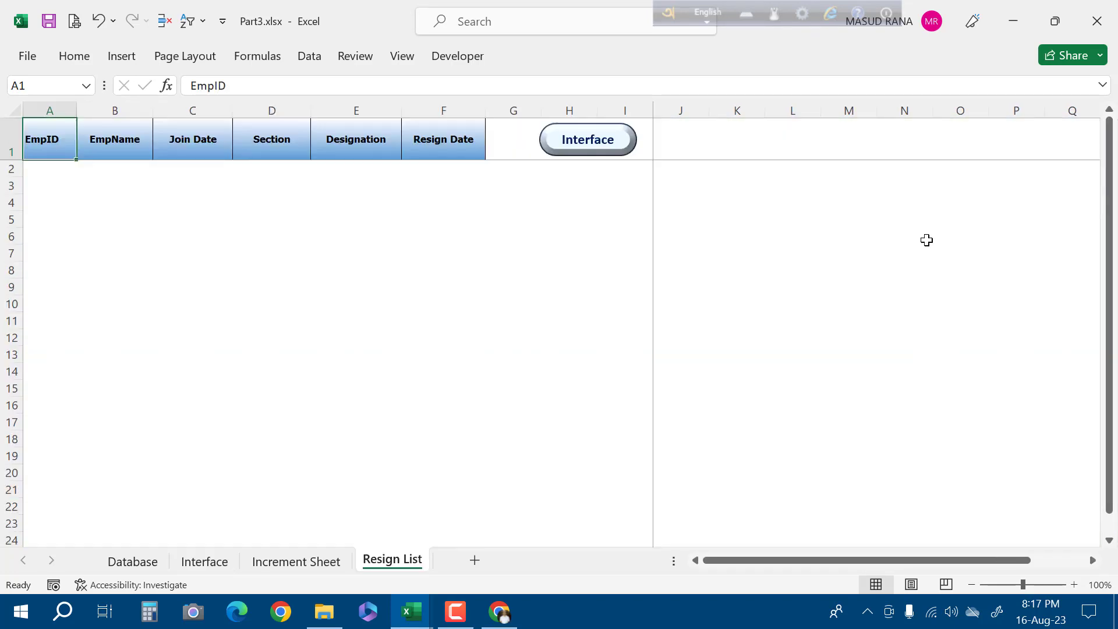
left_click(598, 148)
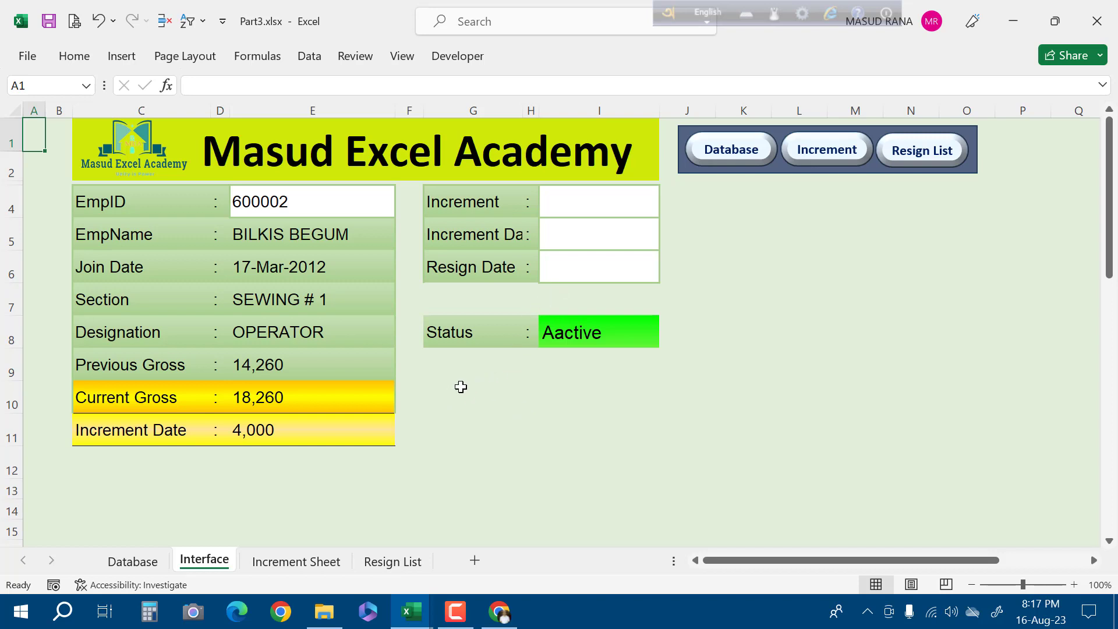
Merge and center cells G10:I10 on the Interface sheet and make rows 10 and 11 slightly taller
left_click_drag(460, 387, 645, 393)
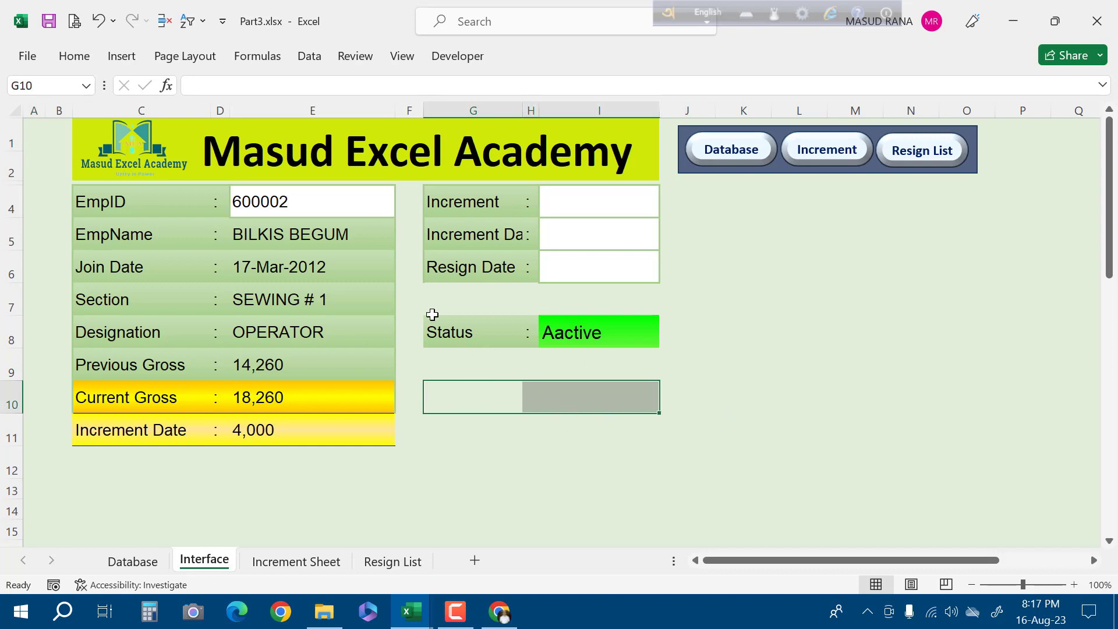
left_click(75, 62)
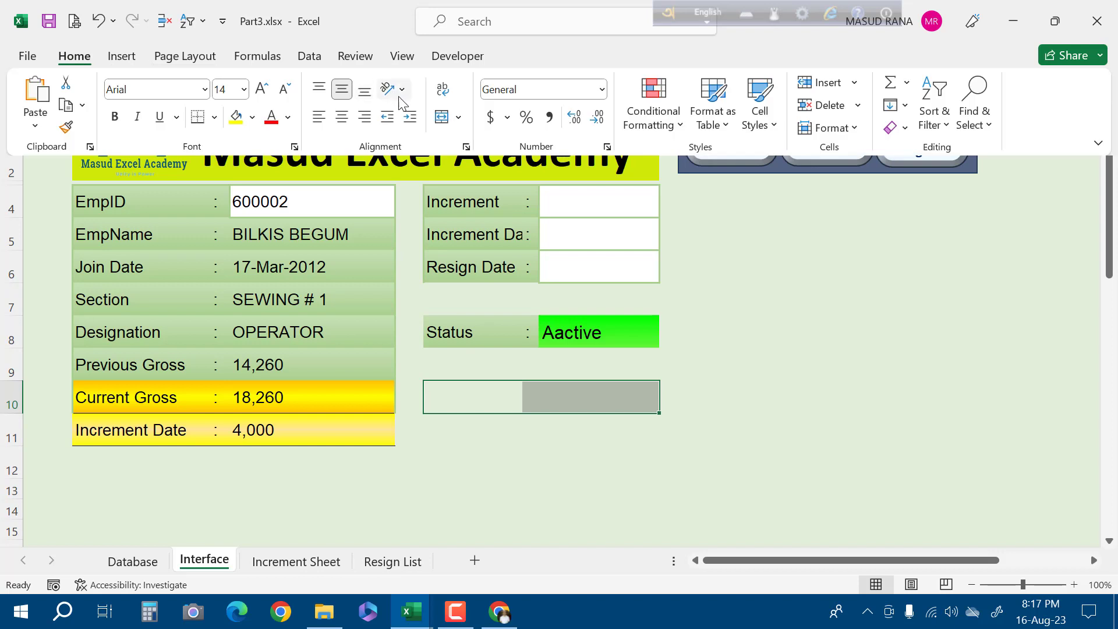
left_click(441, 118)
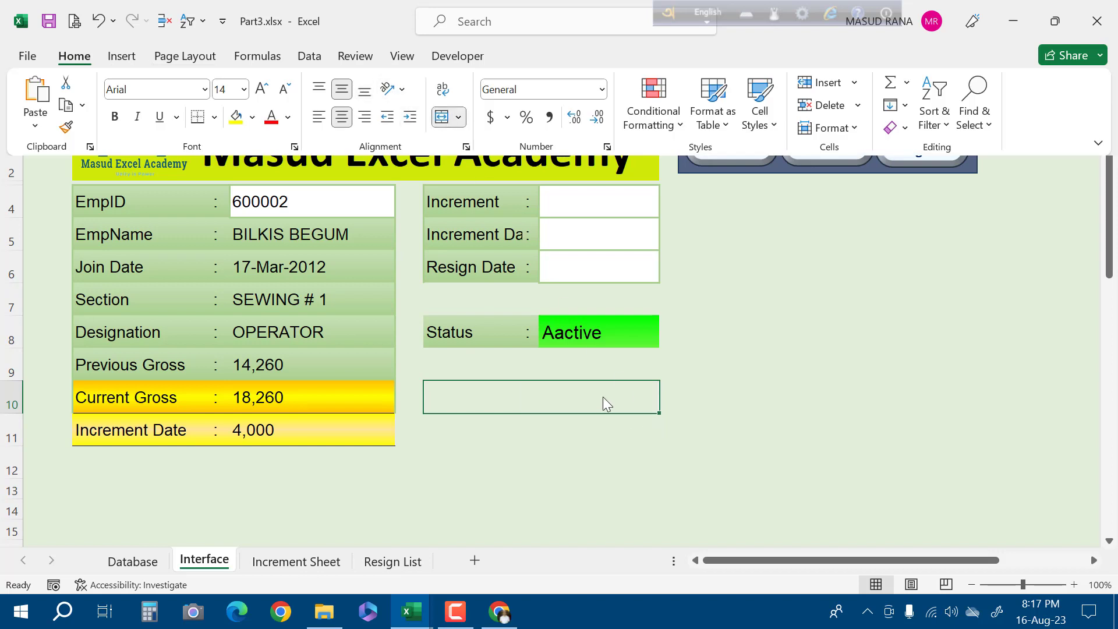
left_click_drag(659, 413, 656, 436)
left_click(798, 382)
left_click_drag(607, 400, 606, 421)
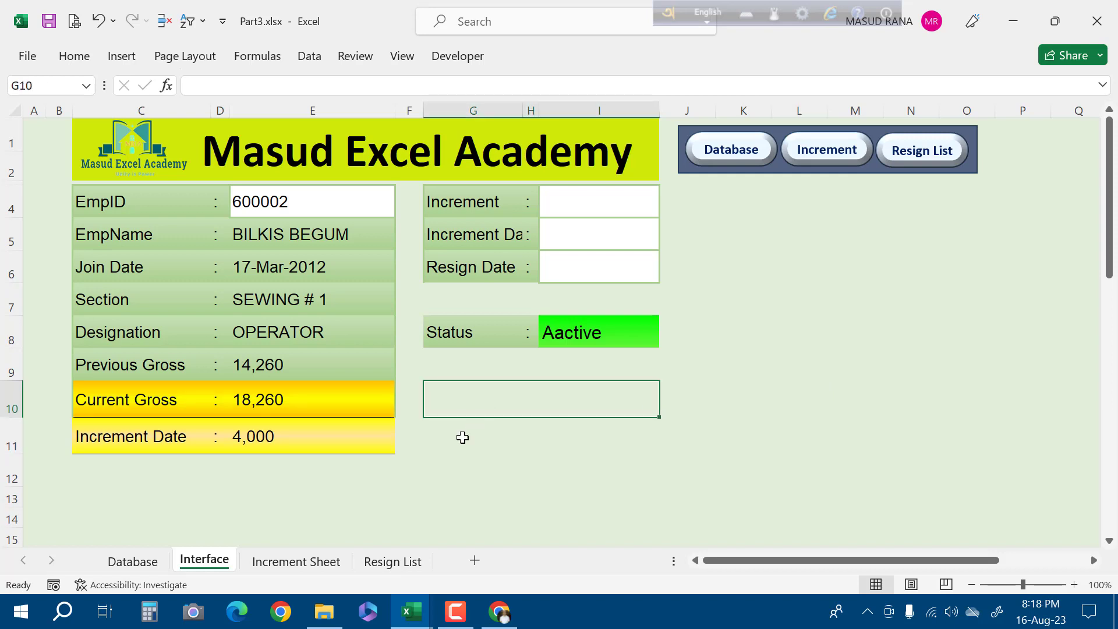
Widen column G so the Increment Date label fits fully in its cell
left_click(480, 441)
left_click(496, 404)
left_click(553, 204)
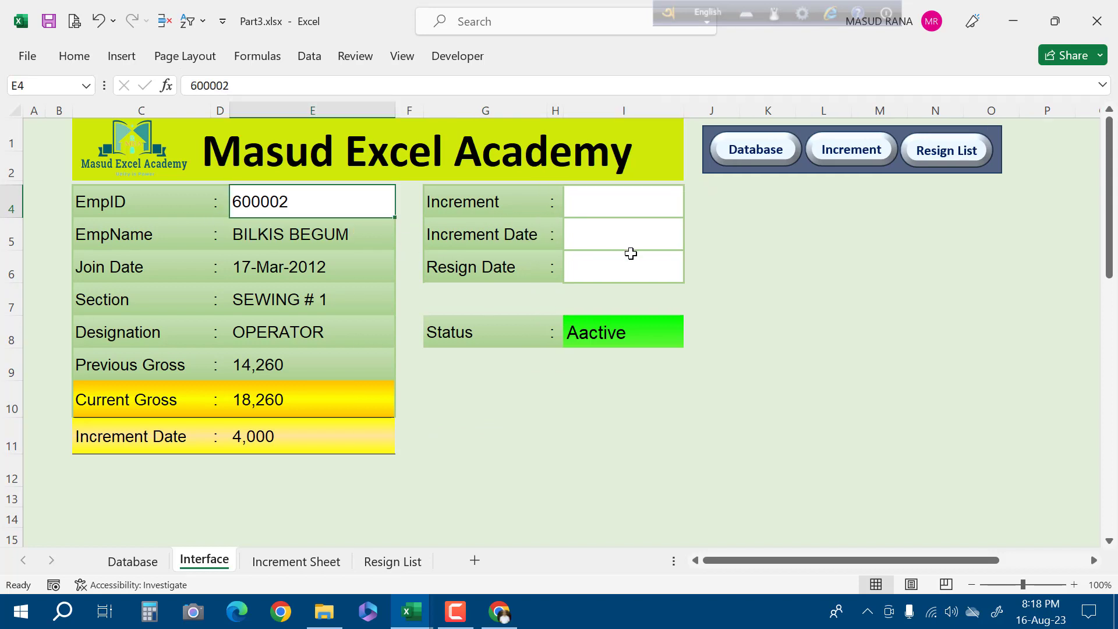
Start a formula in merged cell G10 that returns blank when EmpID is empty: =if(and(E4=""),"",
left_click(512, 386)
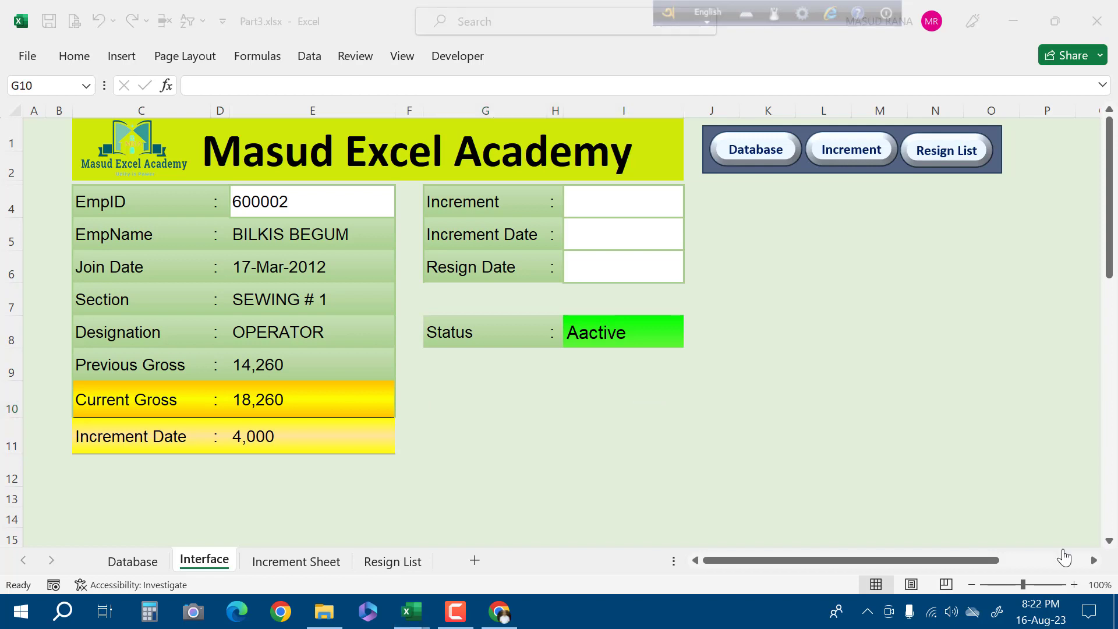
left_click(479, 386)
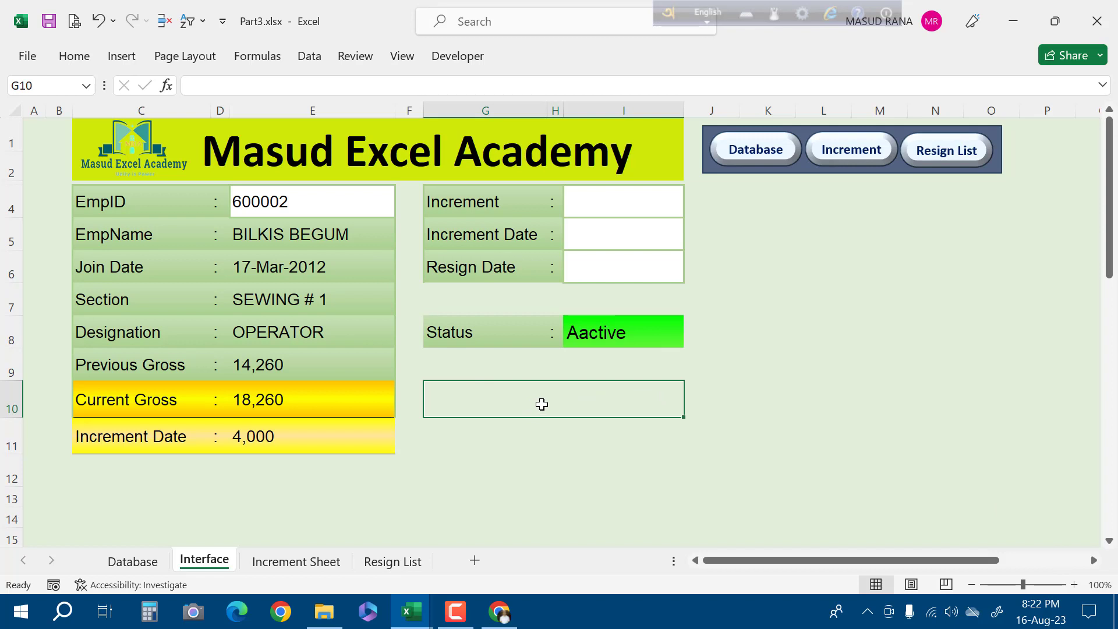
type("=if")
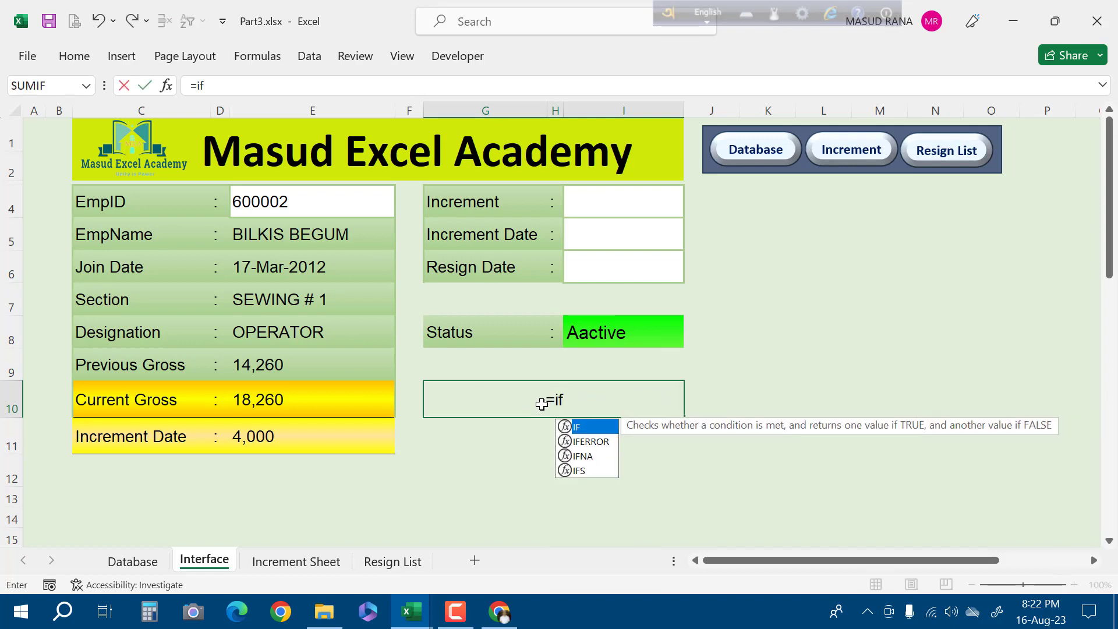
type("(ad")
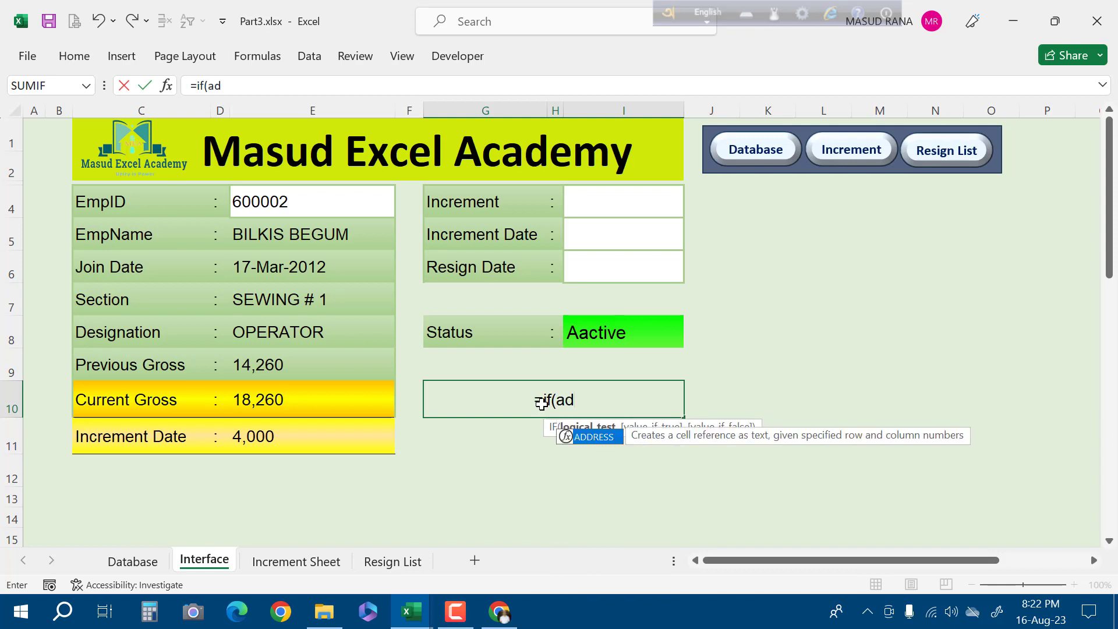
key("BackSpace")
type("nd")
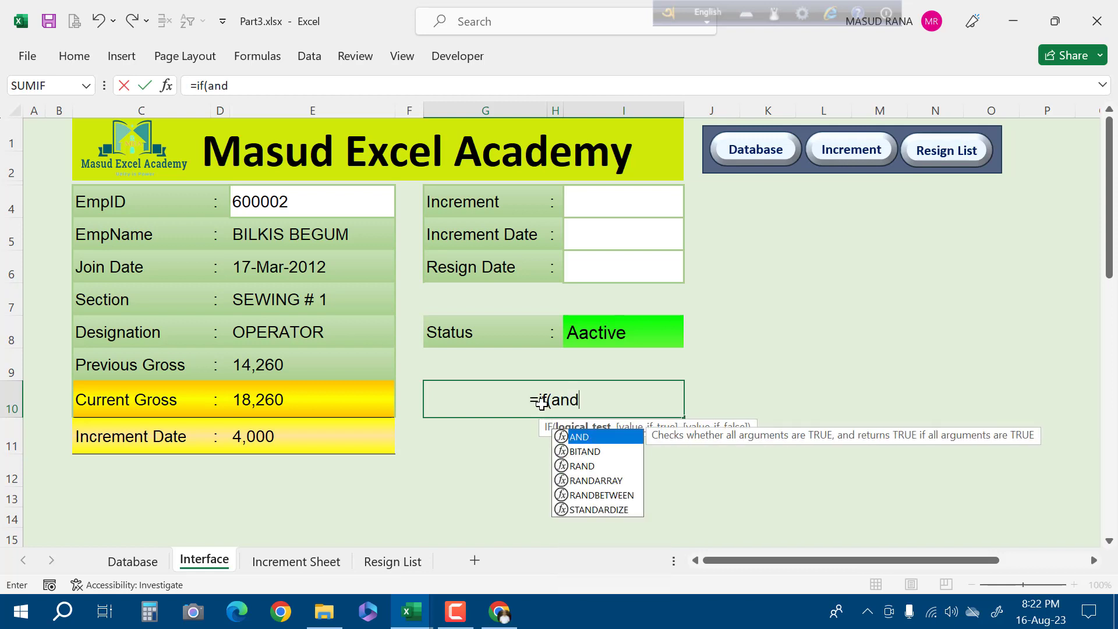
type("(")
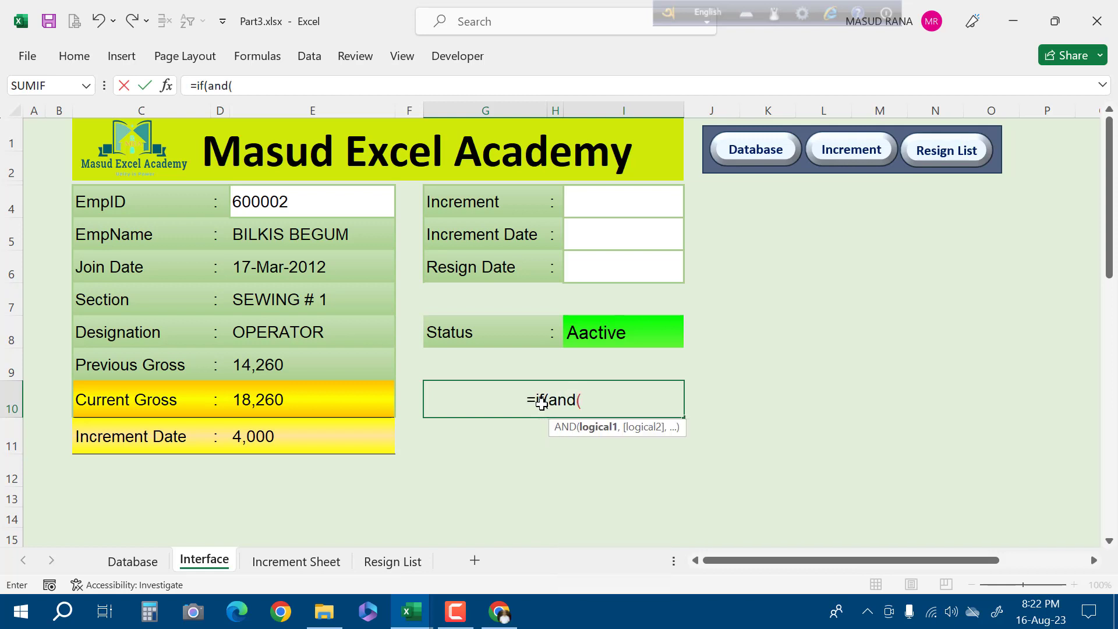
left_click(320, 201)
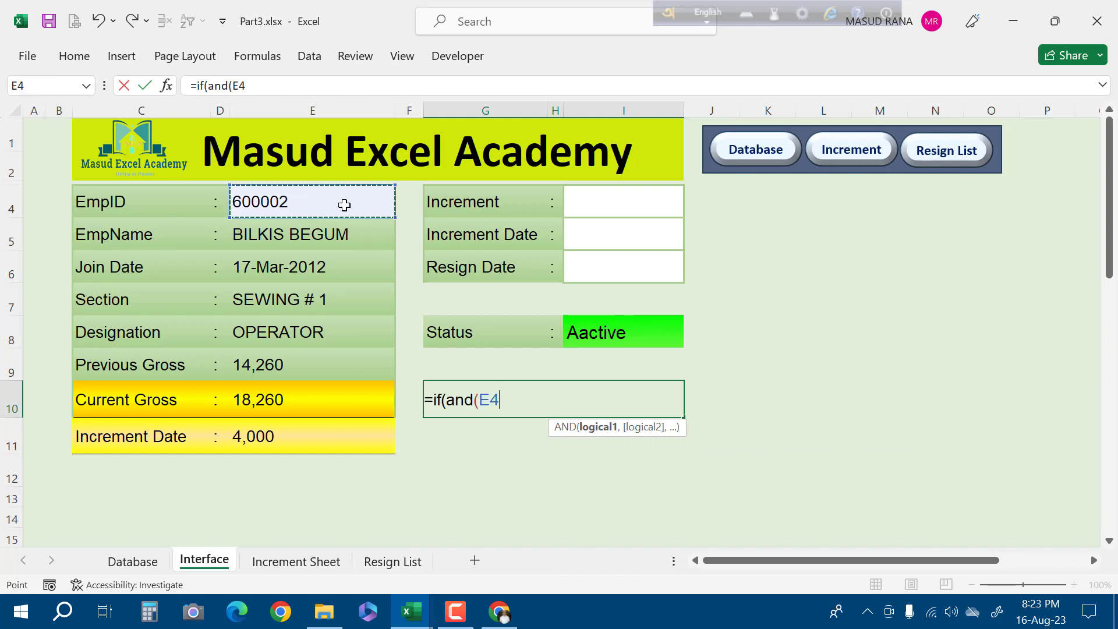
type("=")
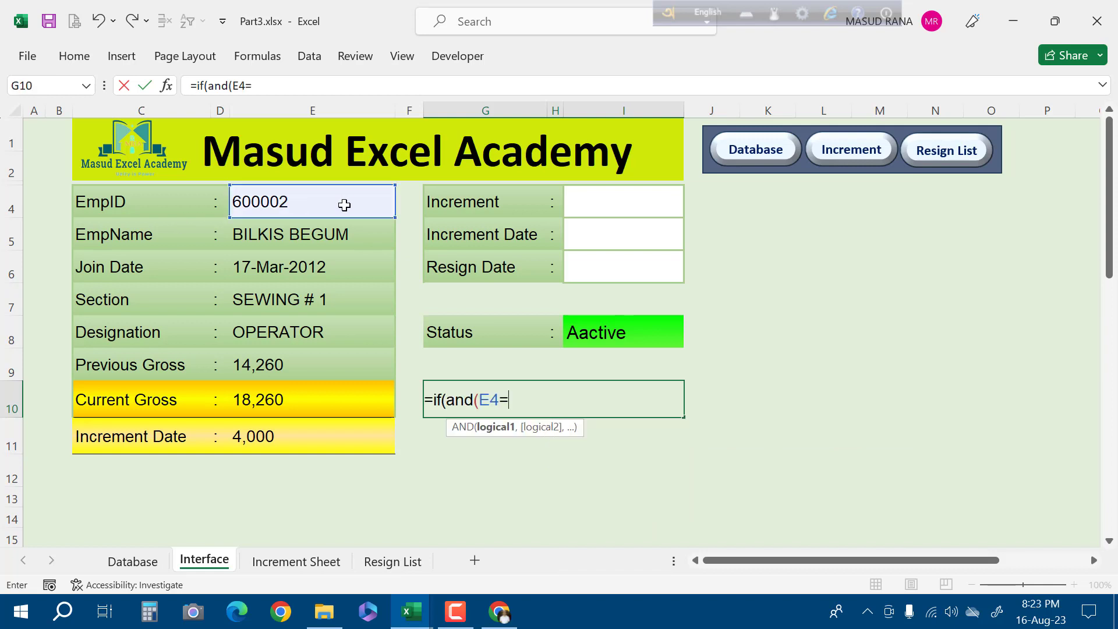
type("\"\"),")
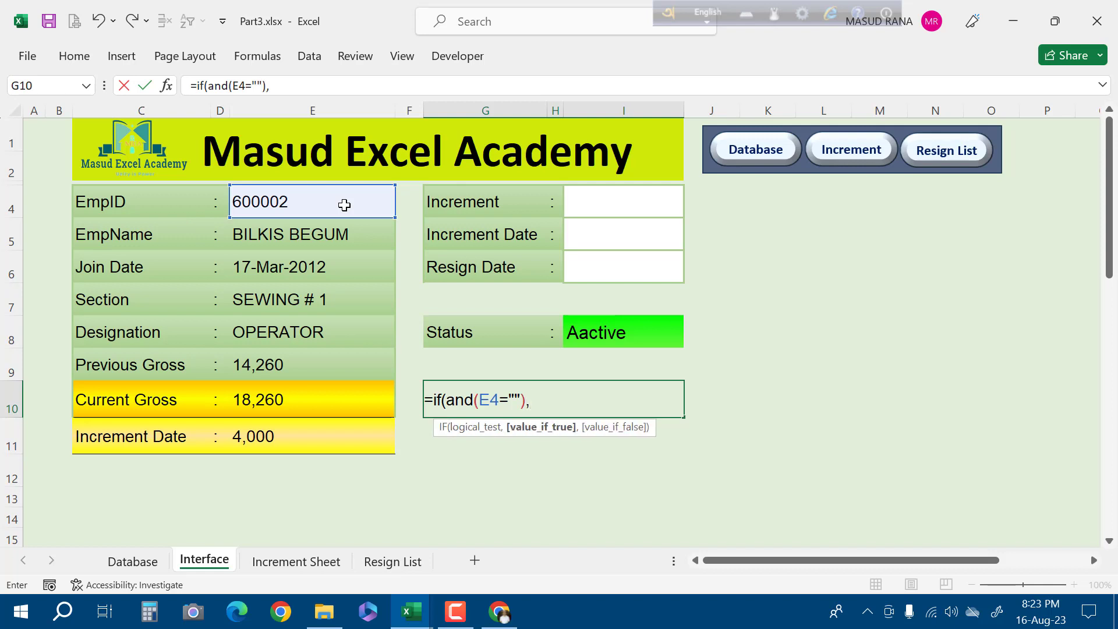
type("\"\",")
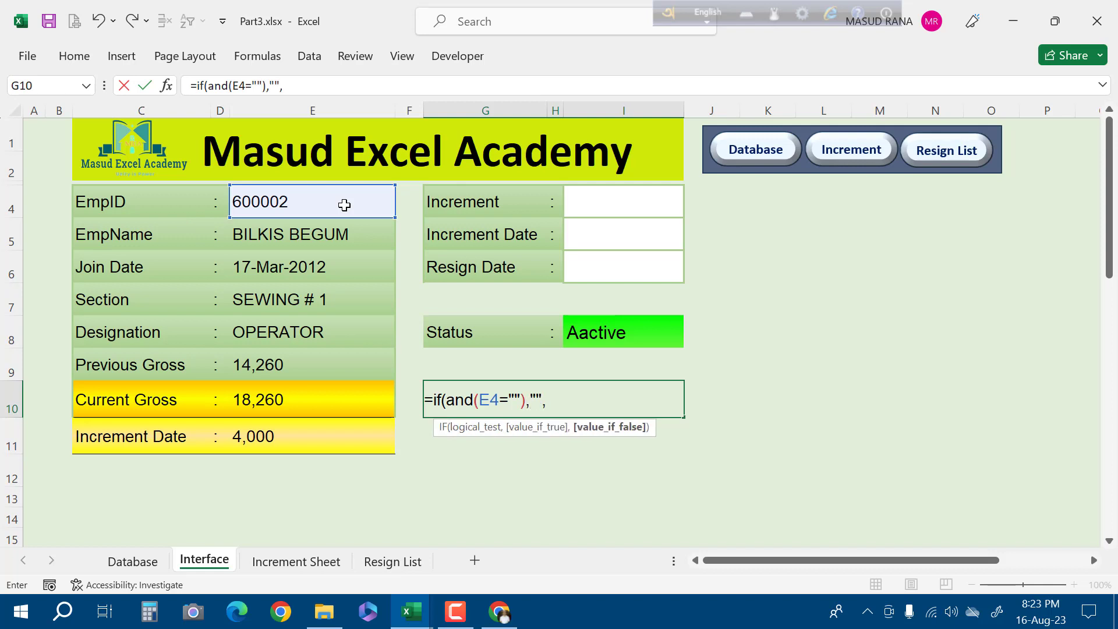
Extend the G10 formula with a nested IF(AND()) that returns blank when the Increment Date cell I5 is empty
type("ifand")
key("BackSpace")
key("BackSpace")
type("(and")
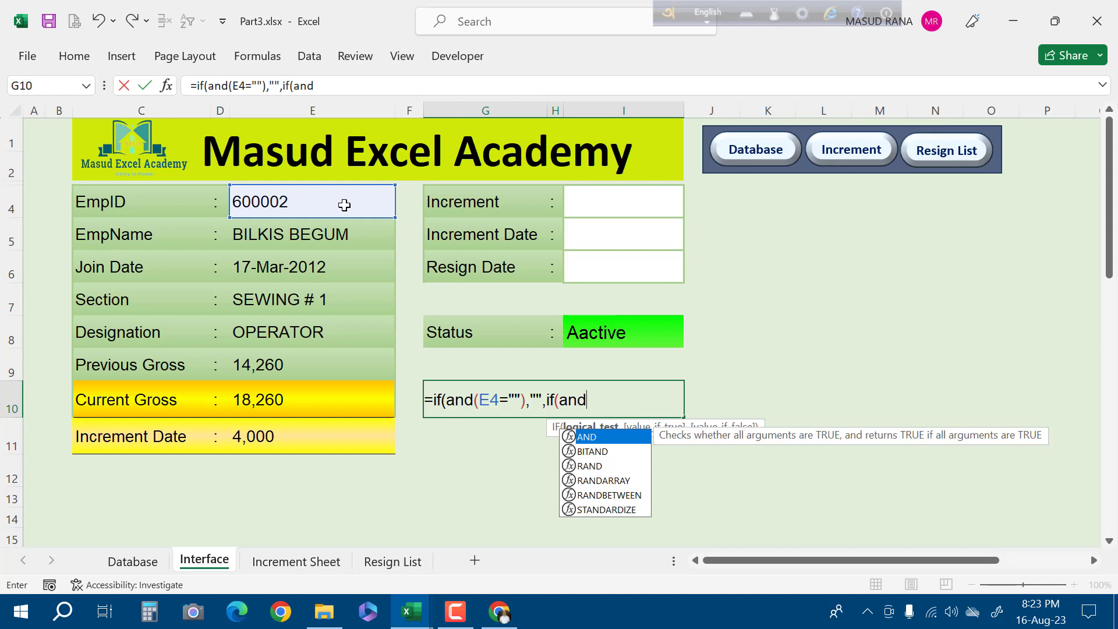
type("(")
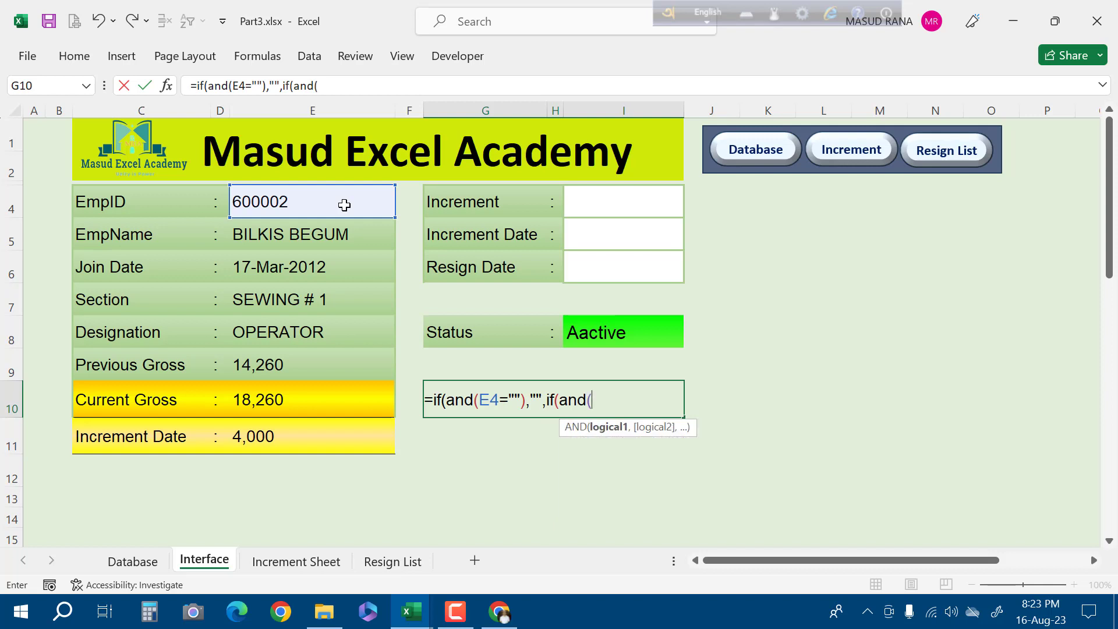
left_click(604, 239)
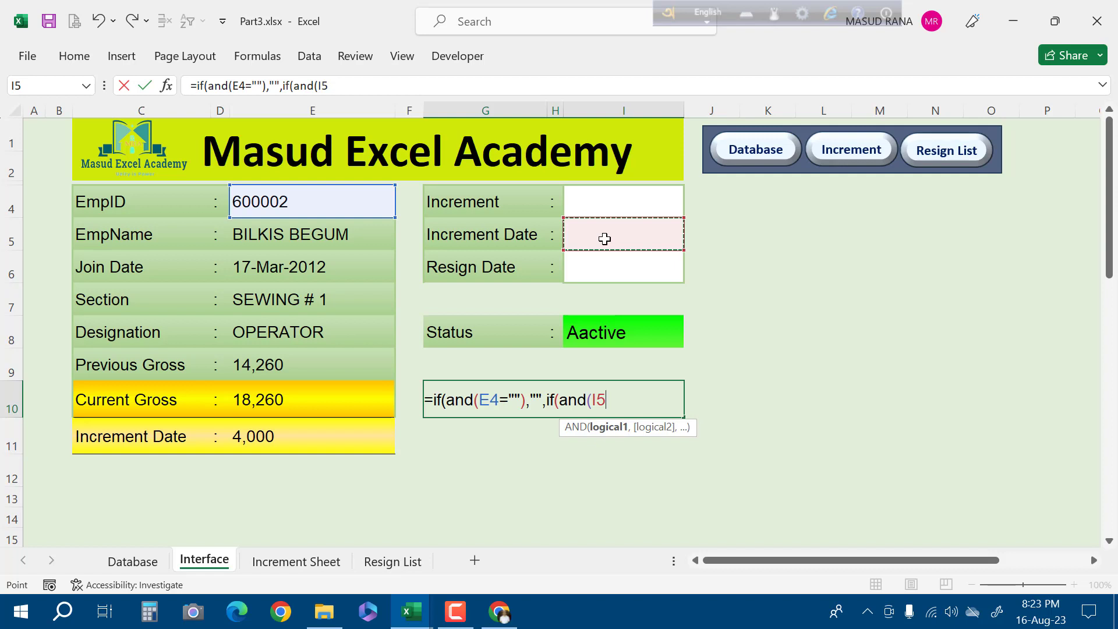
type("=")
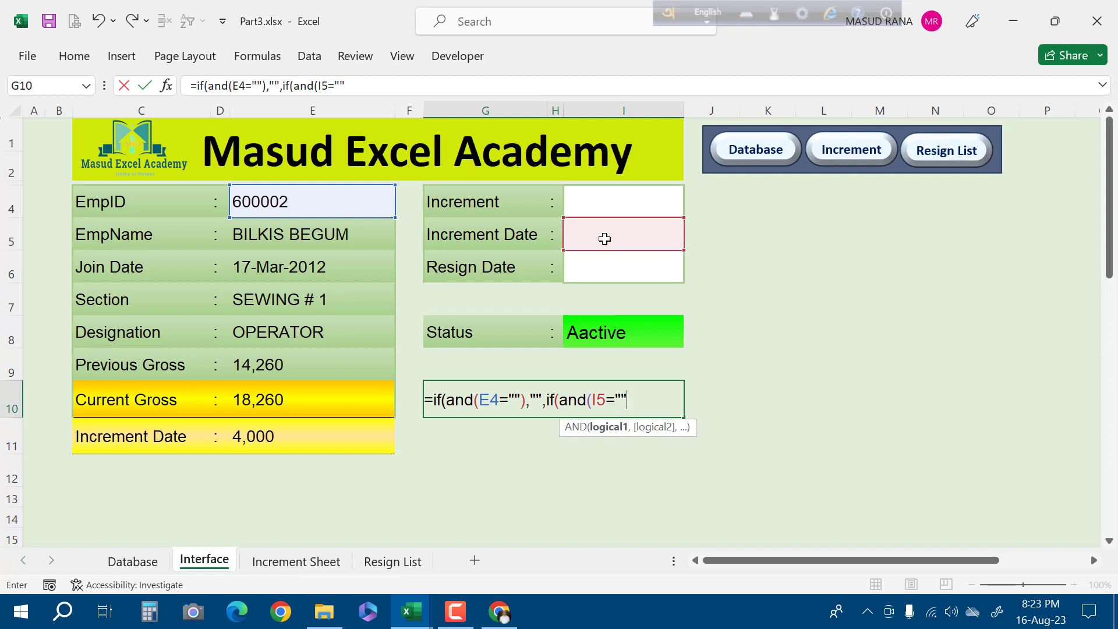
type("\"\"),")
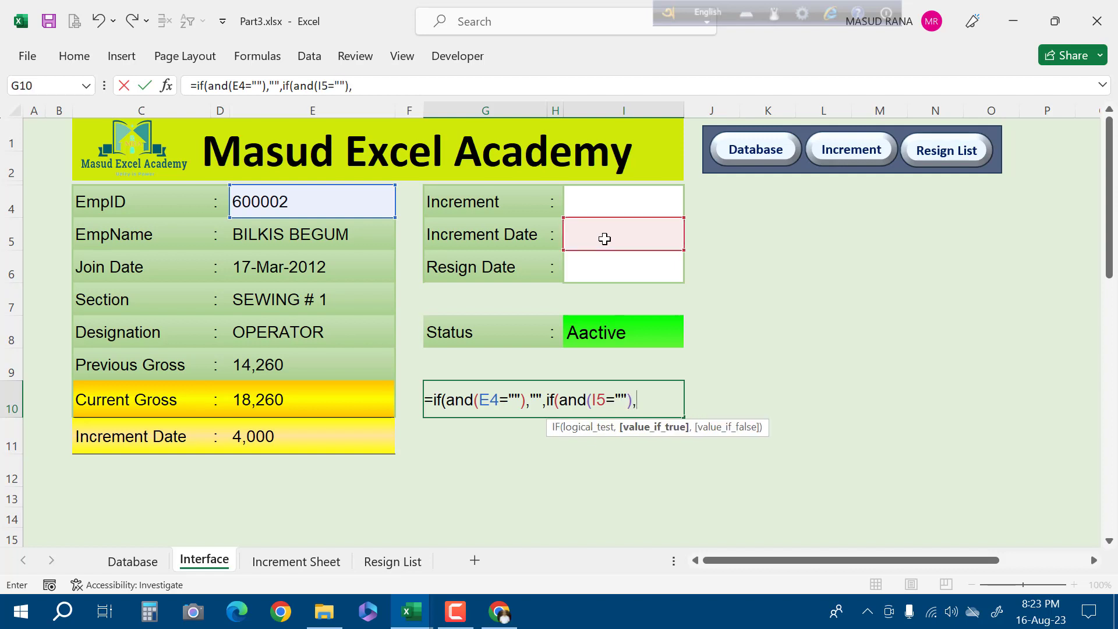
type("\"\",")
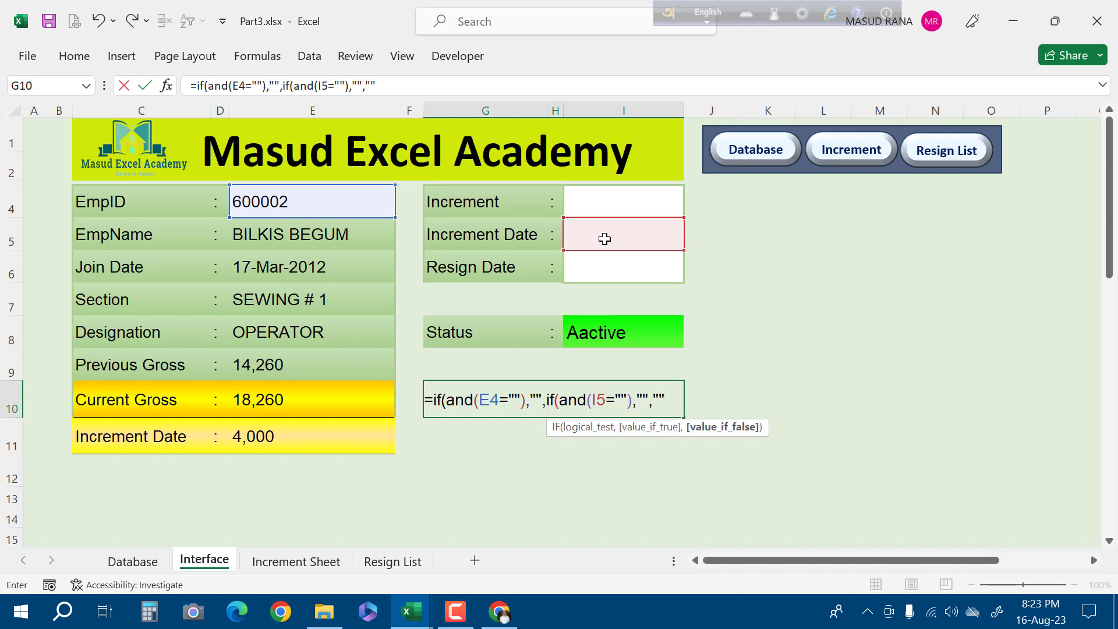
Make the nested IF return "Increment Update" when its test is false, and finish the G10 formula with the suggested parenthesis correction
left_click(661, 397)
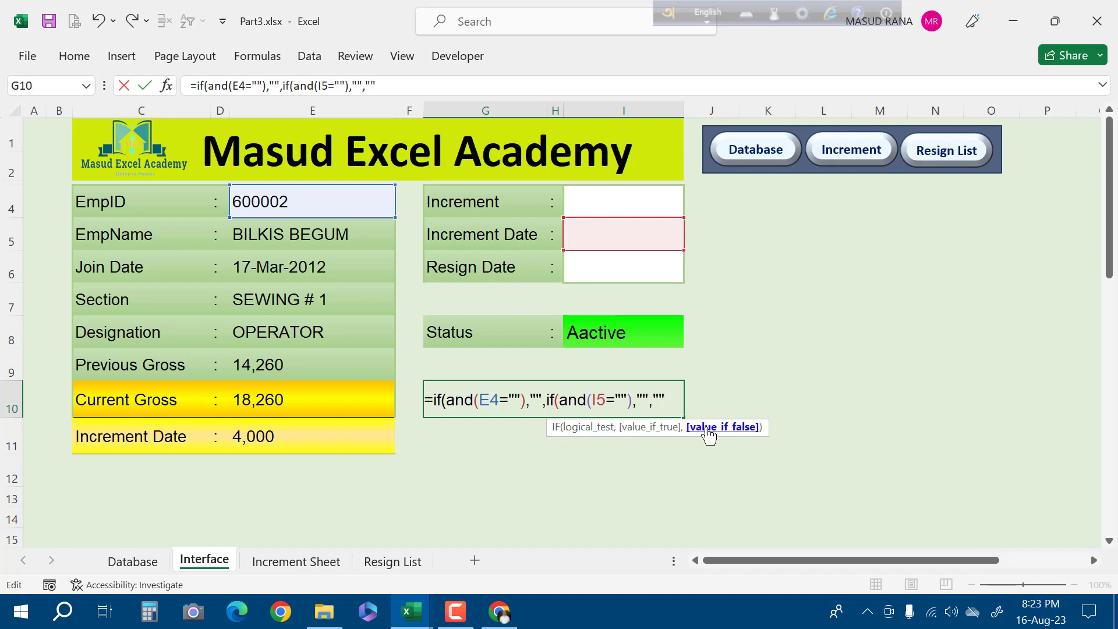
type("Increment")
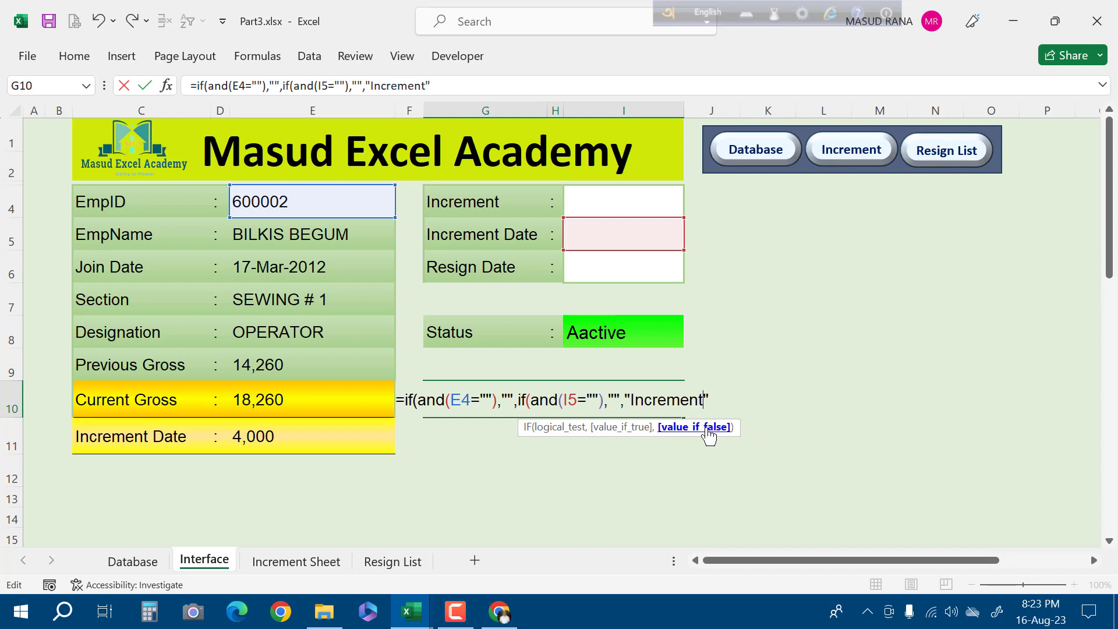
type(" Updat")
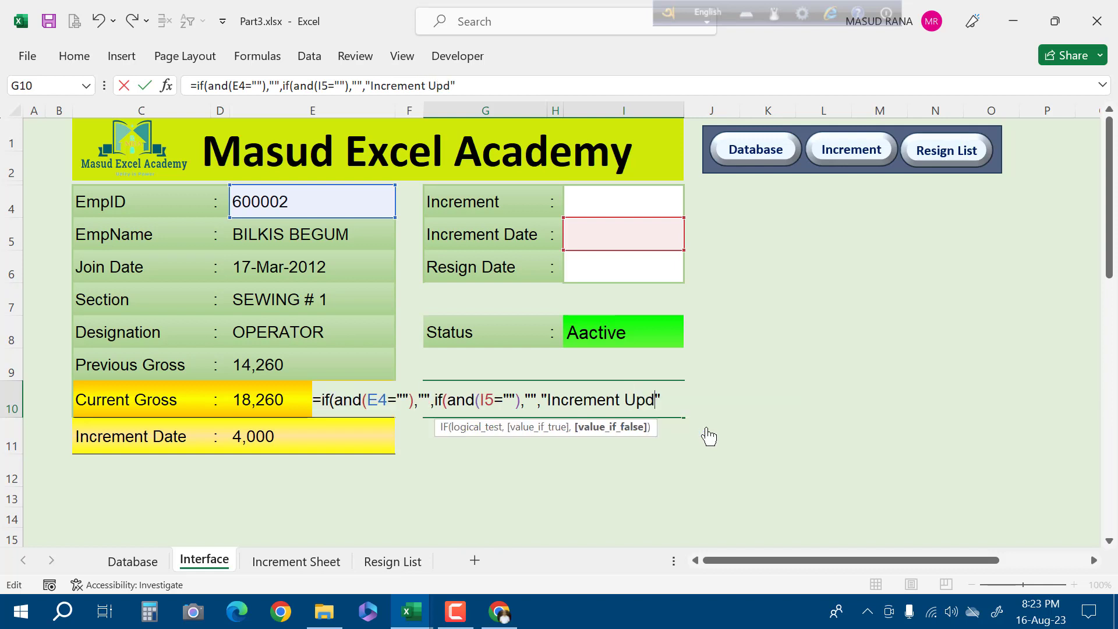
type("e\")")
key("Return")
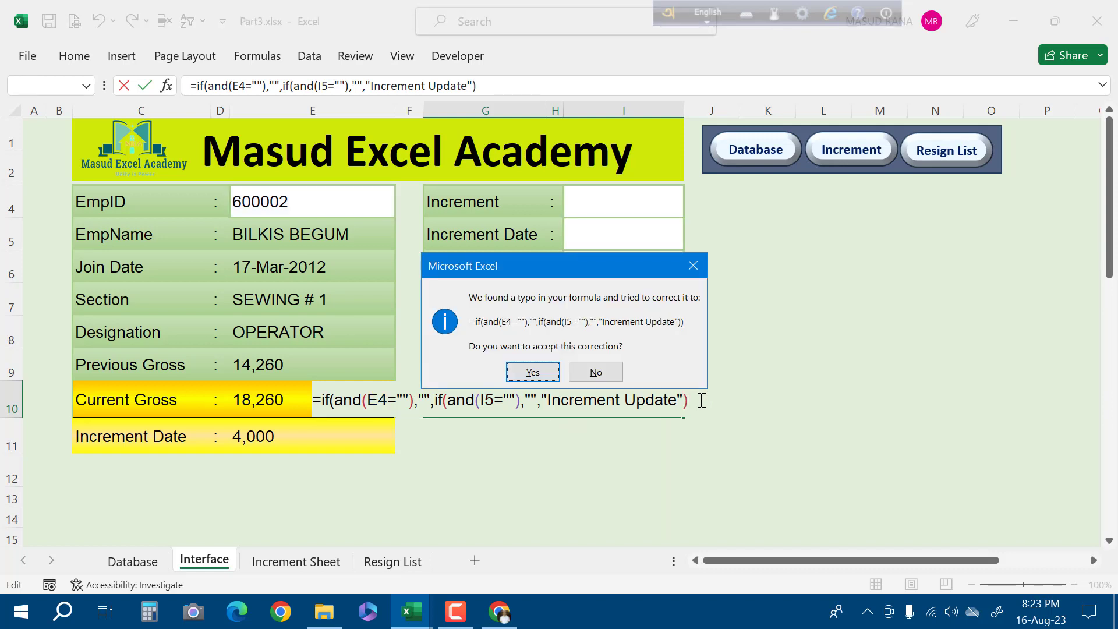
key("Return")
Copy the formula text from merged cell G10 and enter it unchanged in merged cell G11
left_click(497, 399)
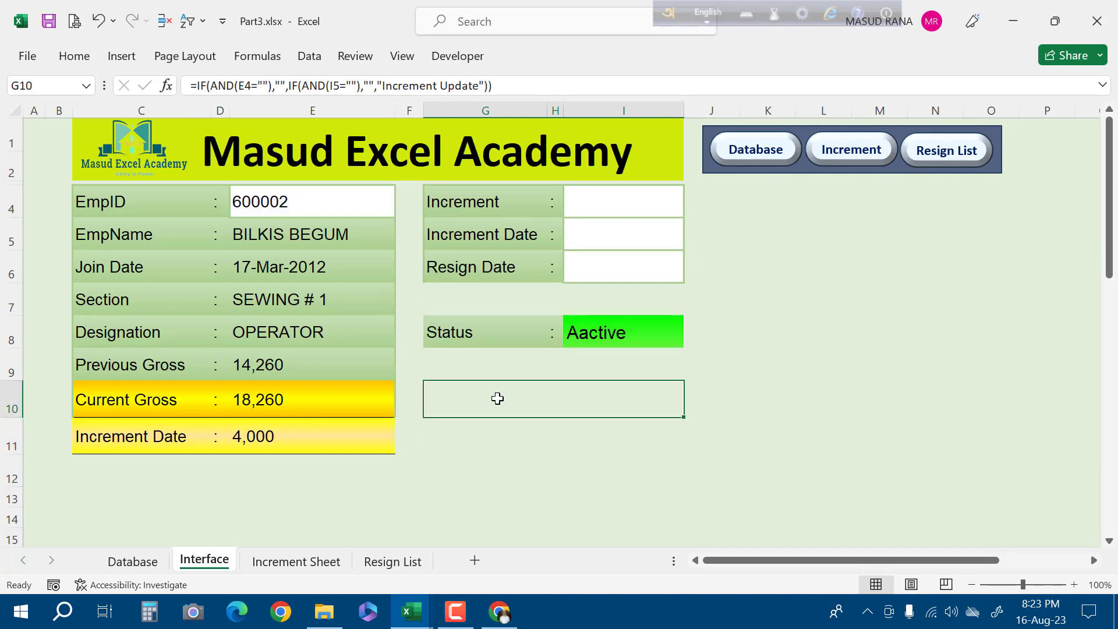
triple_click(505, 82)
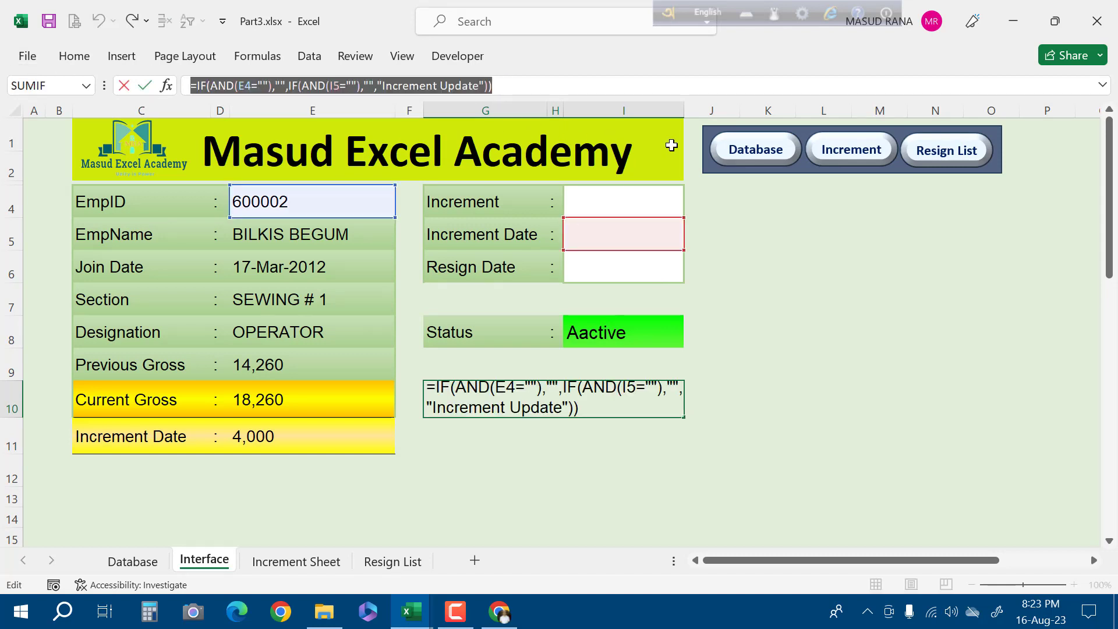
key("ctrl+x")
key("Return")
key("ctrl+v")
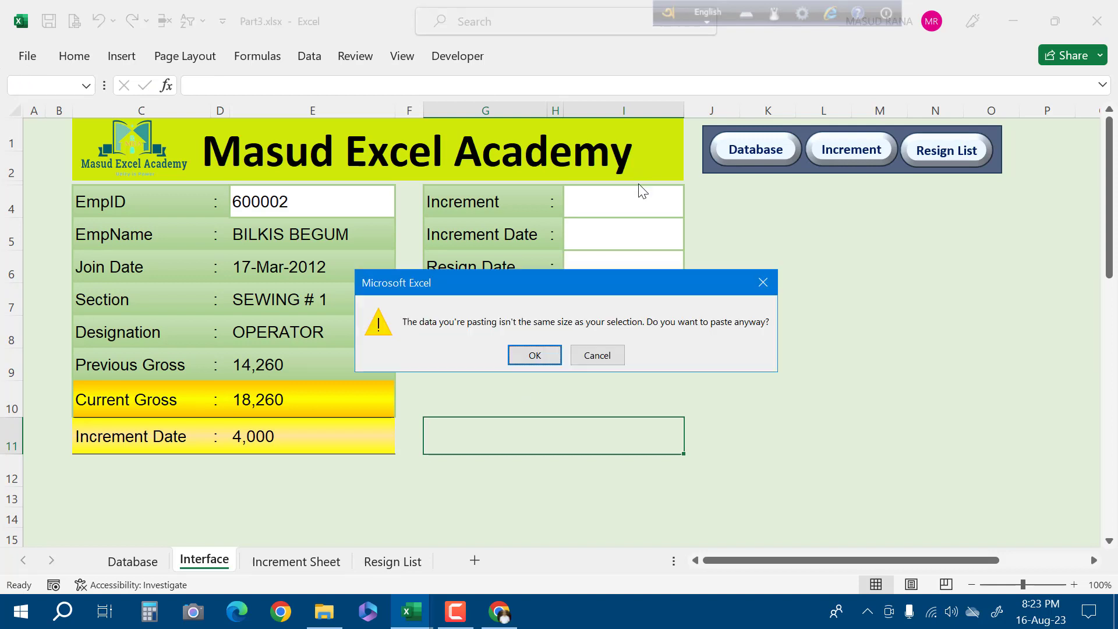
left_click(542, 356)
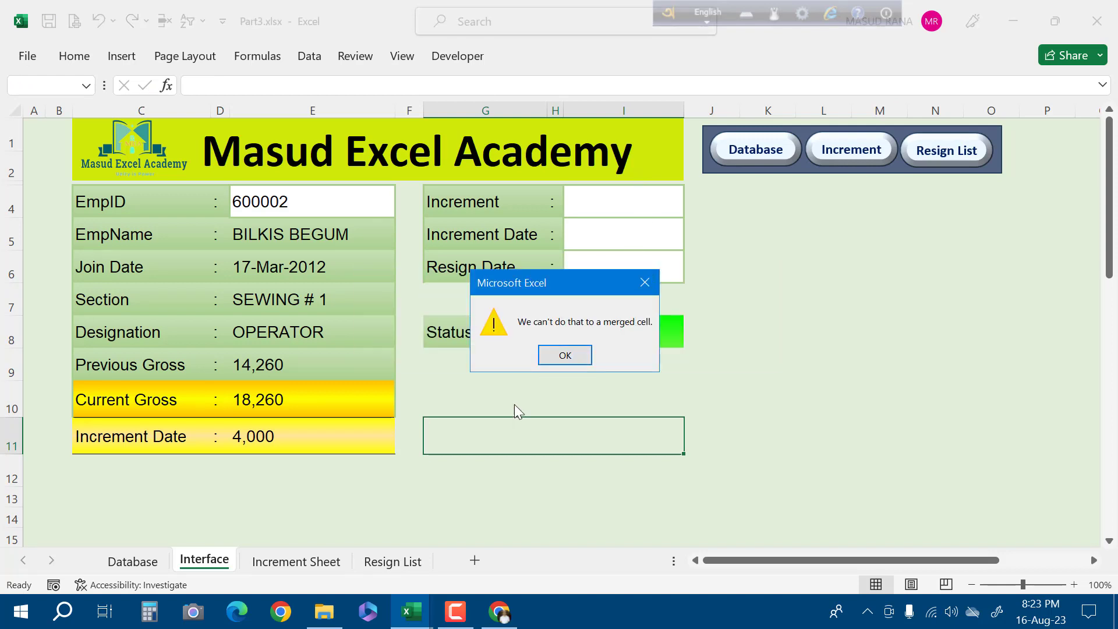
left_click(566, 353)
left_click(343, 85)
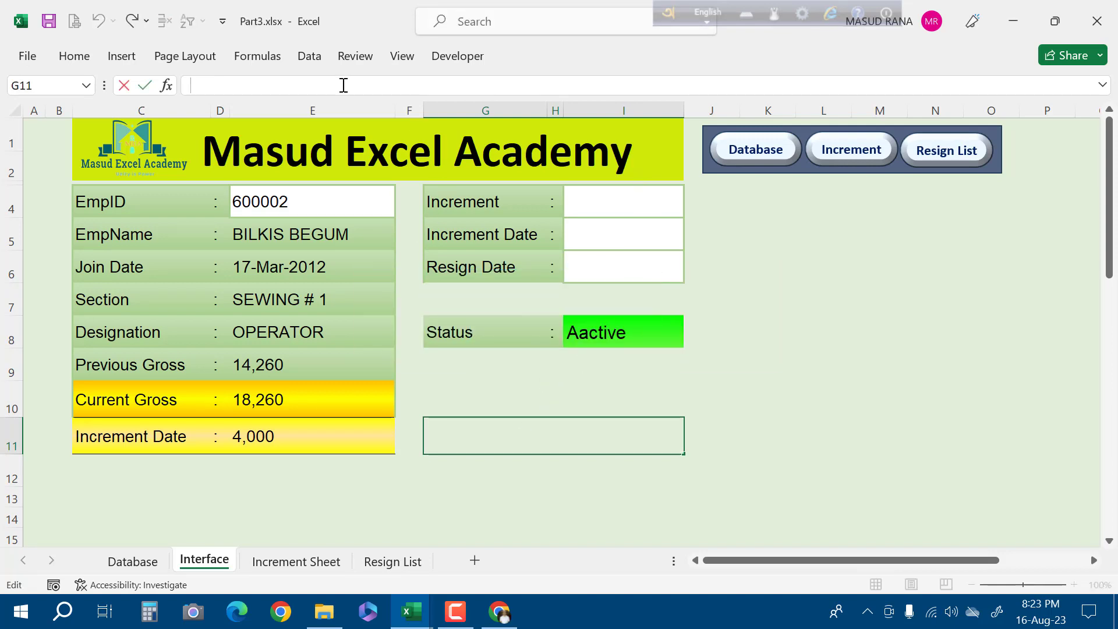
key("ctrl+v")
key("Return")
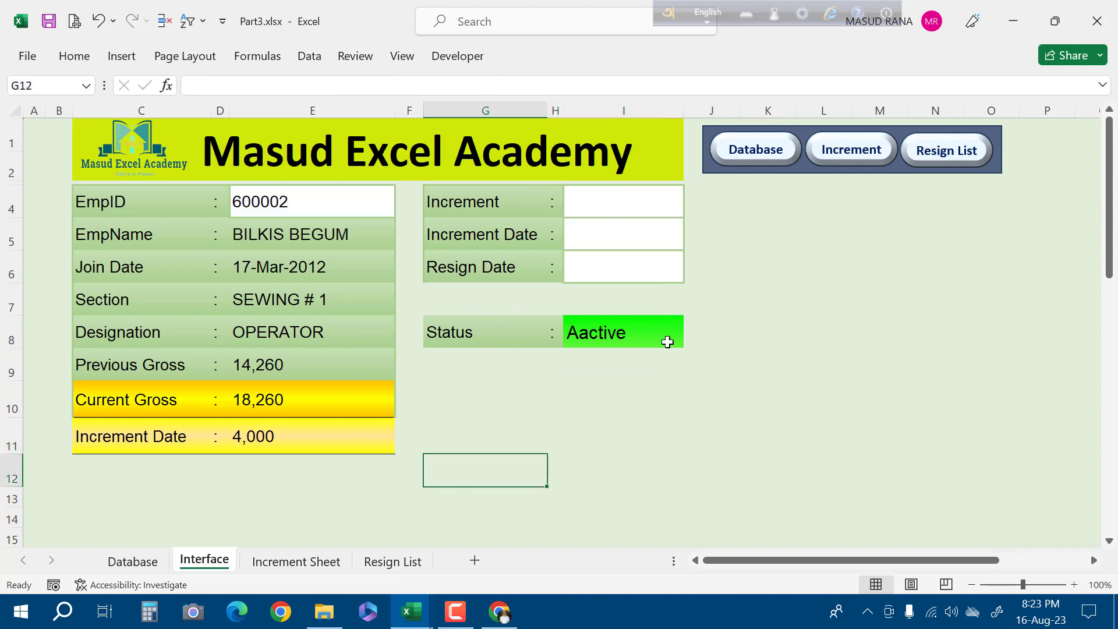
Repoint the second condition of the G11 formula from I5 to the Resign Date cell I6
left_click(501, 431)
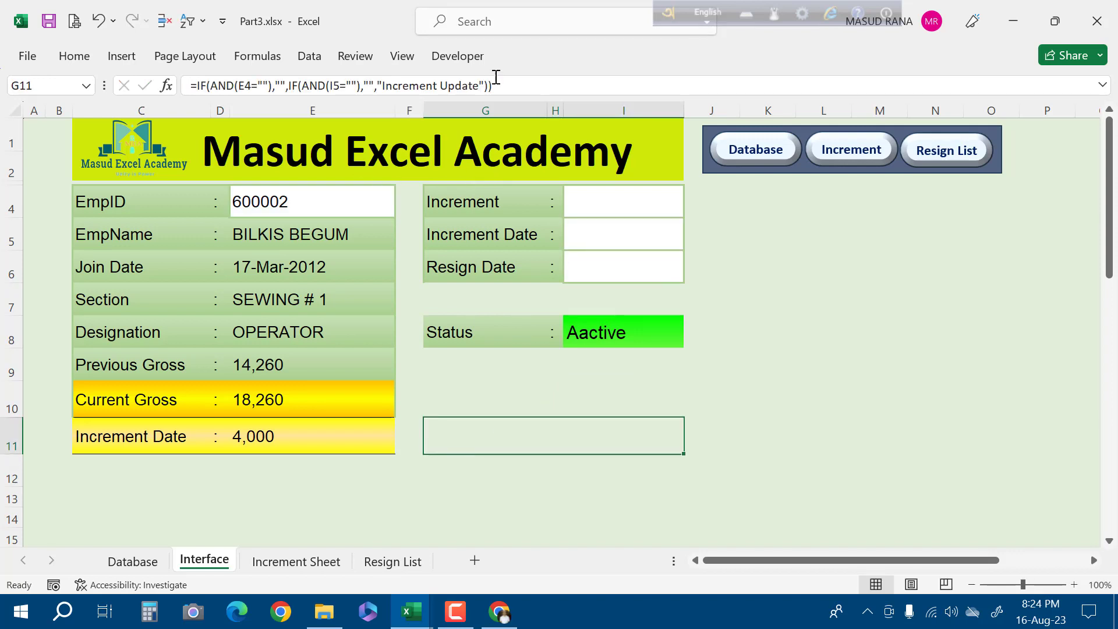
left_click(513, 96)
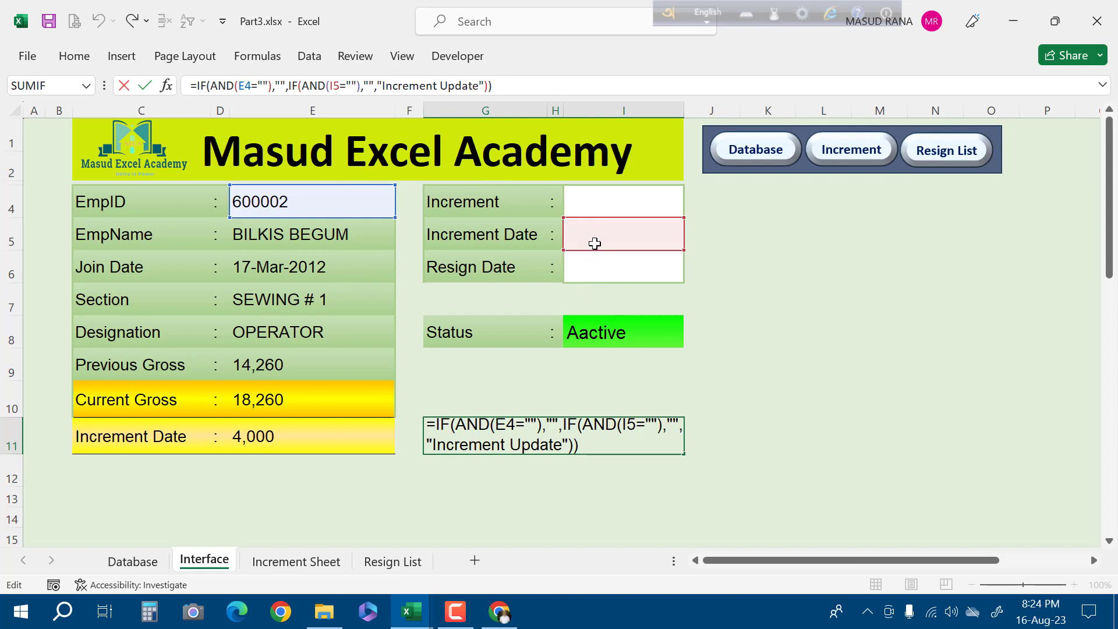
left_click_drag(602, 249, 599, 270)
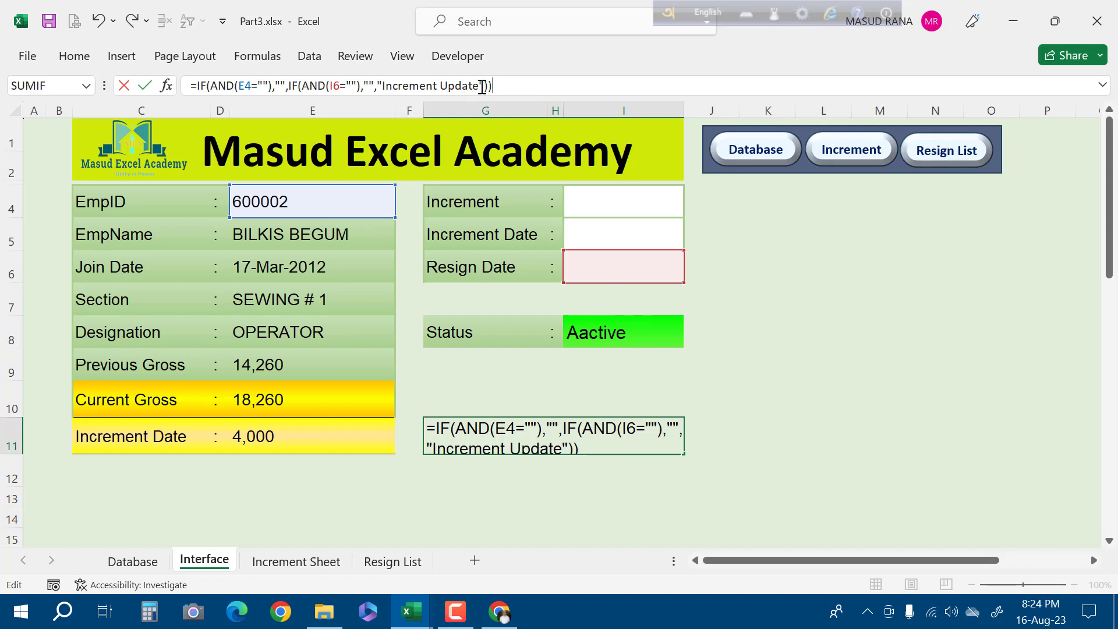
Replace the message text in the G11 formula with "Resign Submit" and enter the formula
left_click_drag(479, 86, 382, 85)
type("SRes")
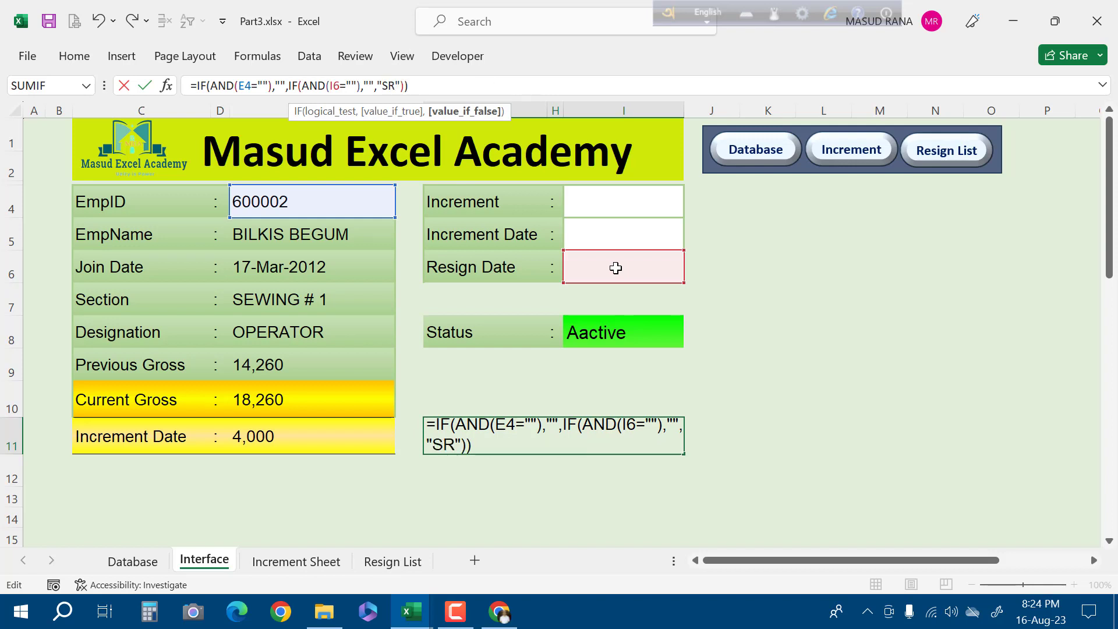
key("BackSpace")
key("BackSpace")
key("BackSpace")
type("esign")
key("BackSpace")
key("BackSpace")
key("BackSpace")
key("BackSpace")
key("BackSpace")
key("BackSpace")
type("Resi")
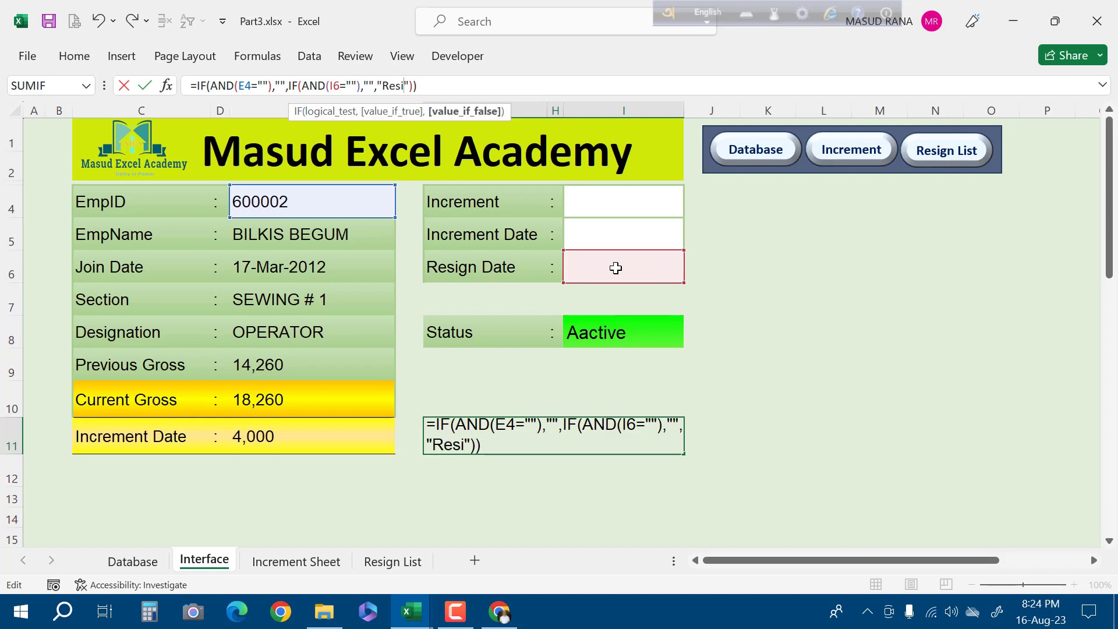
type("gn")
type(" su")
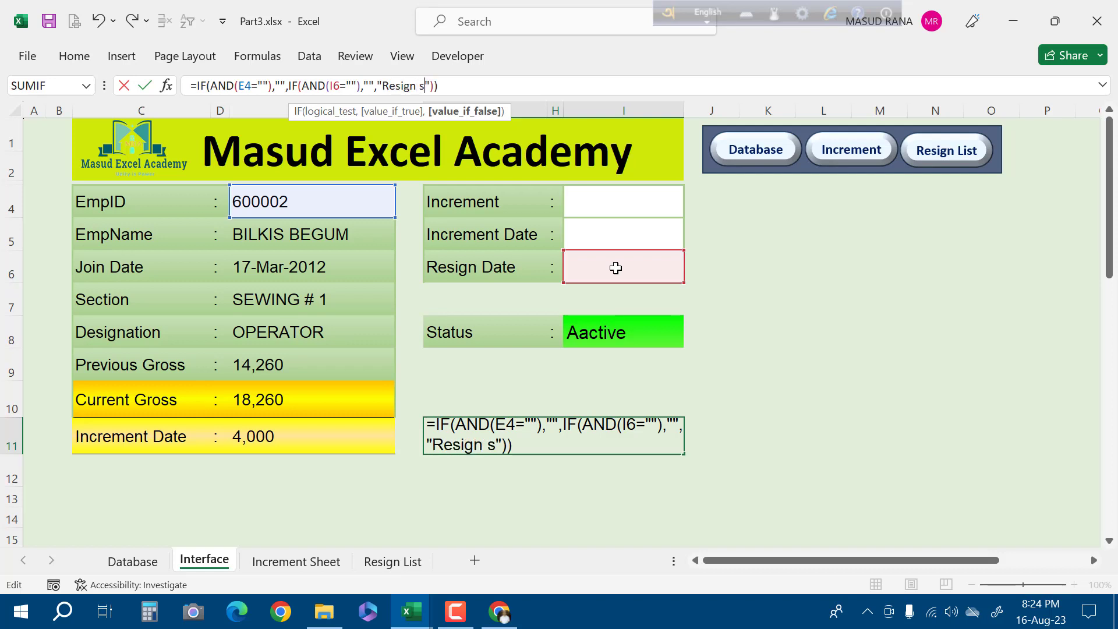
key("BackSpace")
key("BackSpace")
type("Submit")
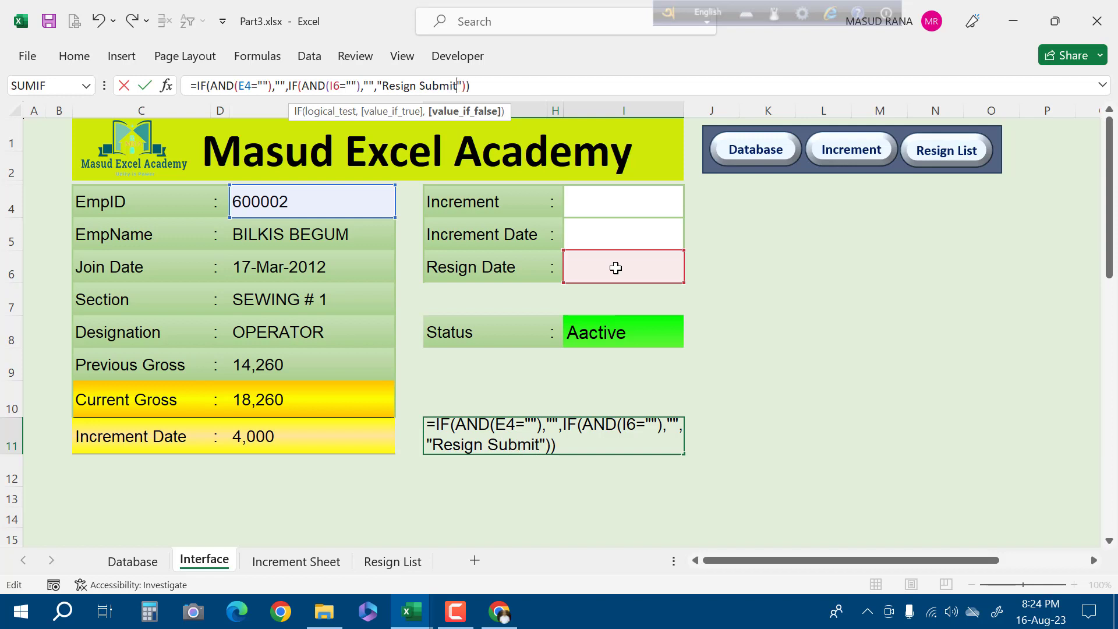
key("Return")
Review the formula cells G10 and G11, and switch to the finished example workbook Retrive & Submition.xlsm
left_click(527, 391)
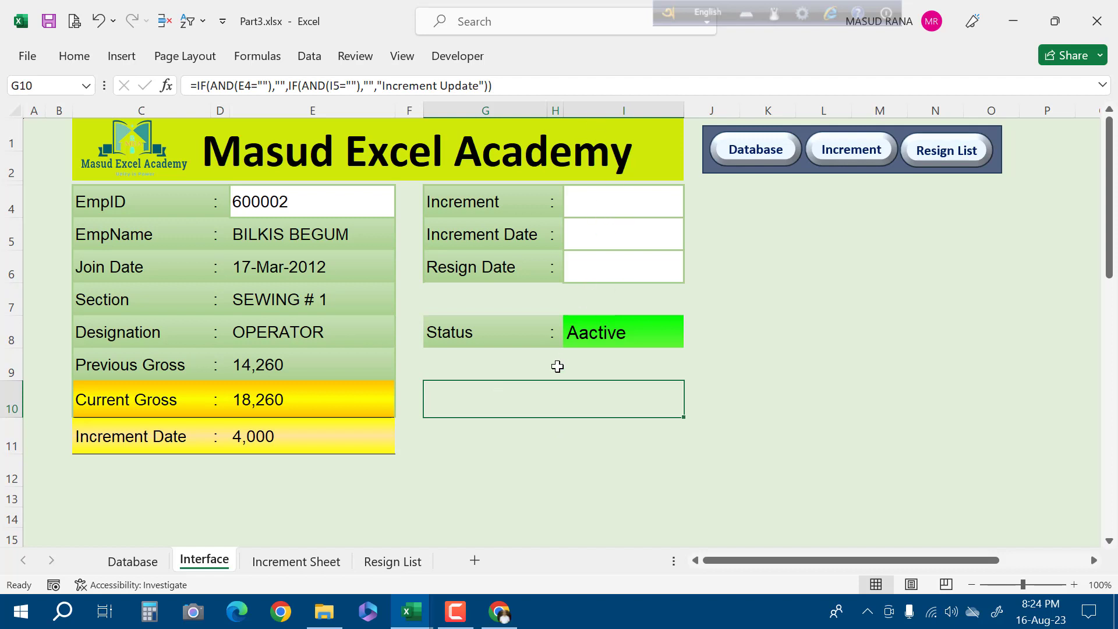
left_click_drag(567, 400, 566, 435)
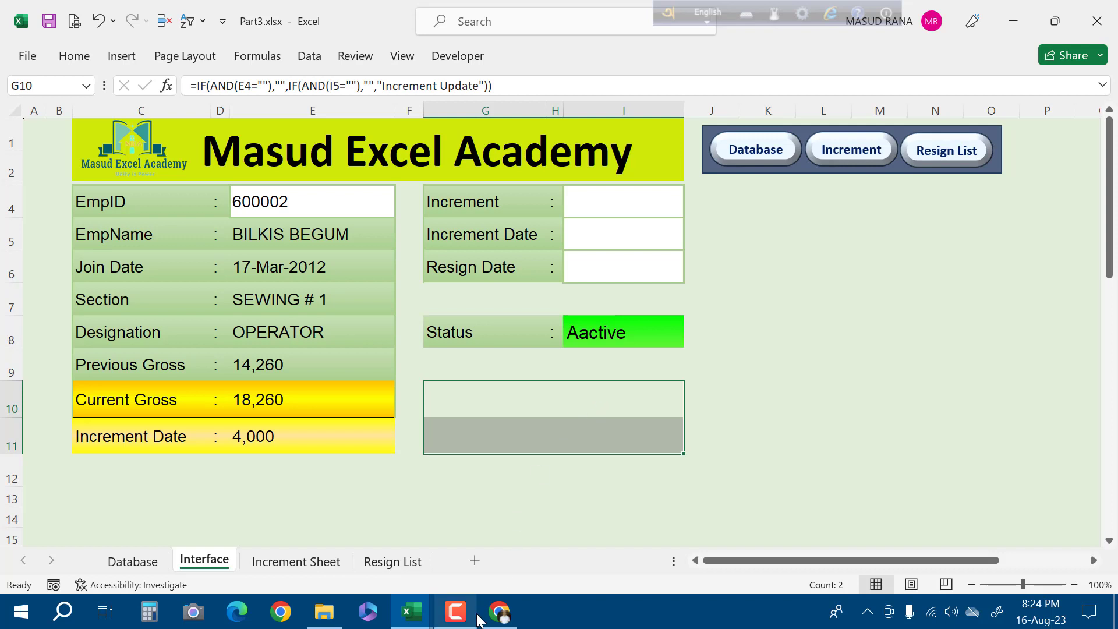
left_click(411, 611)
left_click(371, 557)
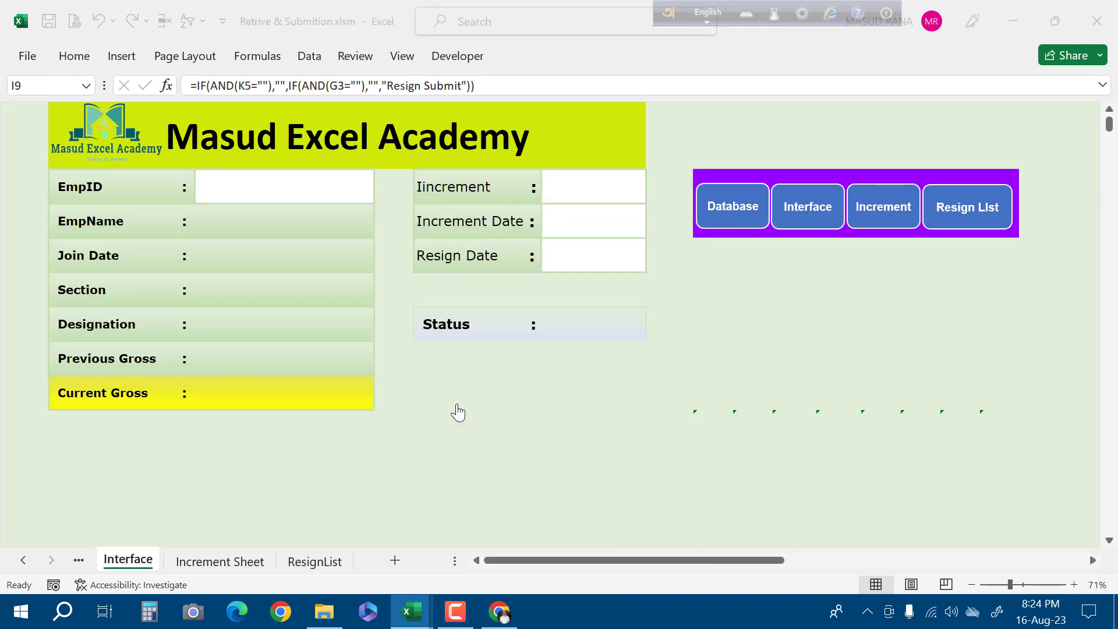
left_click(288, 189)
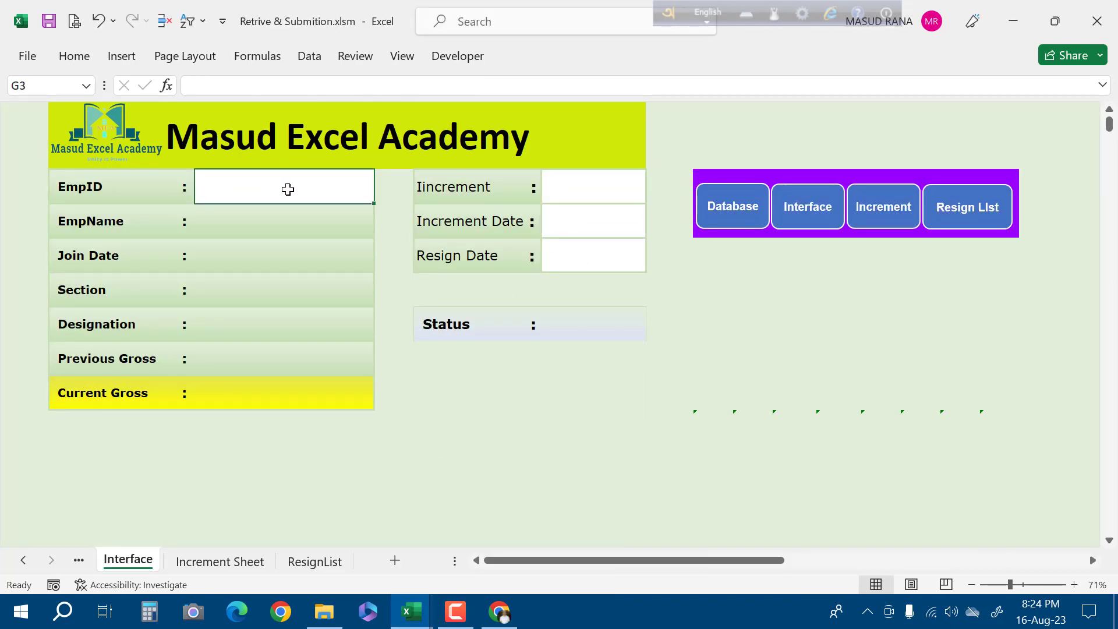
type("600000")
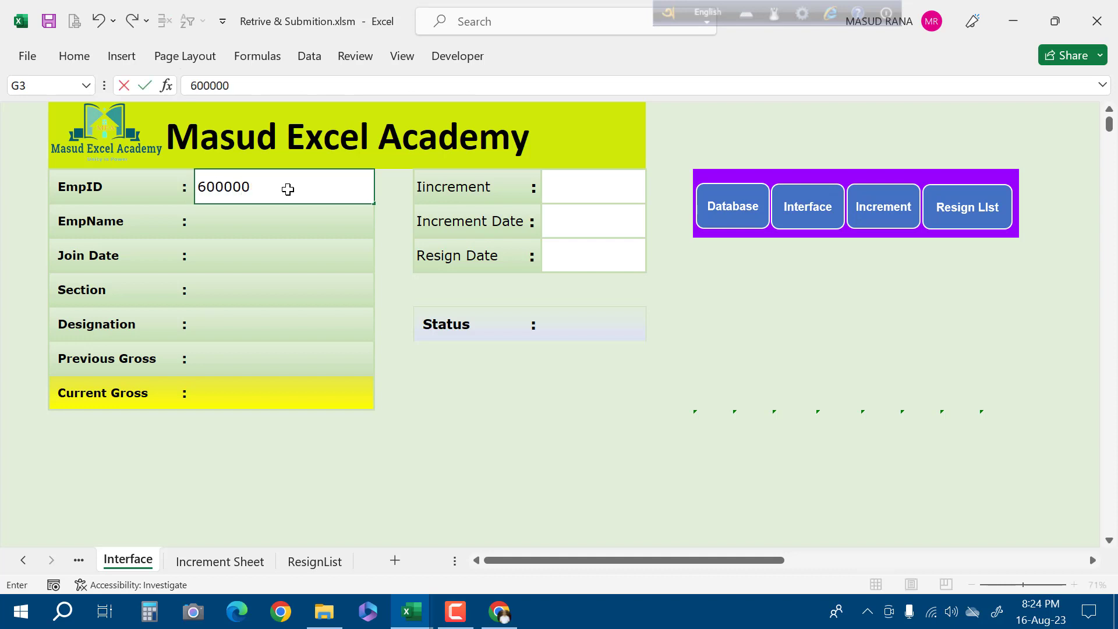
type("1")
key("Return")
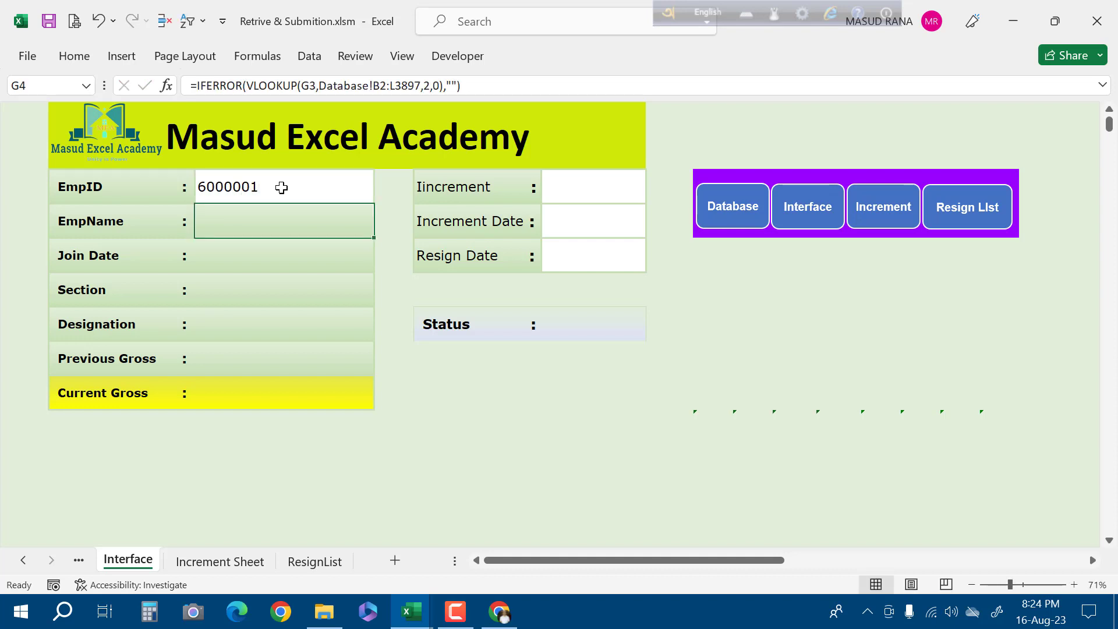
double_click(251, 186)
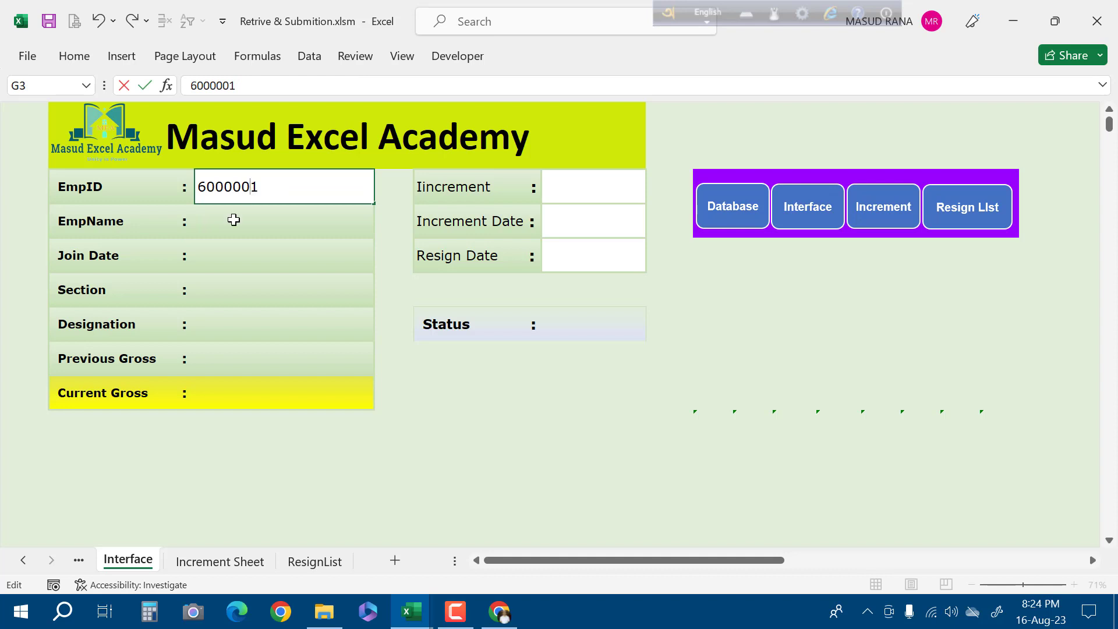
key("Return")
Enter a valid six-digit employee ID in the EmpID cell to load that record, and select the Increment entry cell
left_click(246, 183)
type("600001")
key("Return")
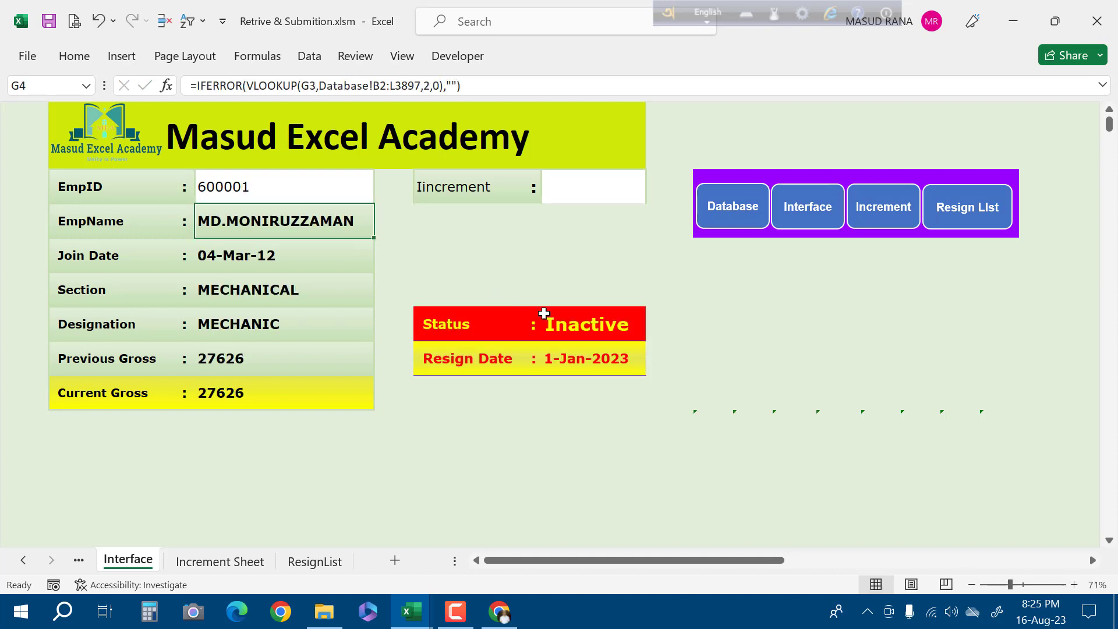
left_click(581, 190)
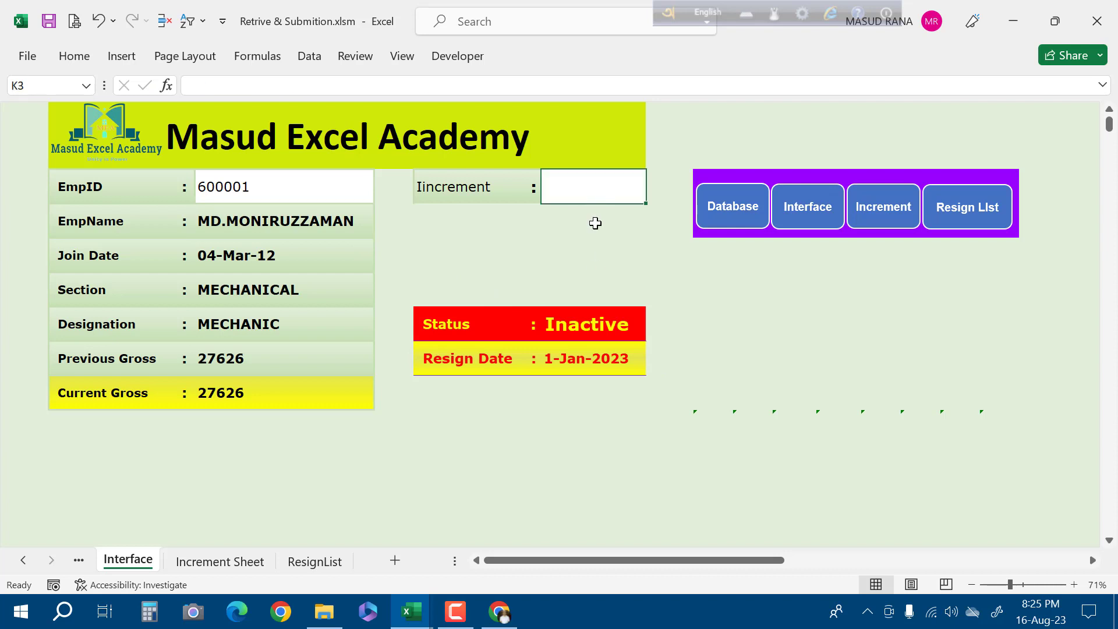
Change the last digit of the EmpID to 2 to load another employee, and select the Increment entry cell
double_click(262, 187)
left_click_drag(251, 187, 241, 188)
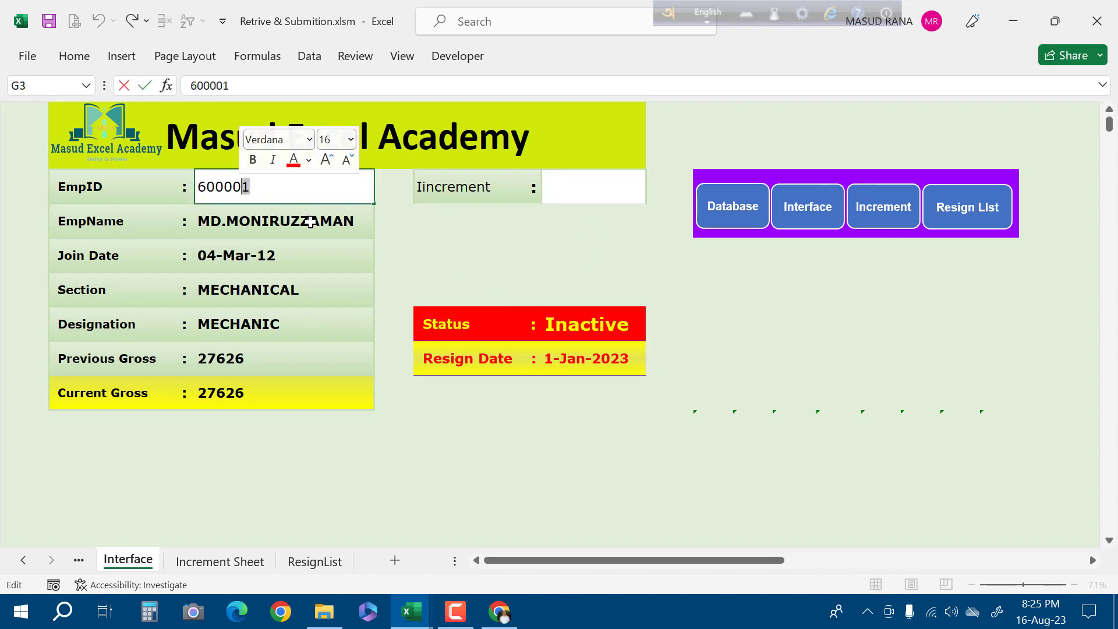
type("2")
key("Return")
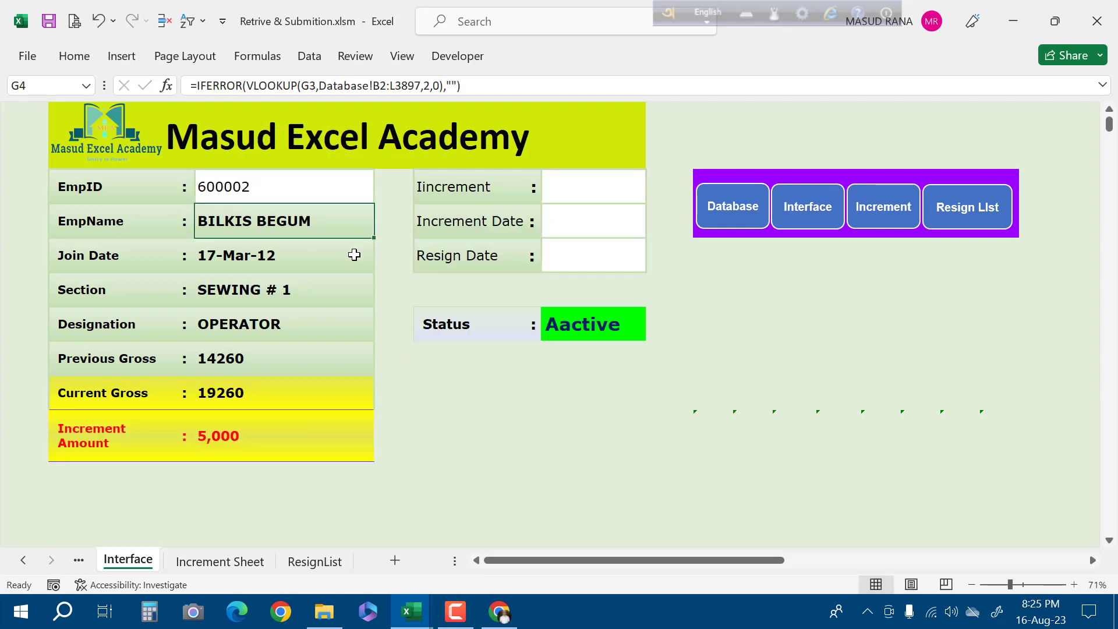
left_click(595, 194)
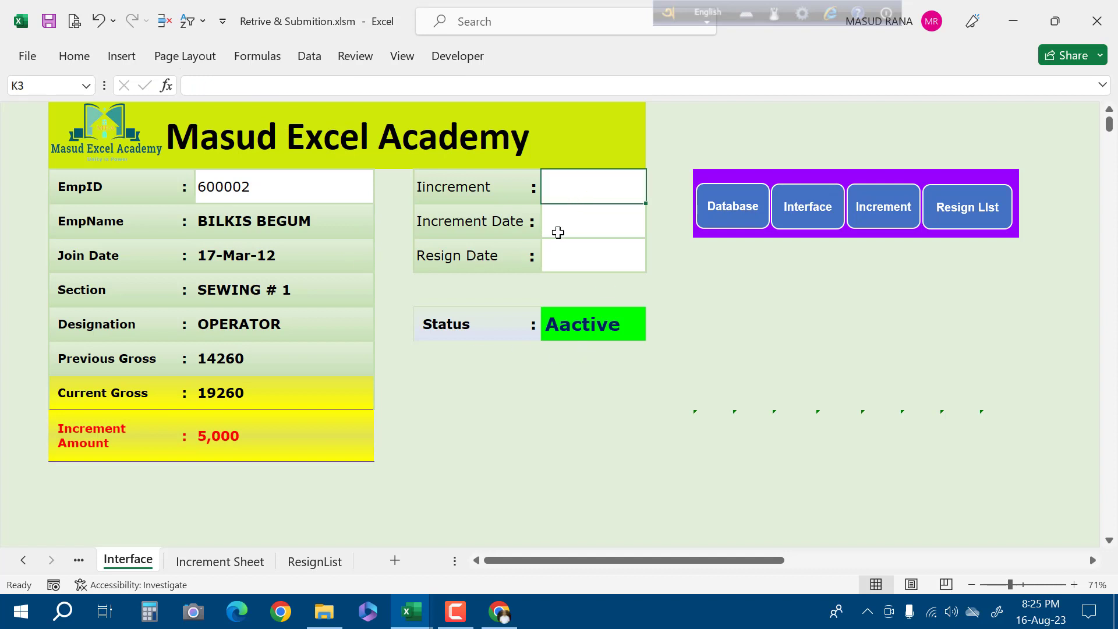
Enter 1/1/23 as both the Increment Date and the Resign Date in the example workbook
left_click(589, 229)
type("1")
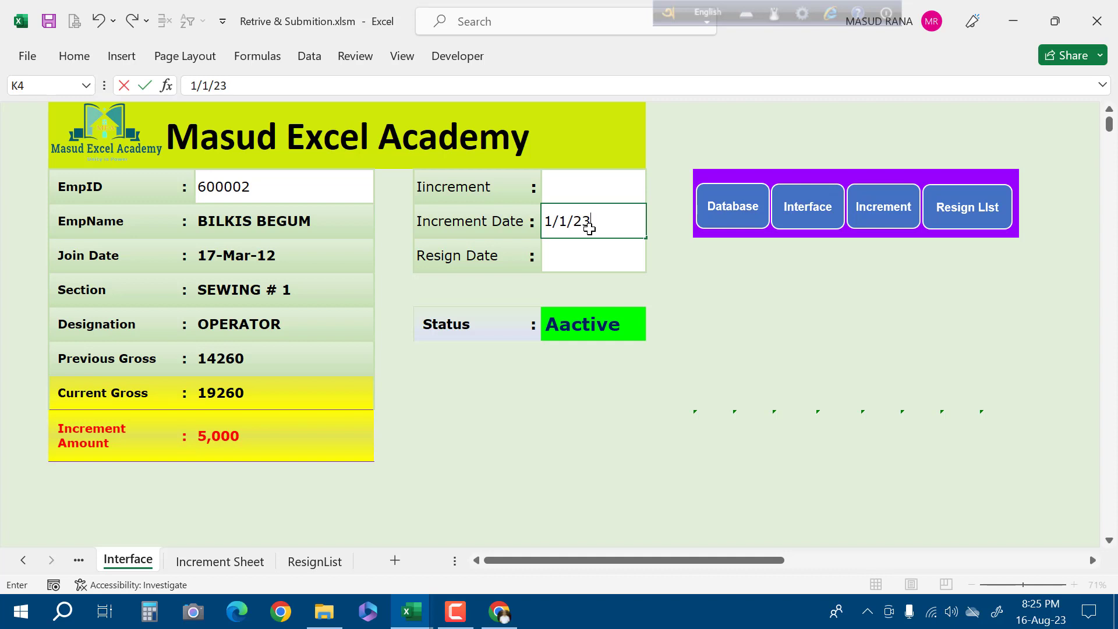
type("/1/23")
key("Return")
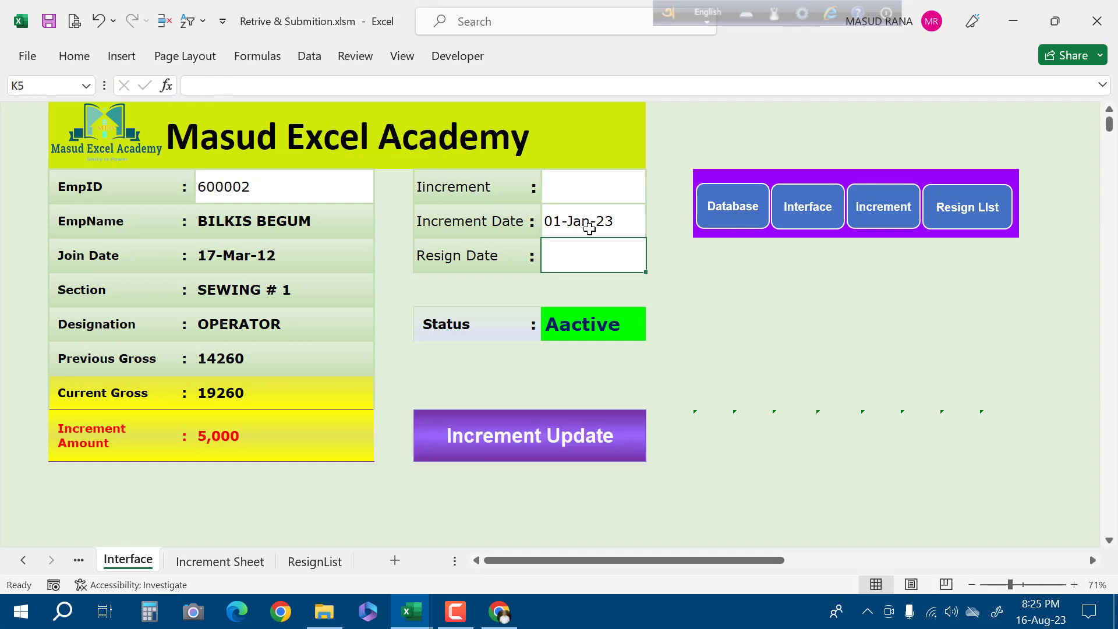
type("1/1/")
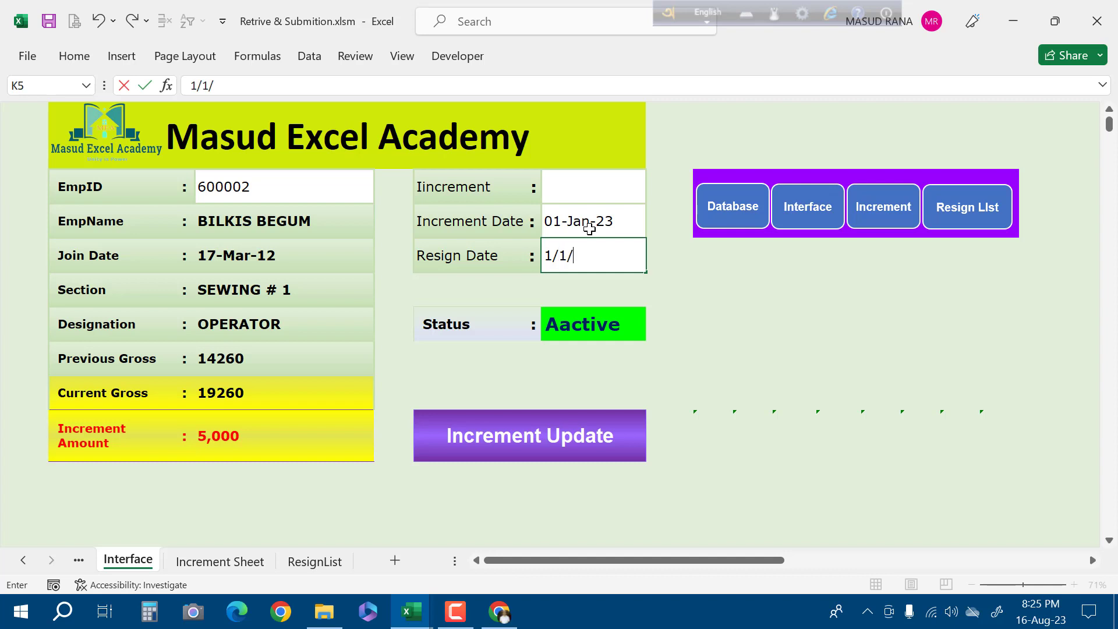
type("23")
key("Return")
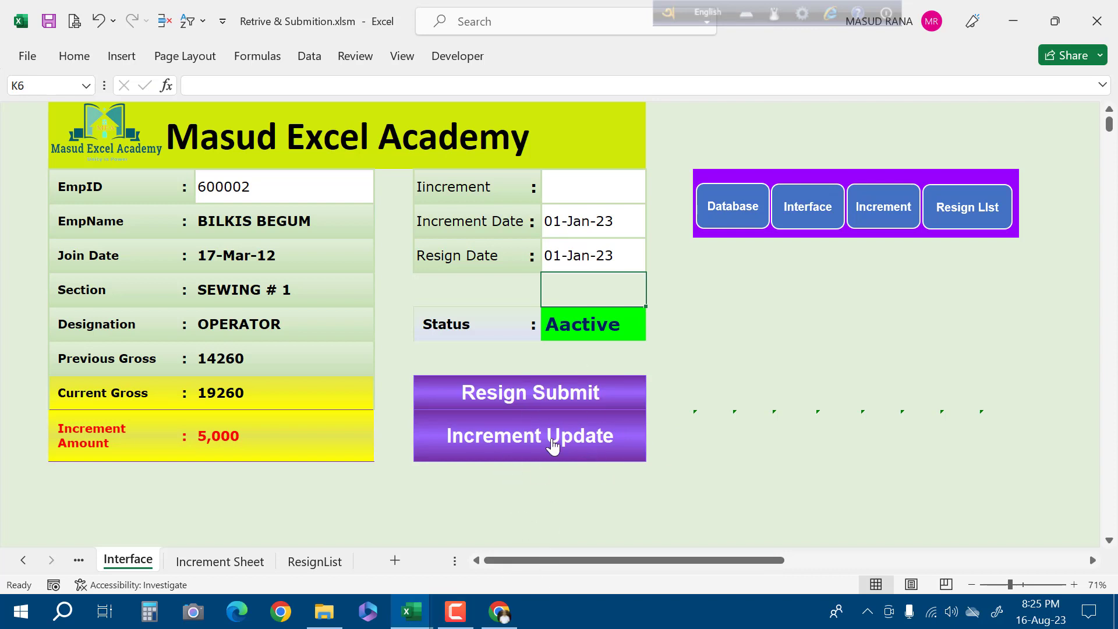
Switch to Part3.xlsx and enter 1/1/23 in both the Increment Date cell I5 and the Resign Date cell I6
left_click(411, 611)
left_click(559, 566)
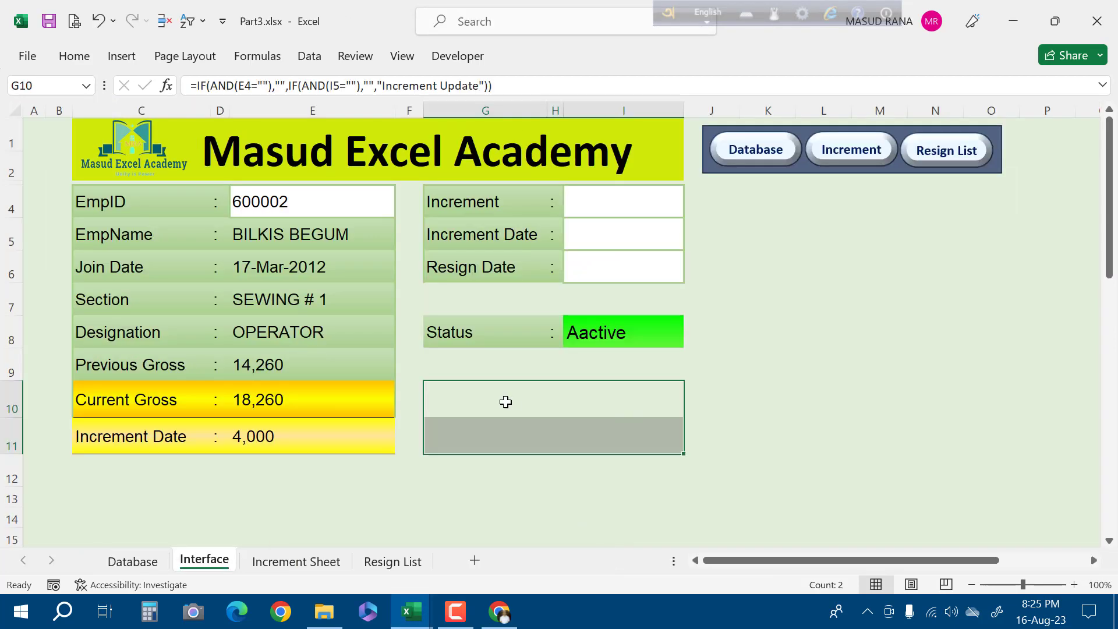
left_click(568, 230)
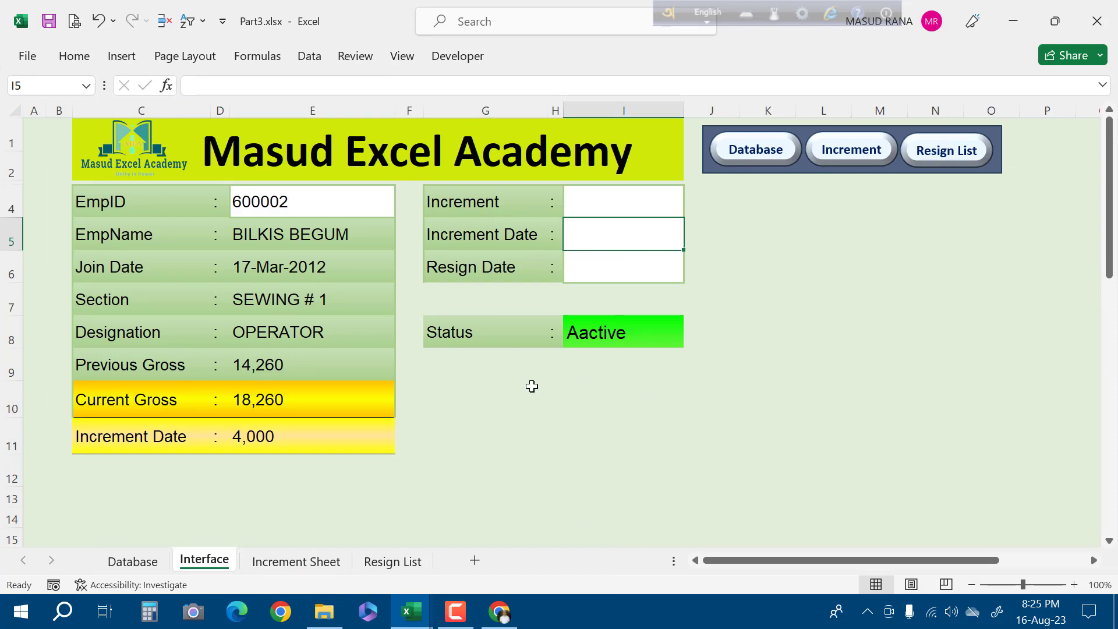
type("1/1/23")
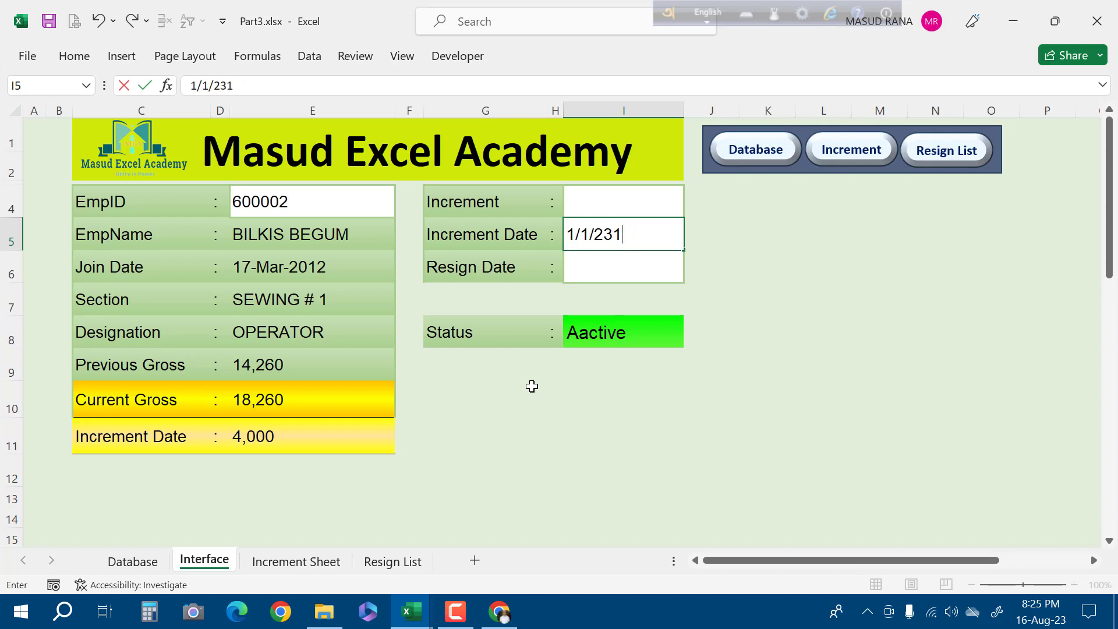
key("Return")
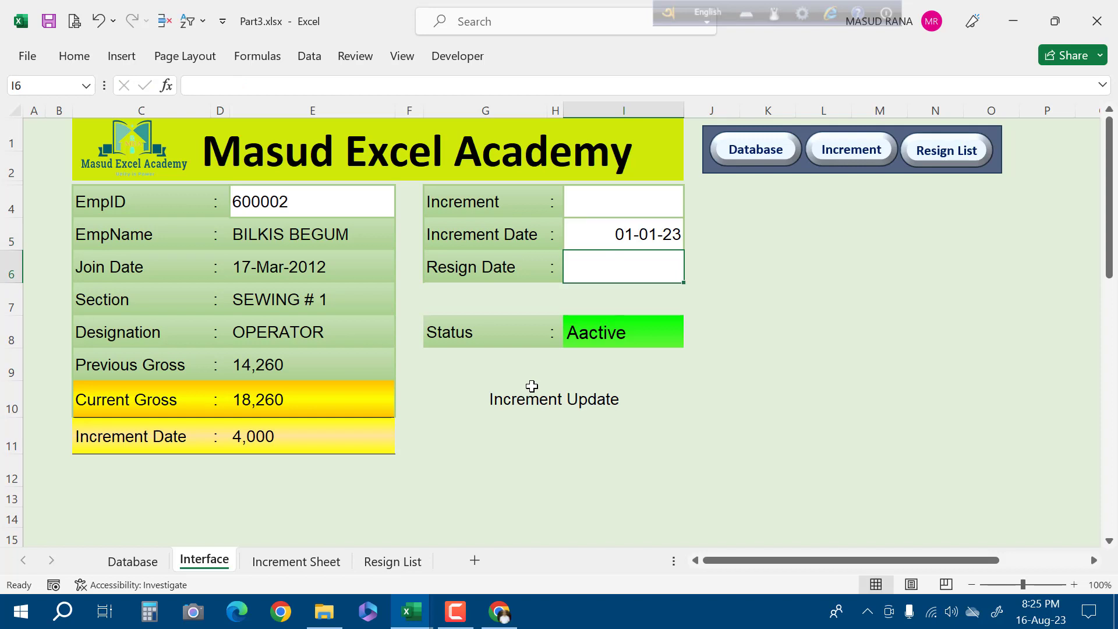
type("1/1/2")
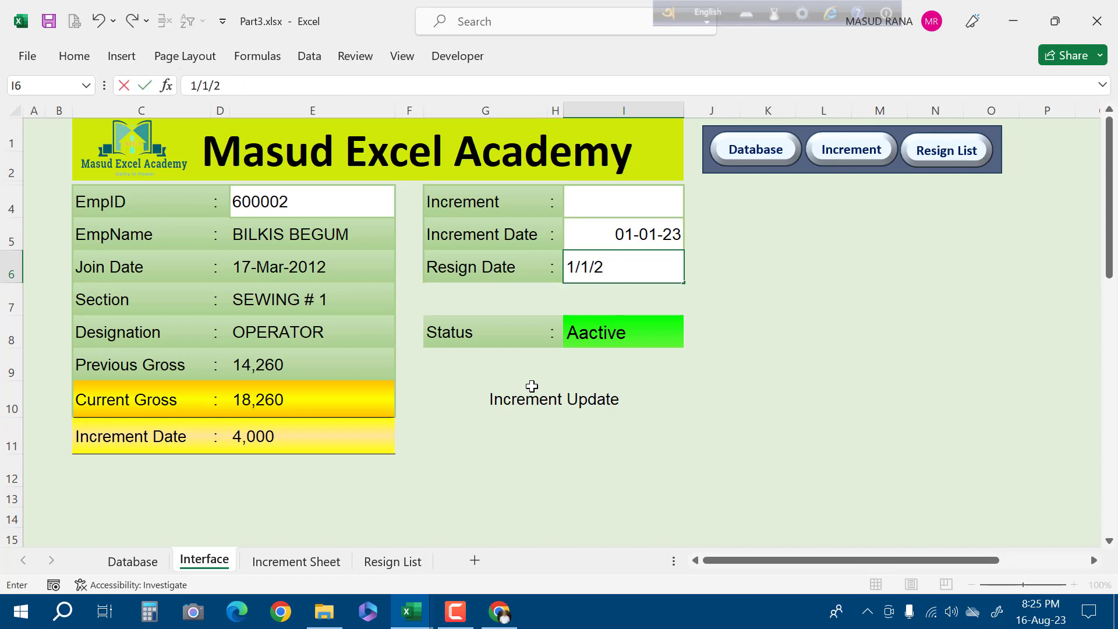
type("3")
key("Return")
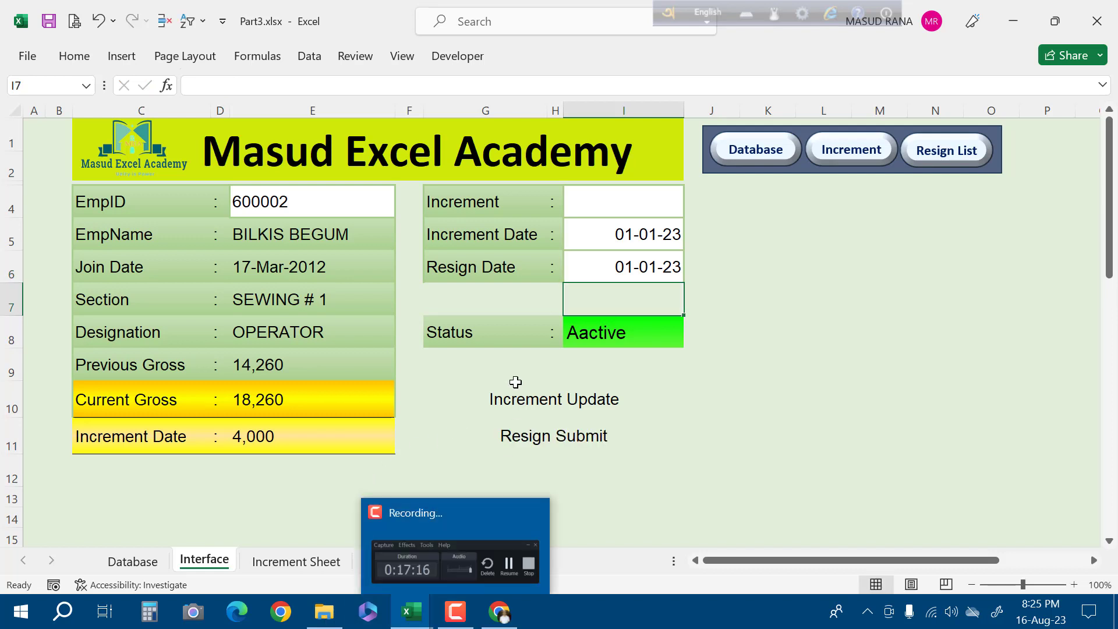
Start a conditional formatting rule for G10 that formats only cells that contain No Blanks, and open its format settings
left_click(551, 398)
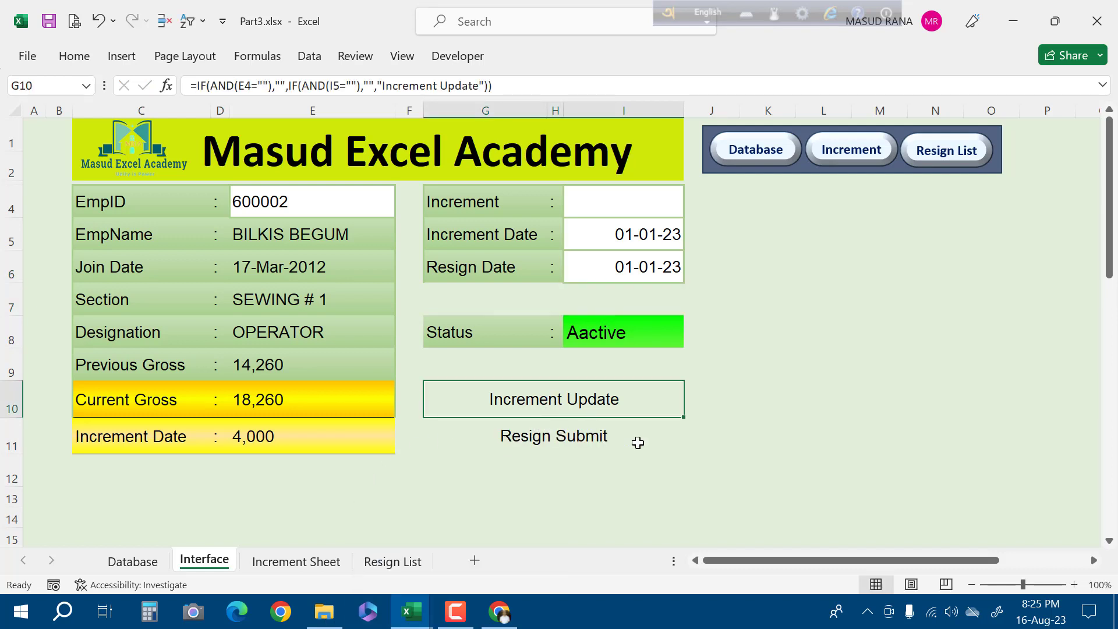
left_click(539, 437)
left_click(535, 392)
left_click(526, 426)
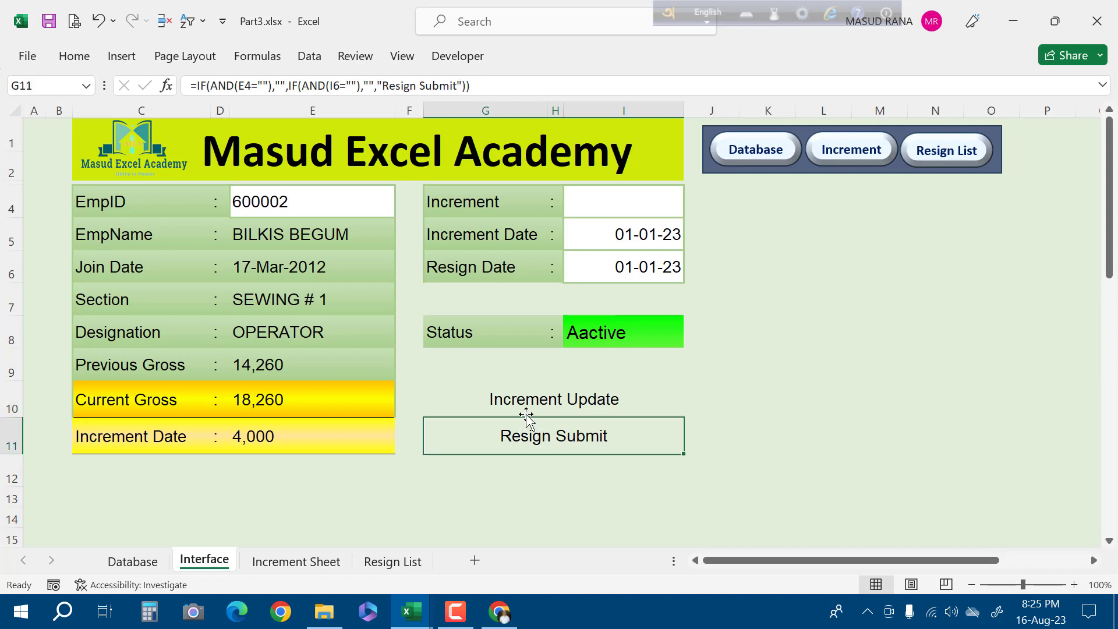
left_click(527, 398)
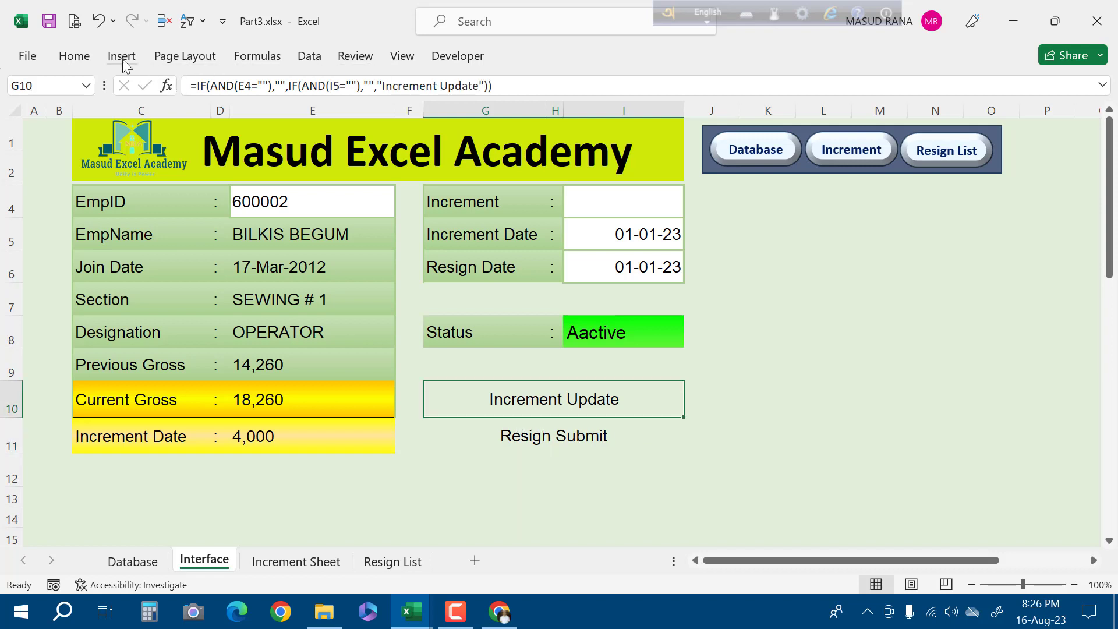
left_click(88, 58)
left_click(654, 105)
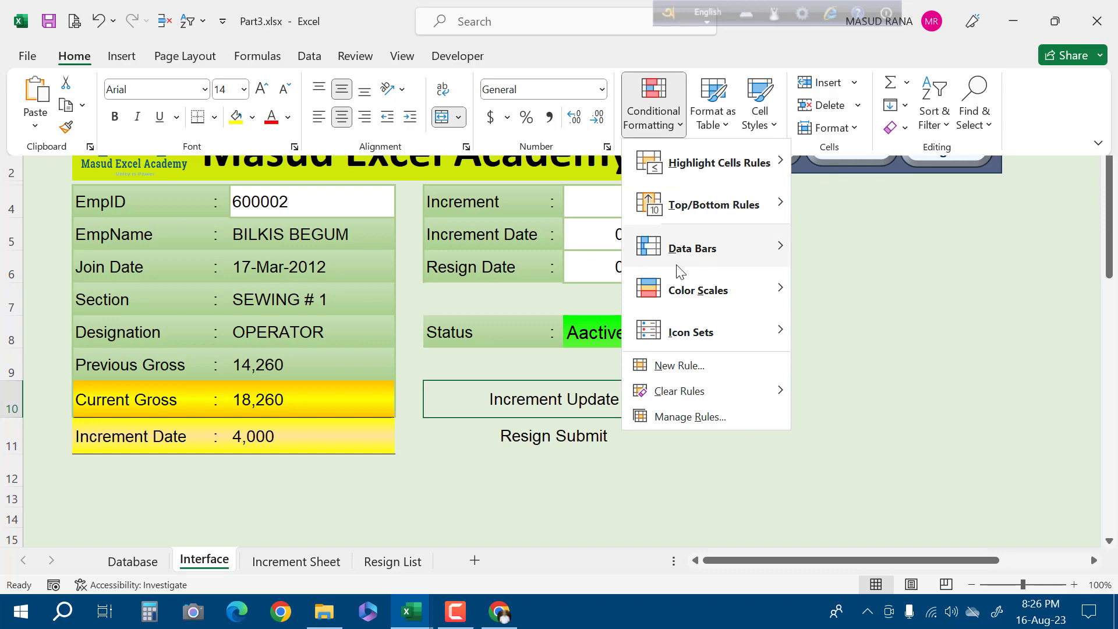
left_click(684, 367)
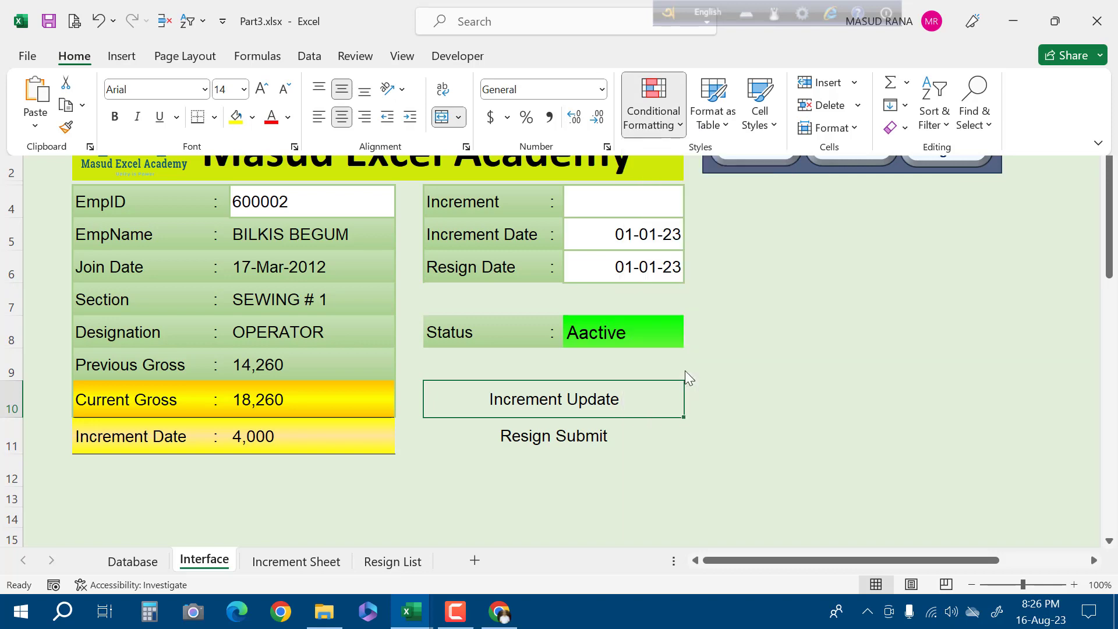
left_click_drag(723, 177, 841, 220)
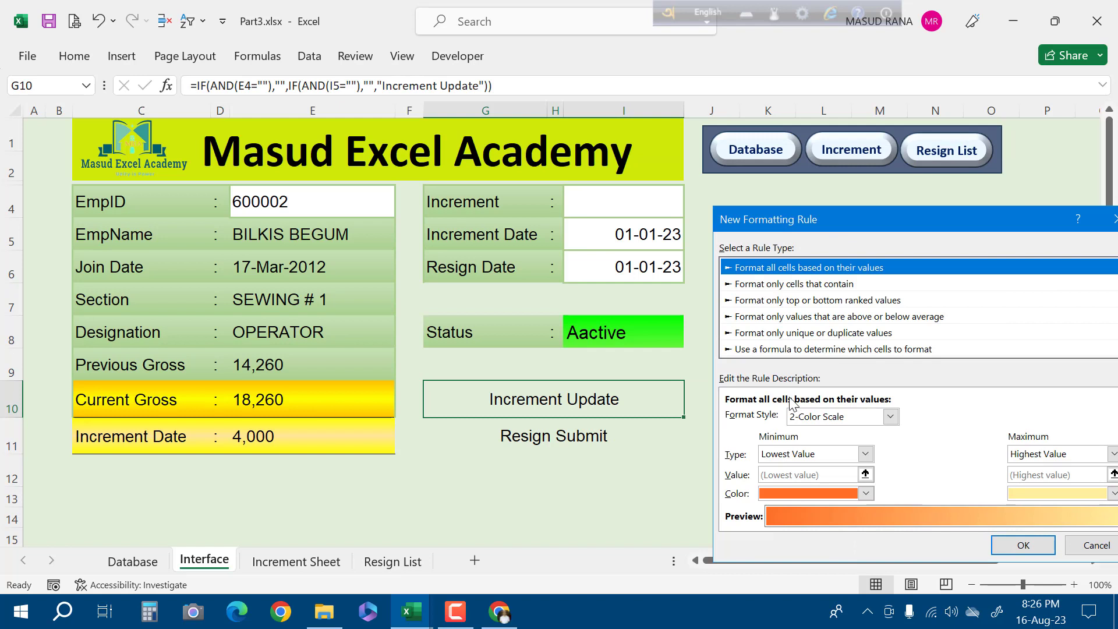
left_click(819, 285)
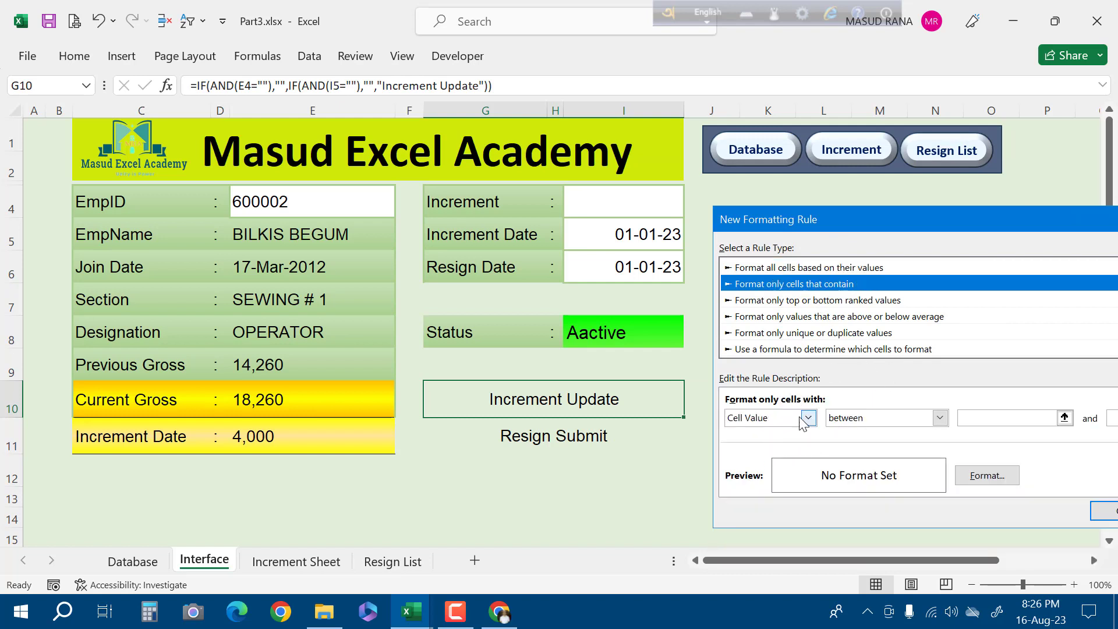
left_click(807, 418)
left_click(745, 484)
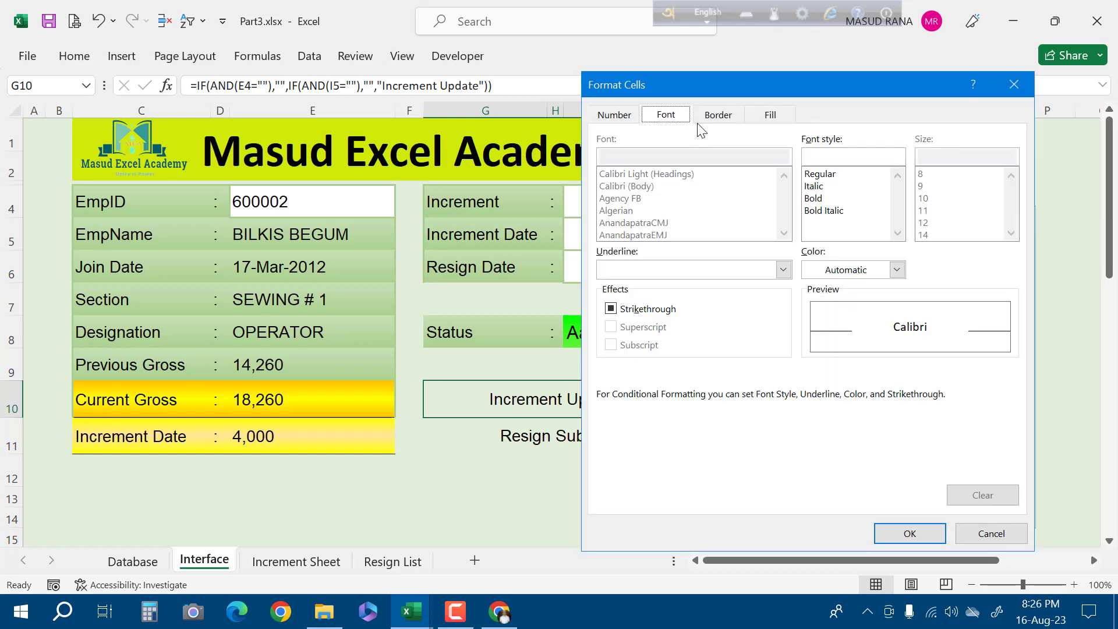
Give the G10 rule a horizontal two-colour gradient fill from light green to bright green, with the bright green band in the middle
left_click(770, 116)
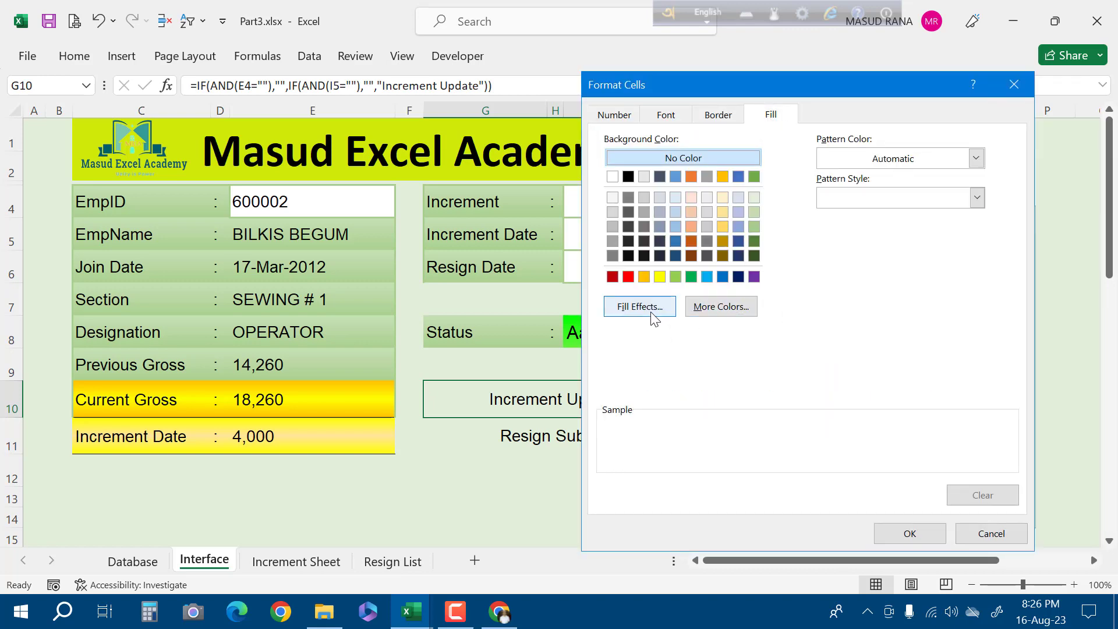
left_click(646, 307)
left_click(866, 195)
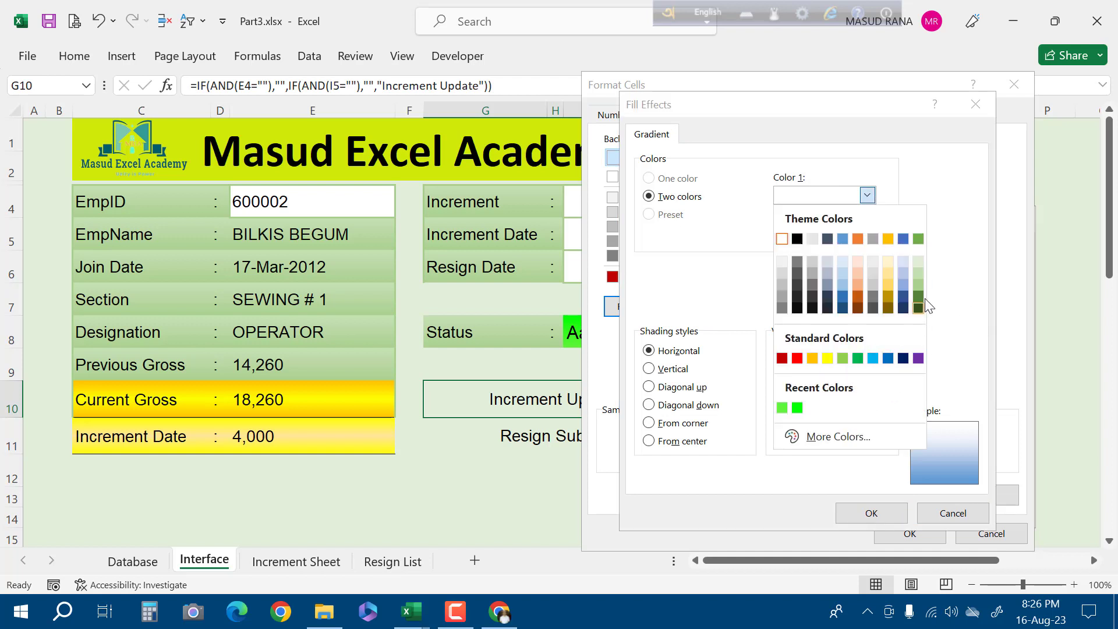
left_click(783, 409)
left_click(866, 234)
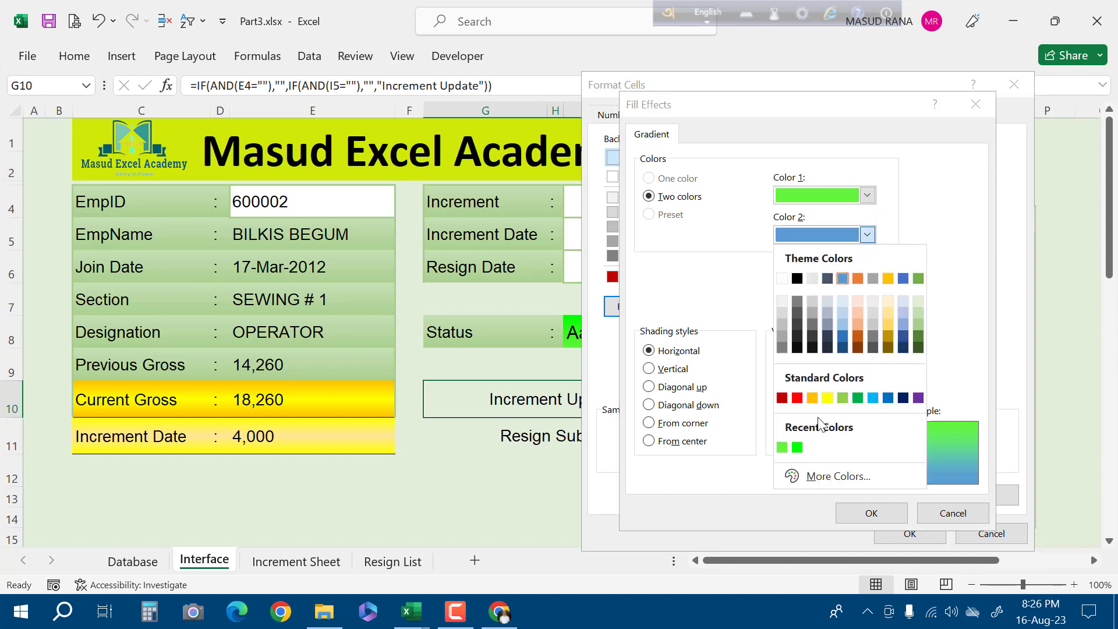
left_click(798, 447)
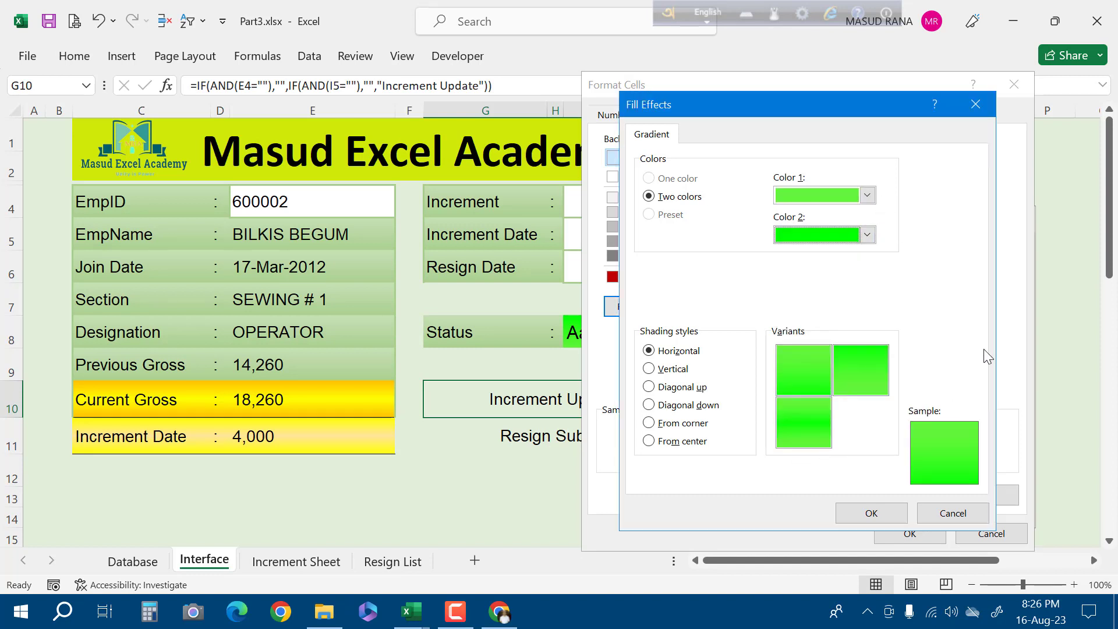
left_click(810, 423)
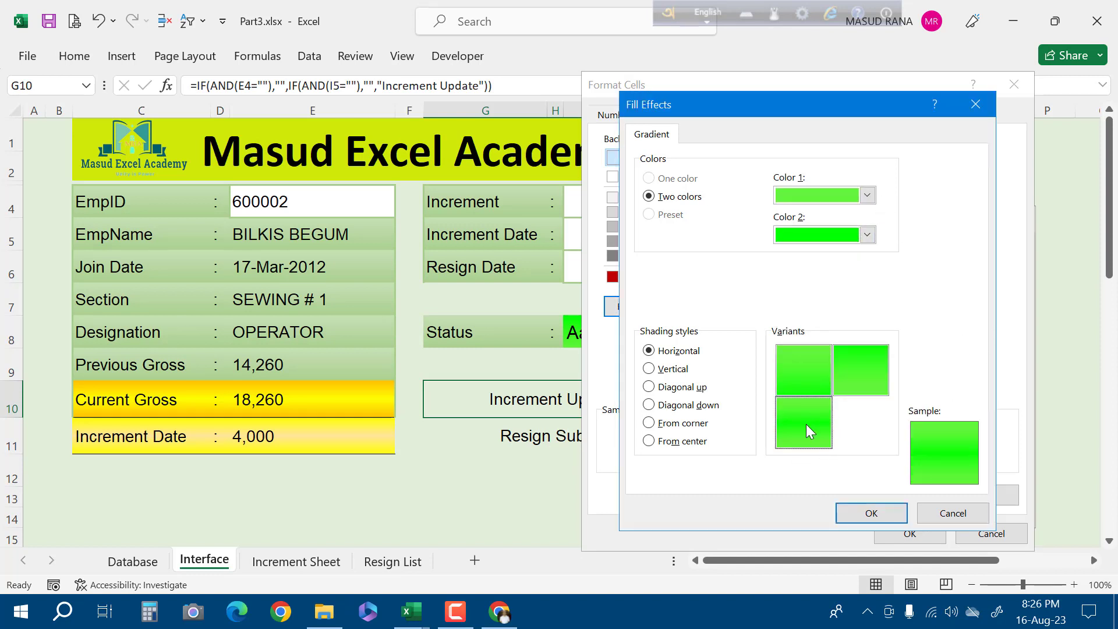
left_click(878, 515)
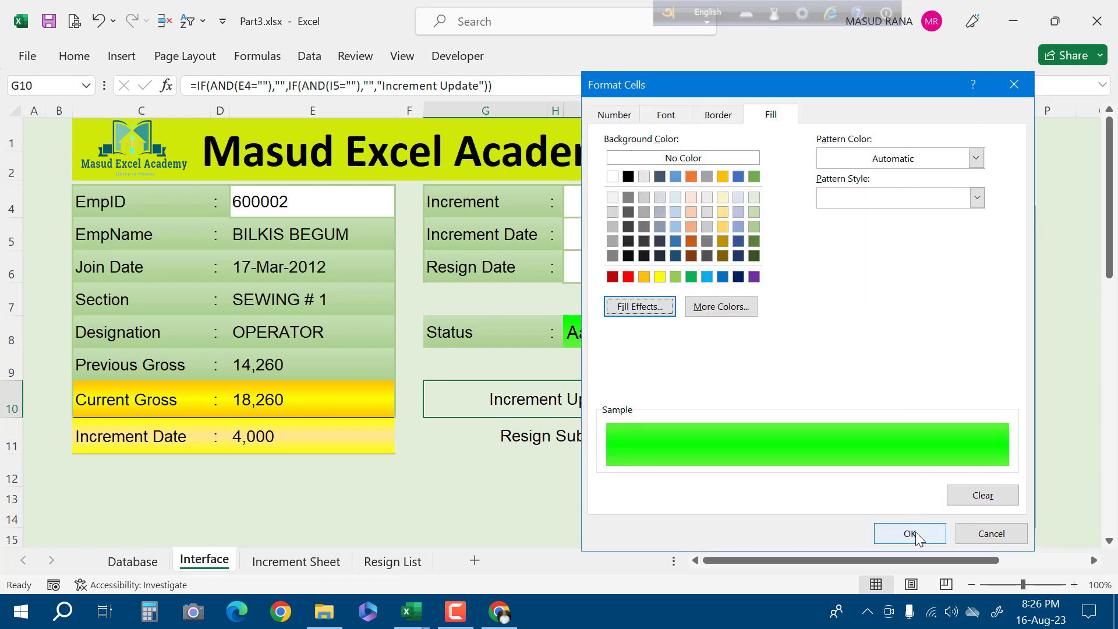
Add a purple double-line outline border to the G10 rule's format and apply the rule
left_click(718, 115)
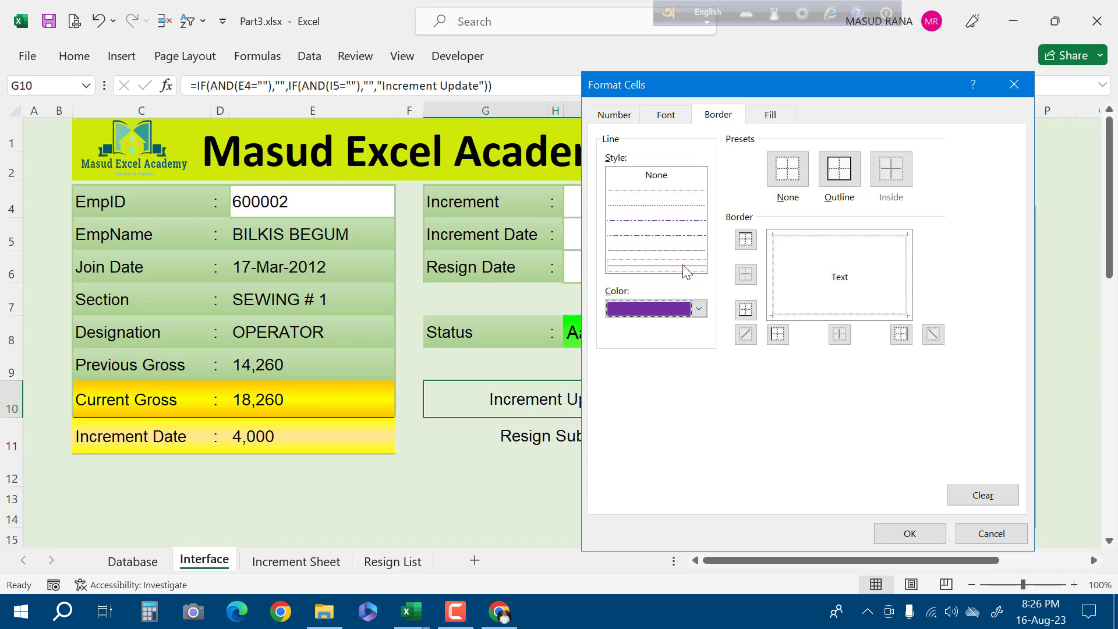
left_click(673, 269)
left_click(835, 192)
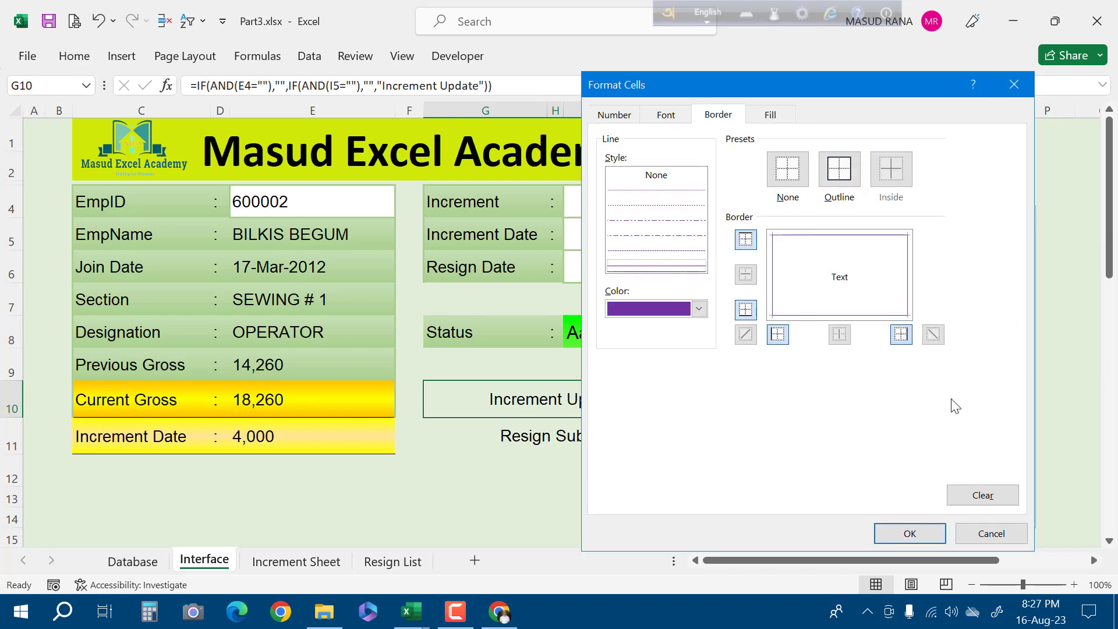
left_click(903, 529)
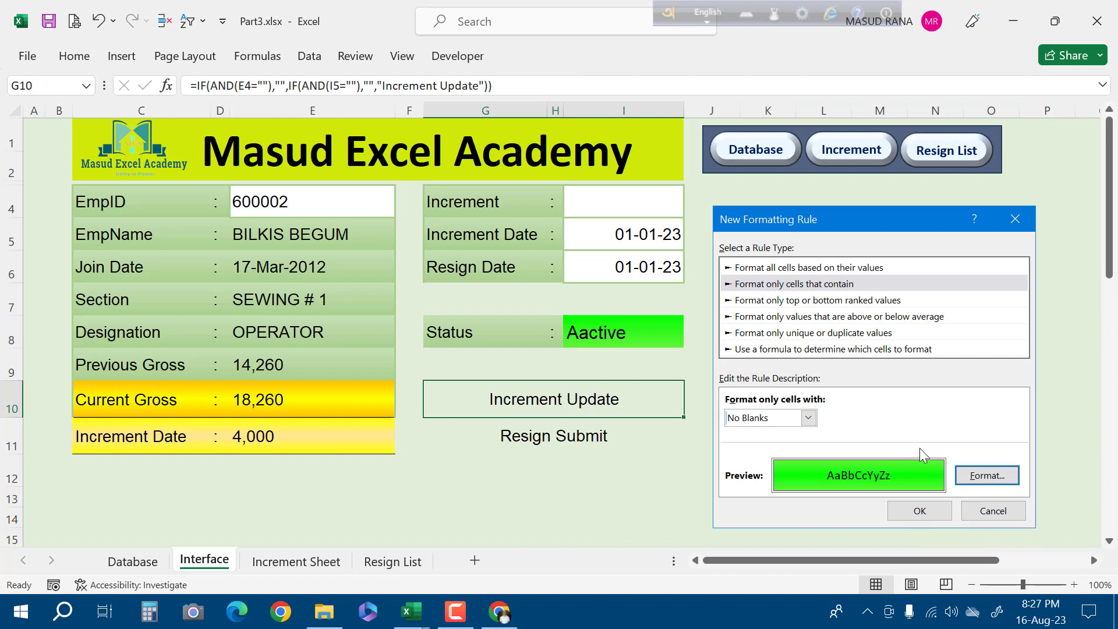
left_click(922, 511)
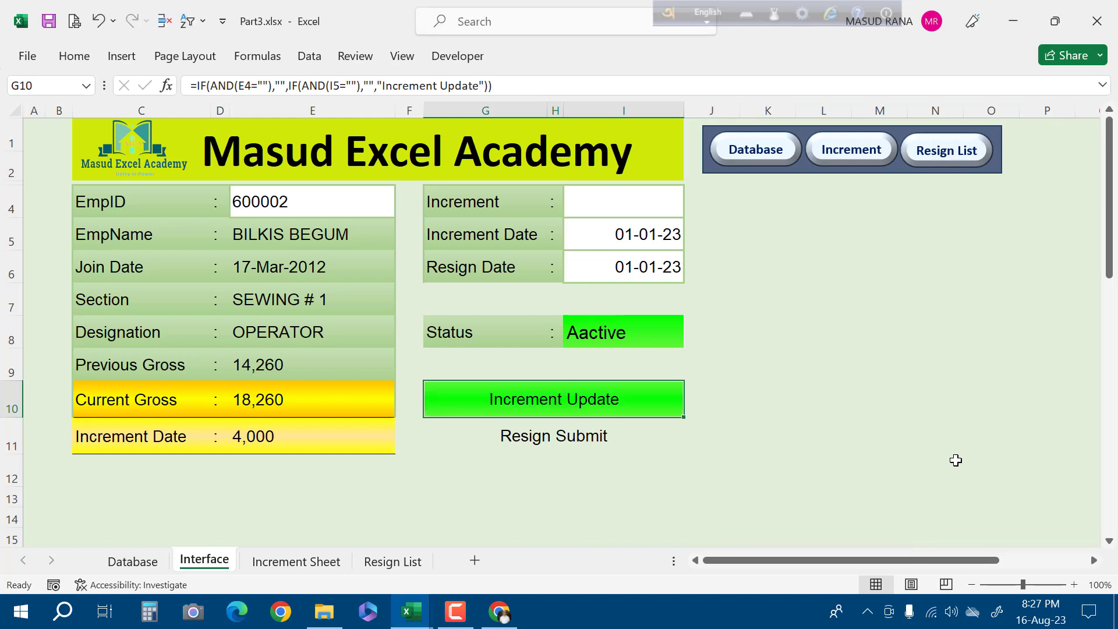
left_click(755, 446)
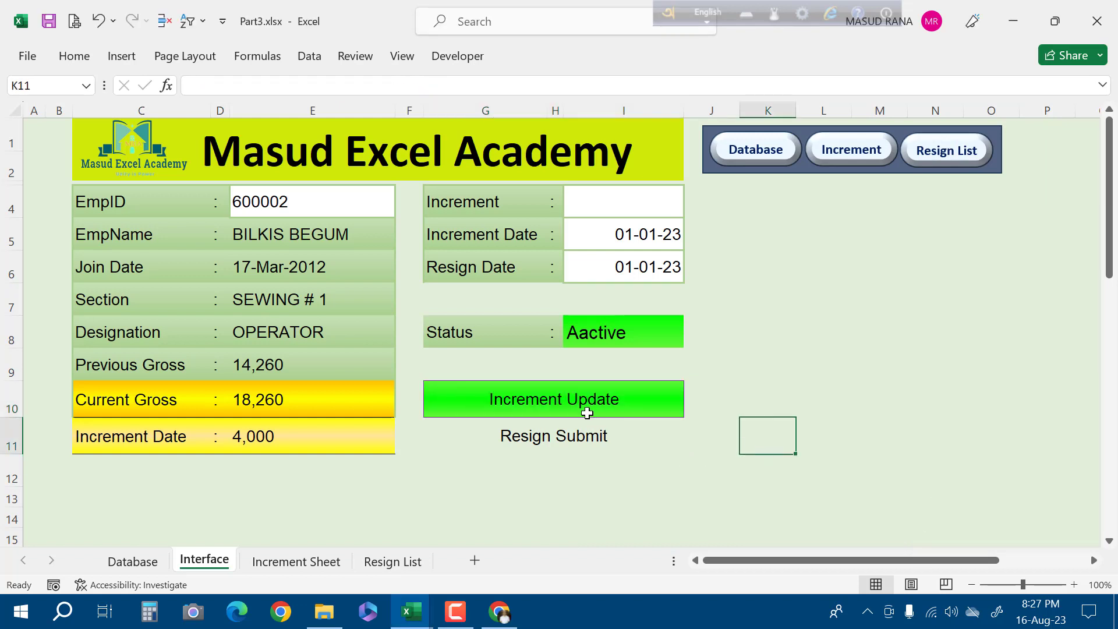
Start a conditional formatting rule for G11 that formats only cells that contain No Blanks
left_click(569, 442)
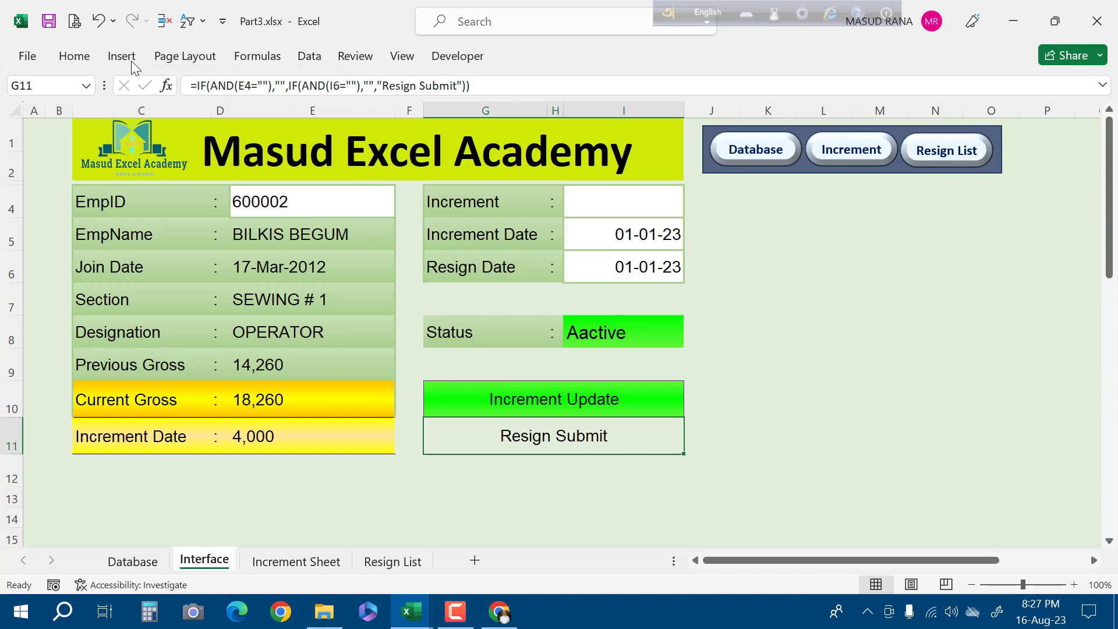
left_click(74, 56)
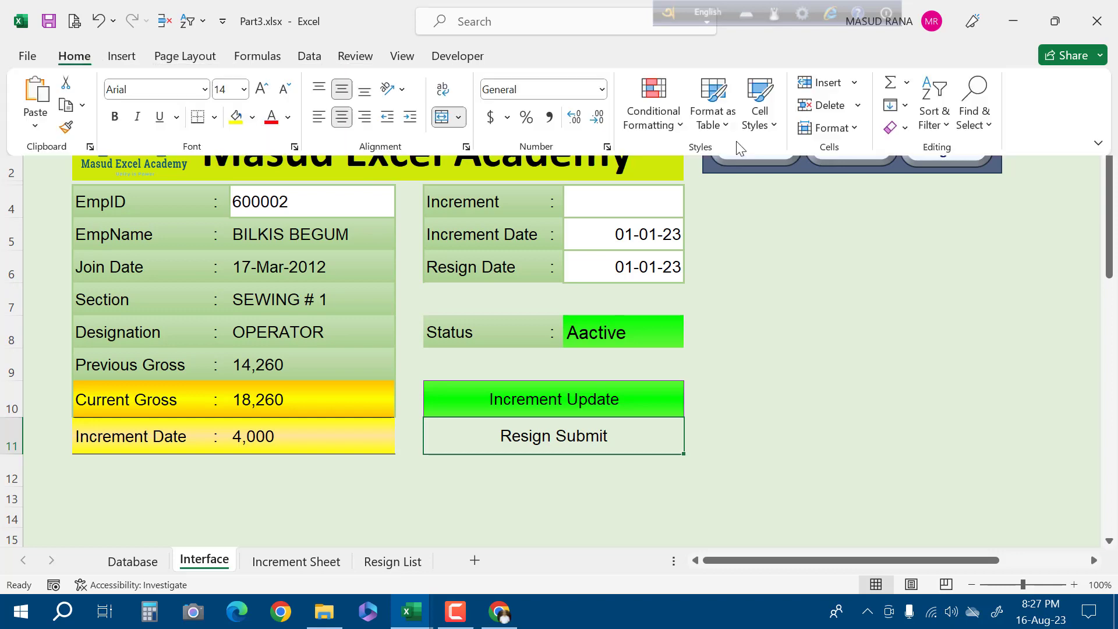
left_click(653, 105)
left_click(679, 365)
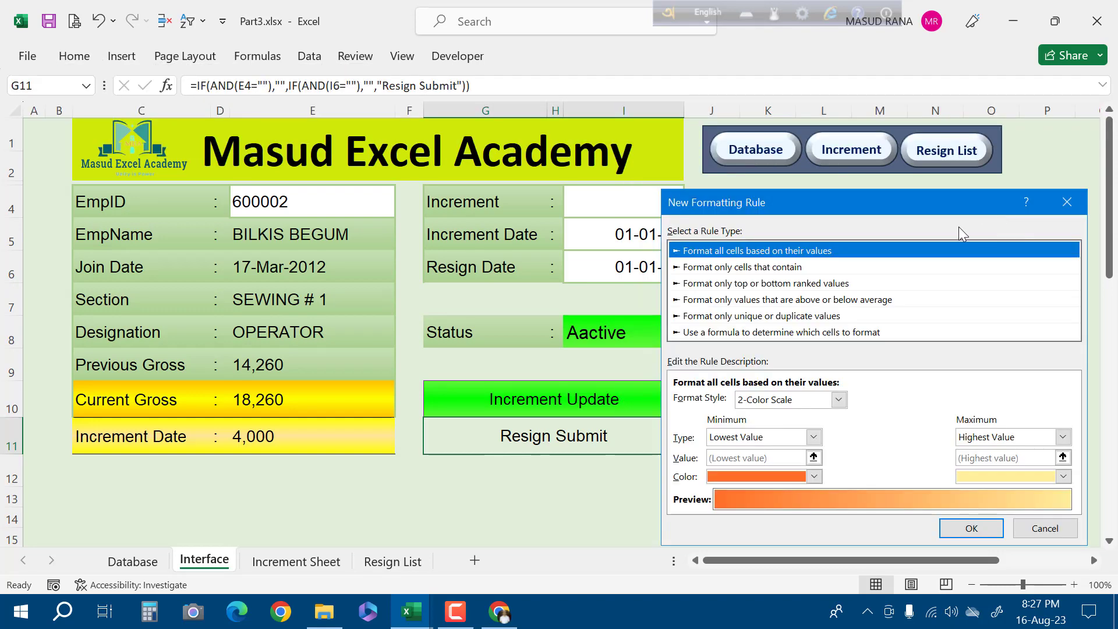
left_click(751, 267)
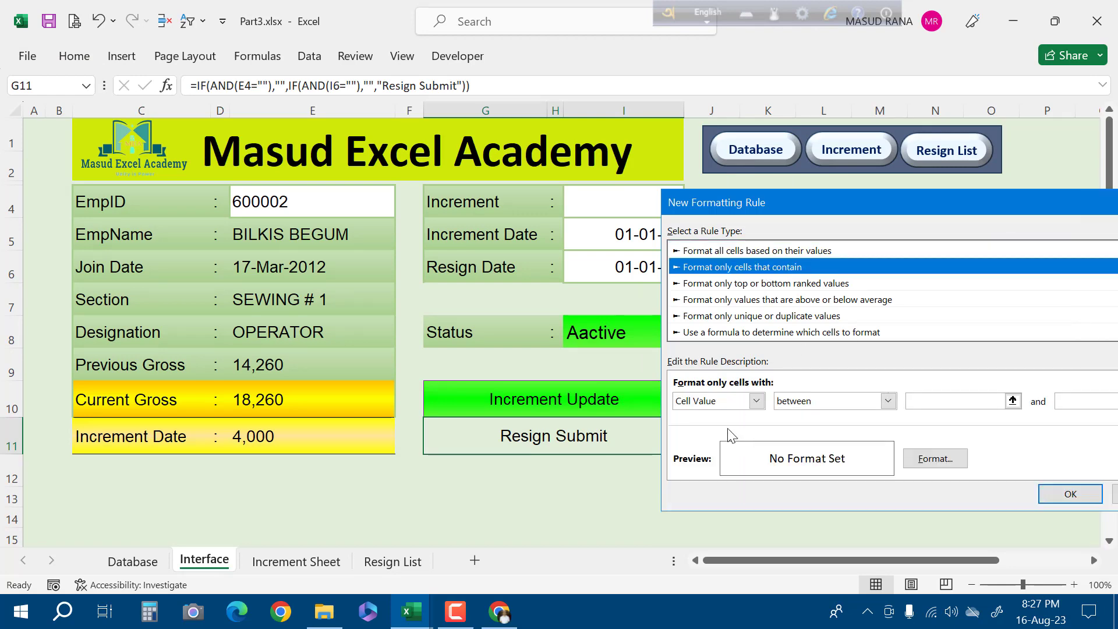
left_click(756, 401)
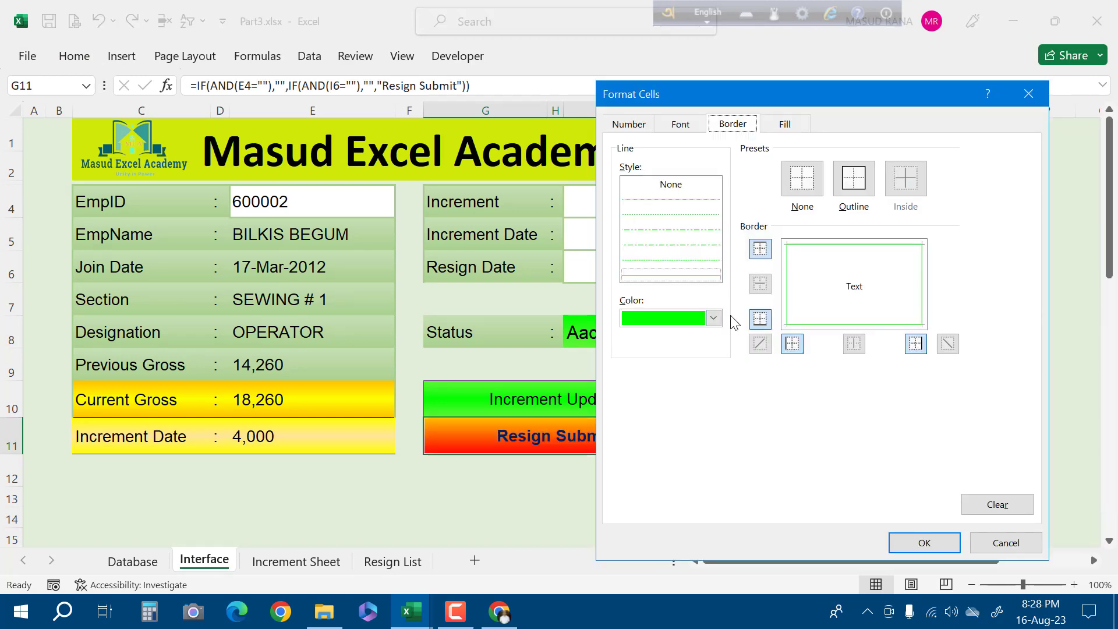
Change the G11 rule's fill to a horizontal two-colour gradient from dark red to red, with the red band in the middle
left_click(782, 124)
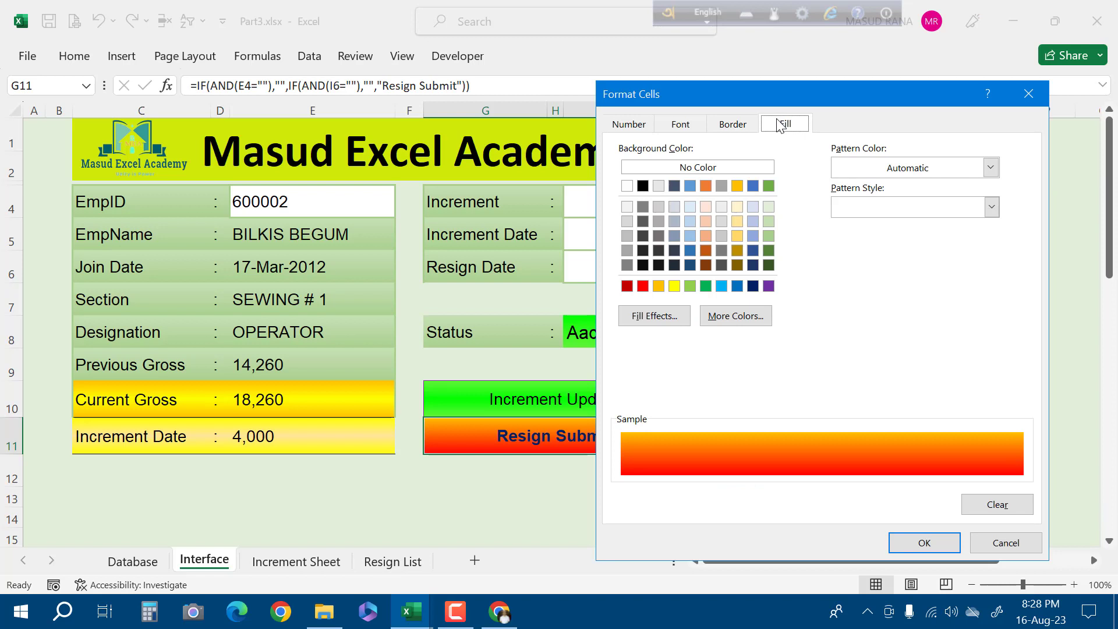
left_click(646, 315)
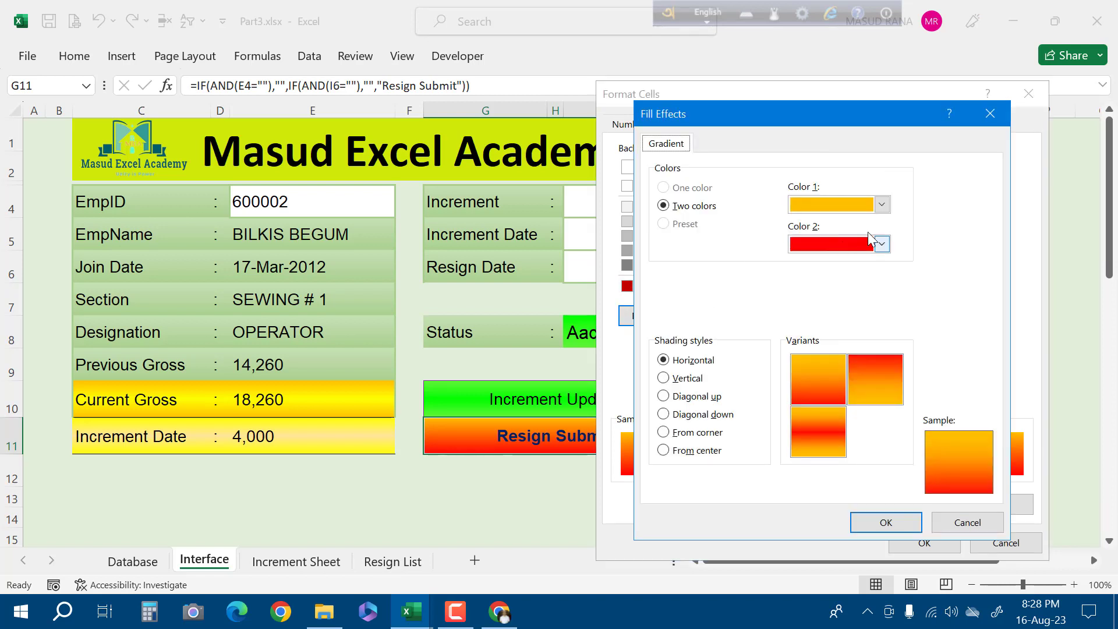
left_click(881, 204)
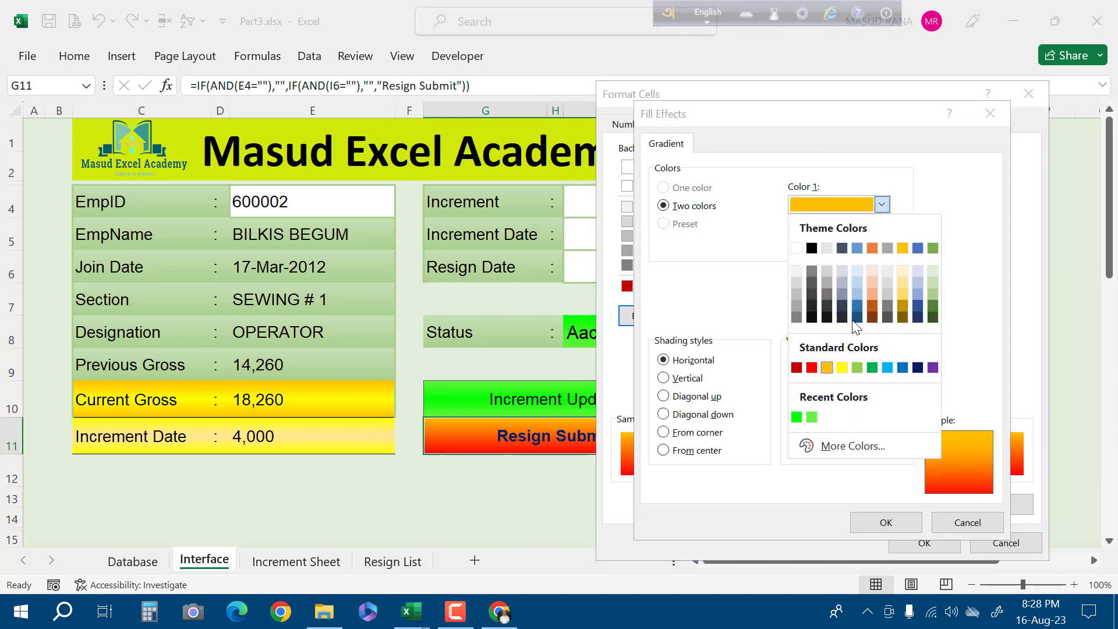
left_click(796, 367)
left_click(825, 432)
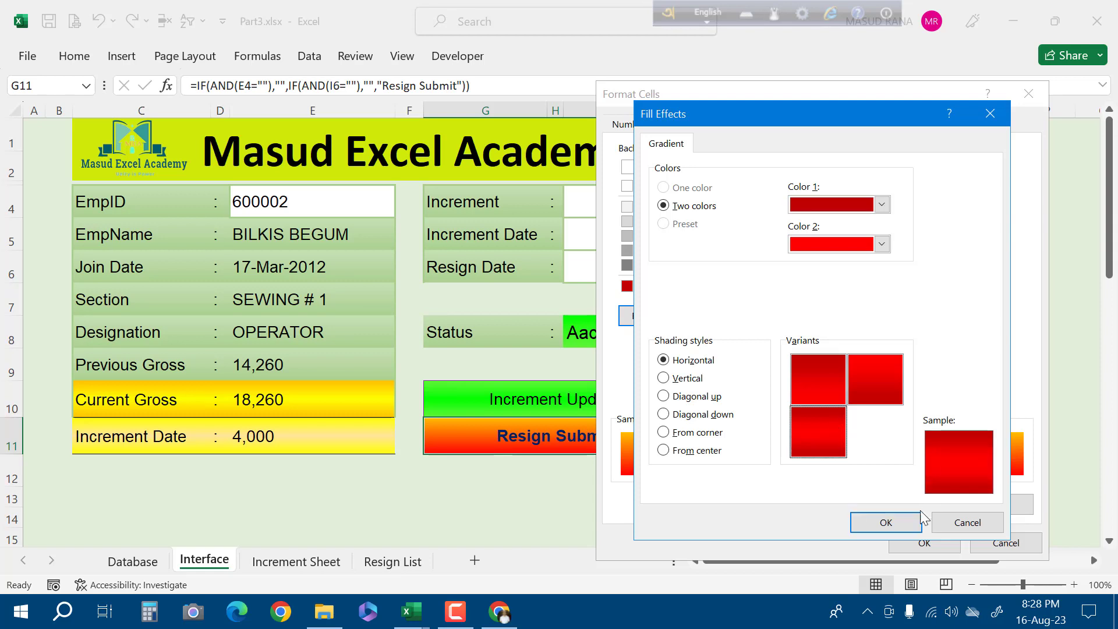
left_click(890, 522)
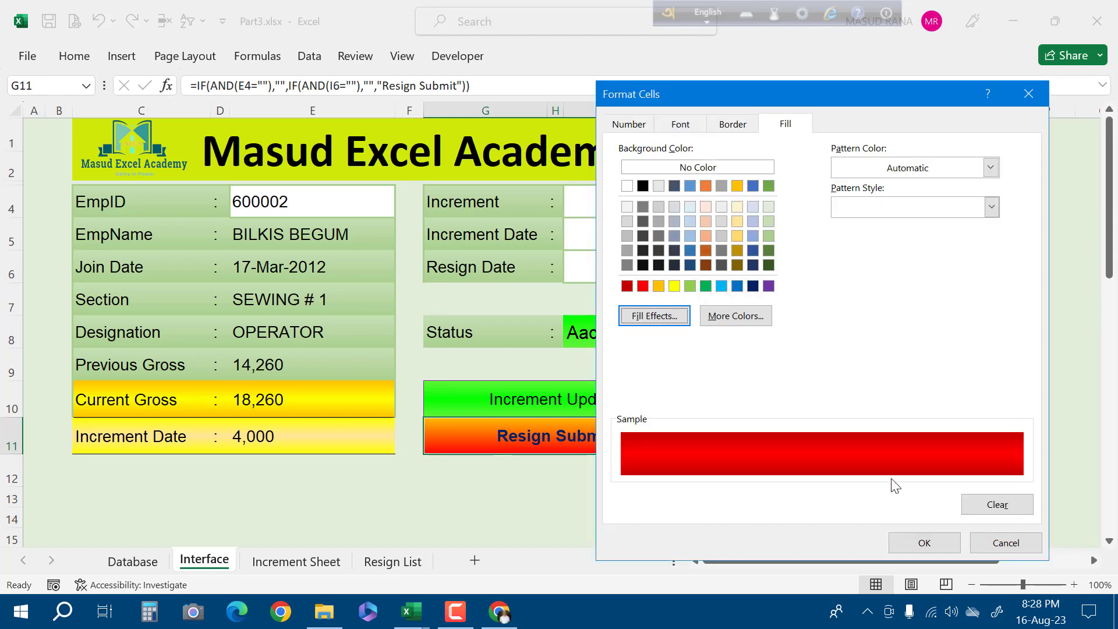
Set the G11 rule's font colour to yellow and apply the rule to the Resign Submit cell
left_click(689, 132)
left_click(911, 278)
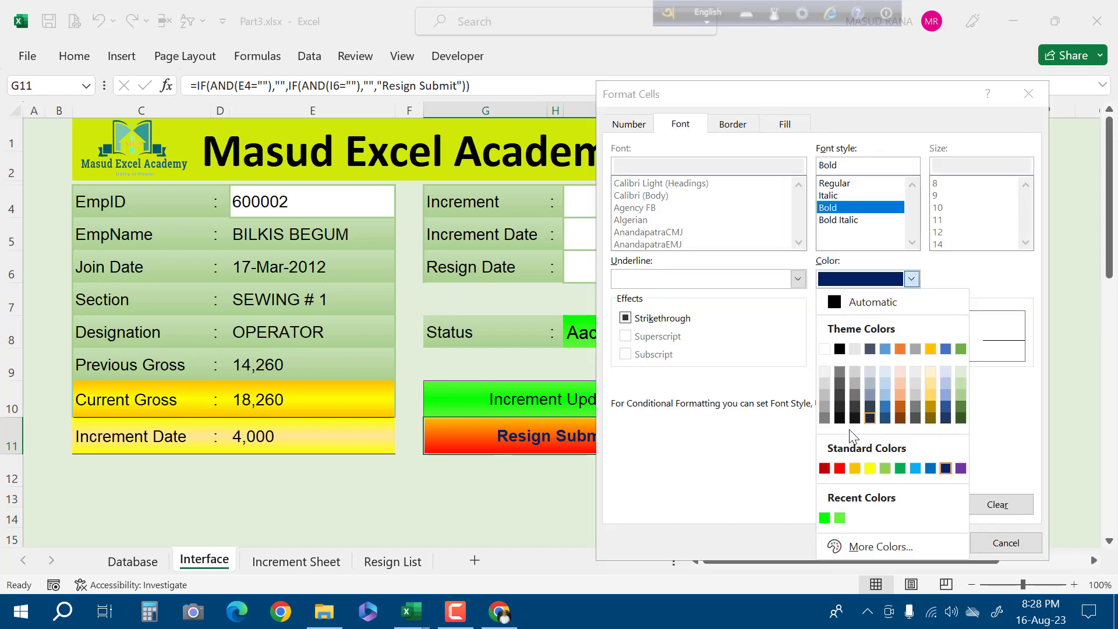
left_click(869, 468)
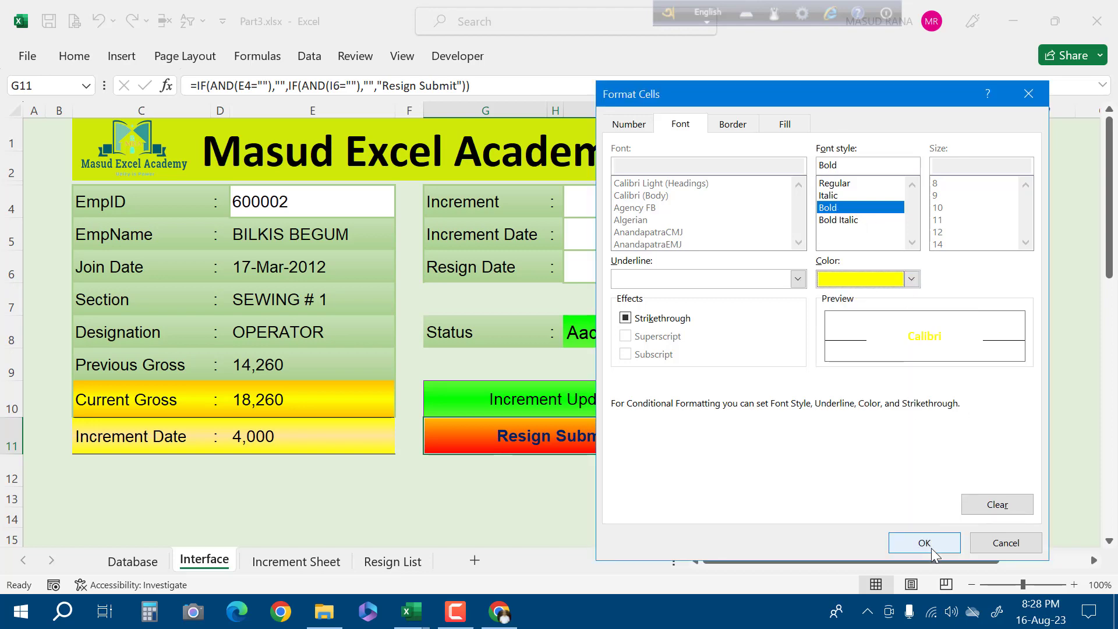
left_click(925, 543)
left_click(865, 494)
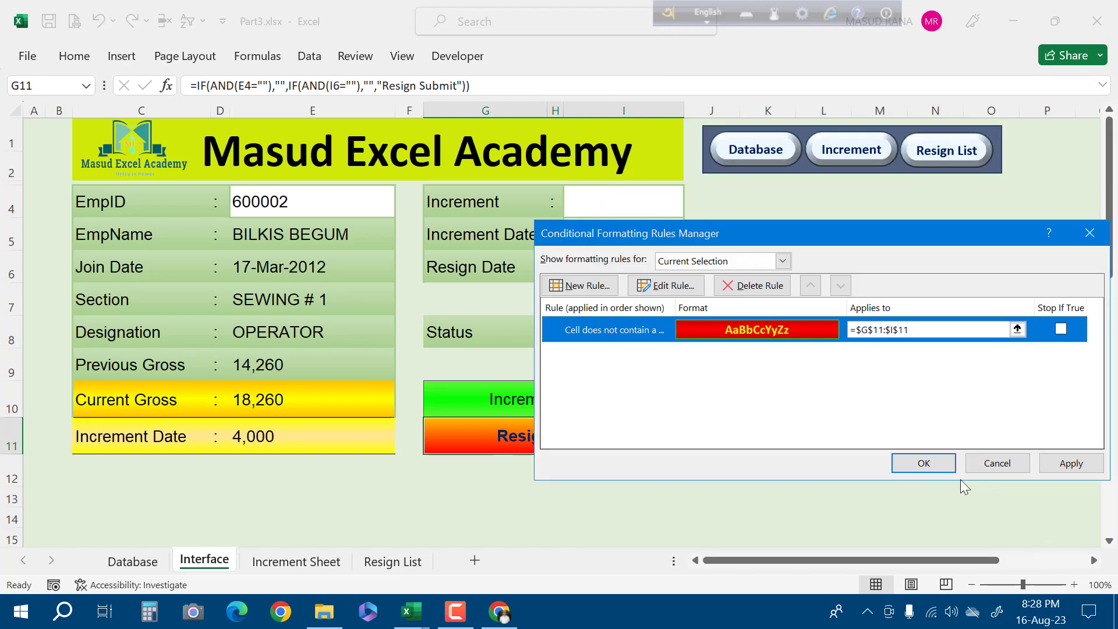
left_click(1058, 464)
left_click(996, 463)
left_click(856, 460)
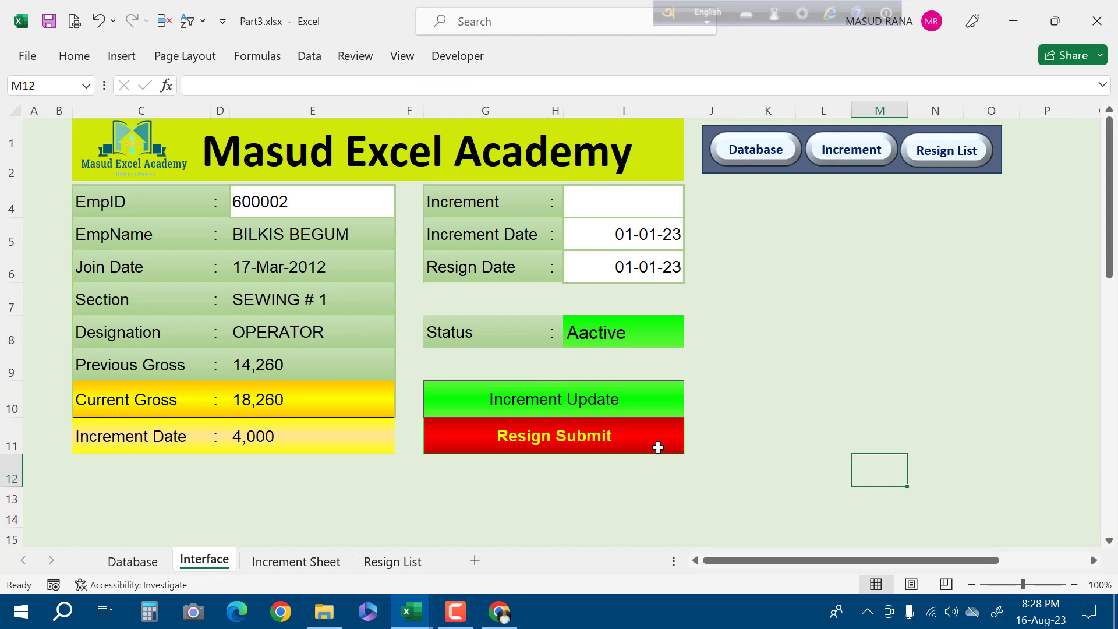
Reopen the existing conditional formatting rule of G11 for editing and open its format settings
left_click(615, 438)
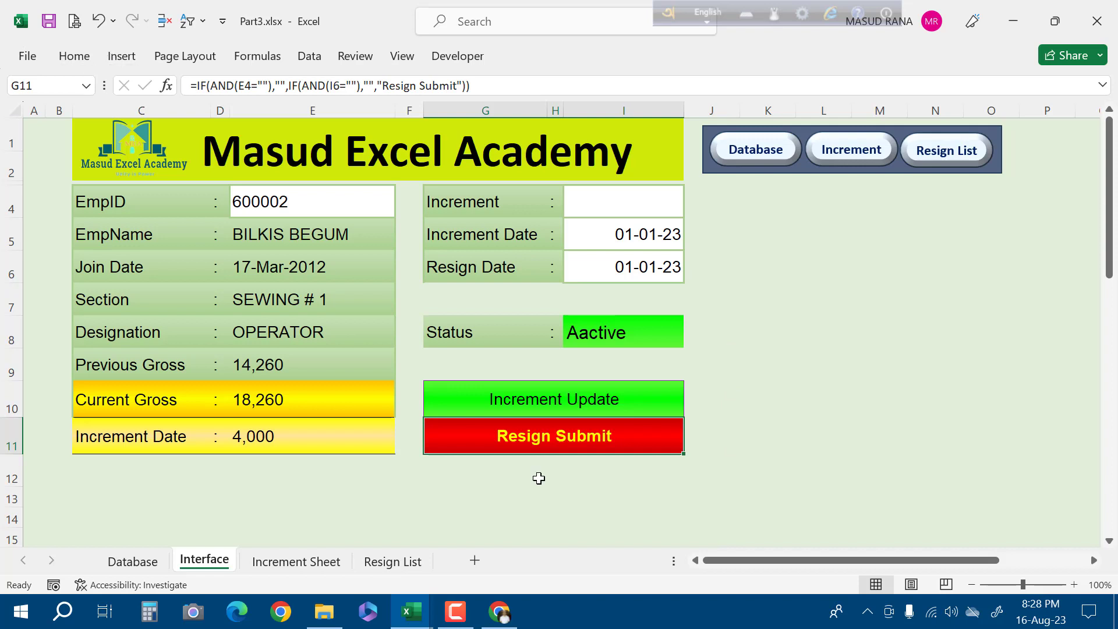
left_click(522, 519)
left_click(589, 437)
left_click(73, 56)
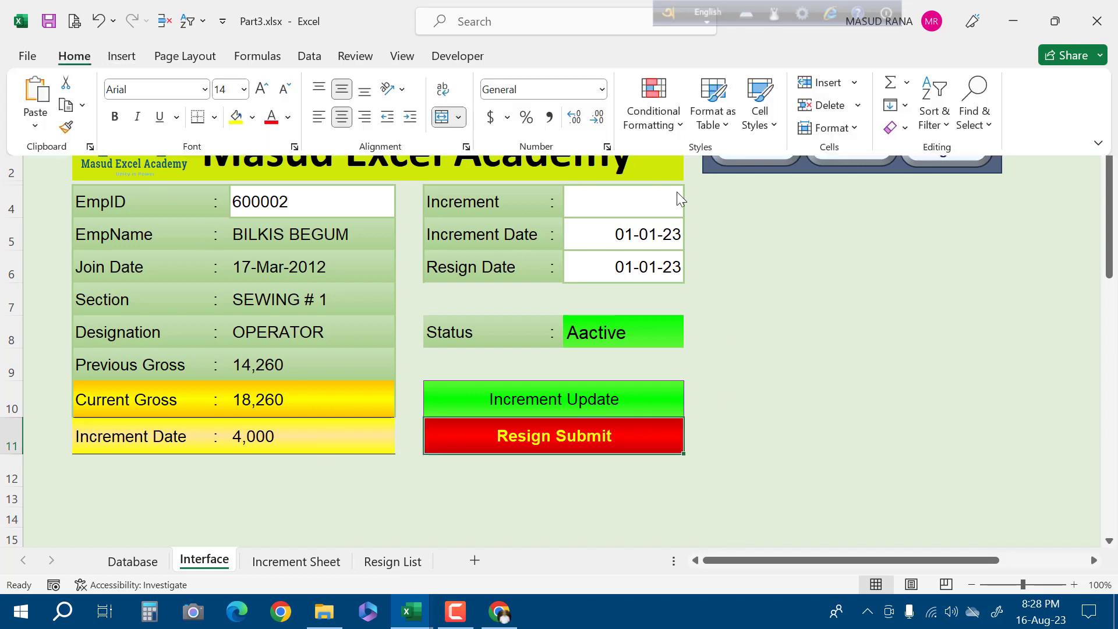
left_click(653, 111)
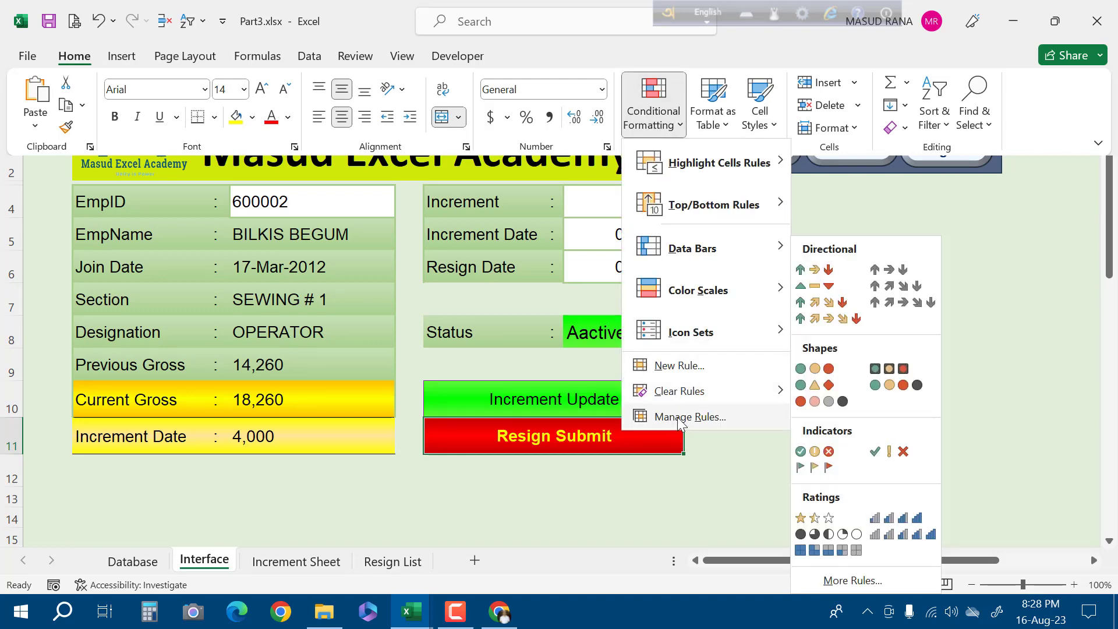
left_click(681, 418)
double_click(779, 326)
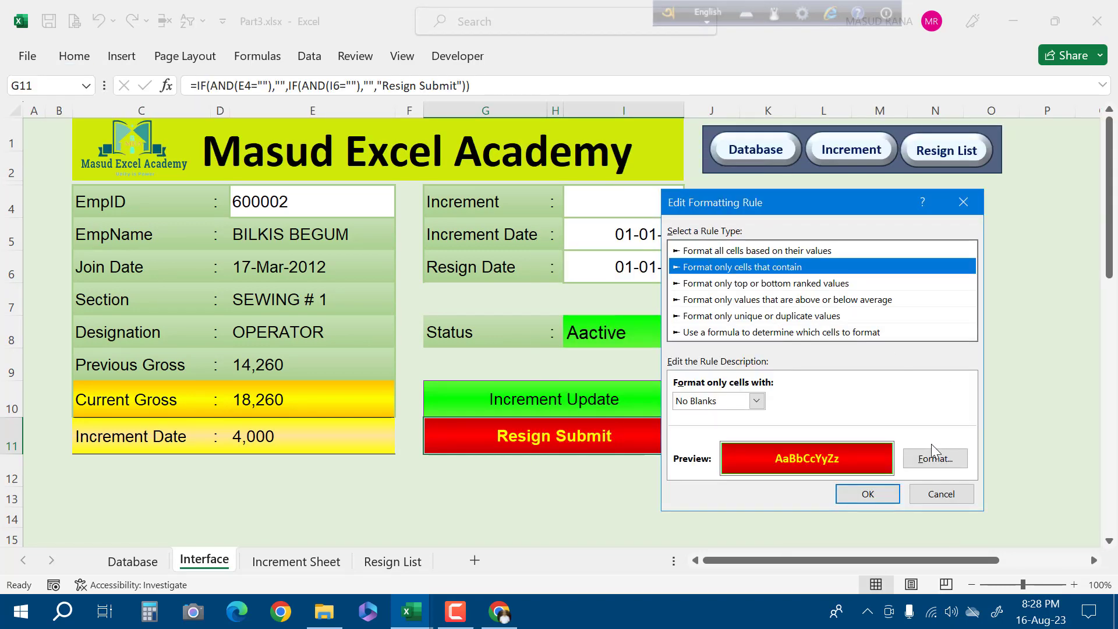
left_click(935, 457)
left_click(911, 279)
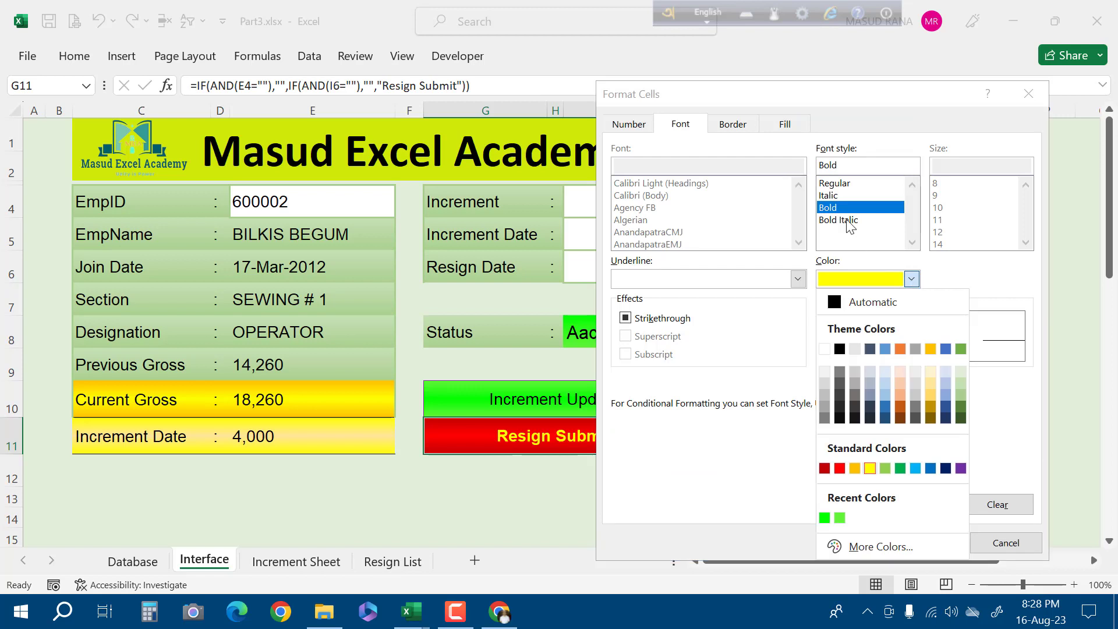
left_click(912, 278)
Give the G11 rule's format a dark blue outline border and apply the rule
left_click(733, 123)
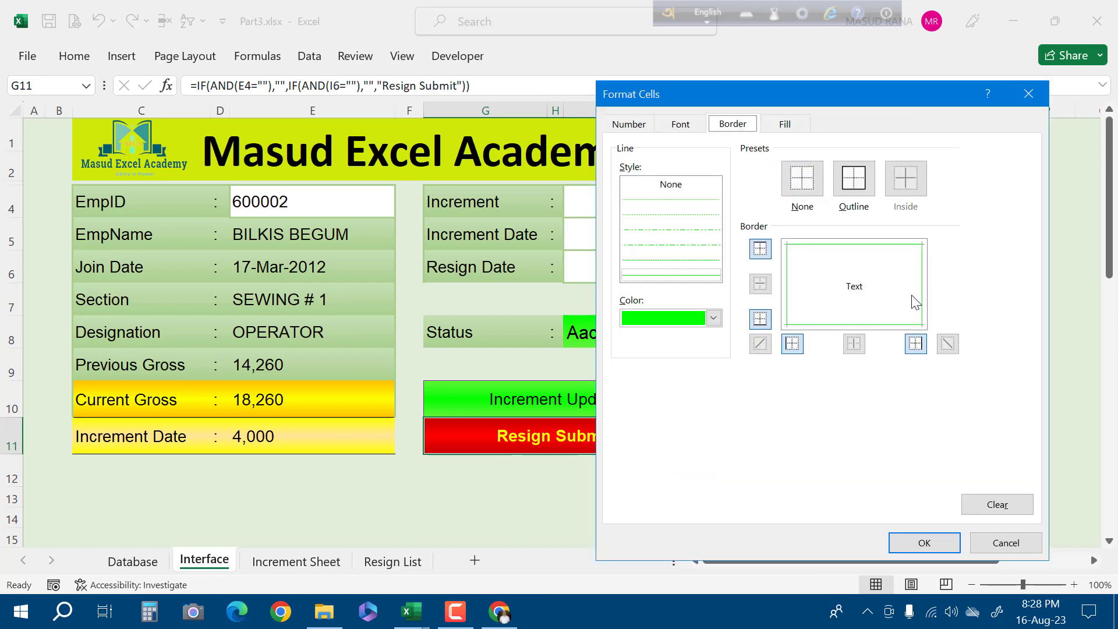
left_click(712, 317)
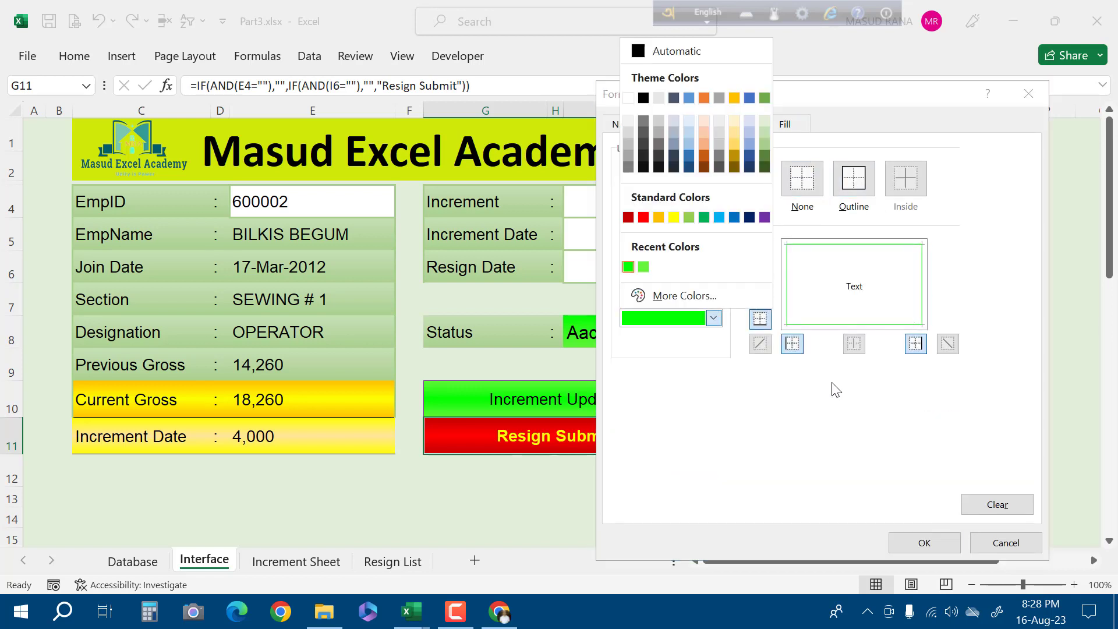
left_click(750, 217)
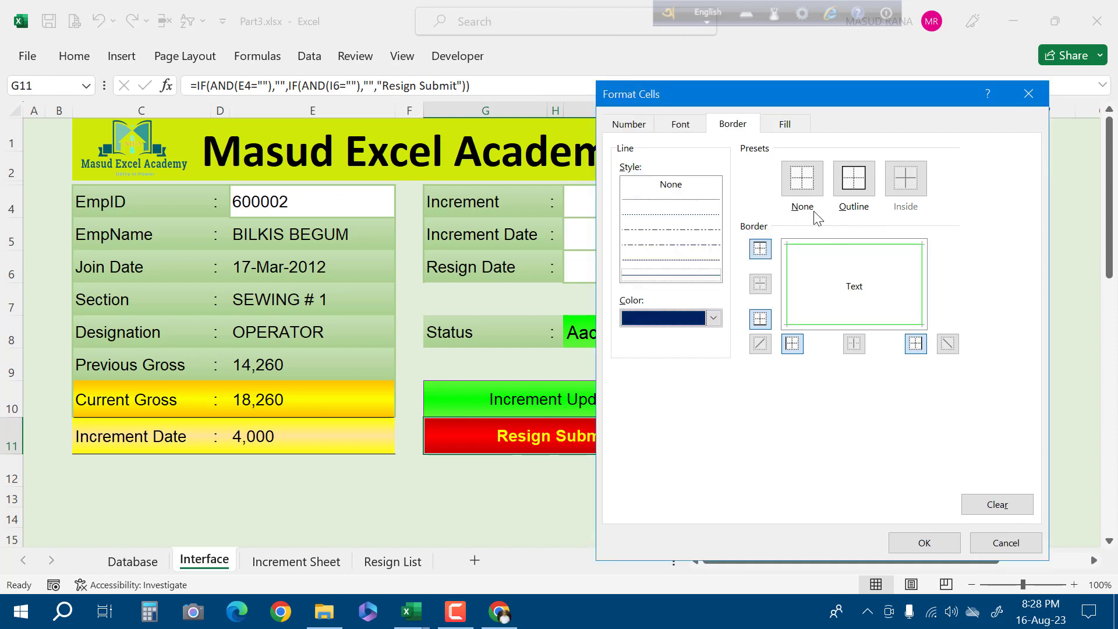
left_click(855, 179)
left_click(904, 542)
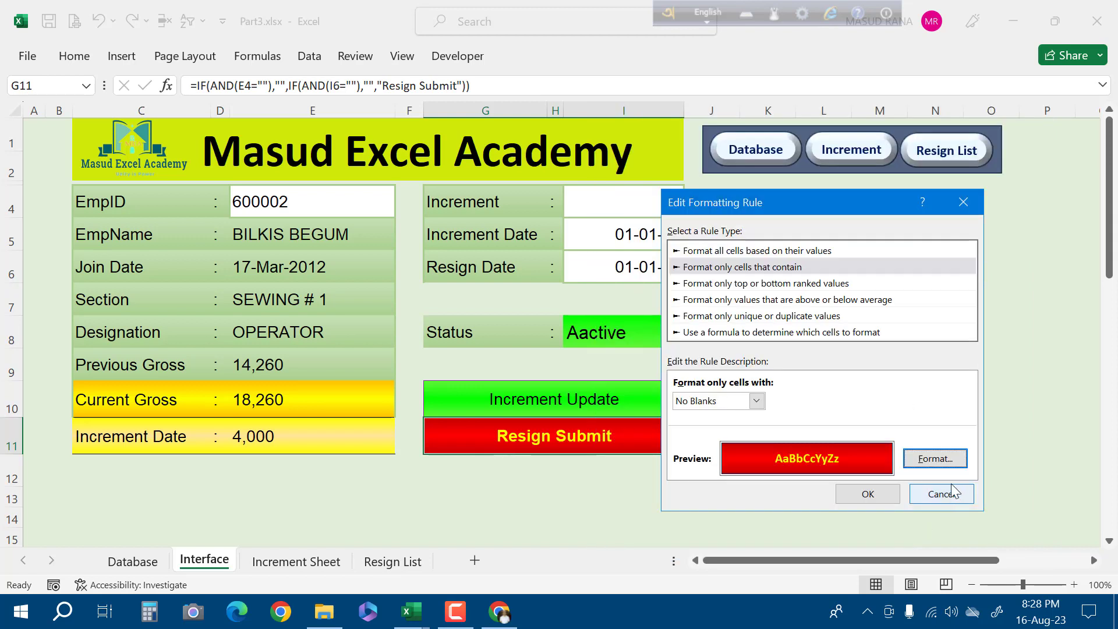
left_click(864, 492)
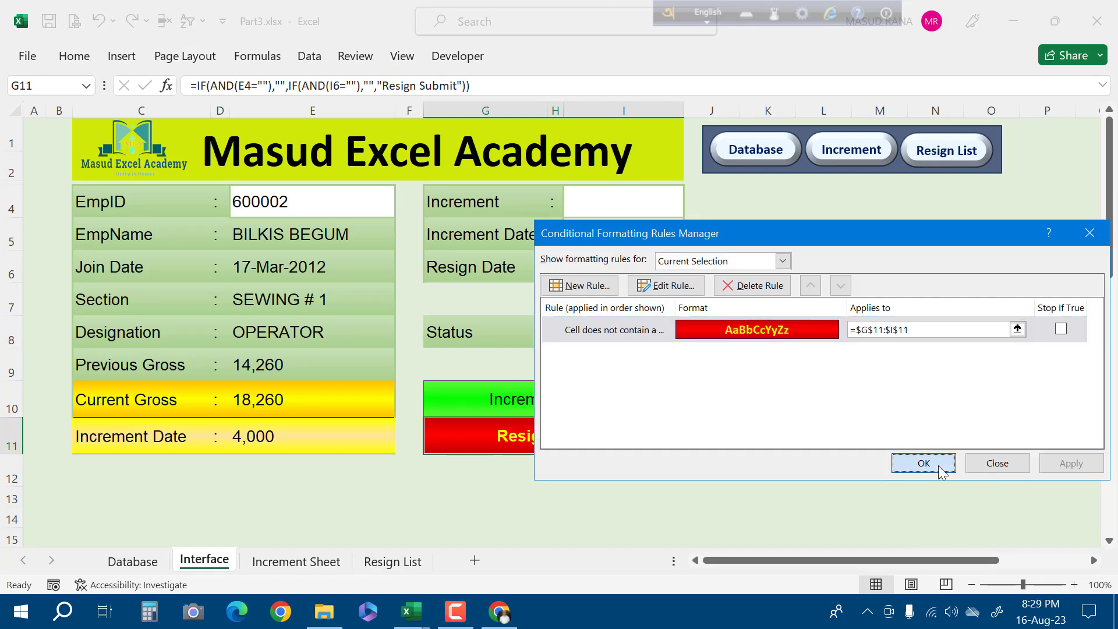
left_click(928, 464)
left_click(838, 436)
left_click(864, 478)
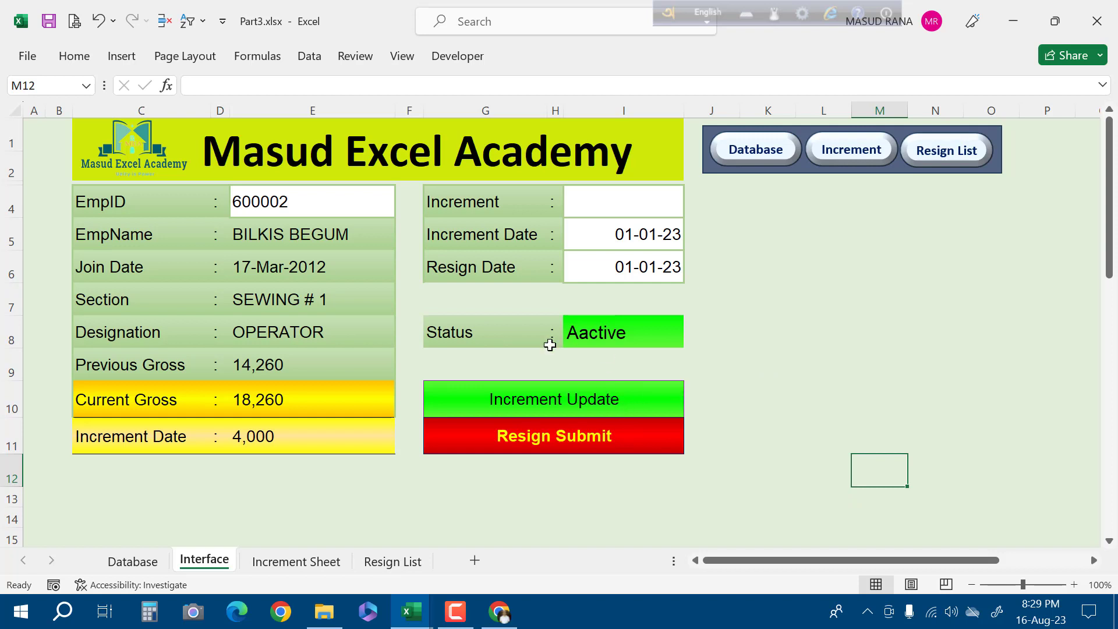
Insert a rectangle shape that exactly covers the Increment Update cell G10
left_click(763, 392)
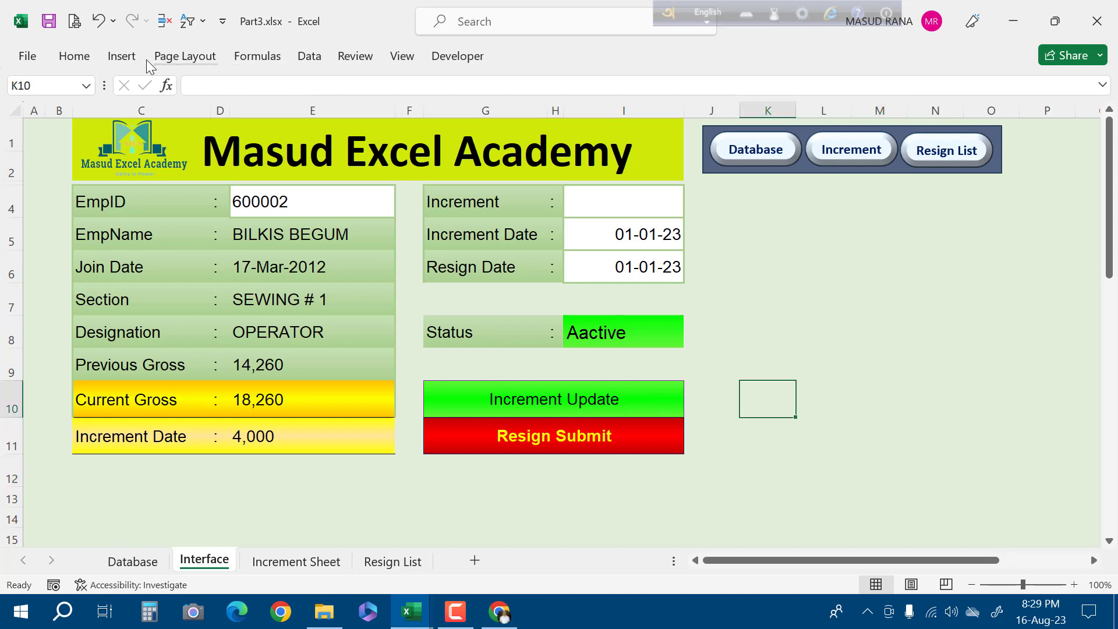
left_click(122, 57)
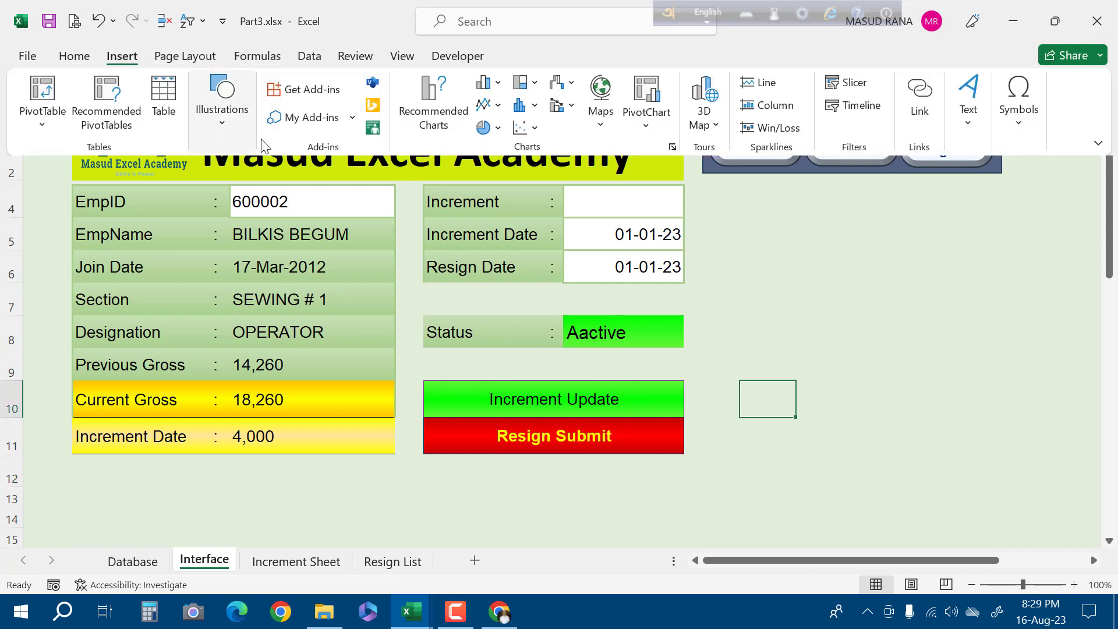
left_click(223, 126)
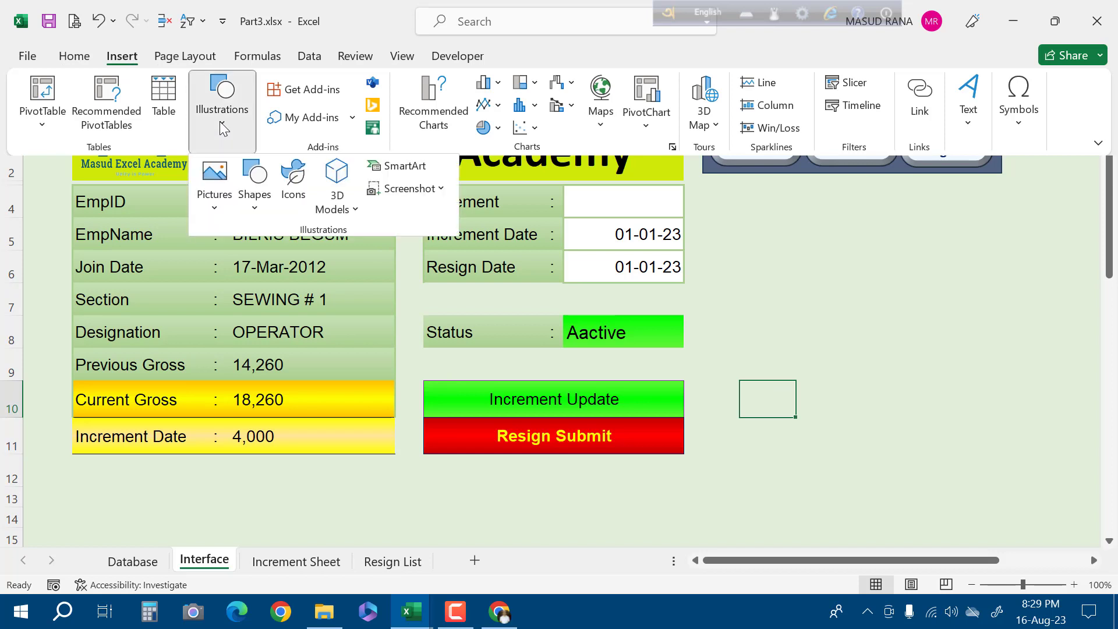
left_click(255, 209)
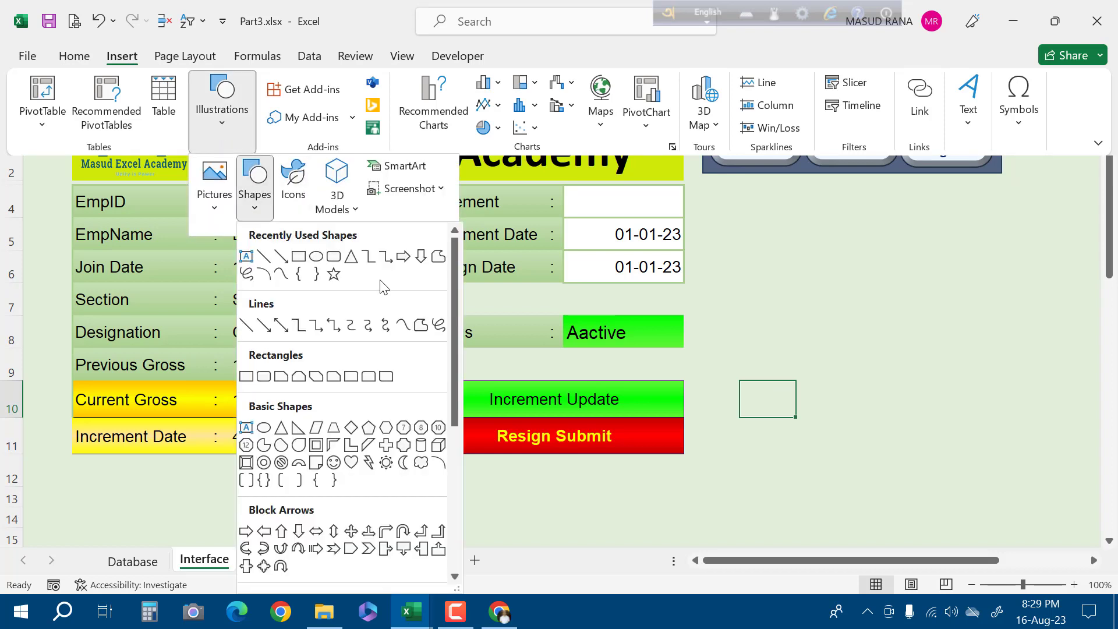
left_click(316, 258)
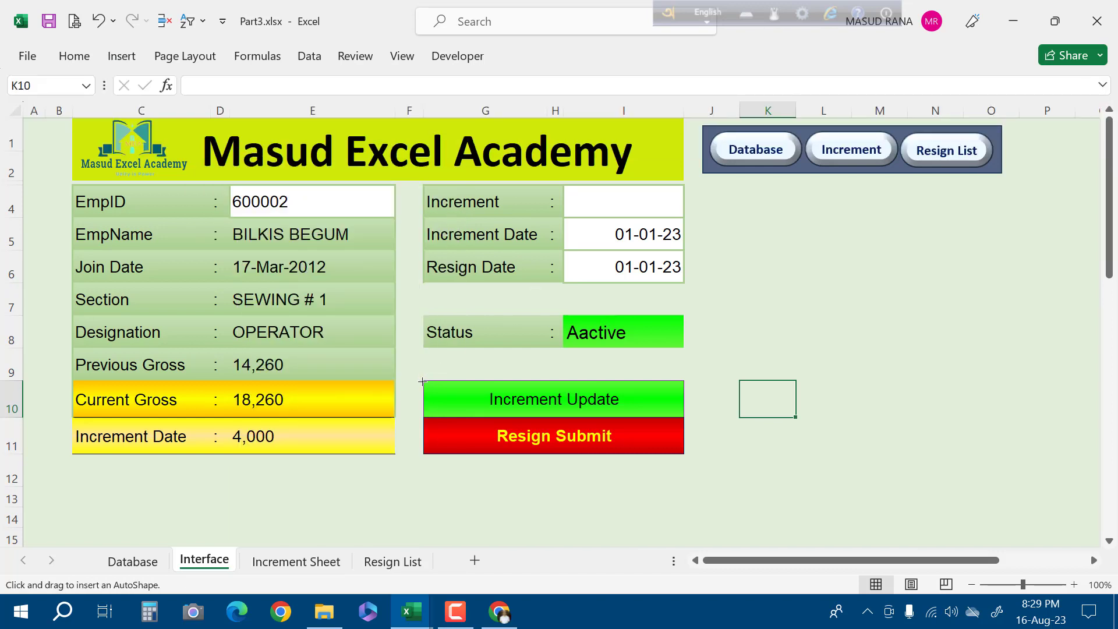
mouse_move(423, 381)
left_mouse_down()
mouse_move(459, 412)
mouse_move(685, 417)
left_mouse_up()
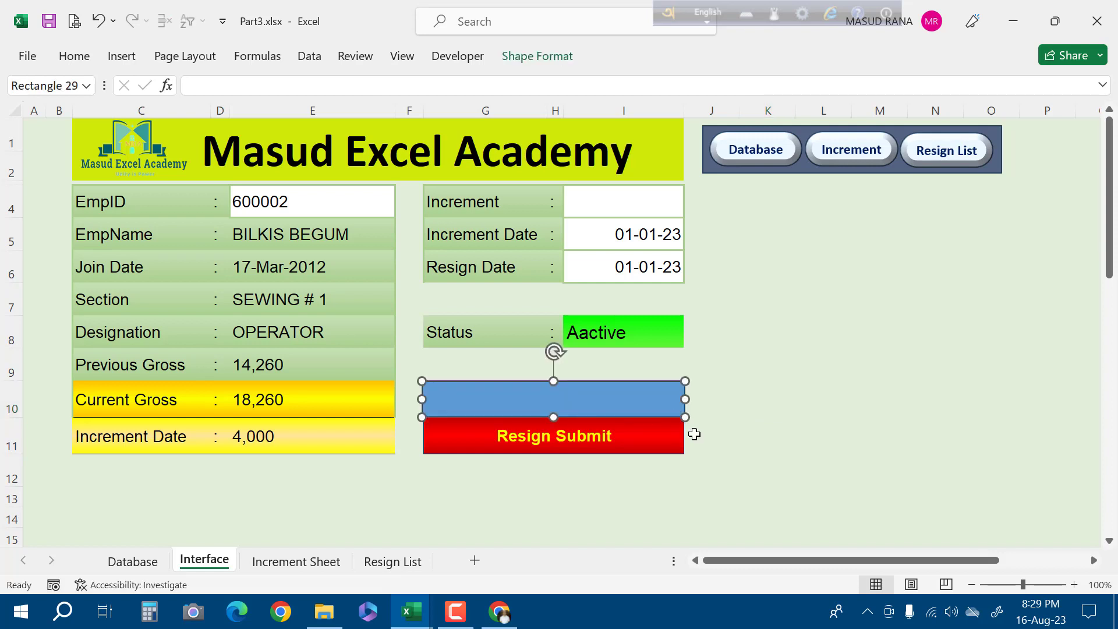
Remove both the fill and the outline from the rectangle covering the Increment Update cell G10
right_click(623, 385)
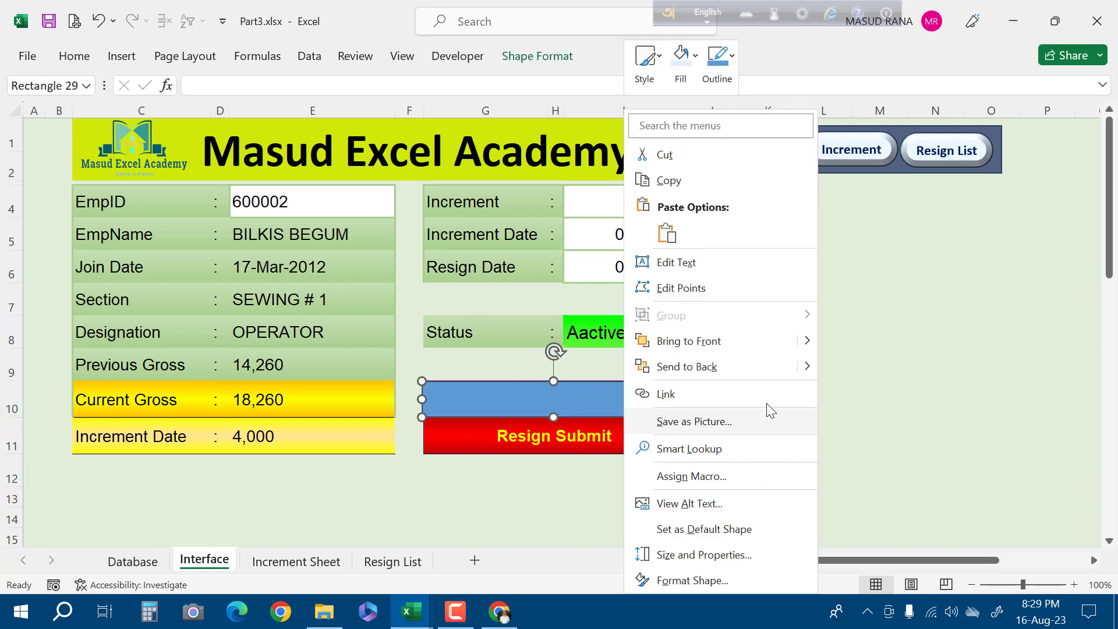
left_click(681, 80)
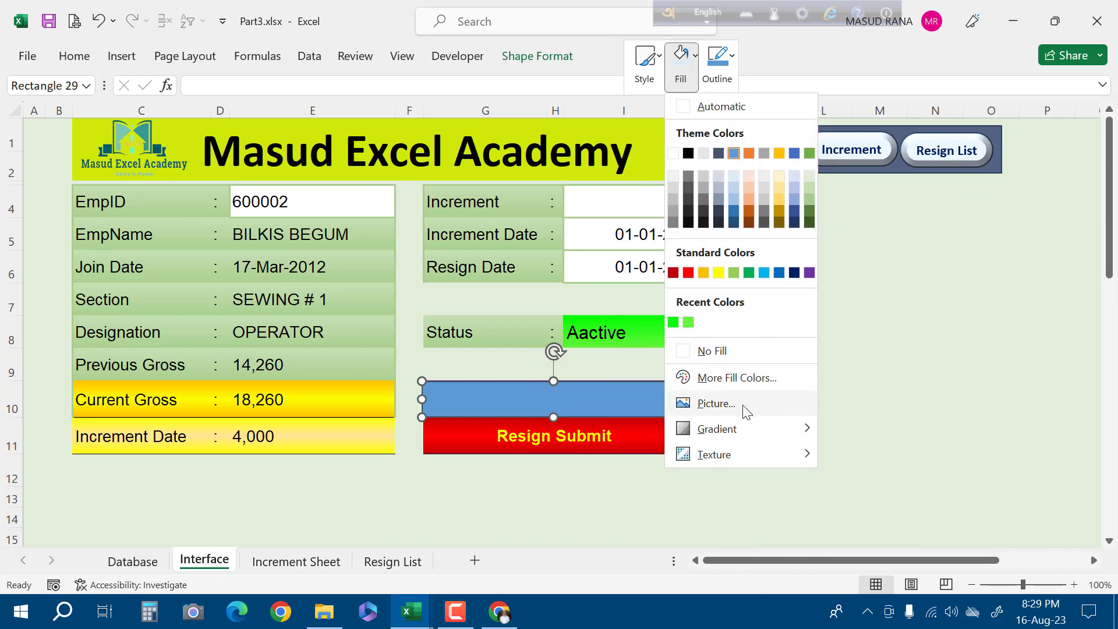
left_click(673, 322)
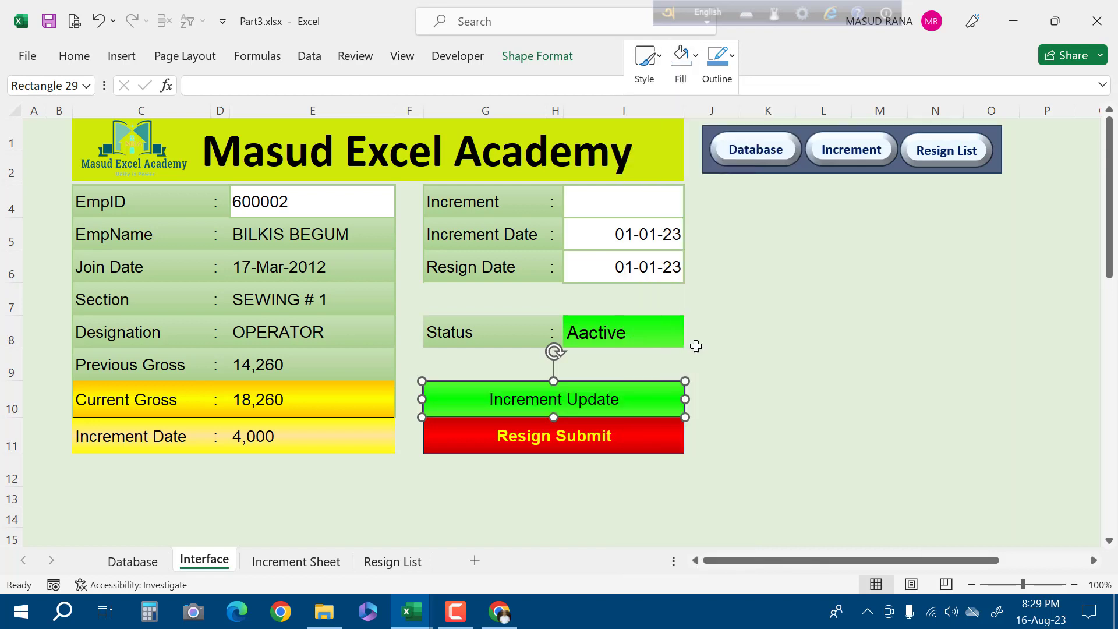
left_click(717, 69)
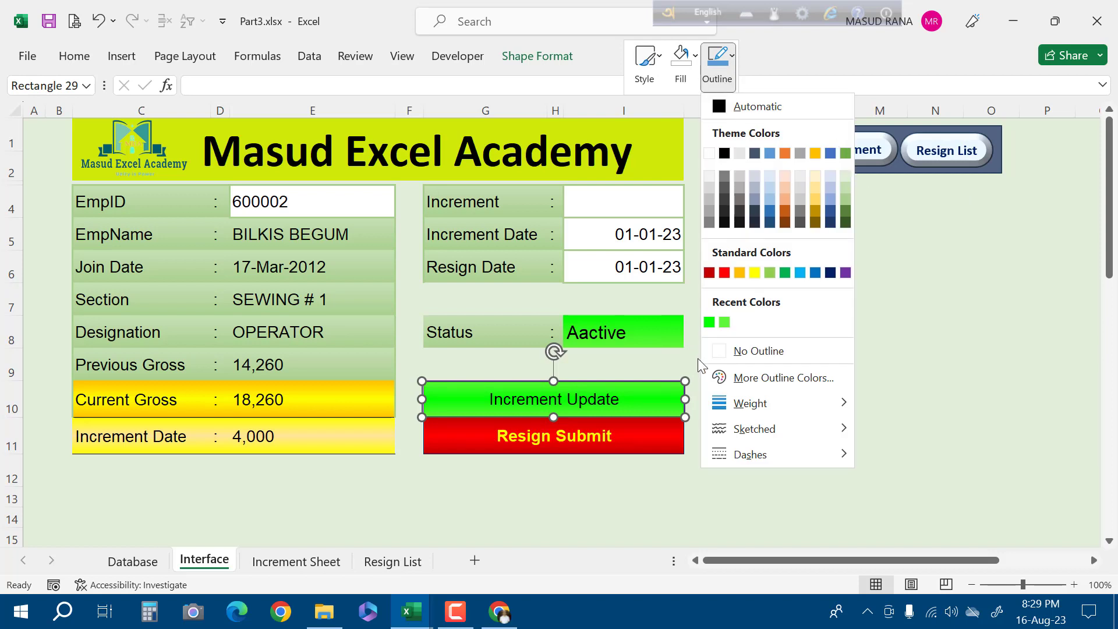
left_click(751, 350)
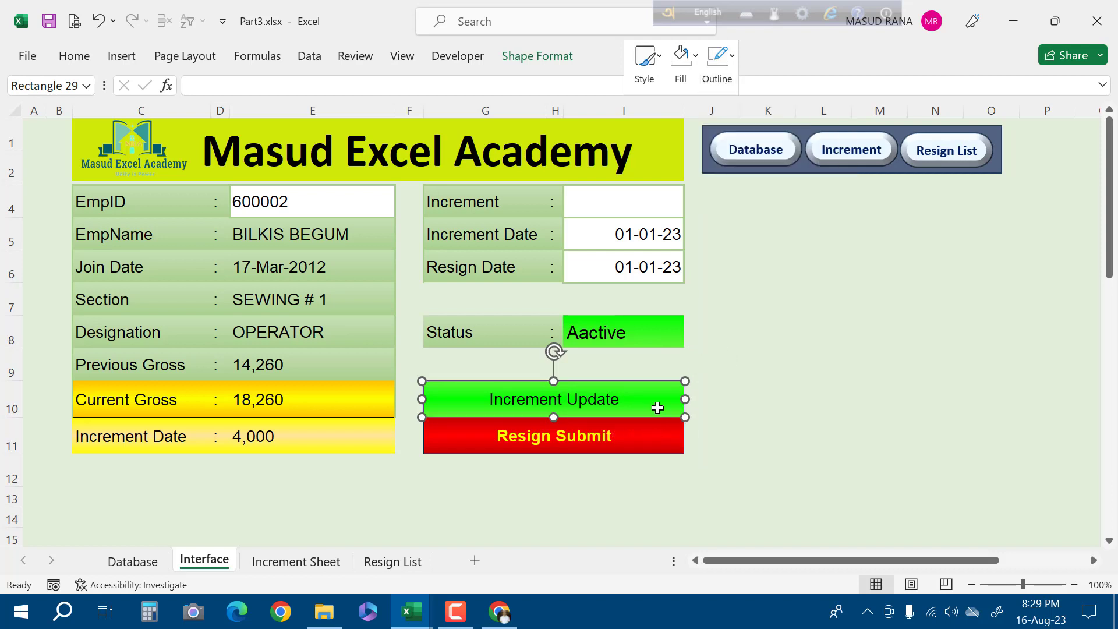
Duplicate the transparent rectangle and align one of the two exactly over the Resign Submit cell G11
left_click(763, 401)
left_click(675, 390)
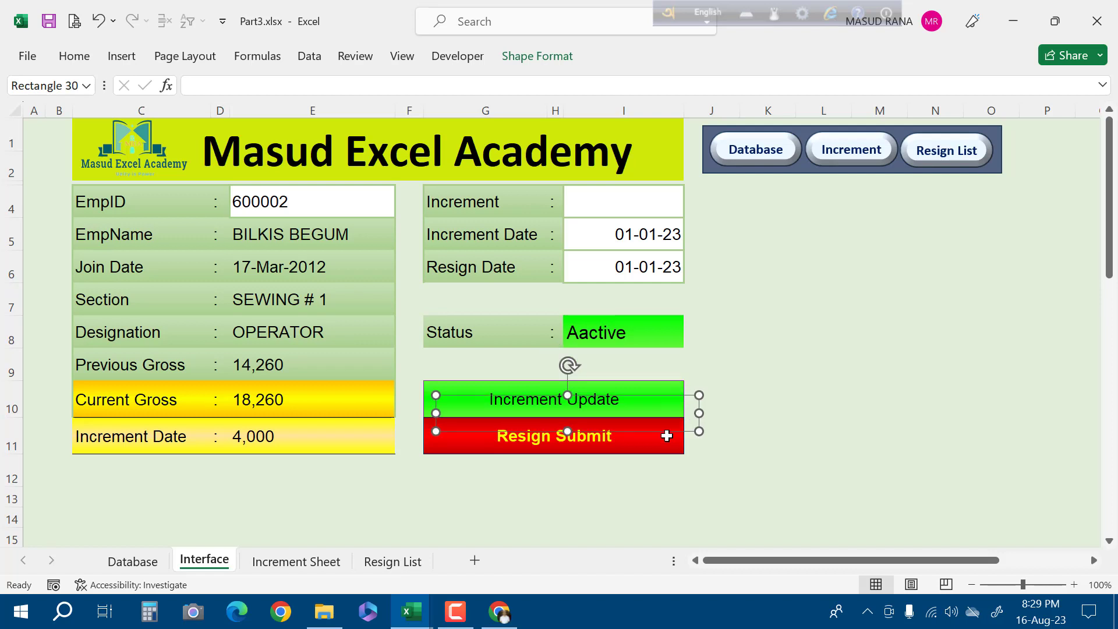
left_click_drag(686, 403, 691, 441)
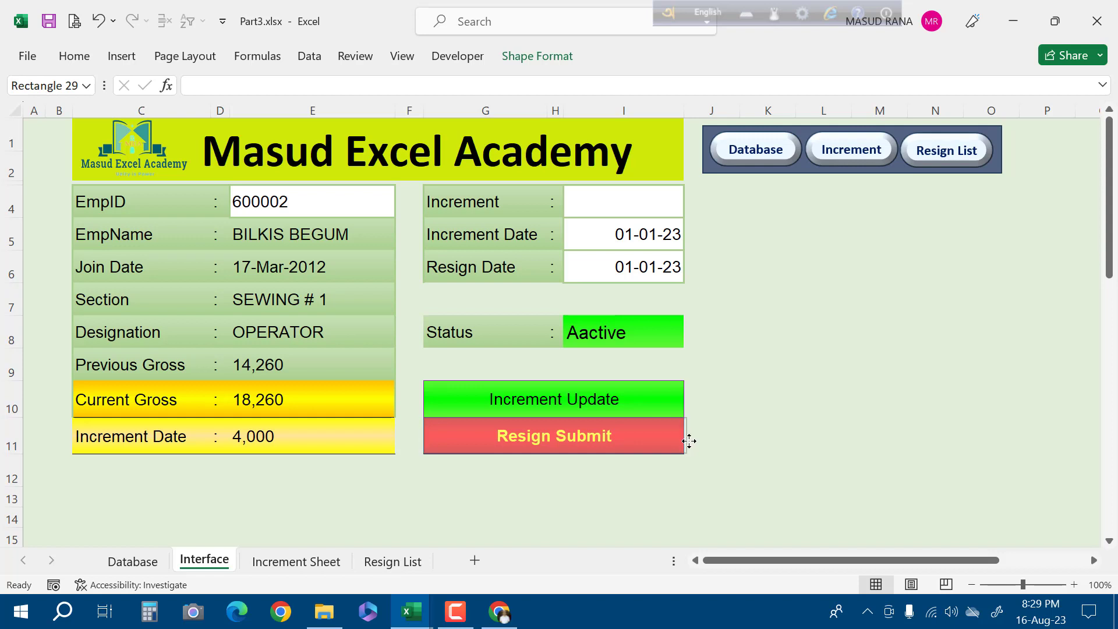
left_click_drag(688, 441, 687, 441)
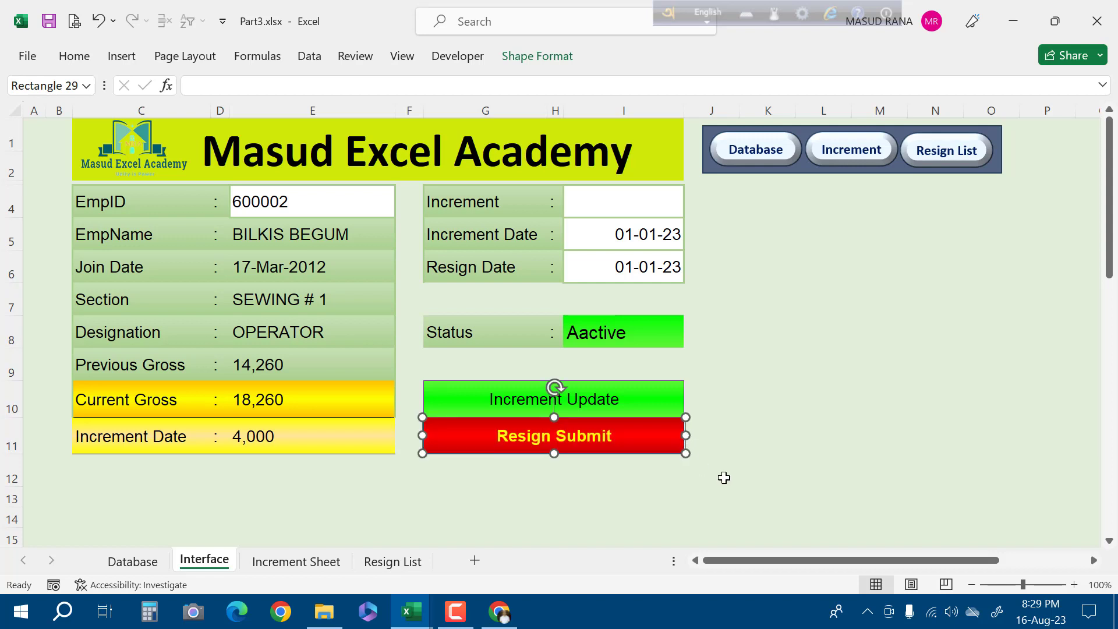
Move the misaligned transparent rectangle so that it exactly covers the Increment Update cell G10
left_click(797, 446)
left_click(774, 459)
left_click(649, 401)
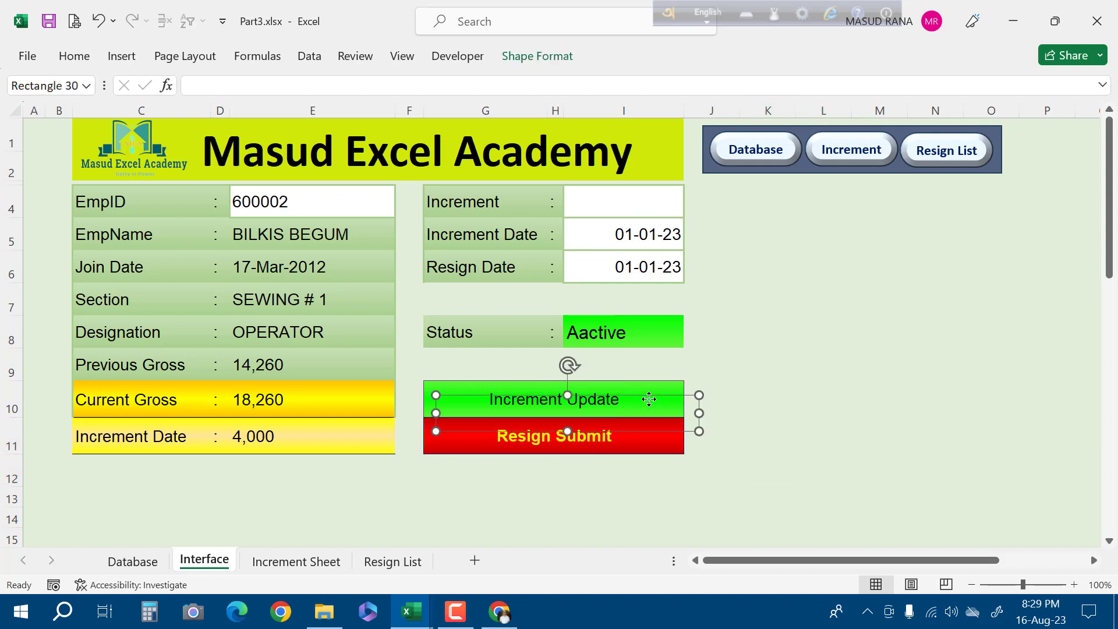
left_click(611, 445)
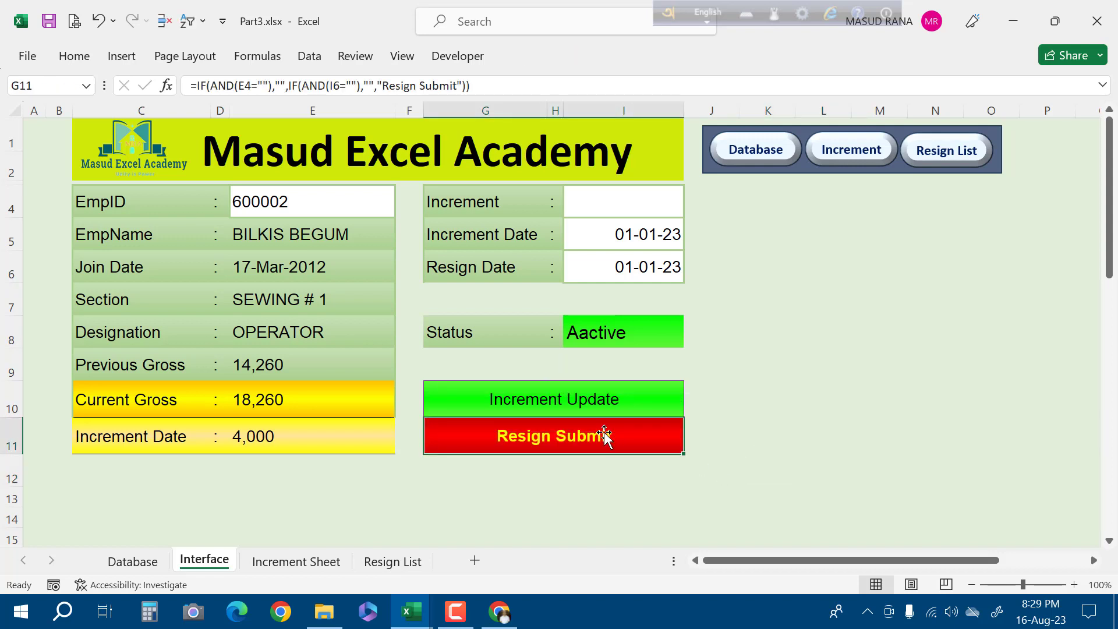
left_click(604, 431)
left_click(667, 391)
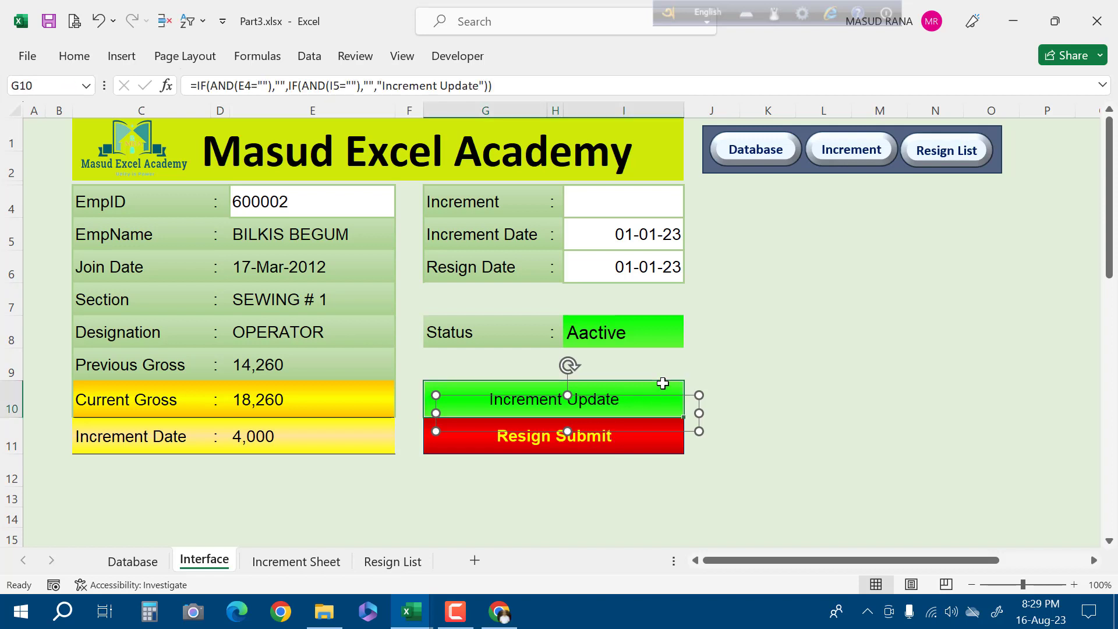
left_click(652, 395)
left_click_drag(641, 393, 636, 455)
left_click(606, 400)
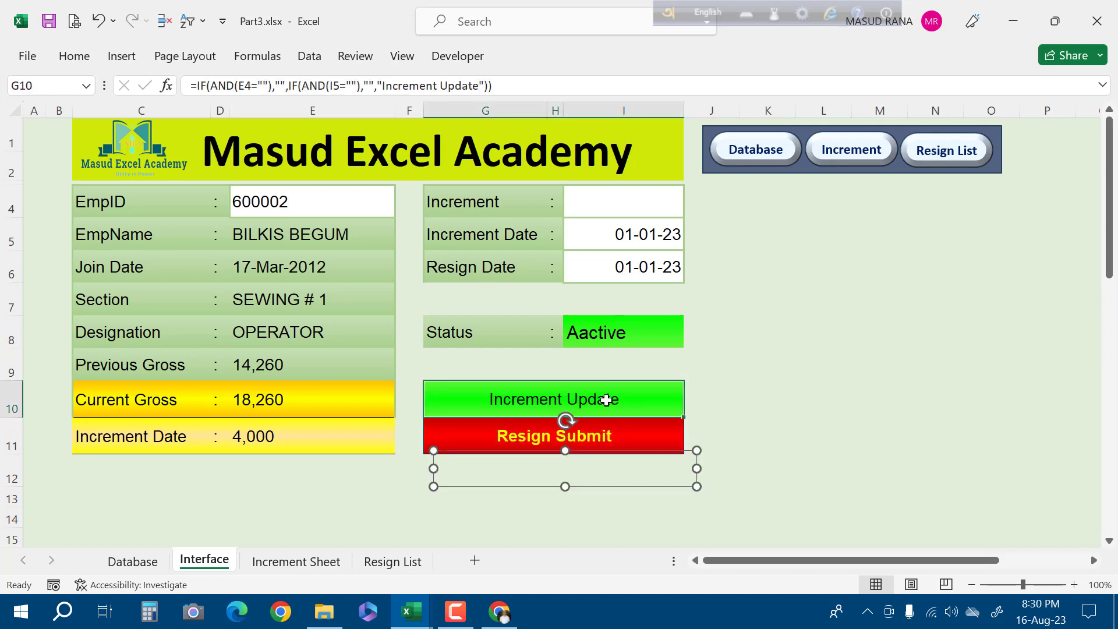
left_click(597, 429)
left_click(564, 477)
left_click(536, 462)
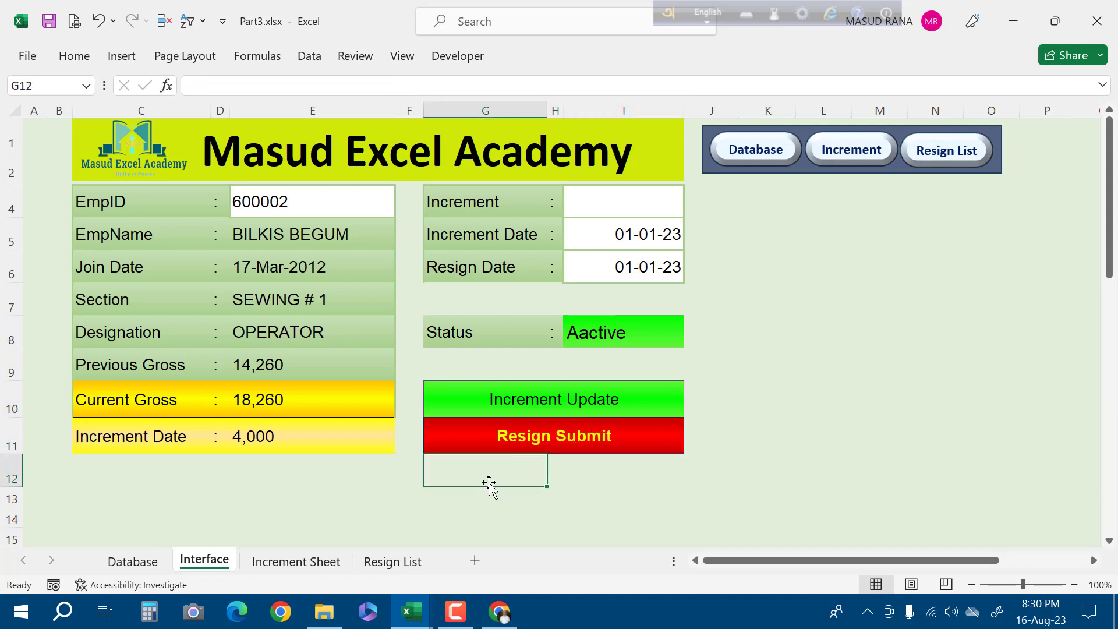
left_click(485, 488)
left_click_drag(495, 481, 480, 411)
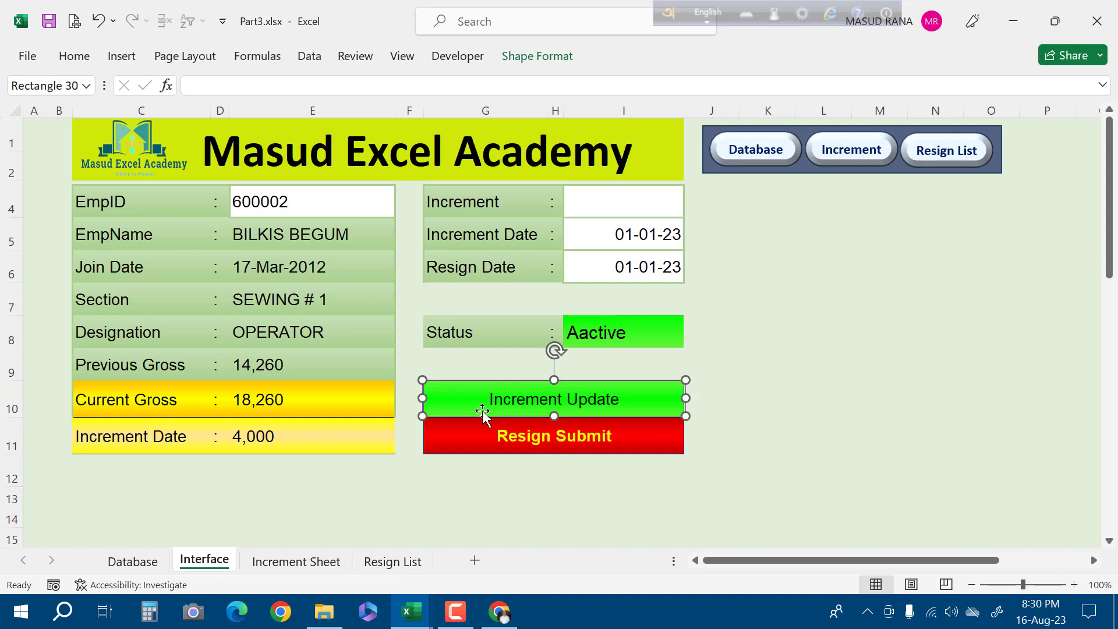
Duplicate the Increment Update rectangle, move the copy over the Resign Submit cell, and close the shape formatting settings
key("ctrl+d")
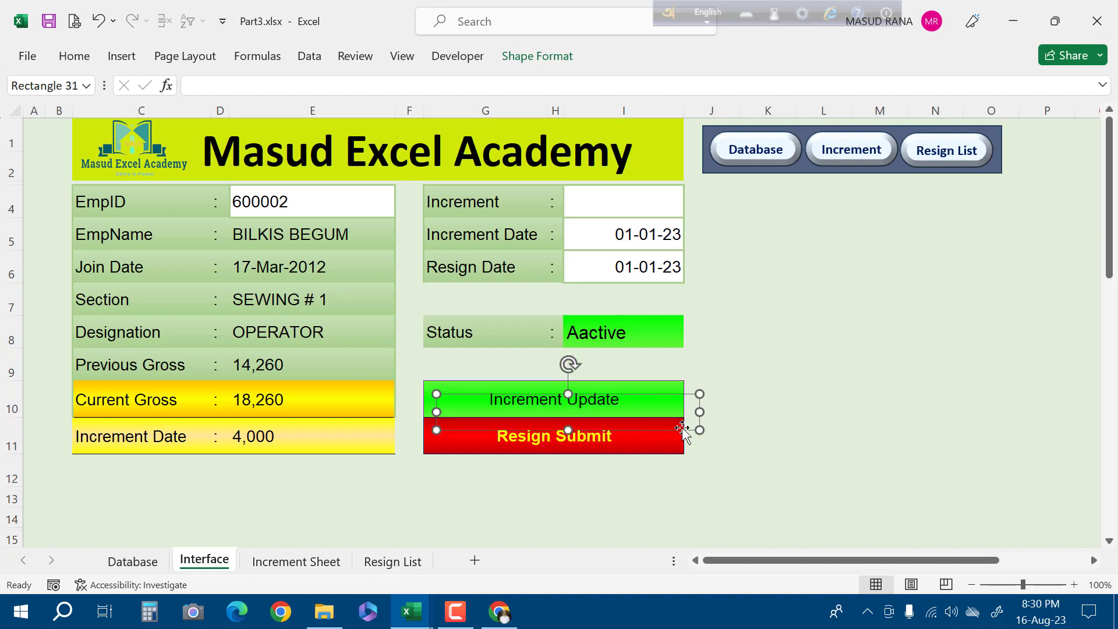
left_click_drag(684, 424, 668, 445)
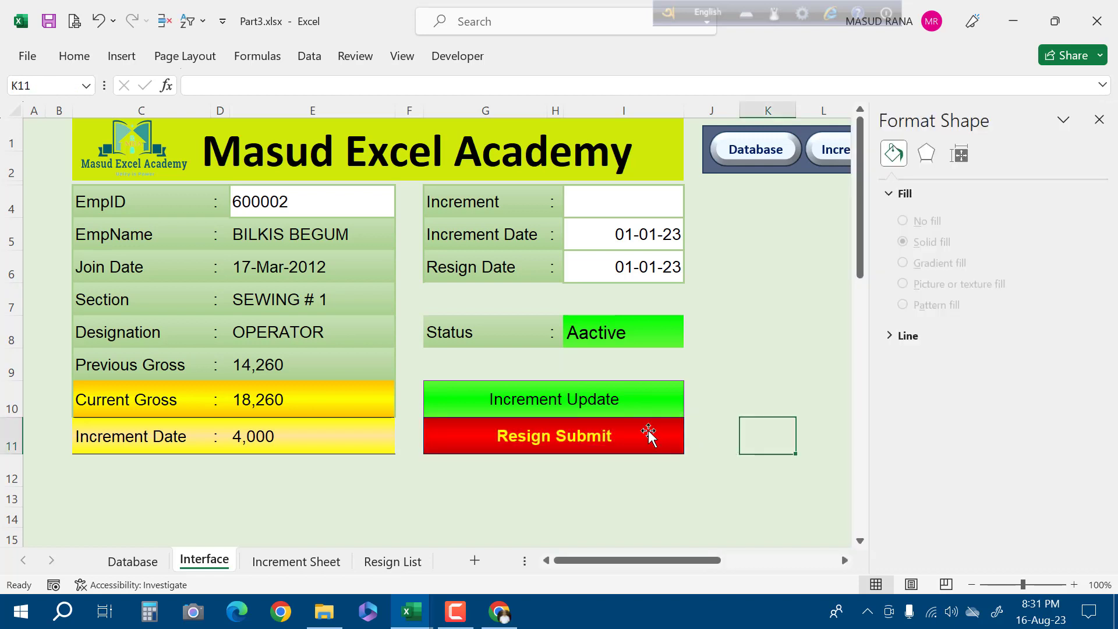
left_click(646, 434)
left_click(651, 394)
left_click(756, 404)
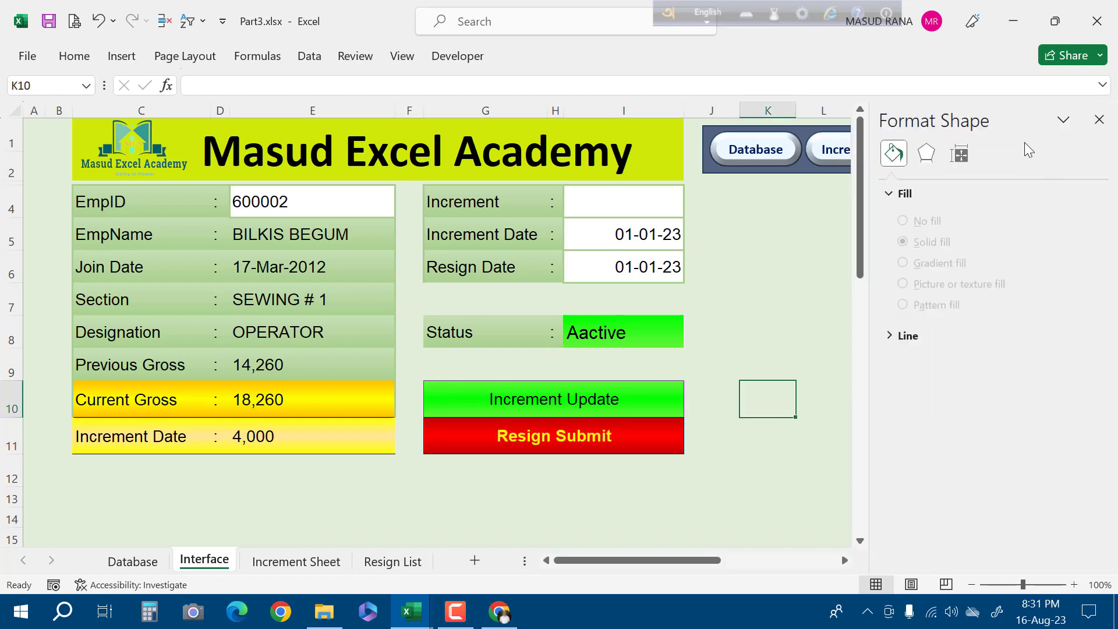
left_click(1099, 120)
left_click(894, 386)
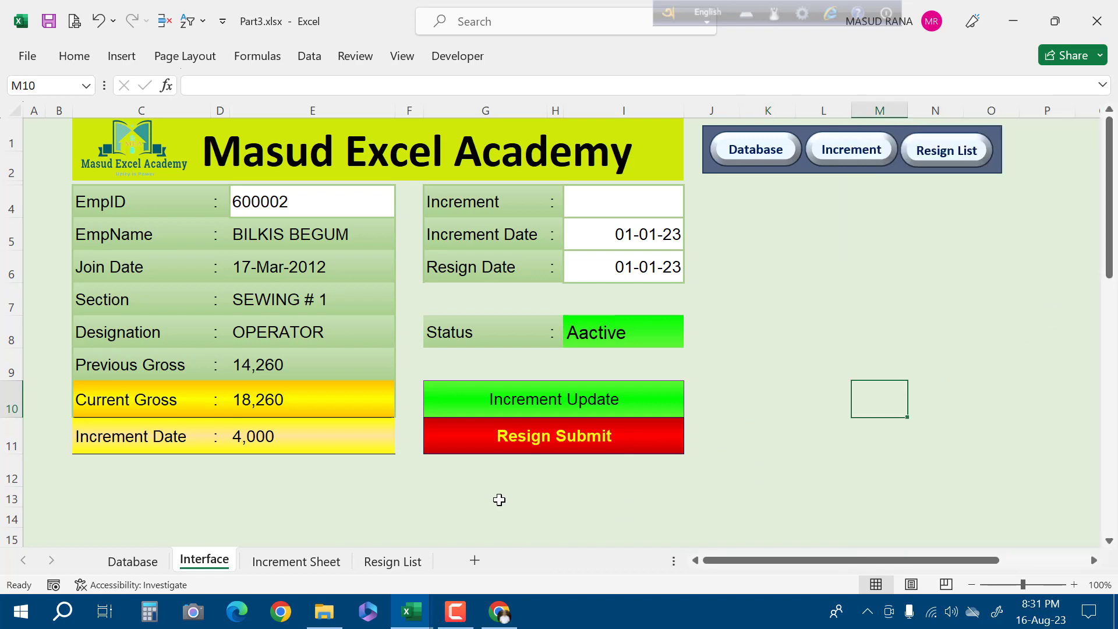
Clear the Increment Date in I5 and the Resign Date in I6 to test the two conditional buttons
left_click(640, 233)
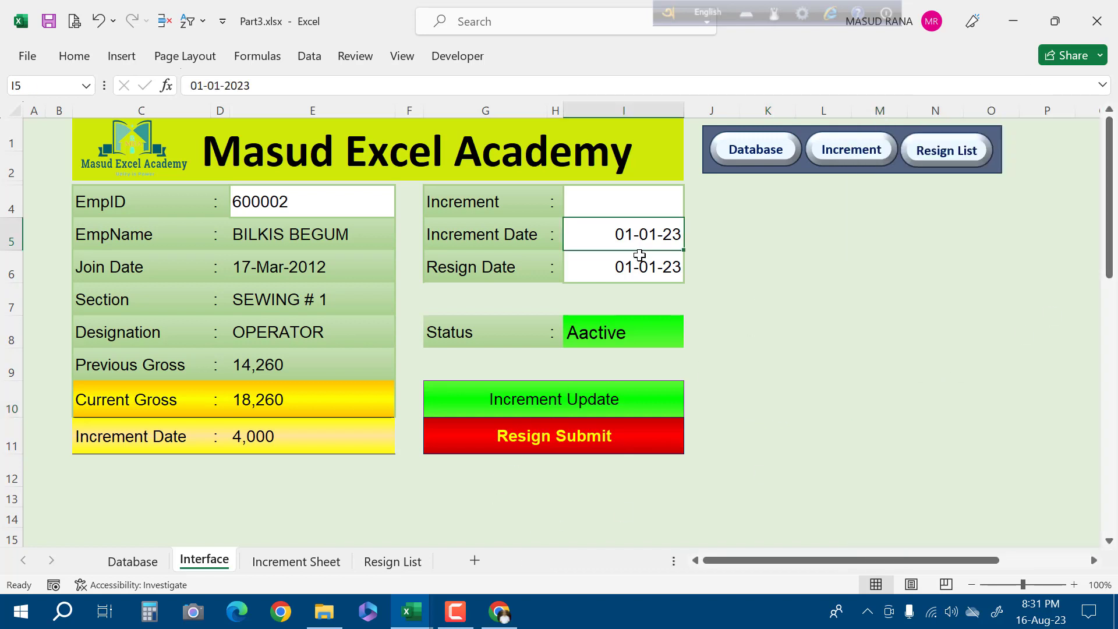
left_click_drag(640, 255, 641, 257)
left_click(640, 239)
key("Delete")
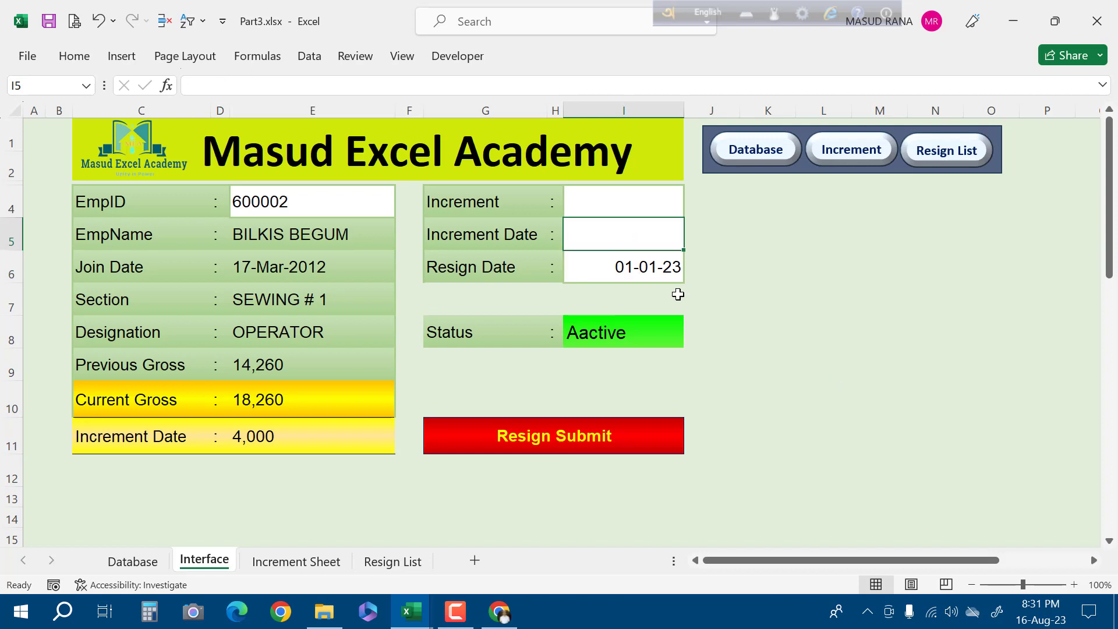
left_click(653, 266)
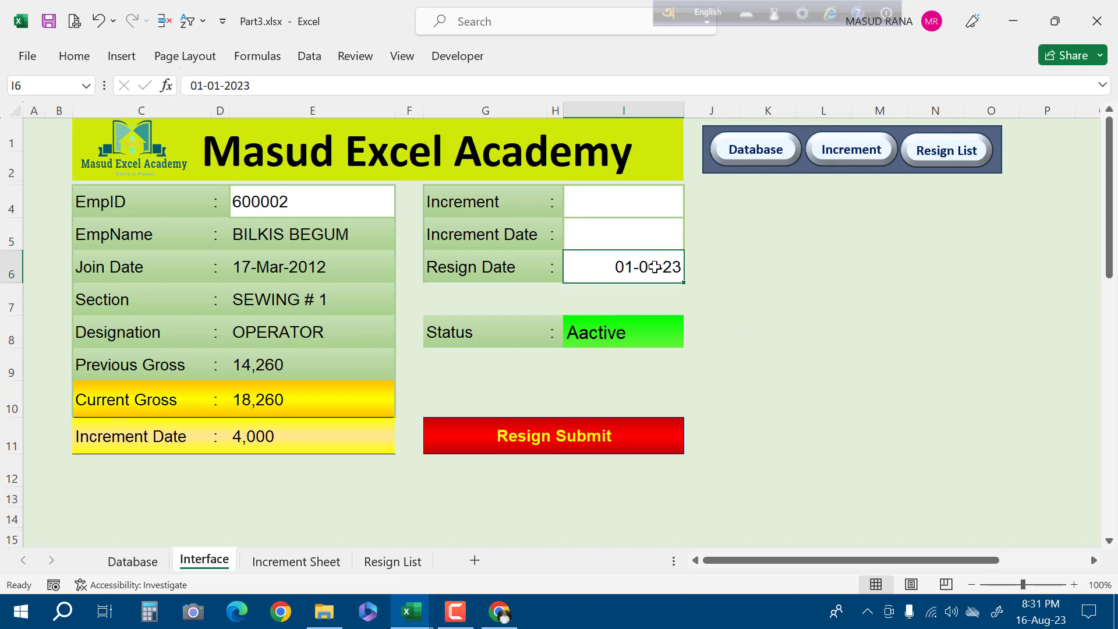
key("Delete")
left_click(876, 367)
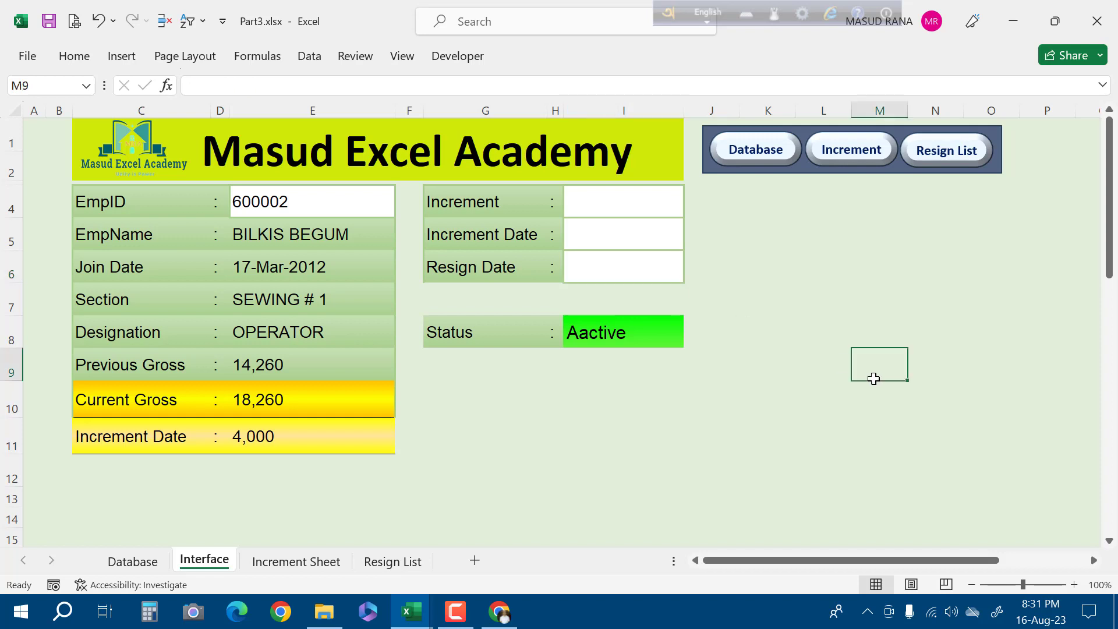